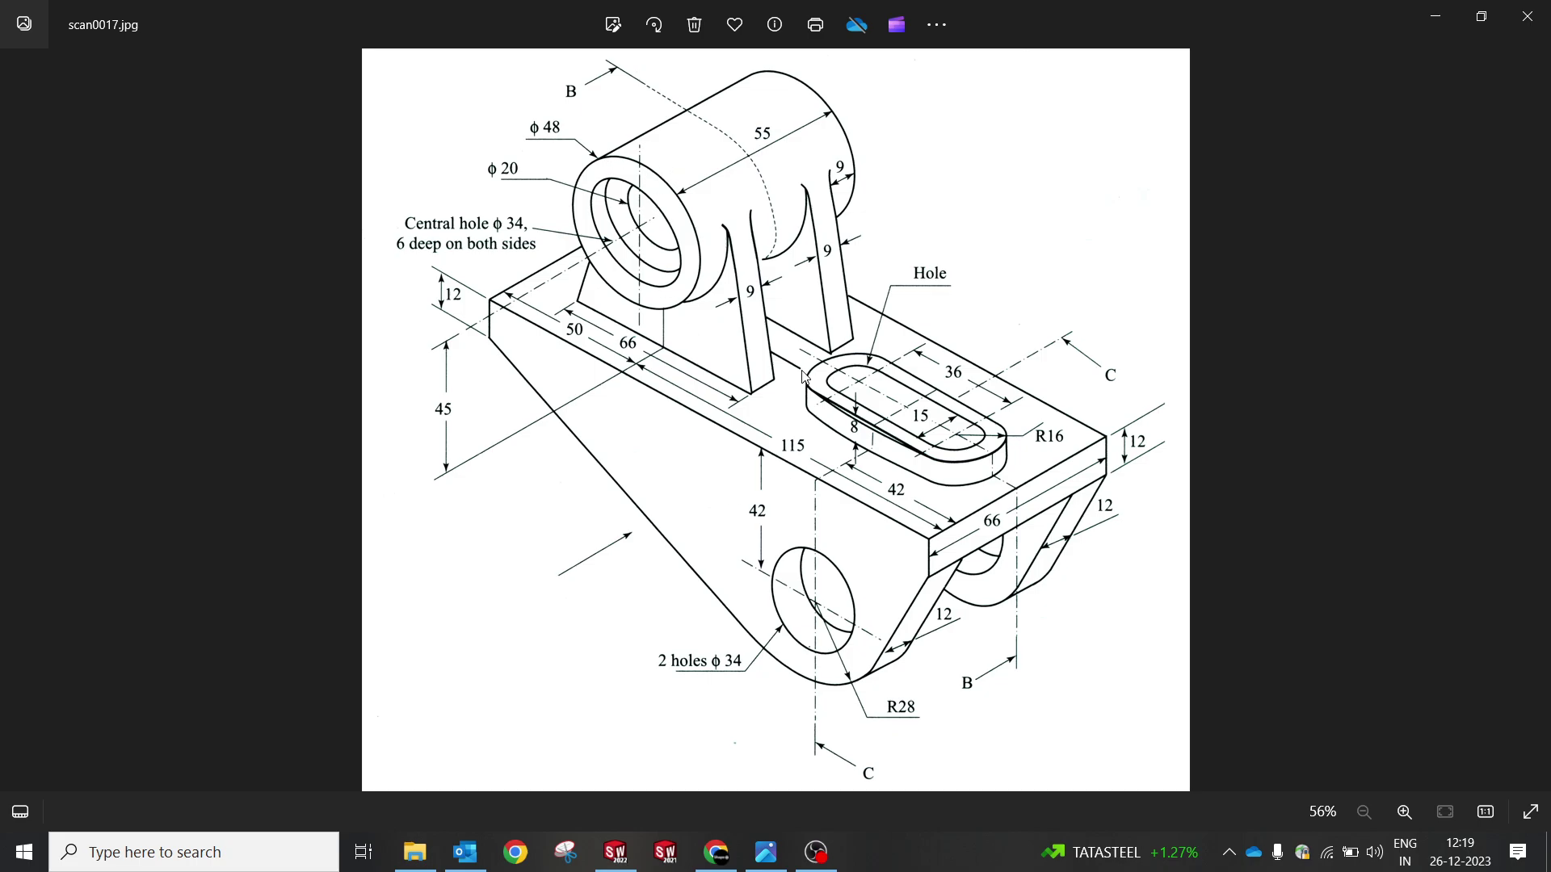
Step: Switch to SOLIDWORKS and open a new sketch on the Front Plane
click(616, 860)
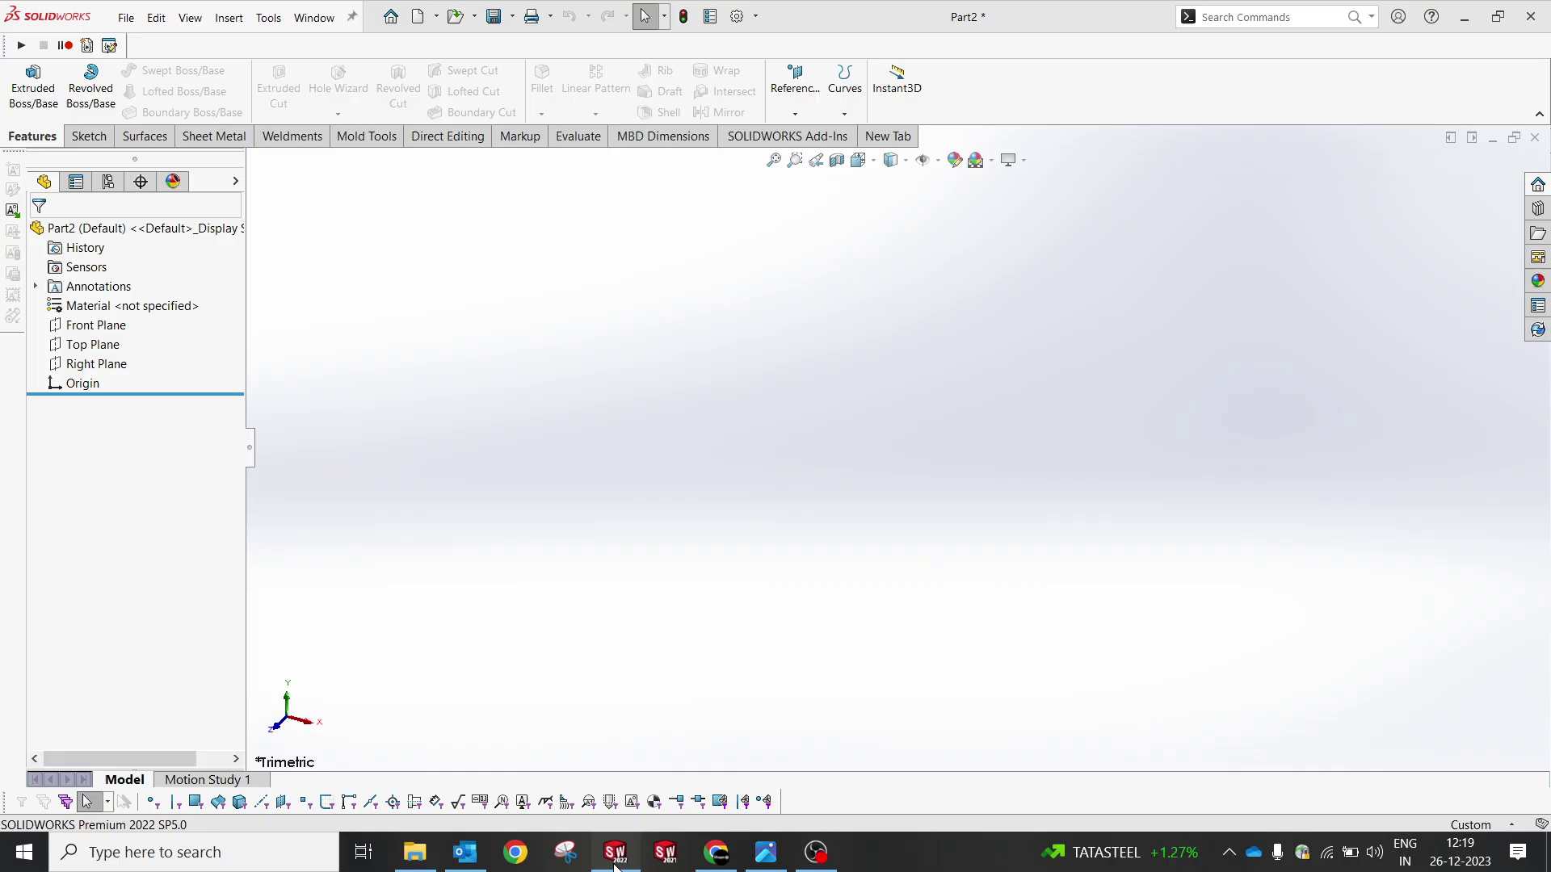
click(96, 325)
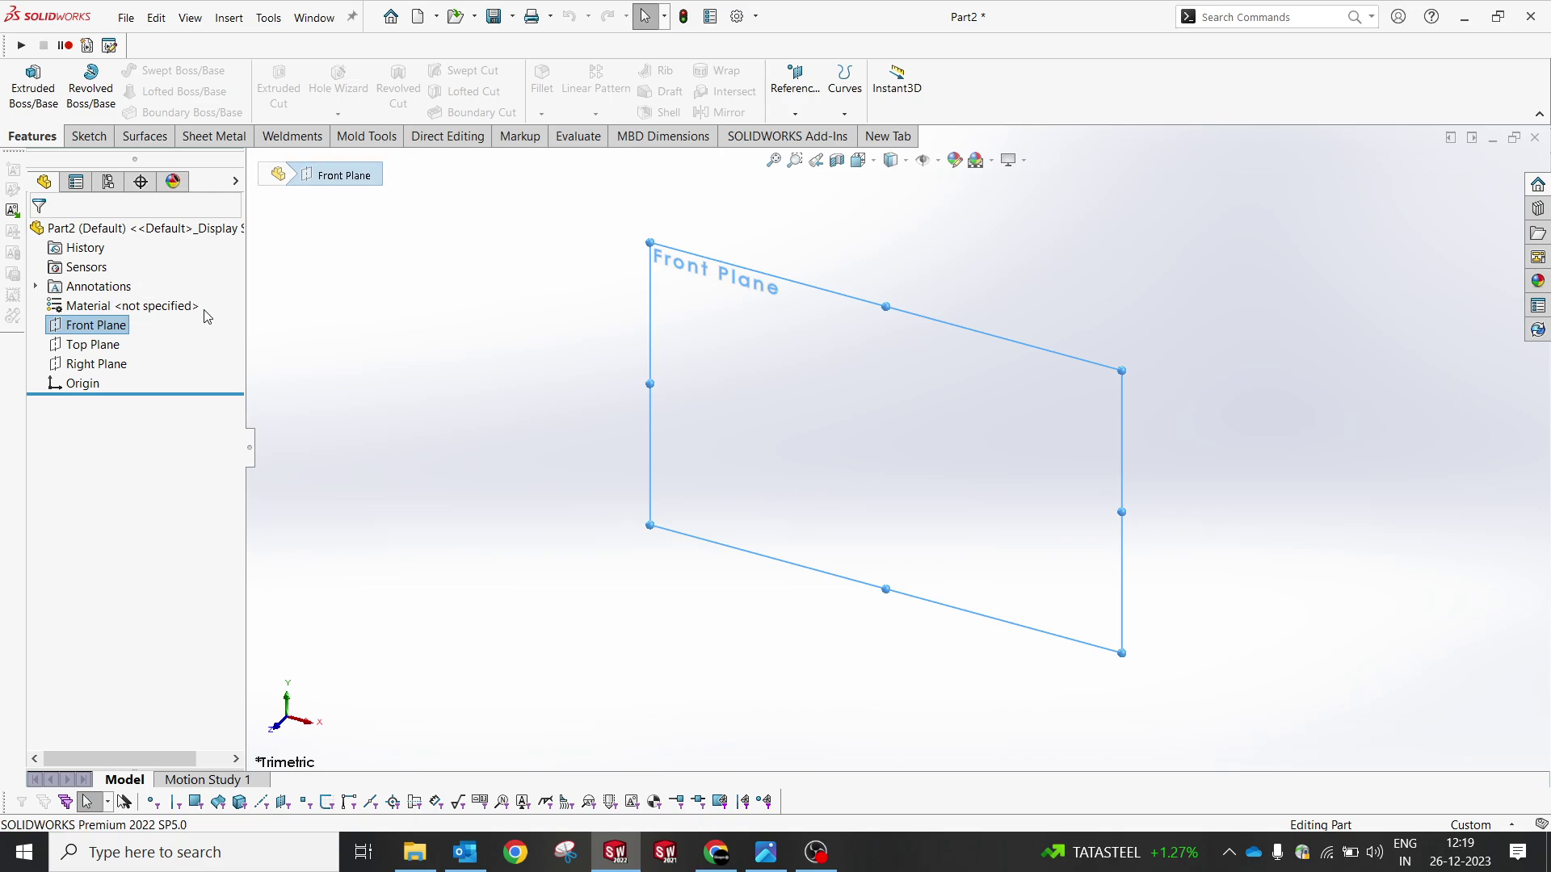
right_click(81, 344)
right_click(80, 325)
click(85, 300)
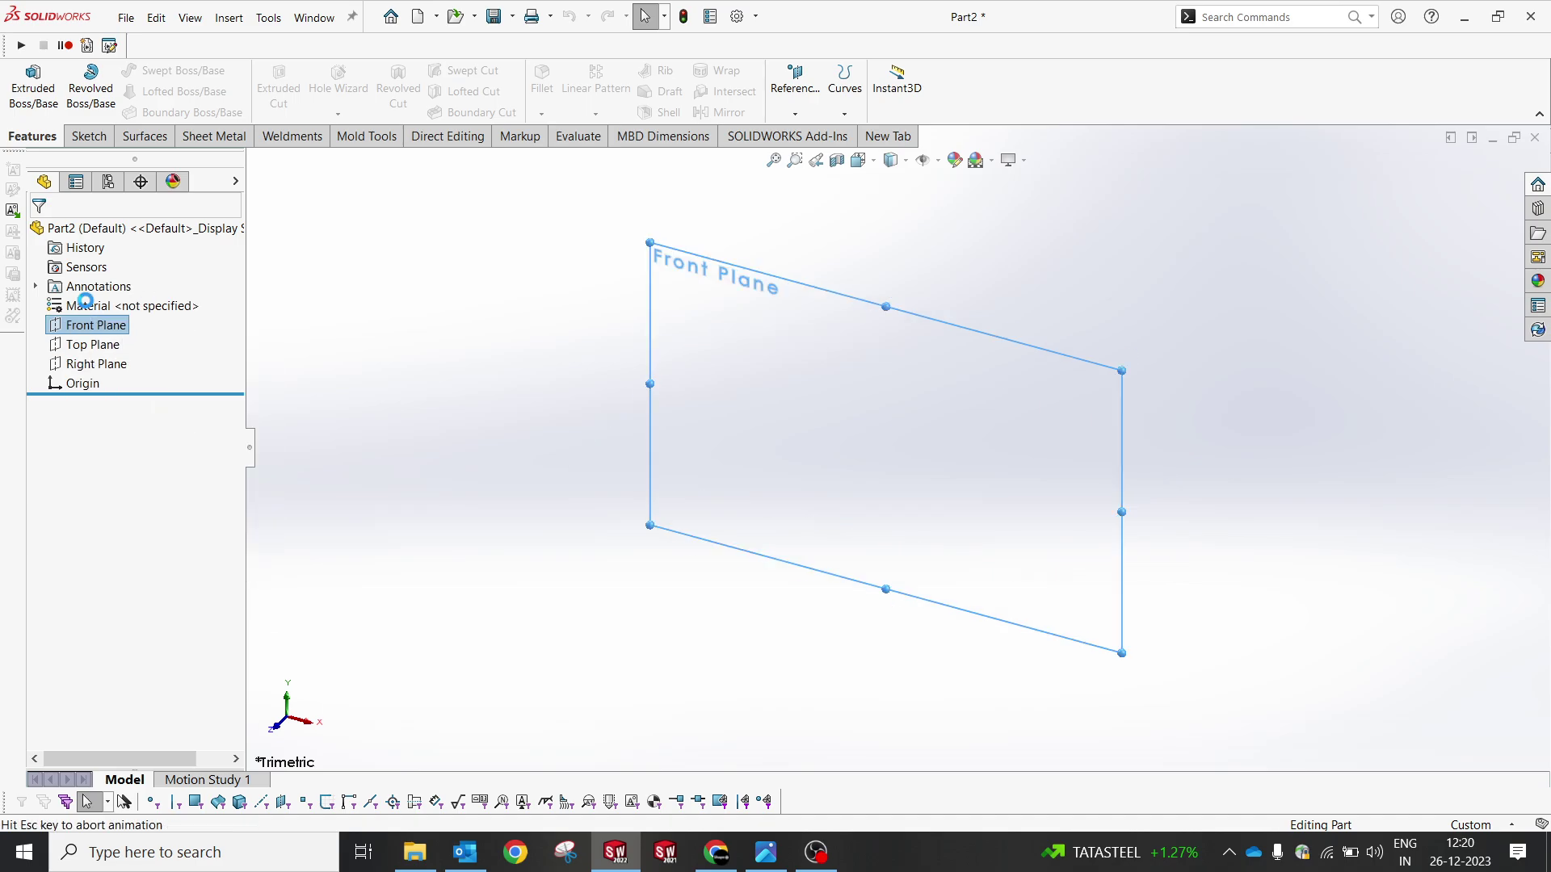
click(646, 200)
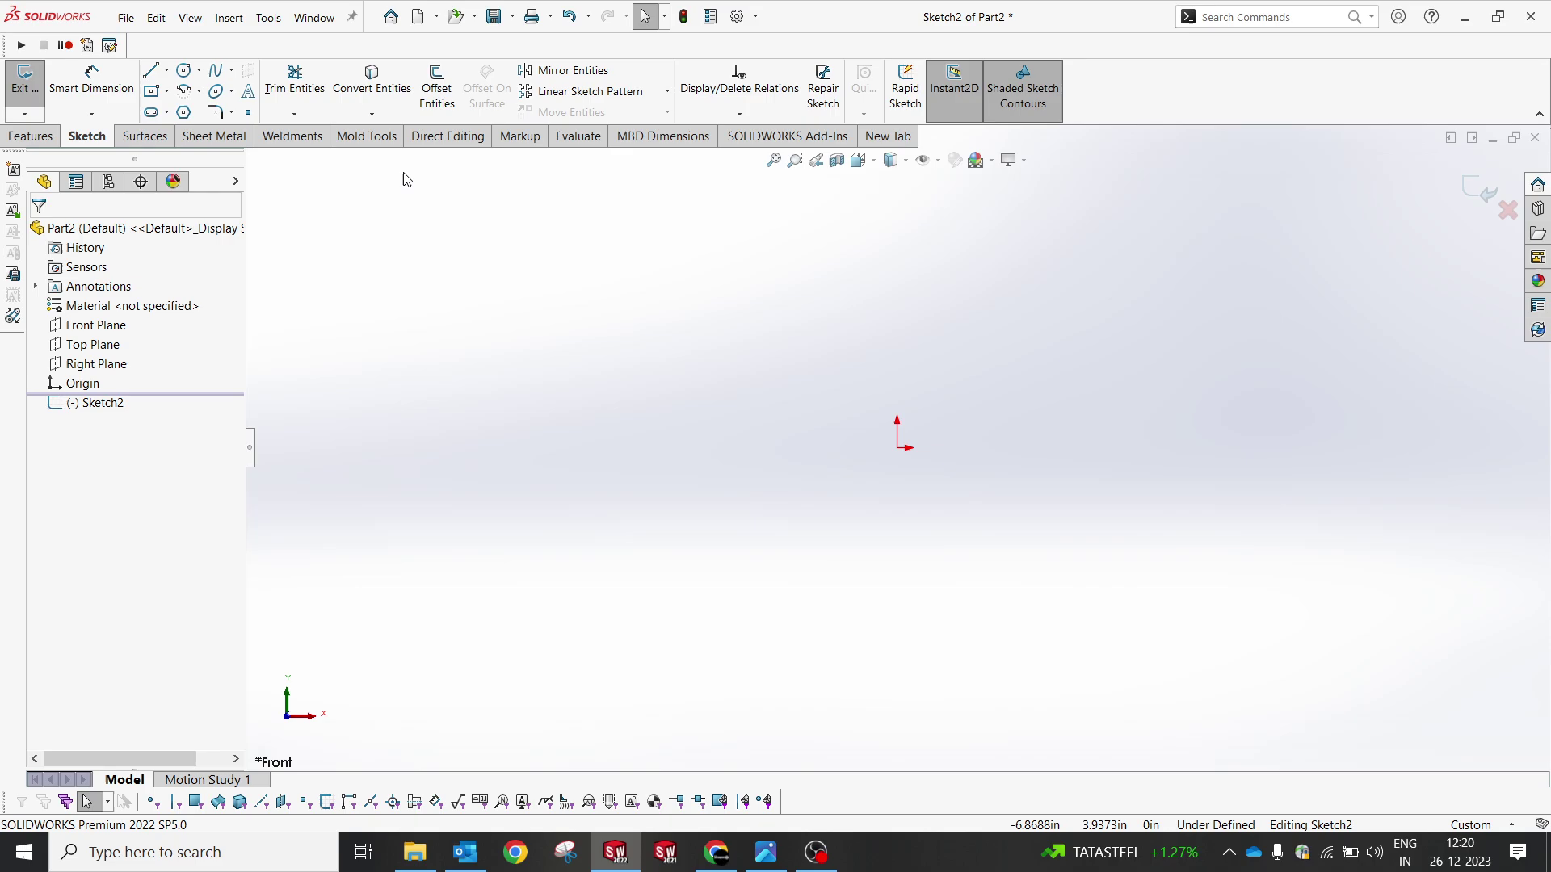
Step: Set the document units to MMGS (millimeter, gram, second) and change the viewport background scene to plain white
click(1474, 828)
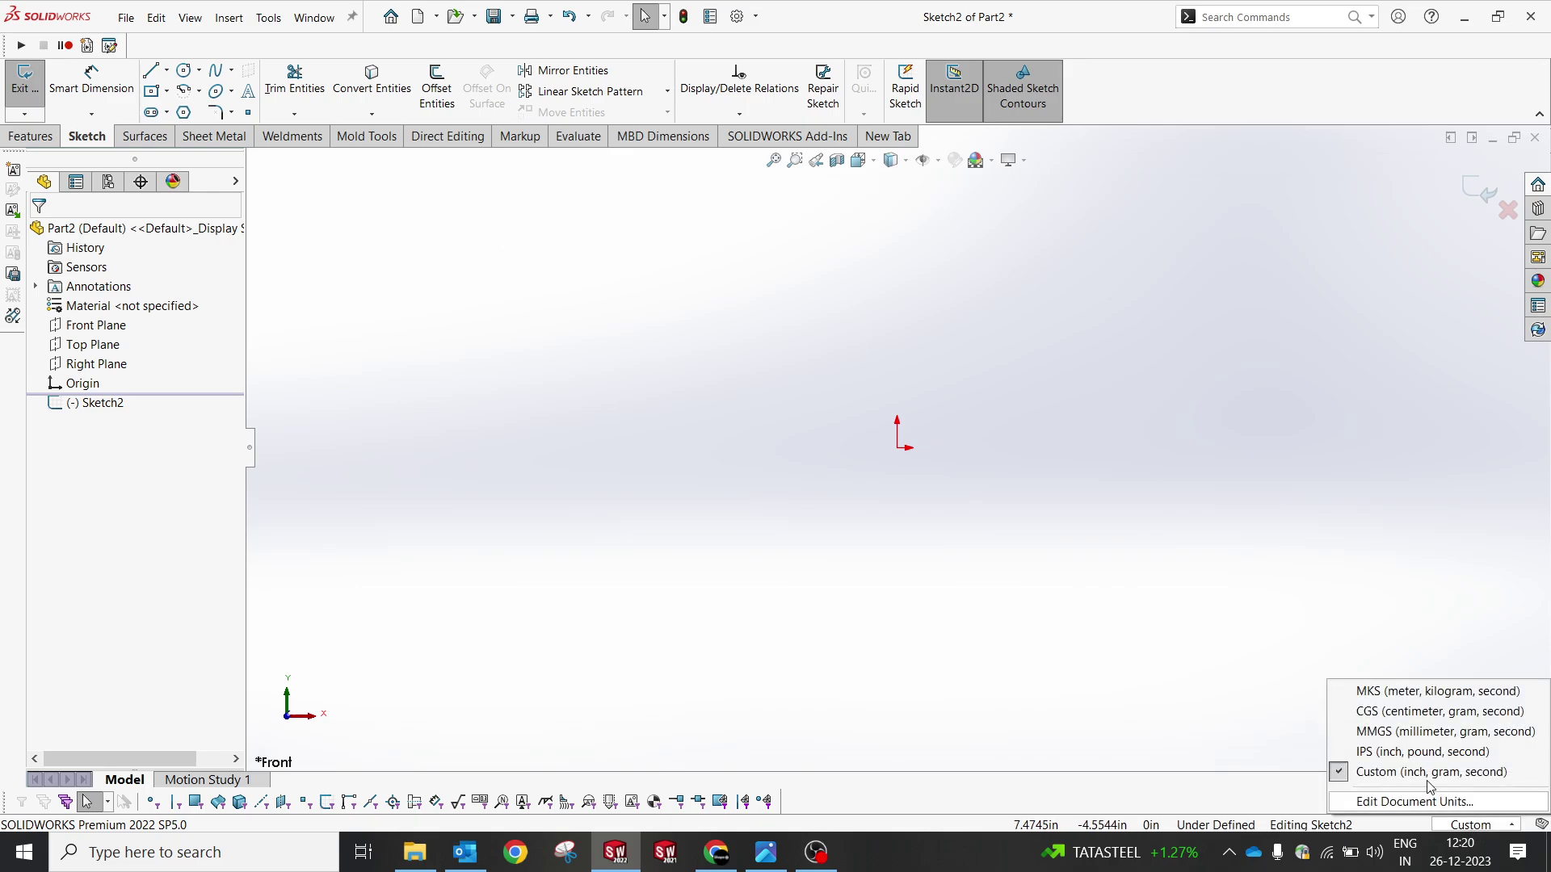
click(1386, 733)
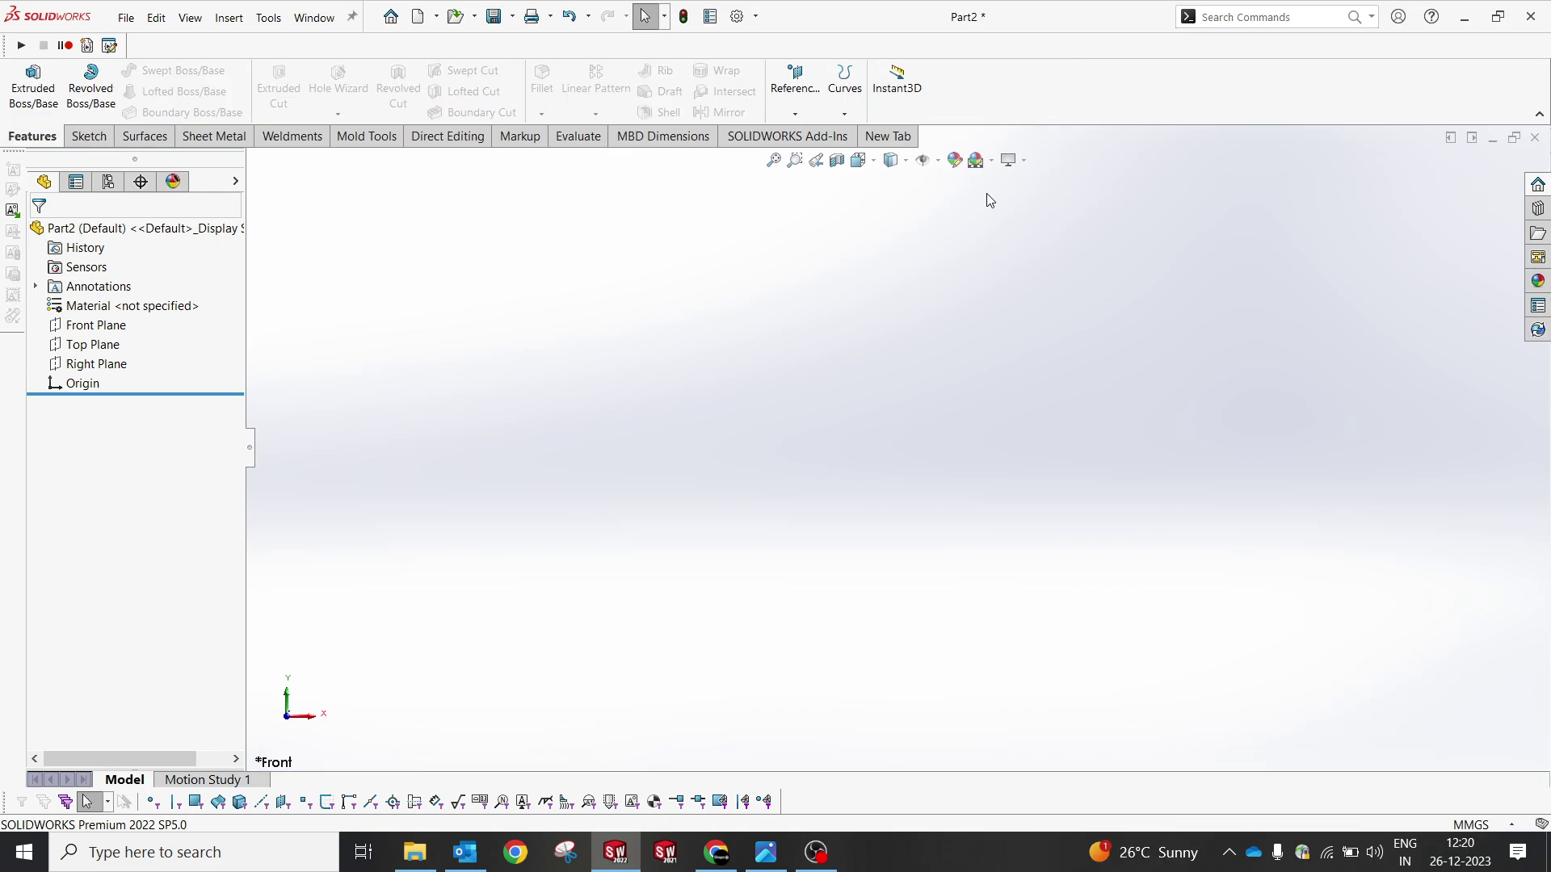
click(983, 161)
click(1021, 204)
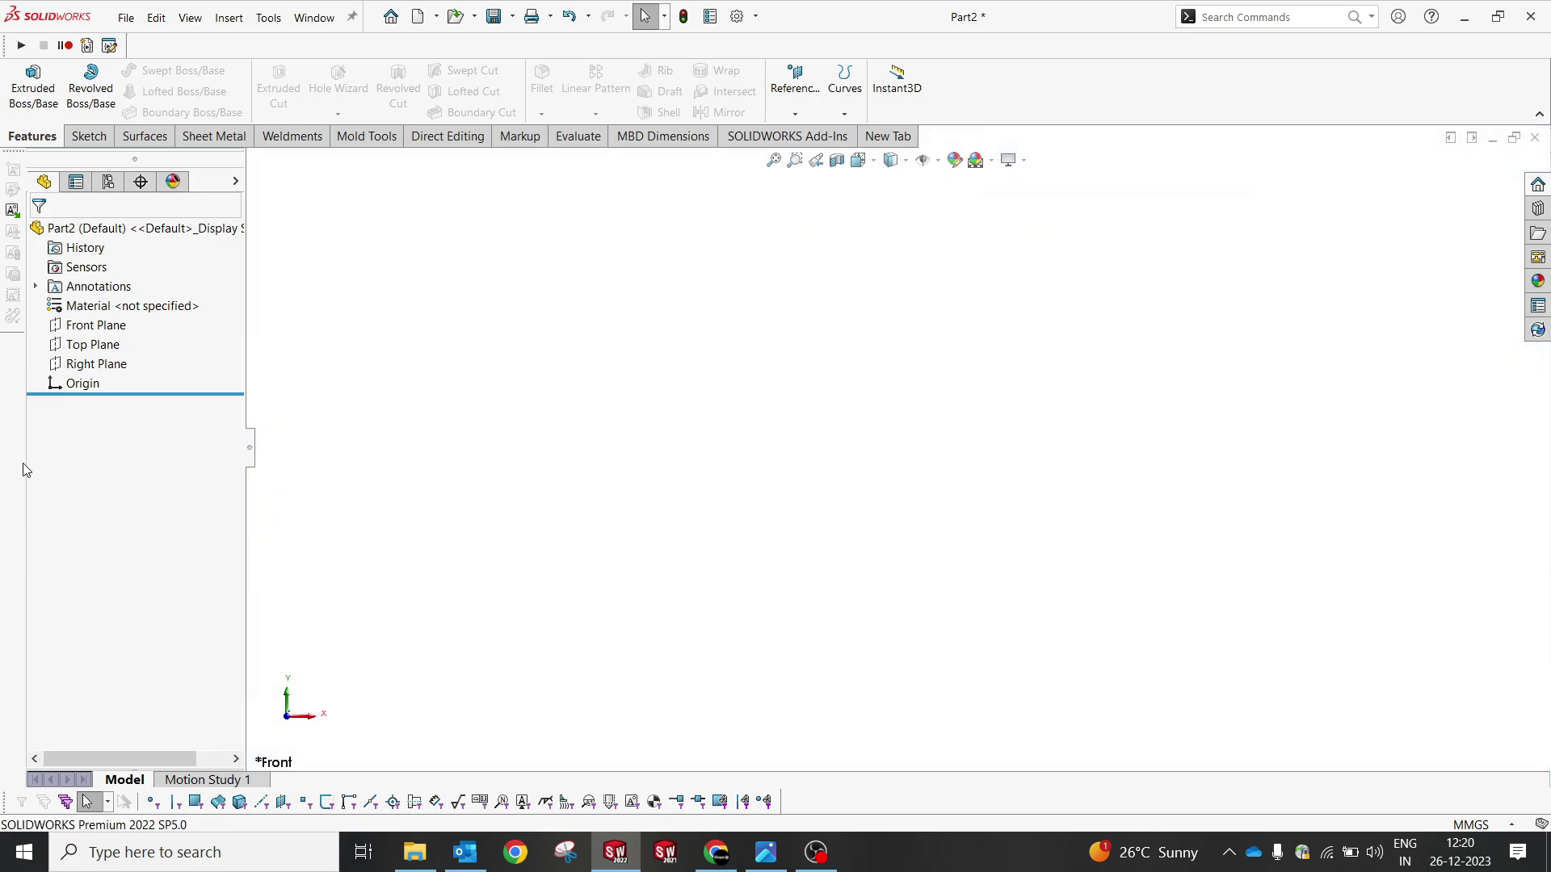
Step: Open a sketch on the Front Plane and draw a horizontal centerline about 10 mm long starting at the origin
click(89, 325)
click(93, 302)
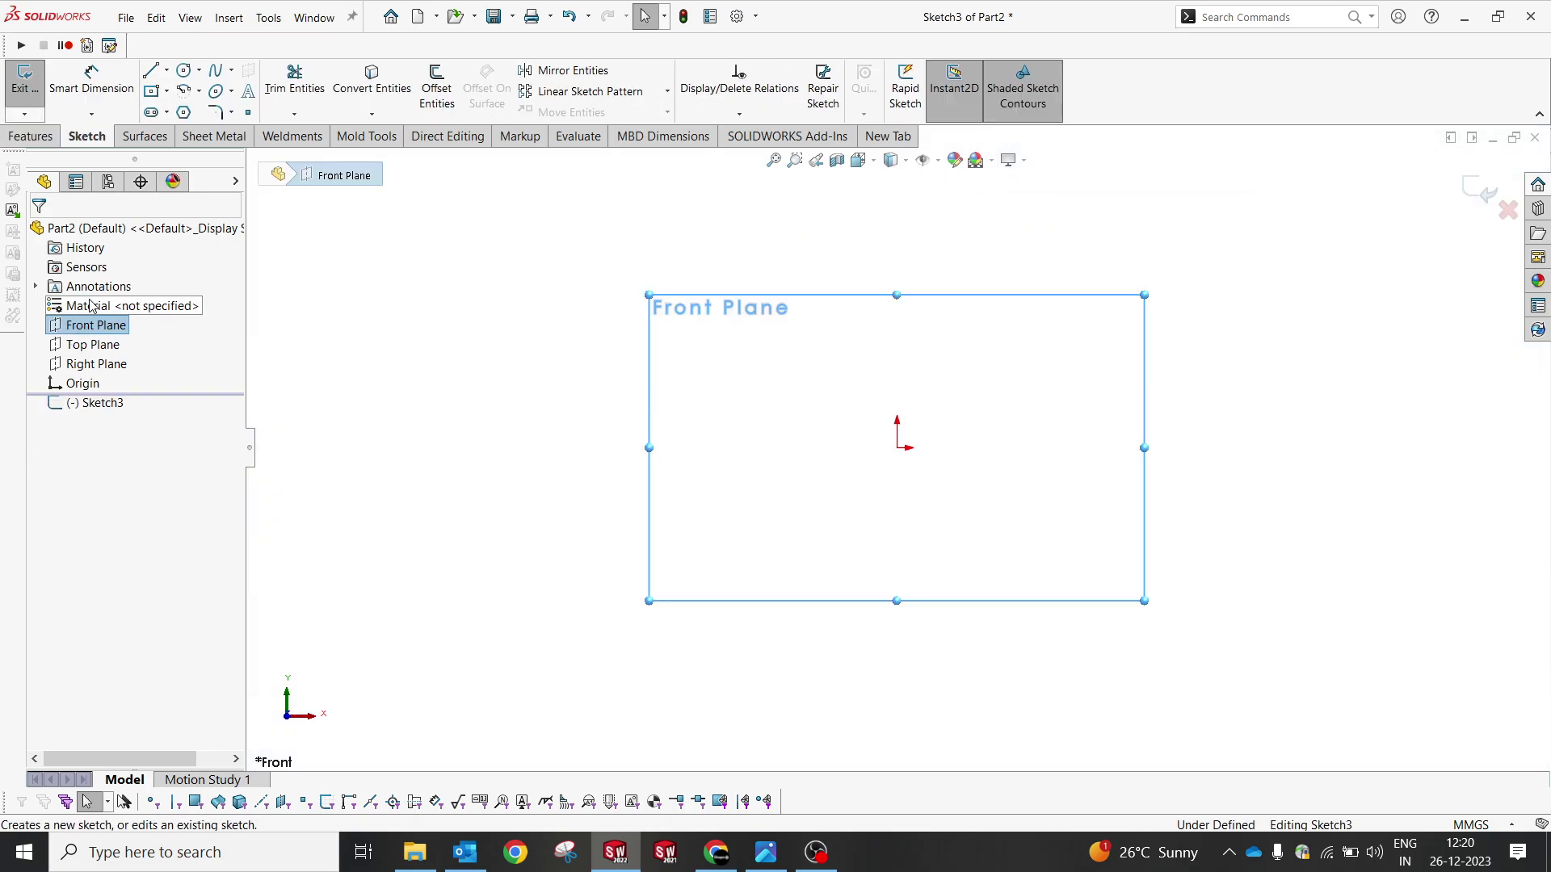
click(168, 72)
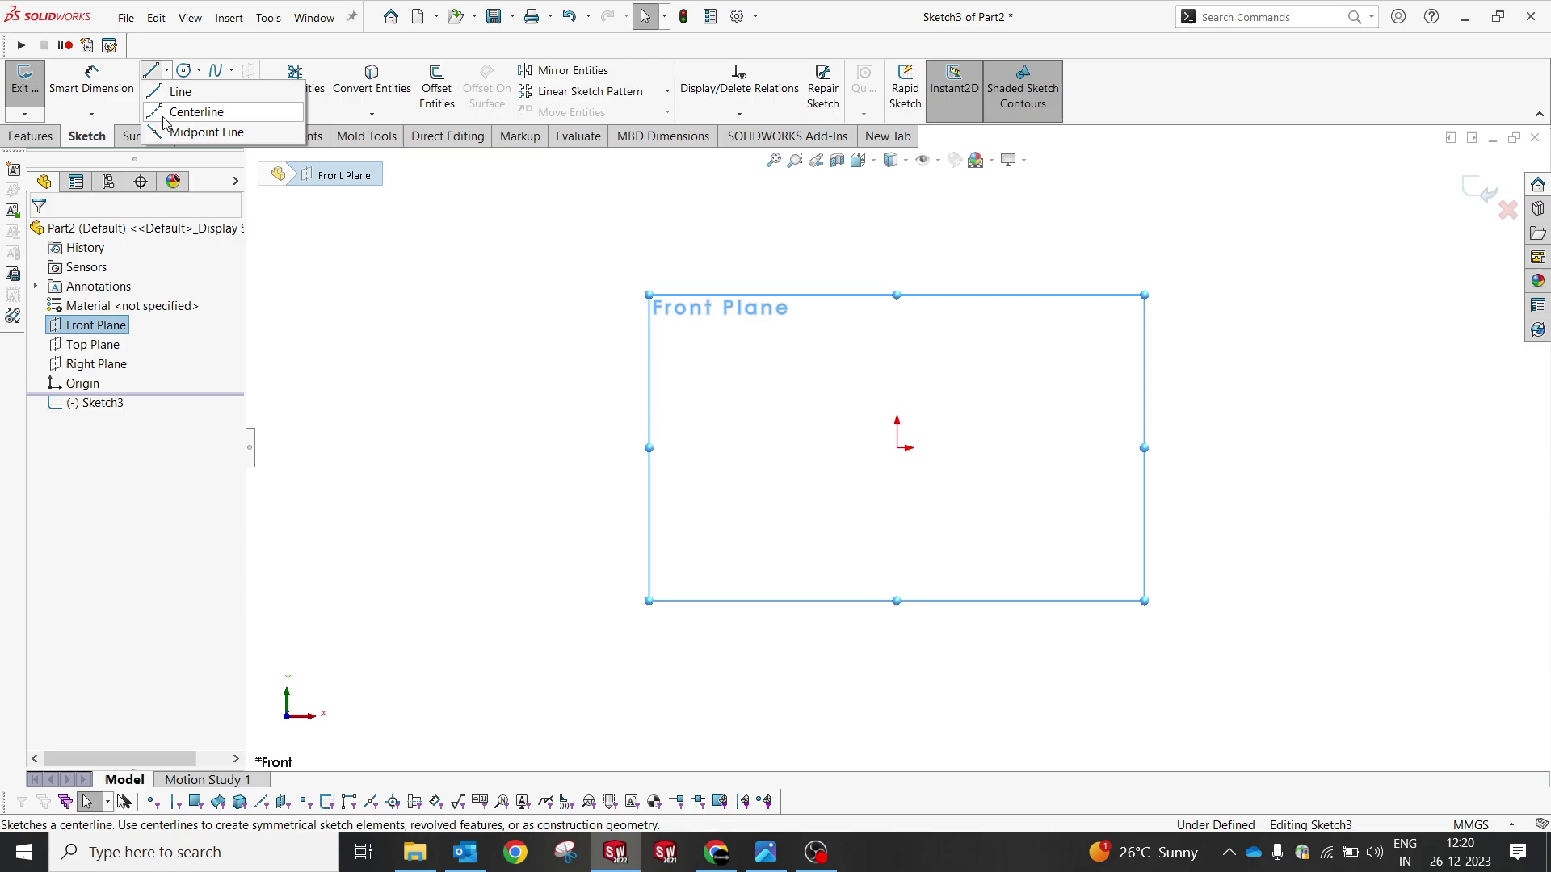
click(174, 108)
click(897, 449)
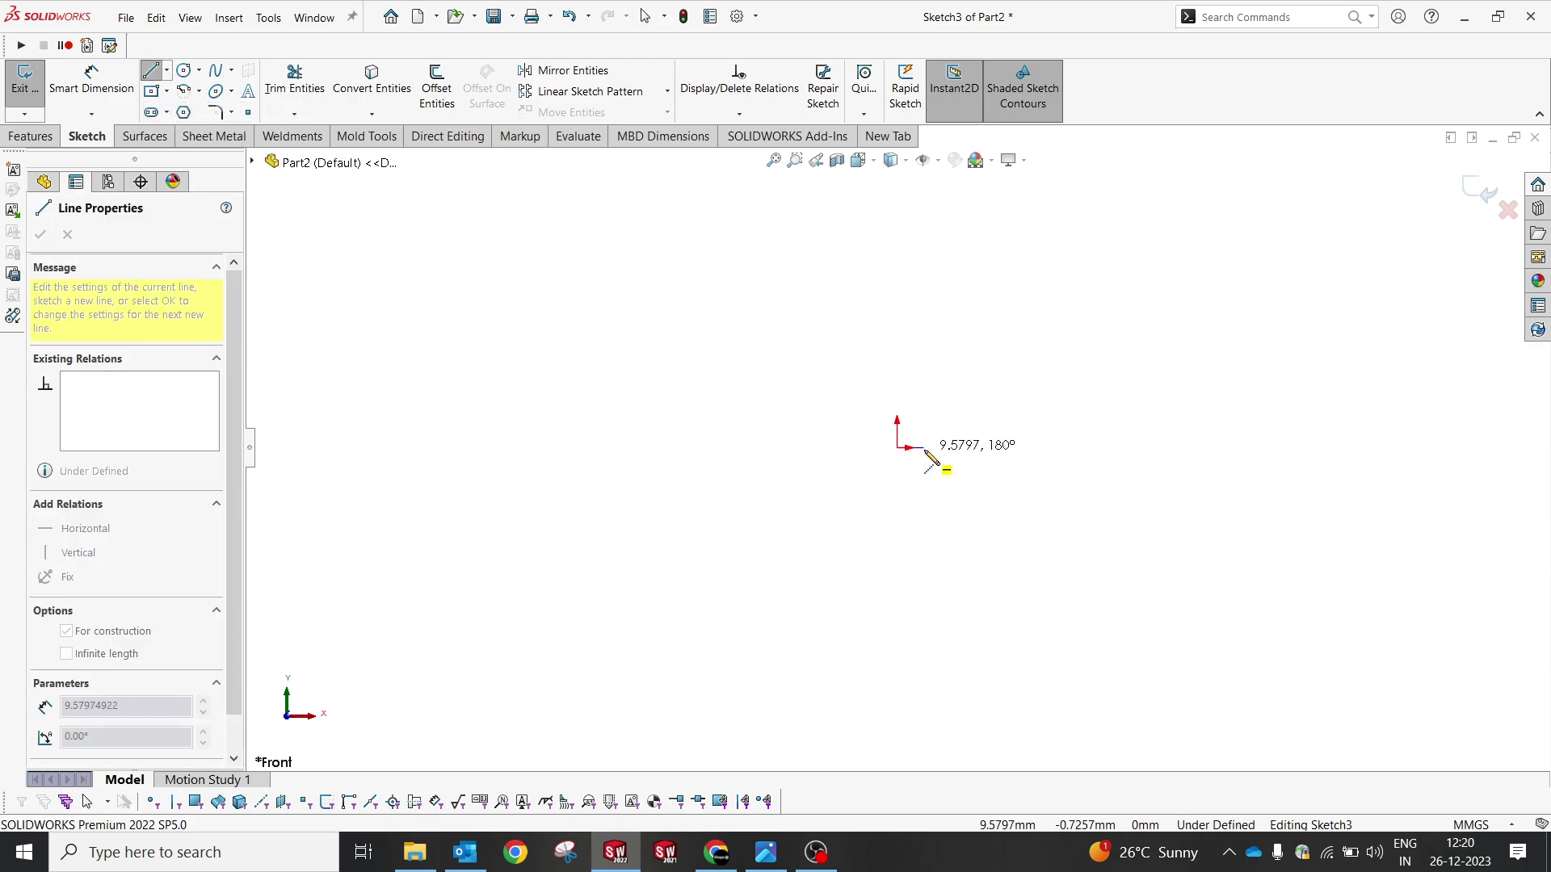
click(924, 448)
key(Escape)
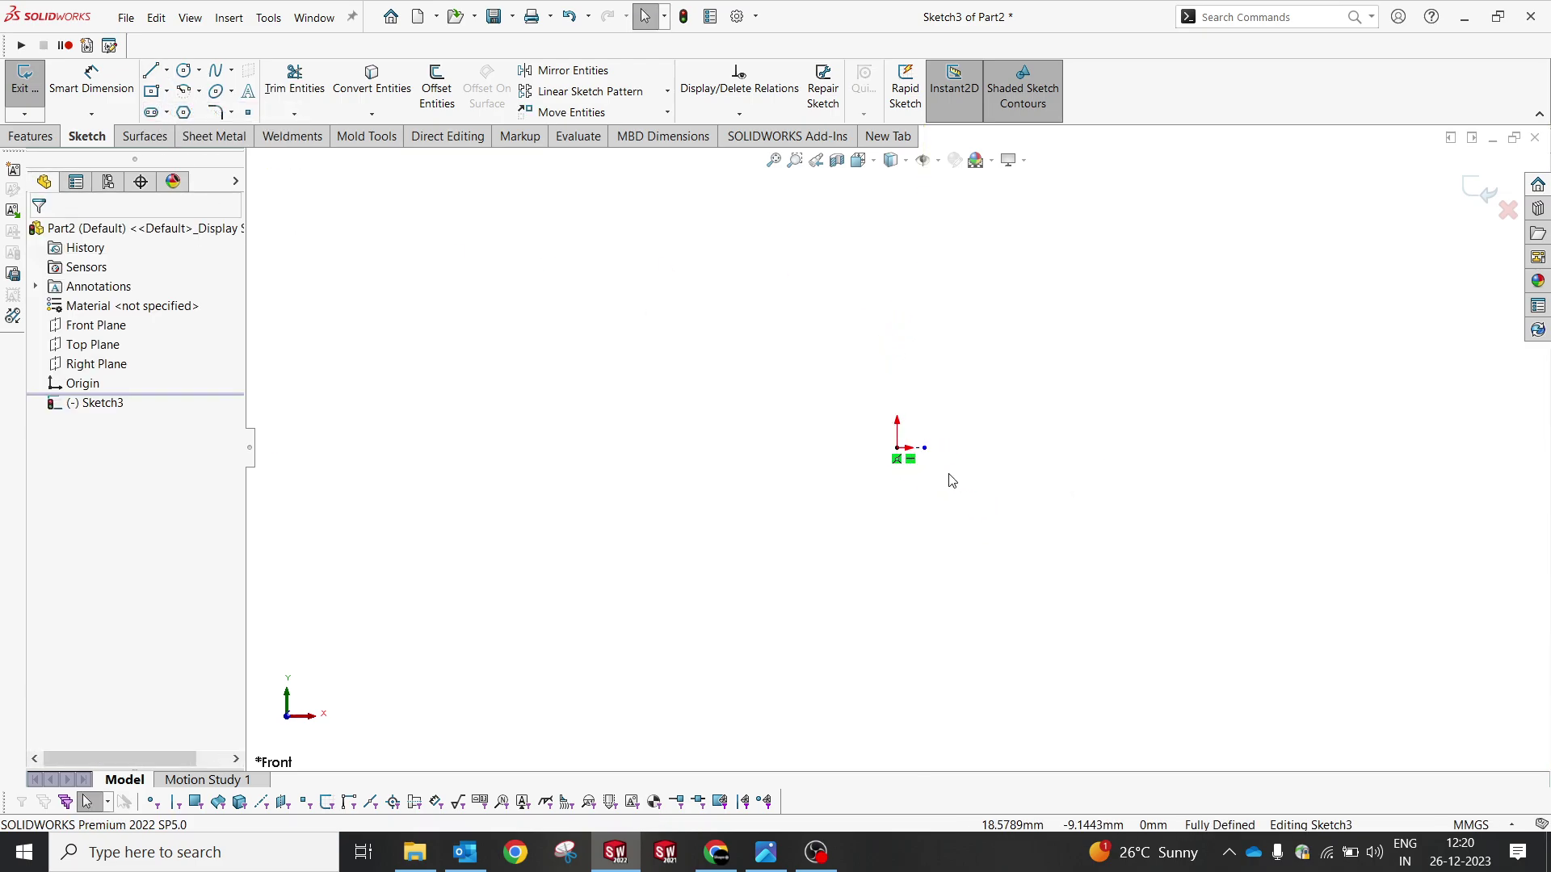
Step: Make the horizontal centerline infinite in length and constrain it coincident with the origin
click(910, 448)
click(91, 614)
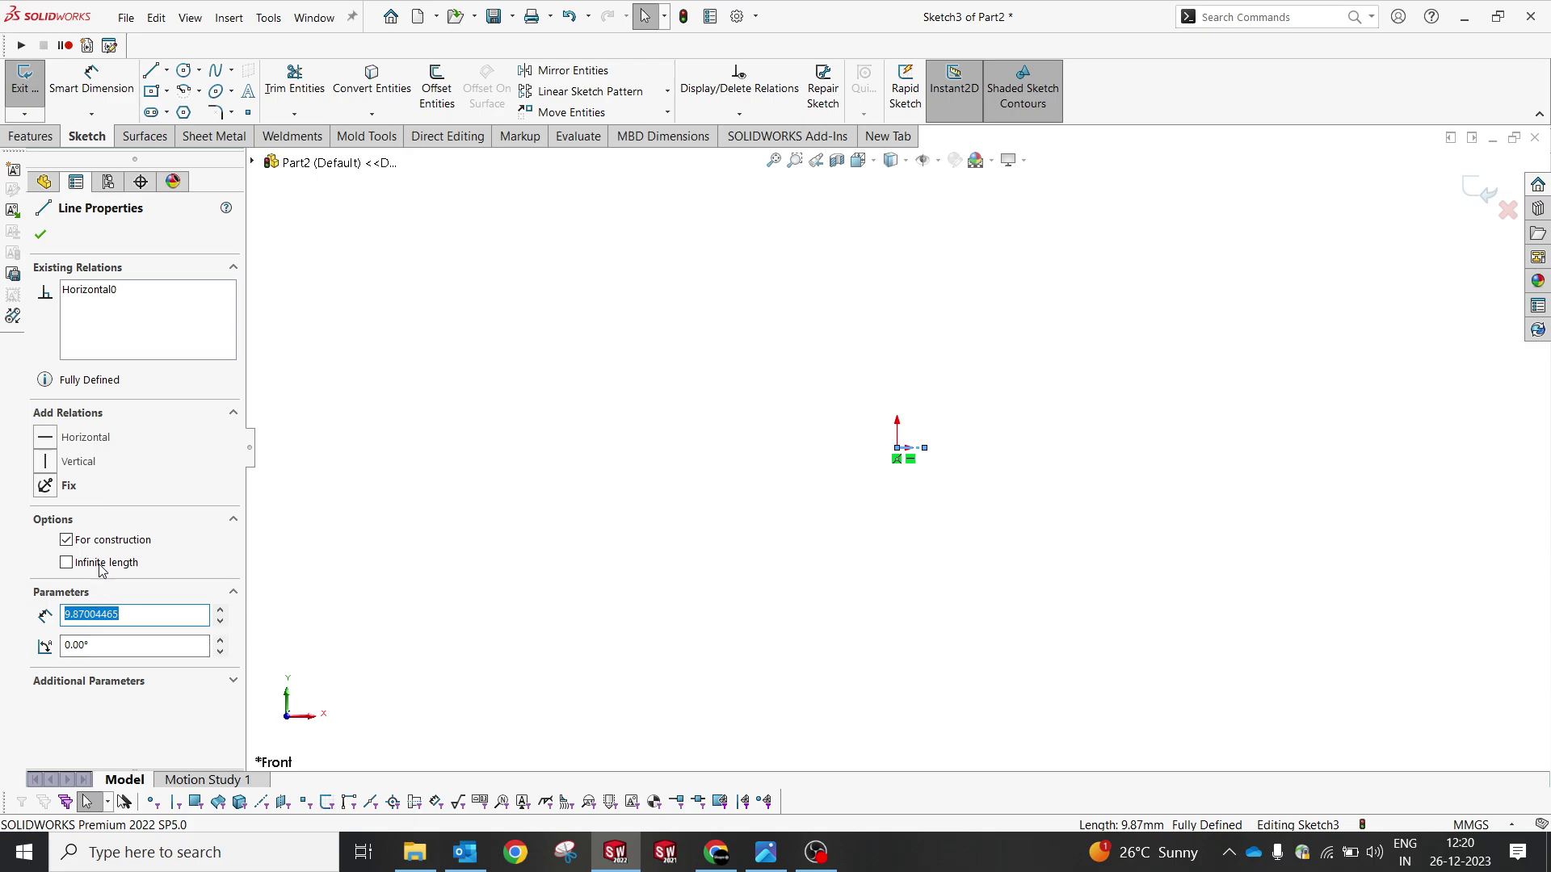
click(67, 562)
key(Escape)
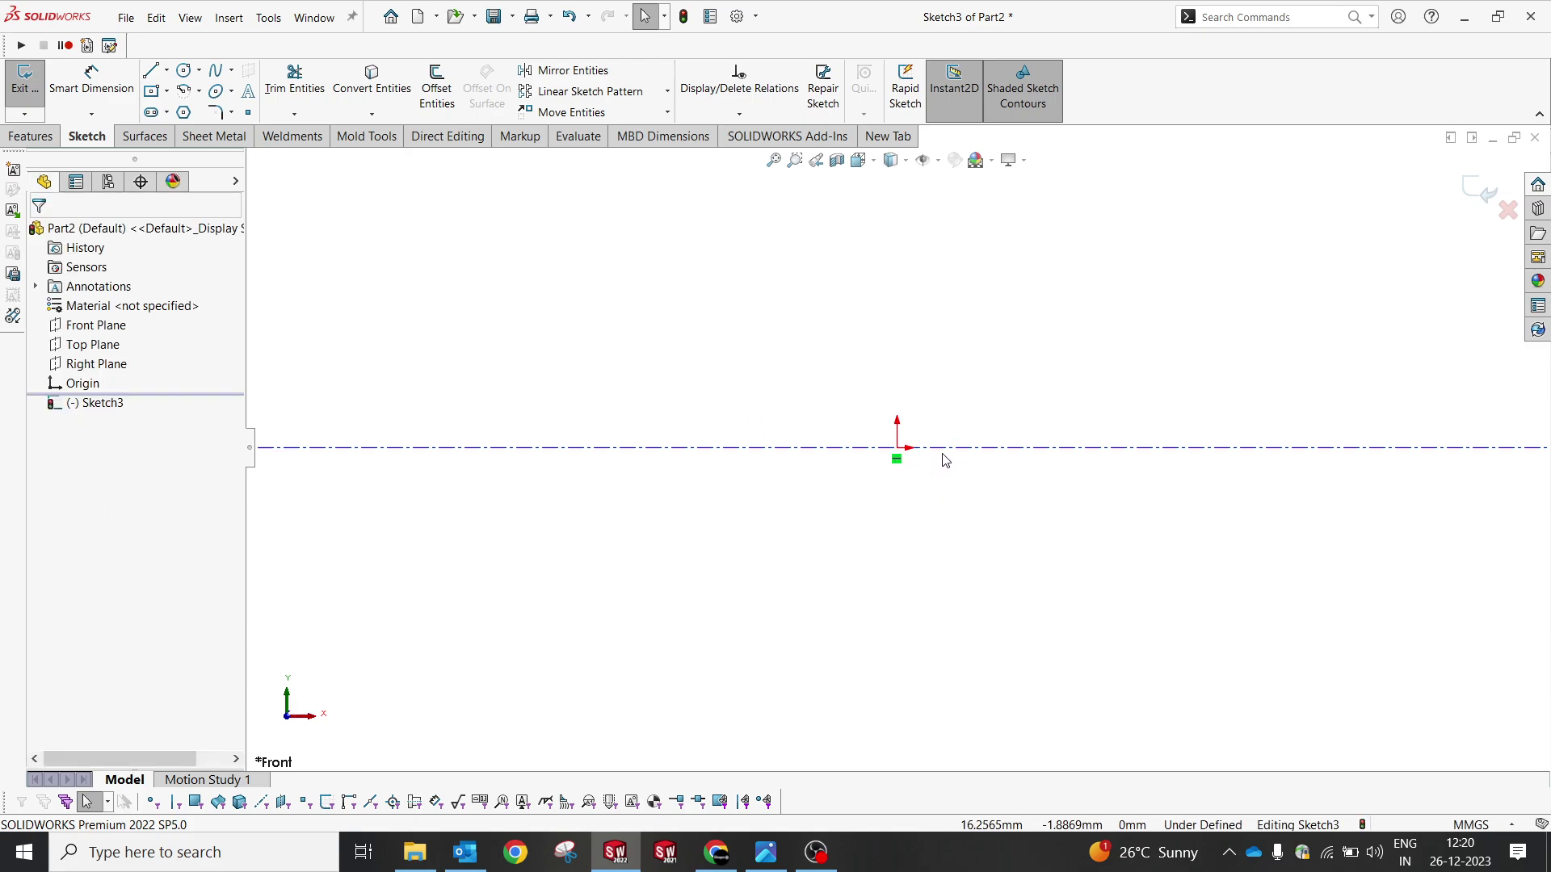
drag(903, 448, 904, 495)
ctrl+click(897, 446)
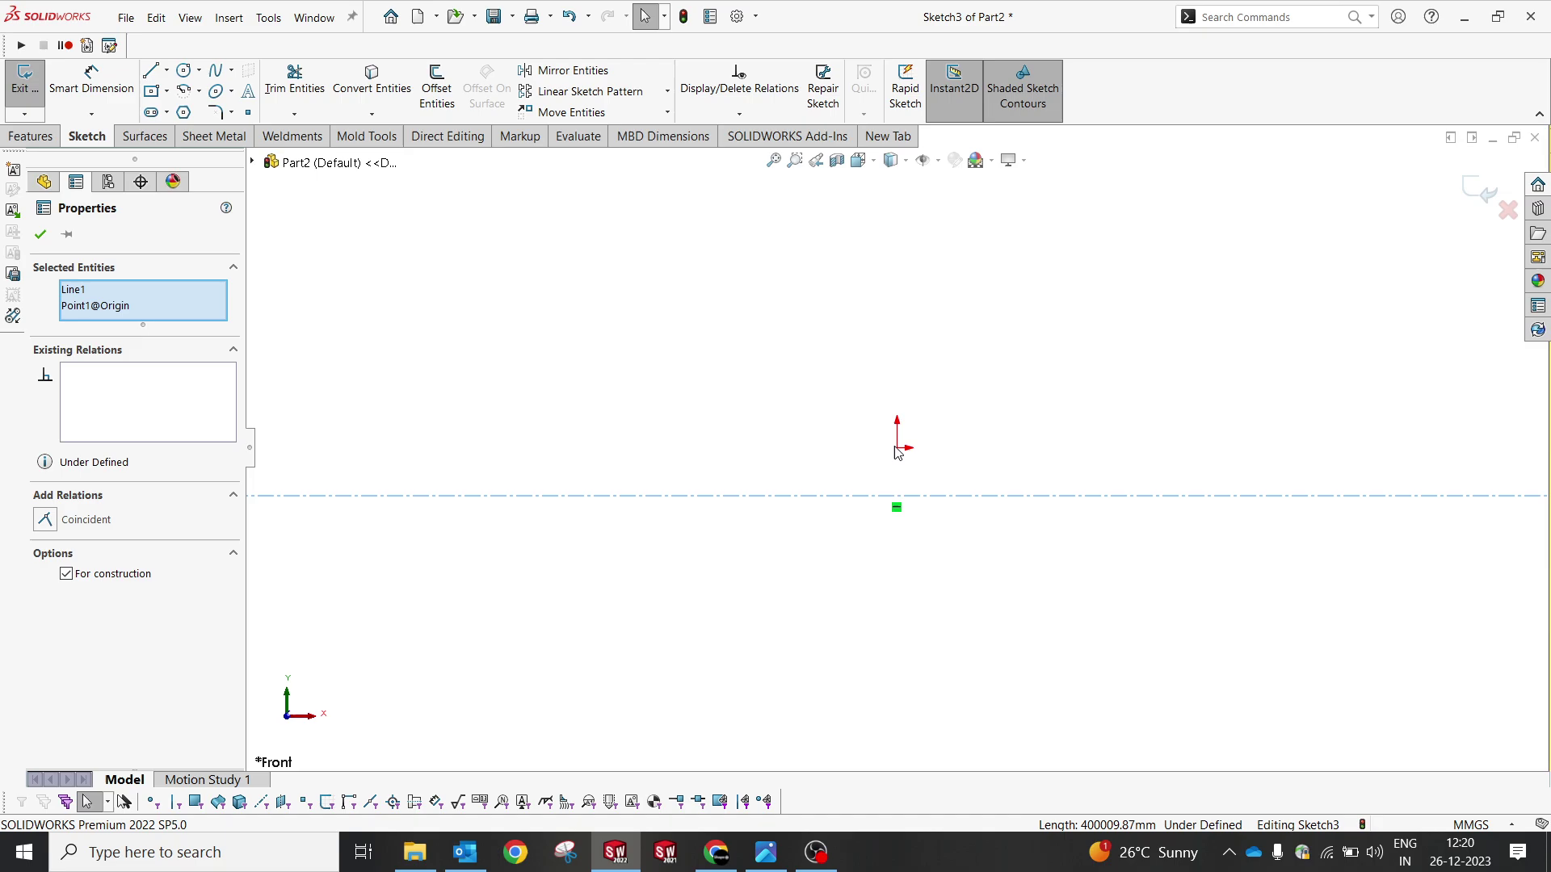
click(939, 398)
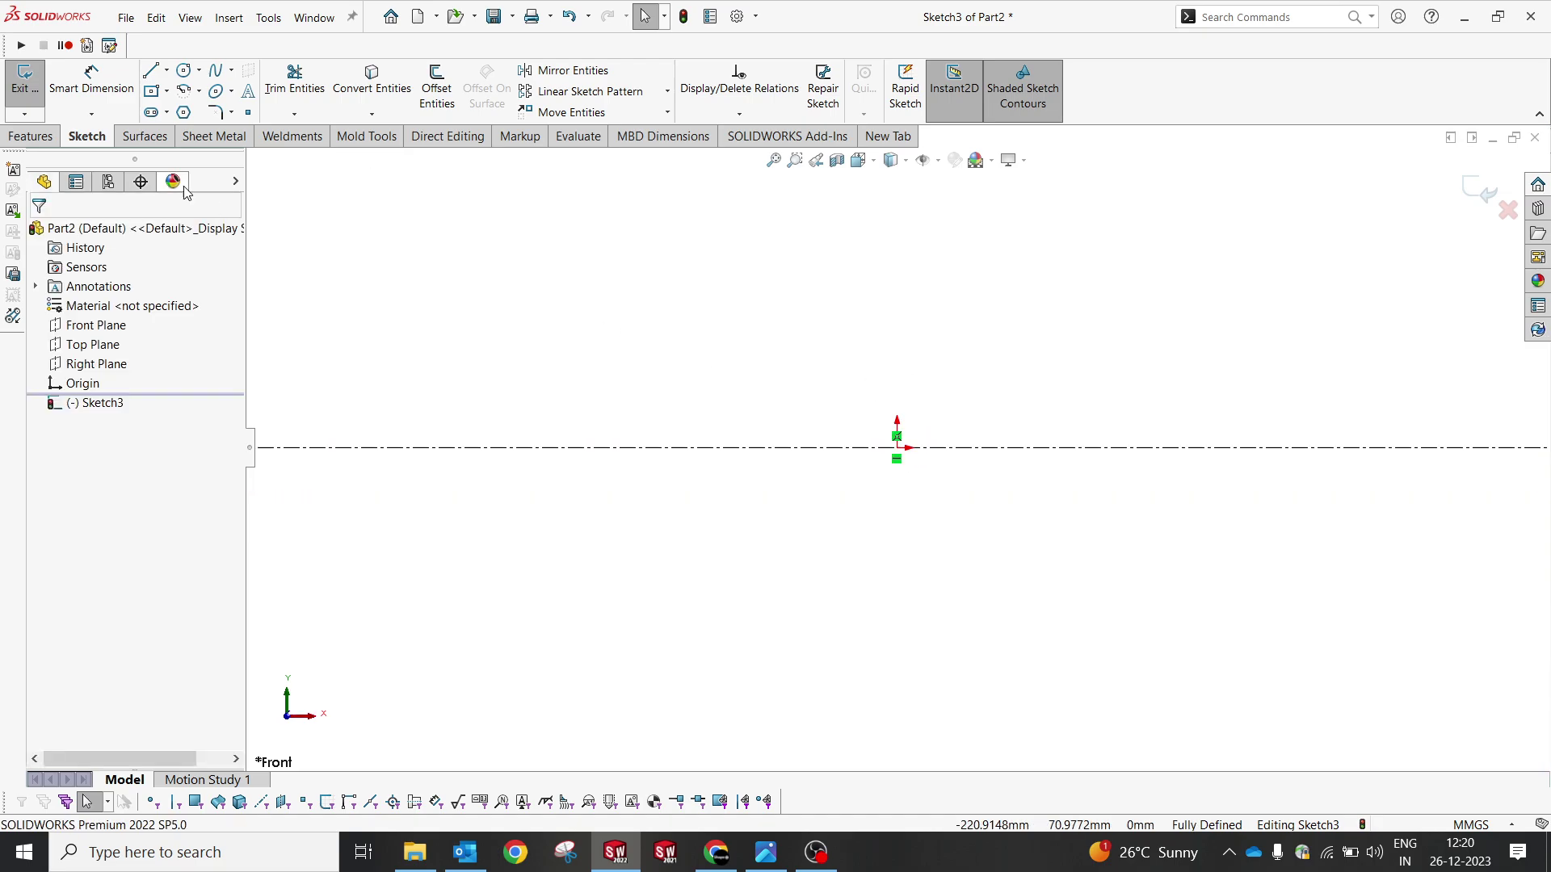
Step: Draw a vertical construction line of infinite length through the origin
click(167, 70)
click(177, 86)
click(166, 70)
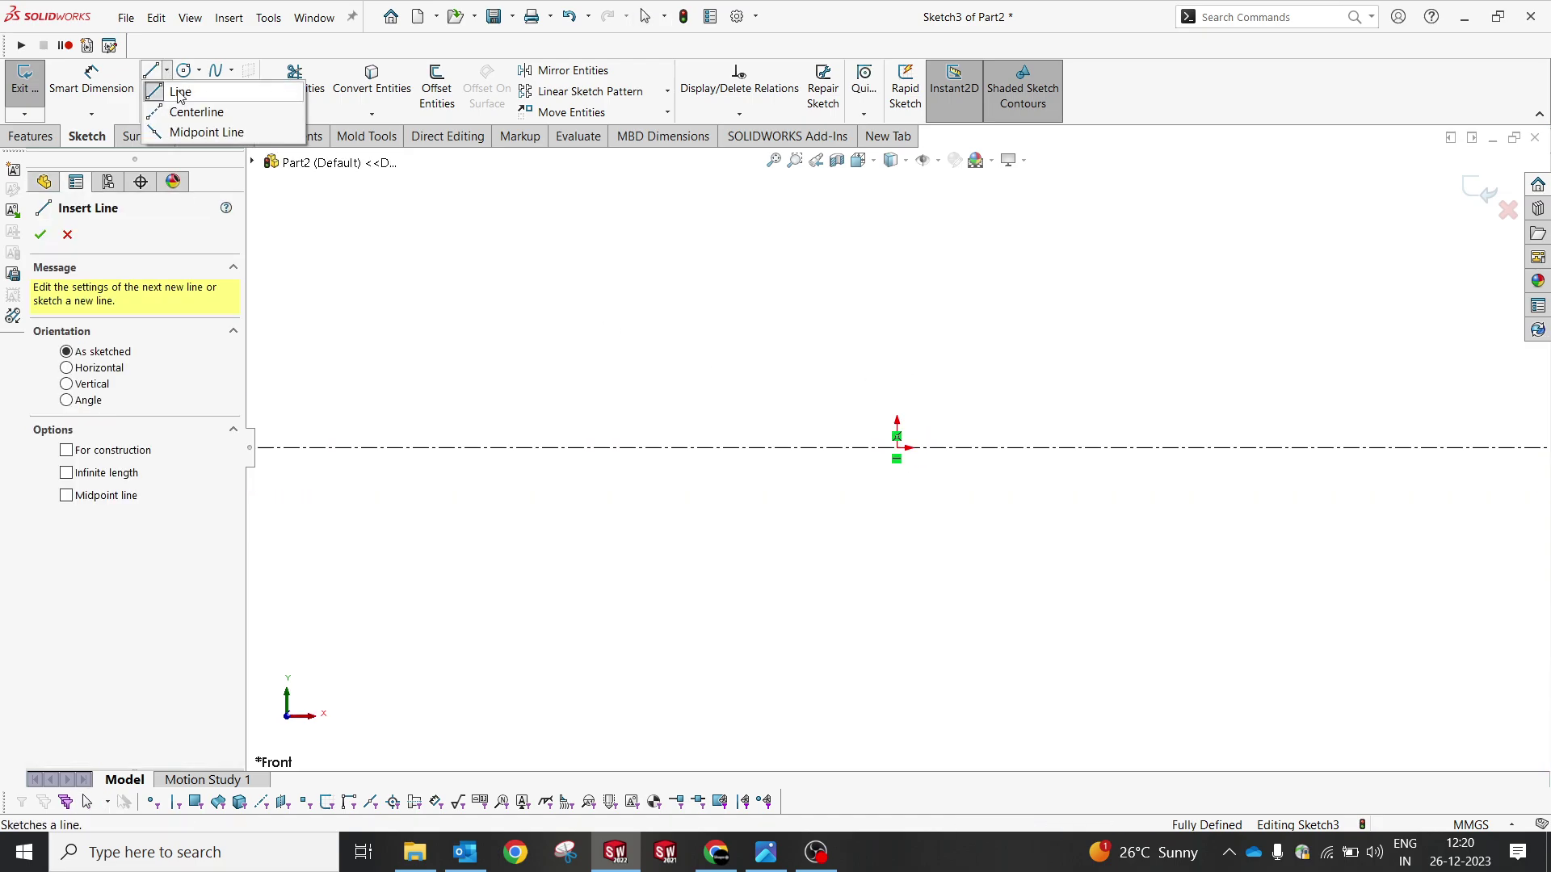
click(181, 107)
click(112, 475)
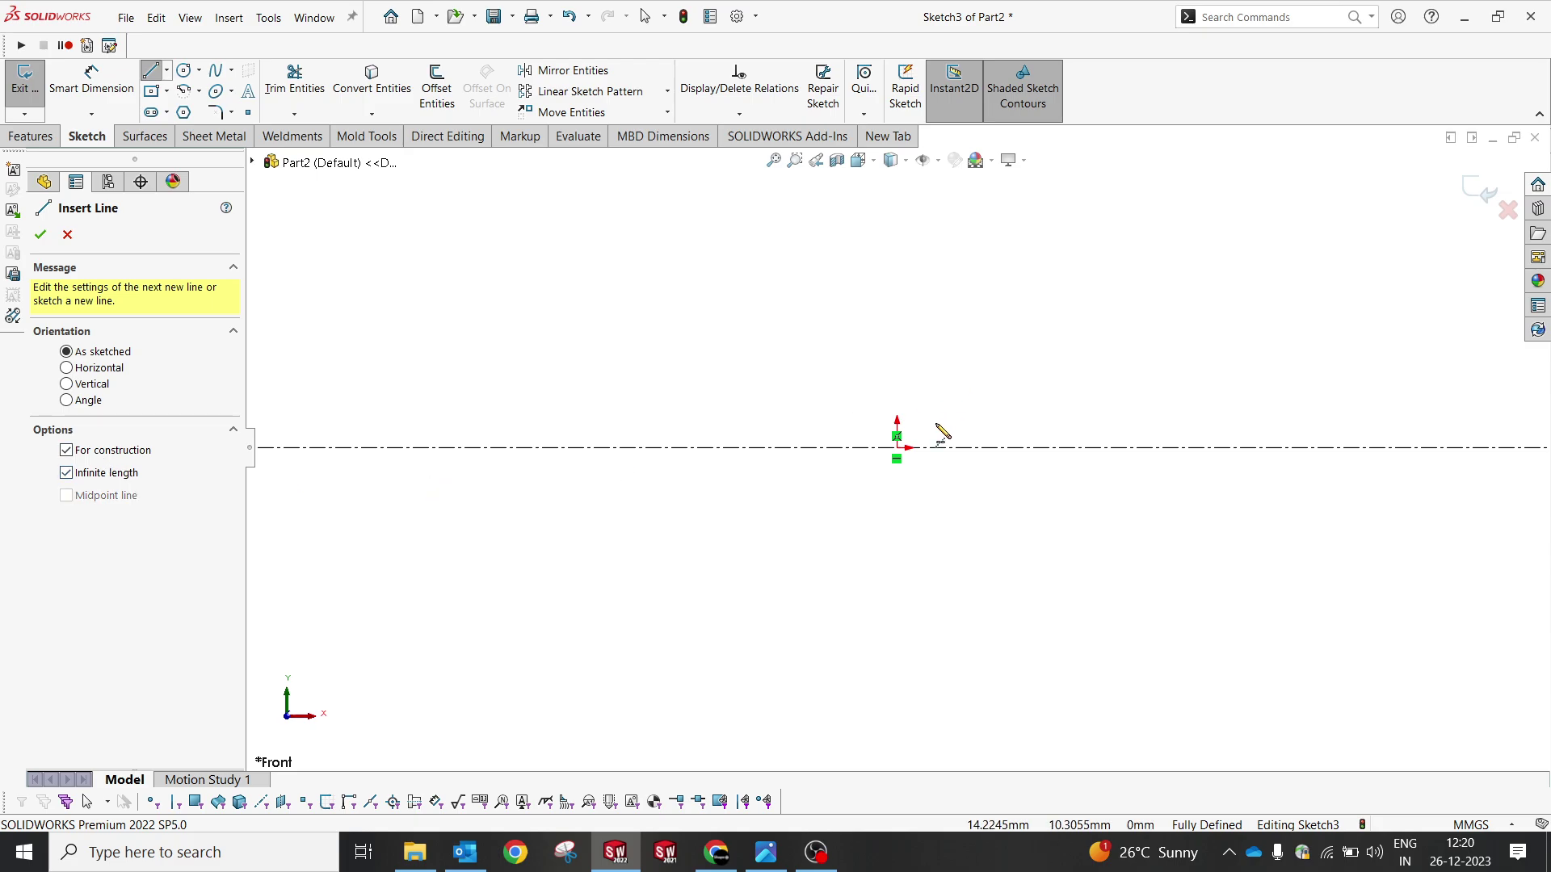
click(896, 447)
click(896, 538)
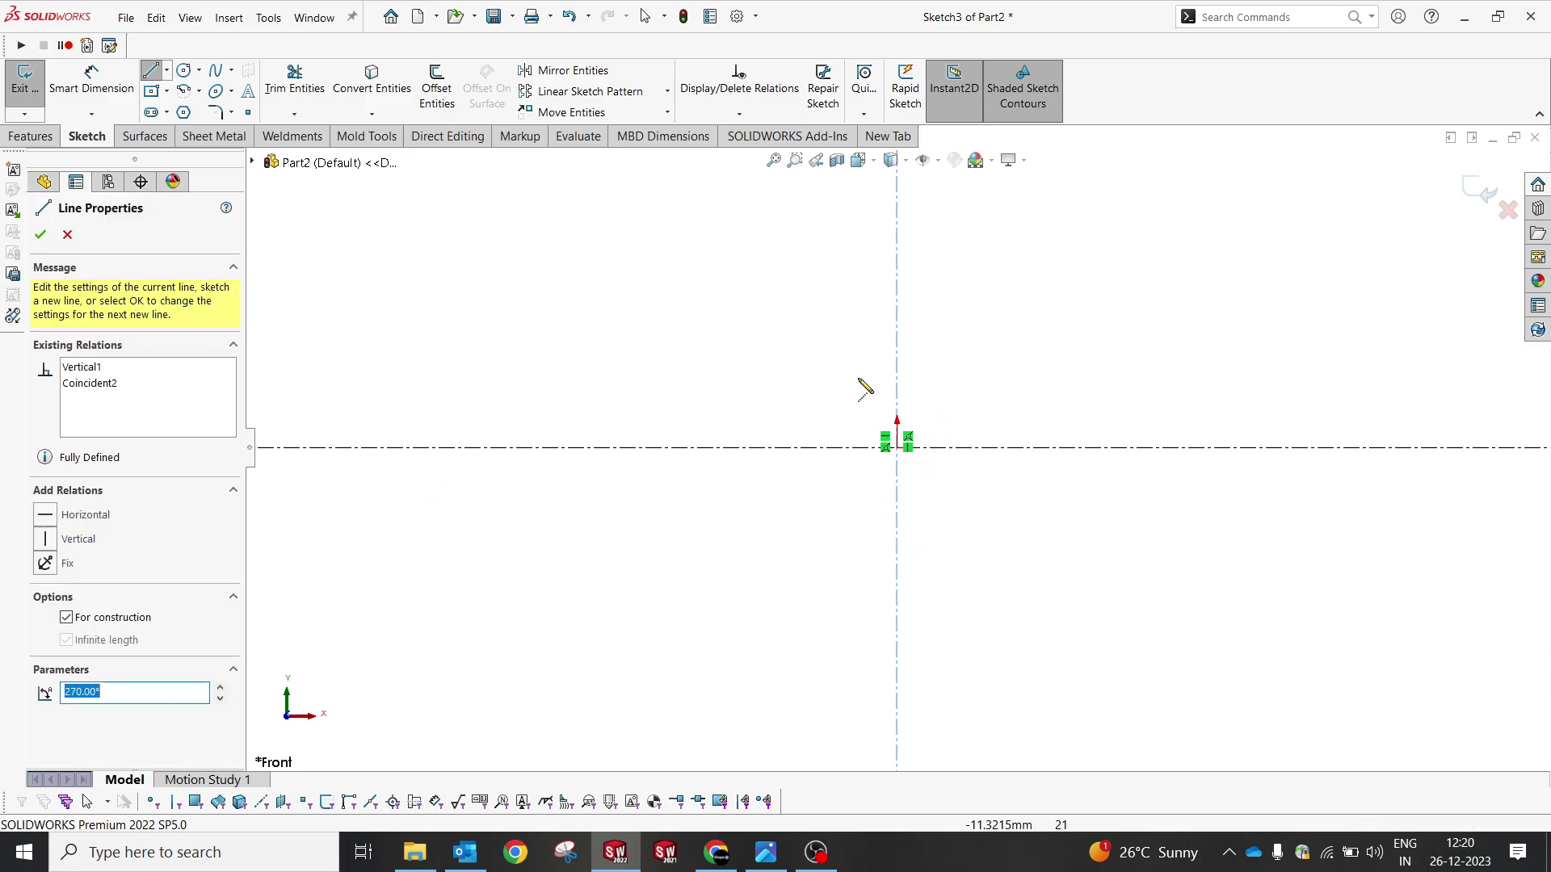
right_click(805, 270)
click(793, 334)
right_click(837, 315)
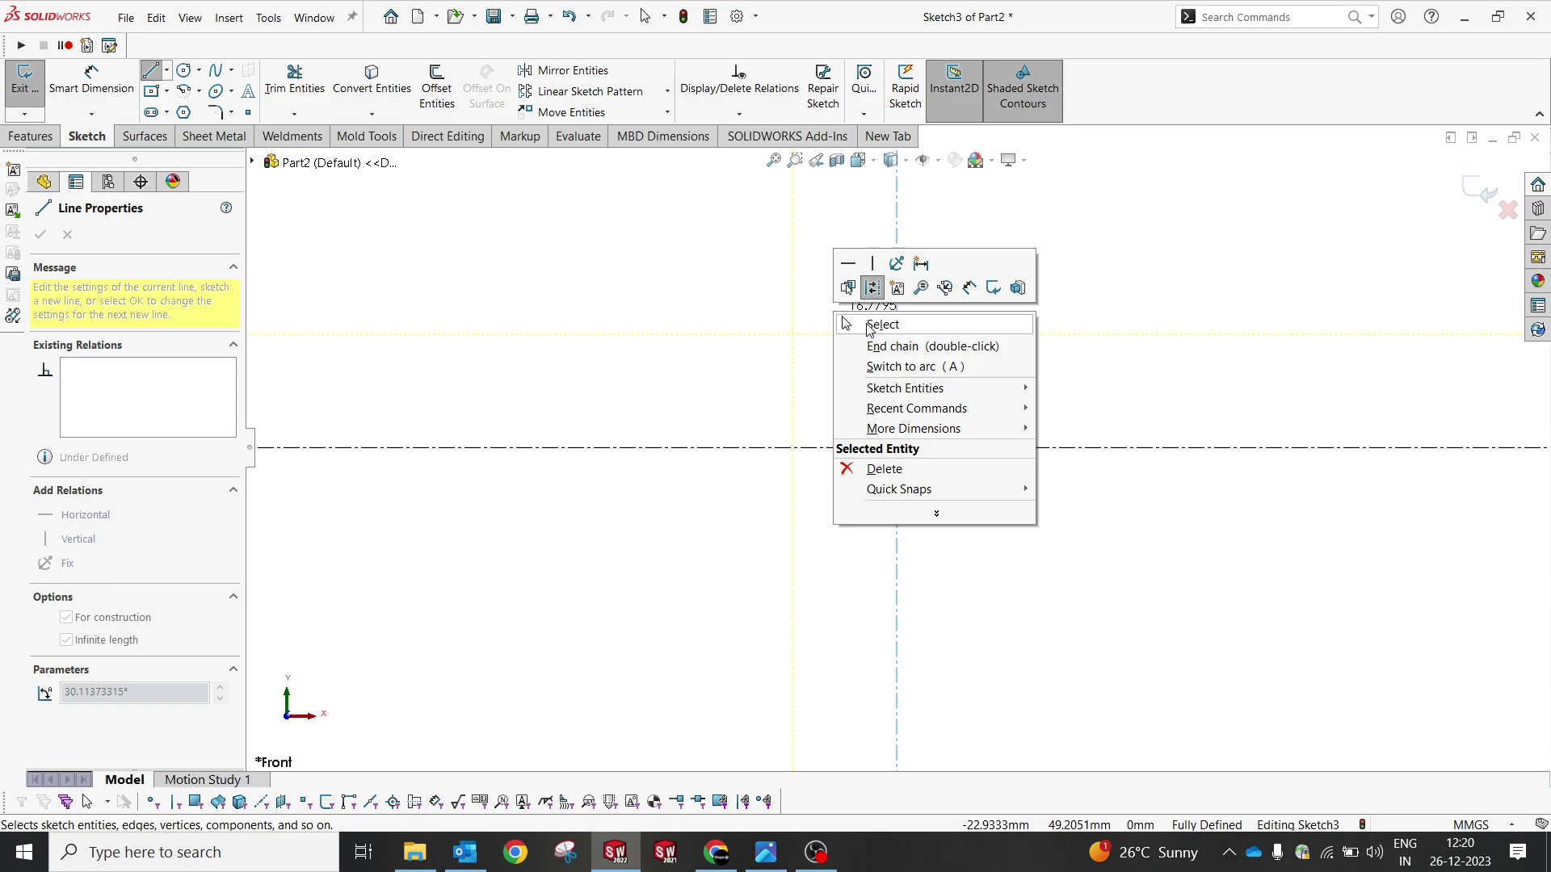
click(869, 327)
Step: Draw two concentric circles centred on the origin, the outer one with a radius of about 51 mm
click(184, 70)
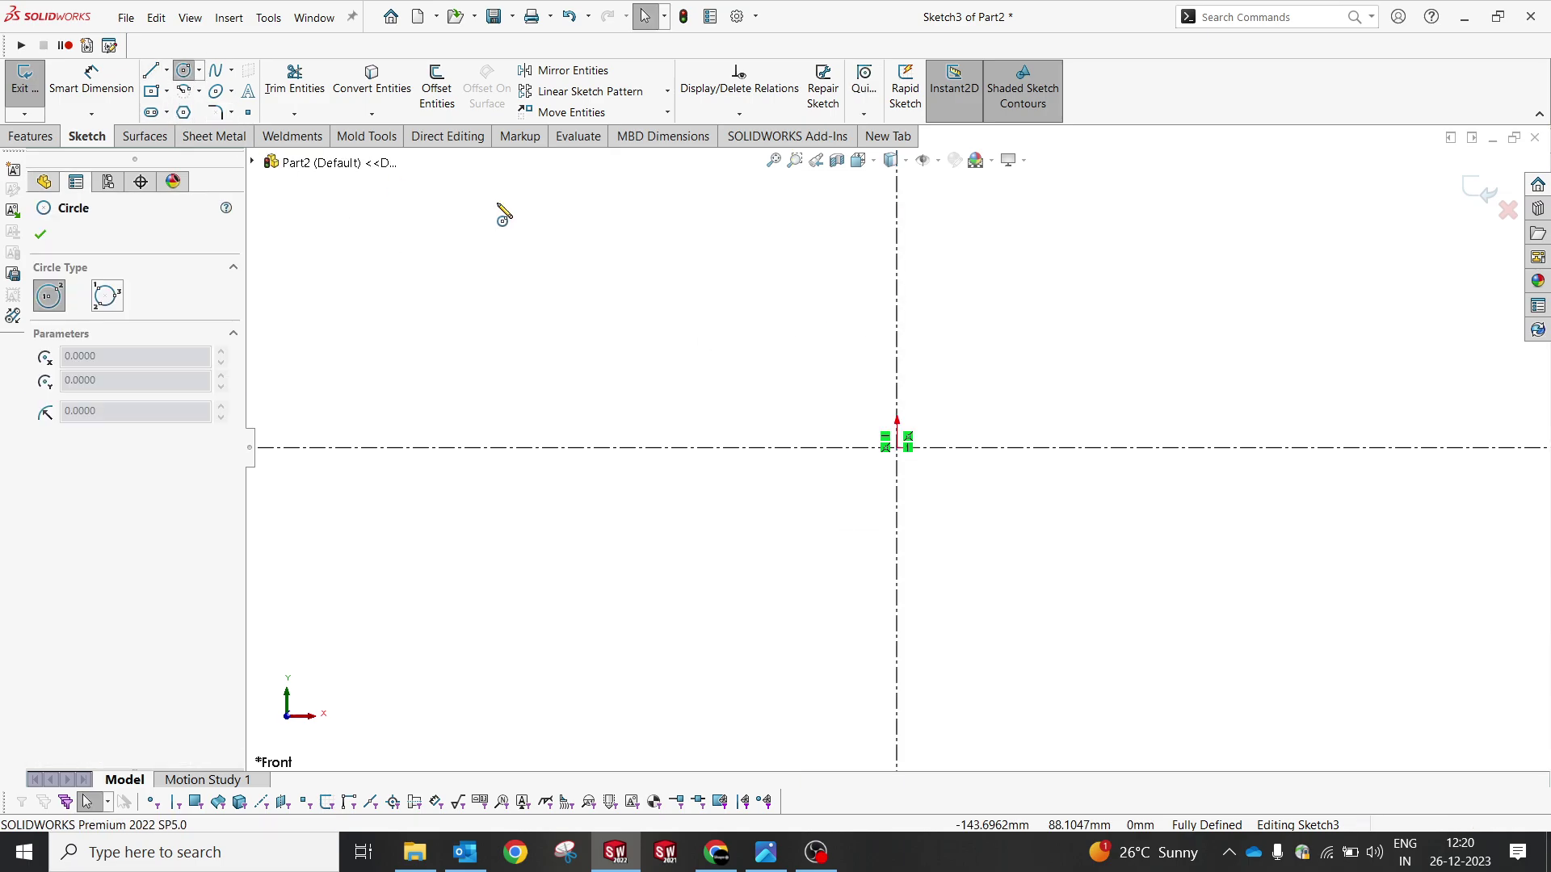
click(897, 447)
click(977, 564)
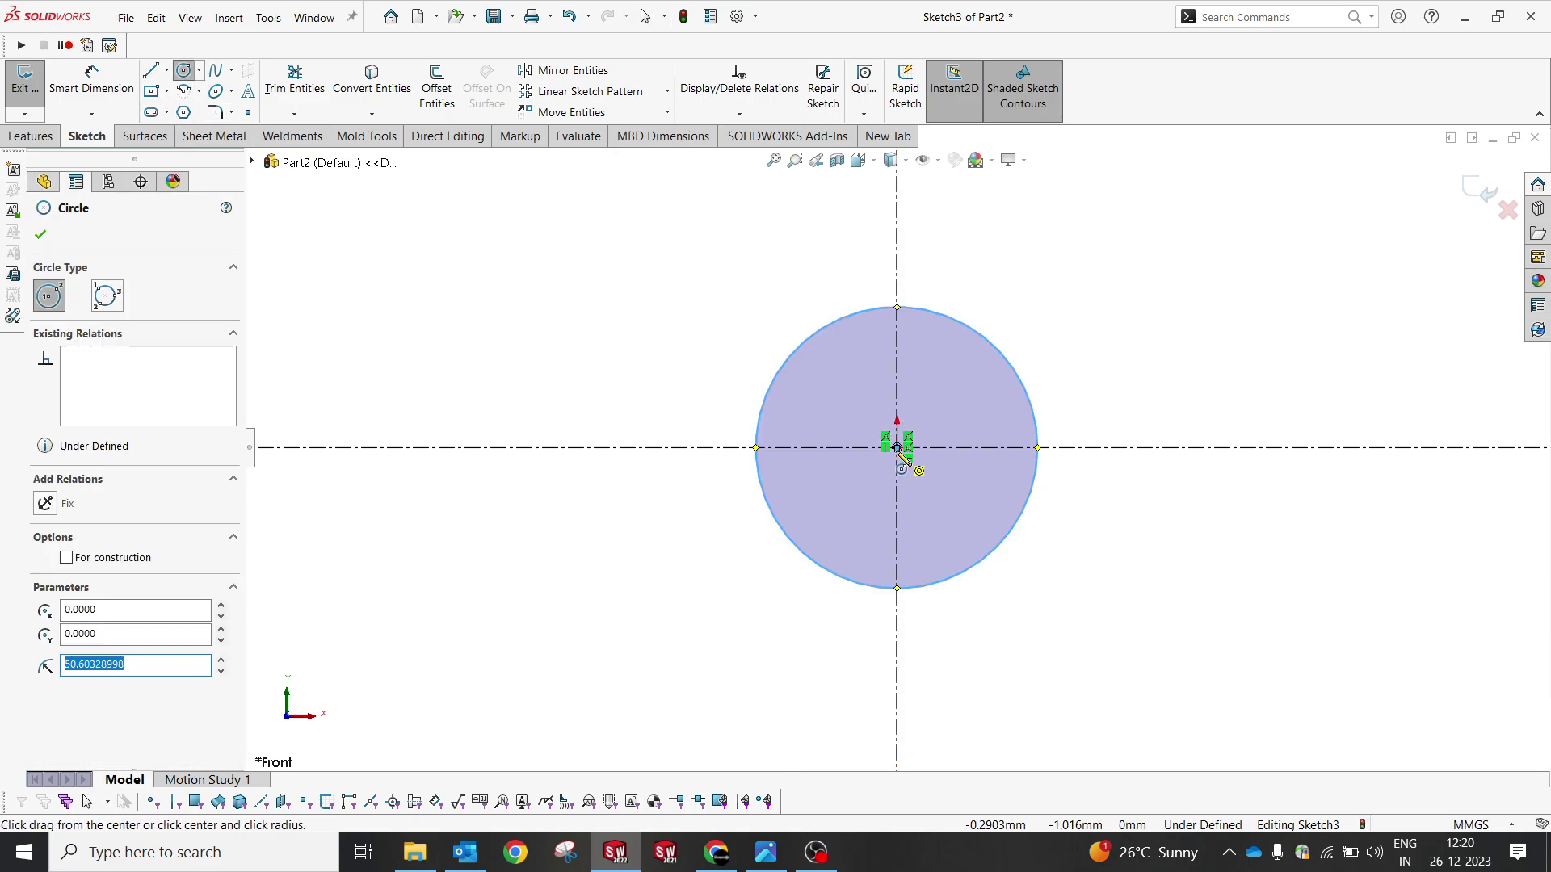
click(896, 446)
click(949, 530)
right_click(634, 289)
click(669, 363)
Step: Dimension the outer circle's diameter as 48 mm and the inner circle's as 20 mm
right_drag(634, 418, 634, 375)
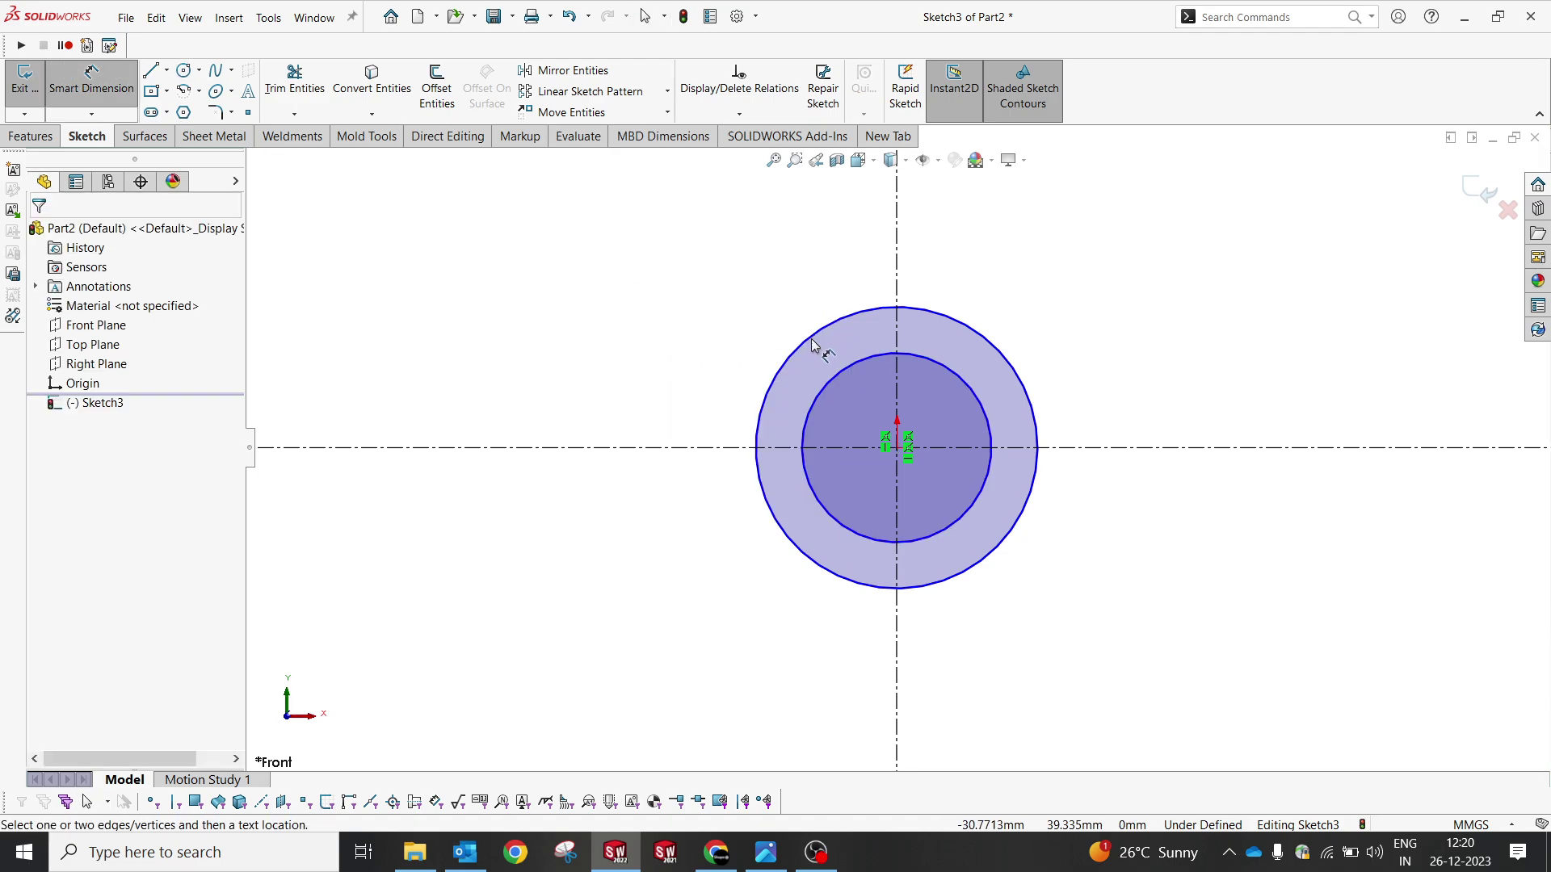
click(798, 354)
click(692, 304)
text(48)
key(Return)
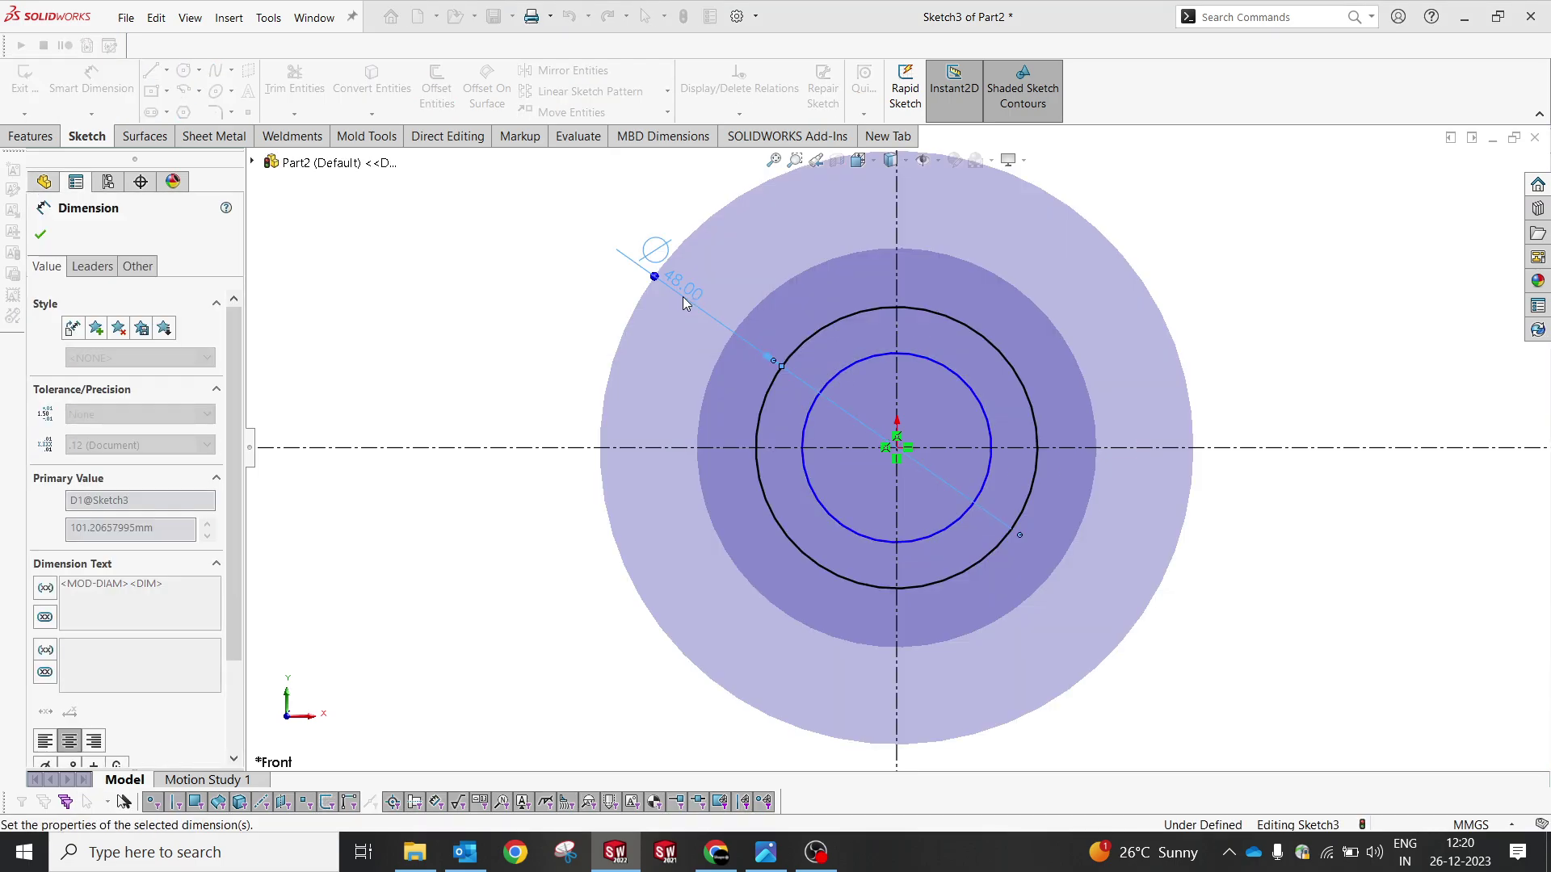
click(850, 365)
click(799, 286)
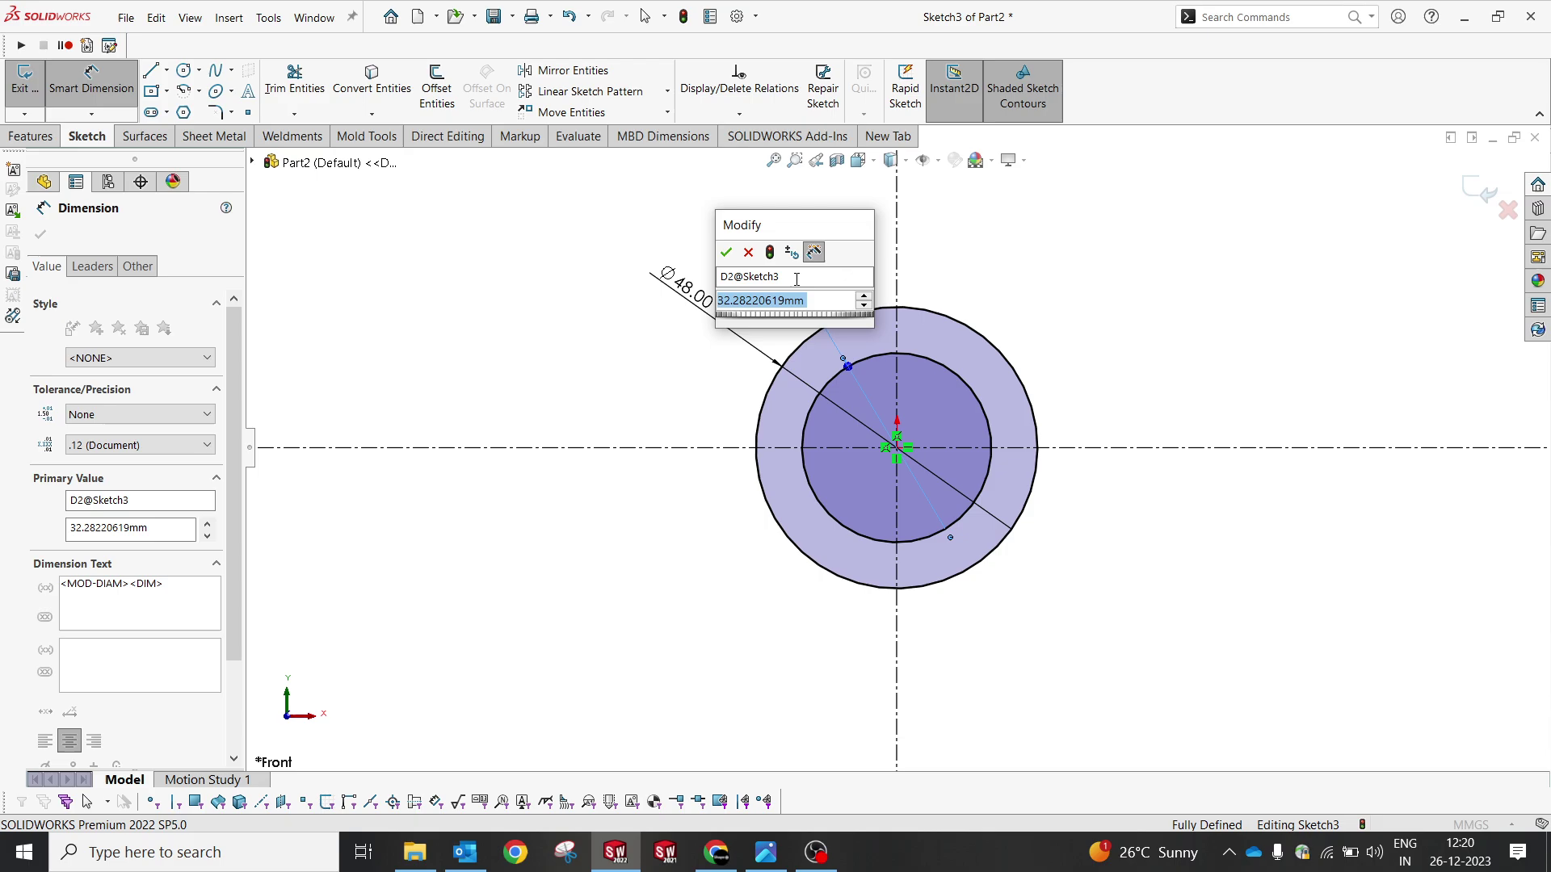
text(20)
key(Return)
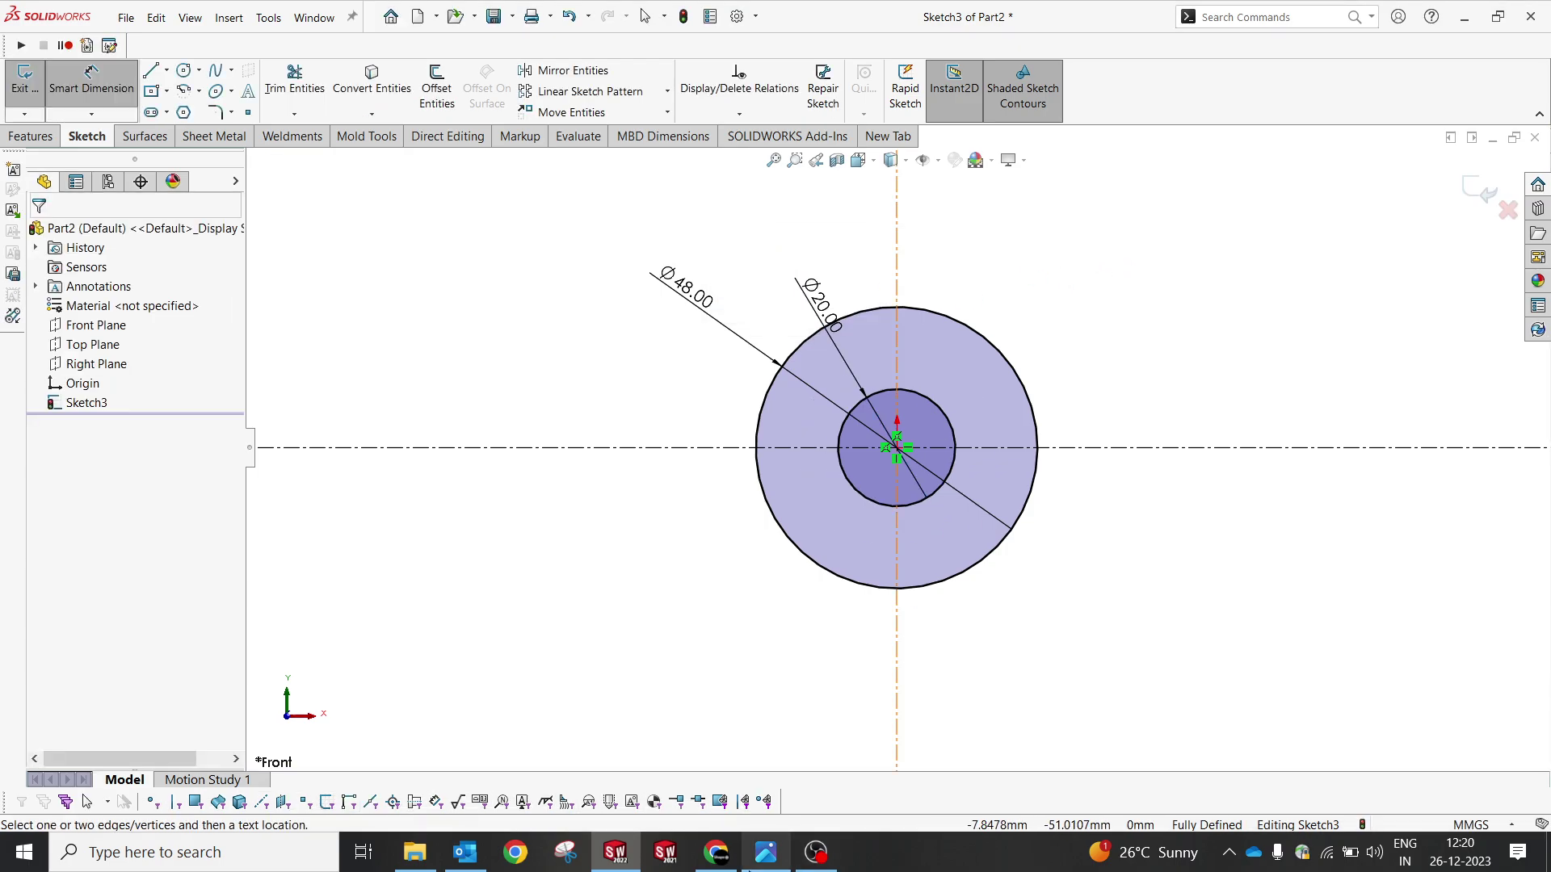
Step: Consult the reference drawing, then sketch a line tangent to the outer circle's left side and a horizontal base line about 35 mm long to the vertical centerline
mouse_move(748, 868)
click(741, 735)
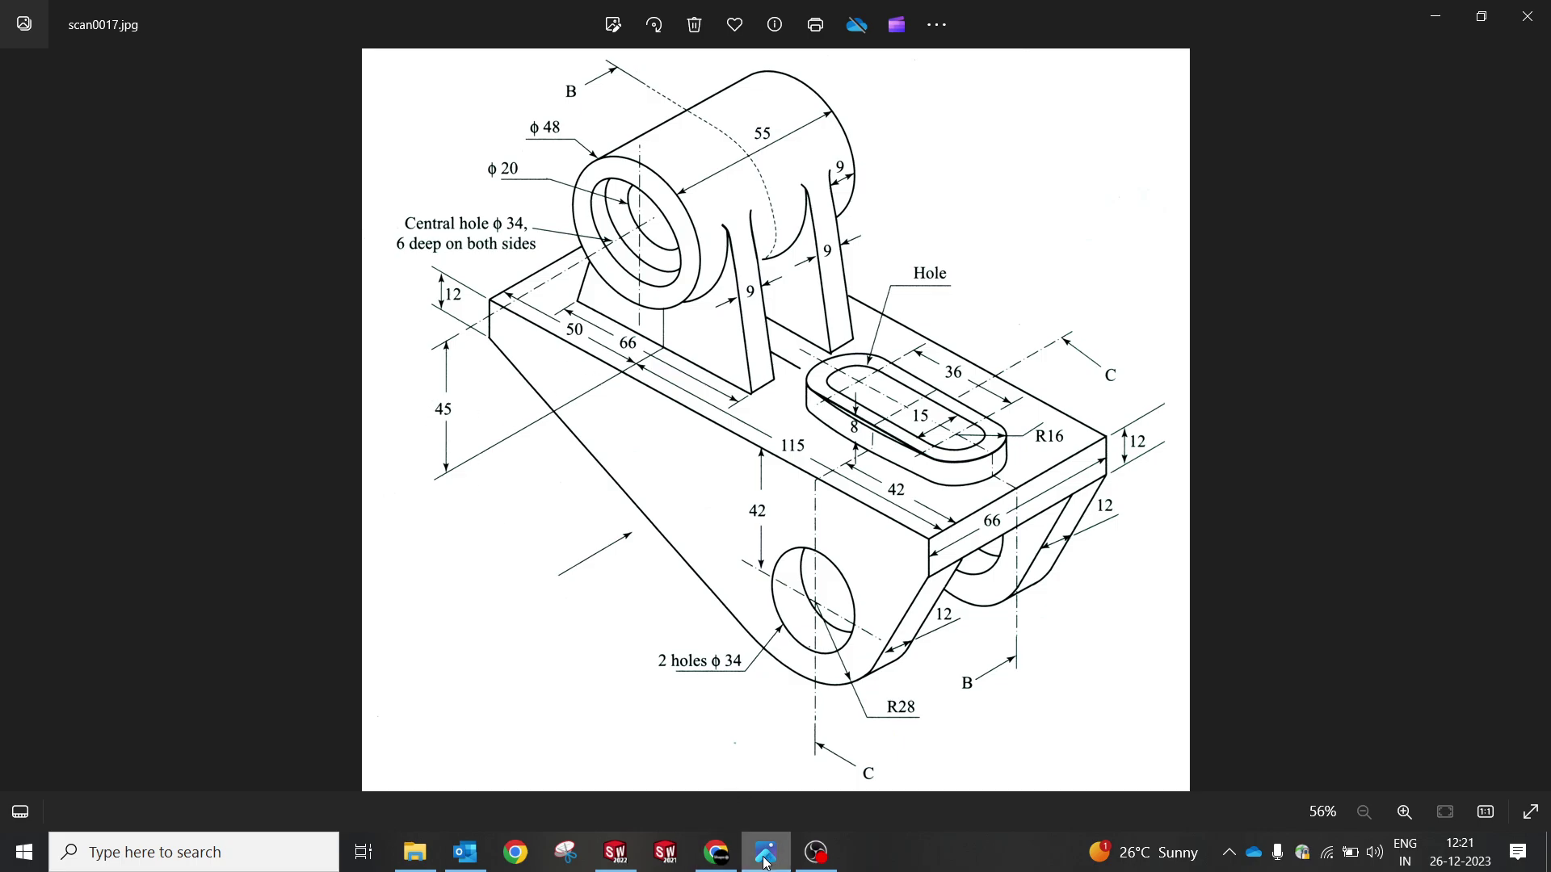
click(615, 852)
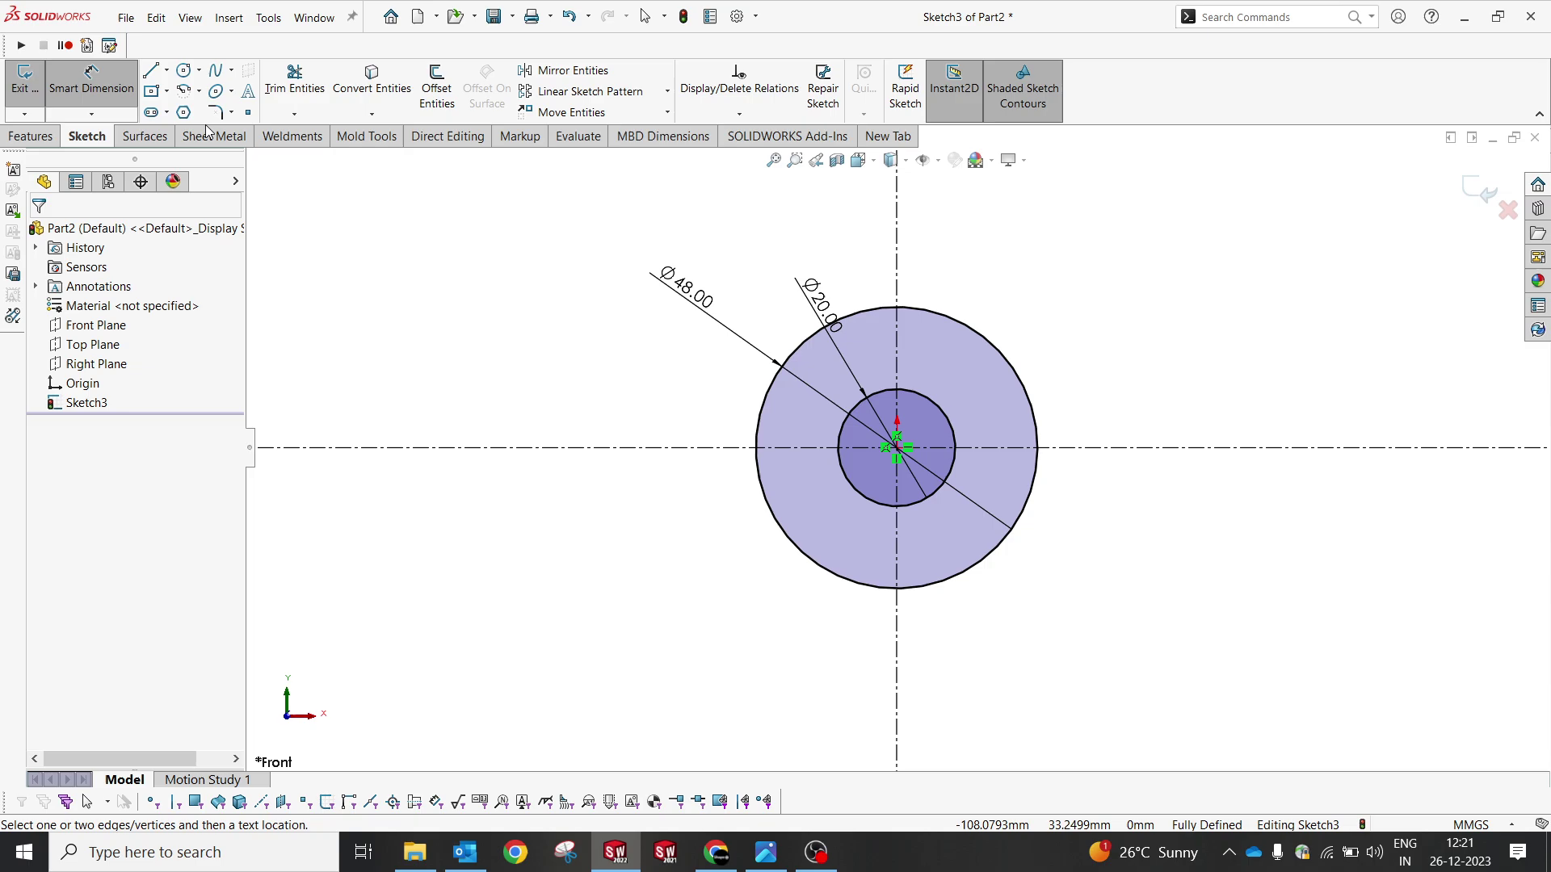
click(152, 74)
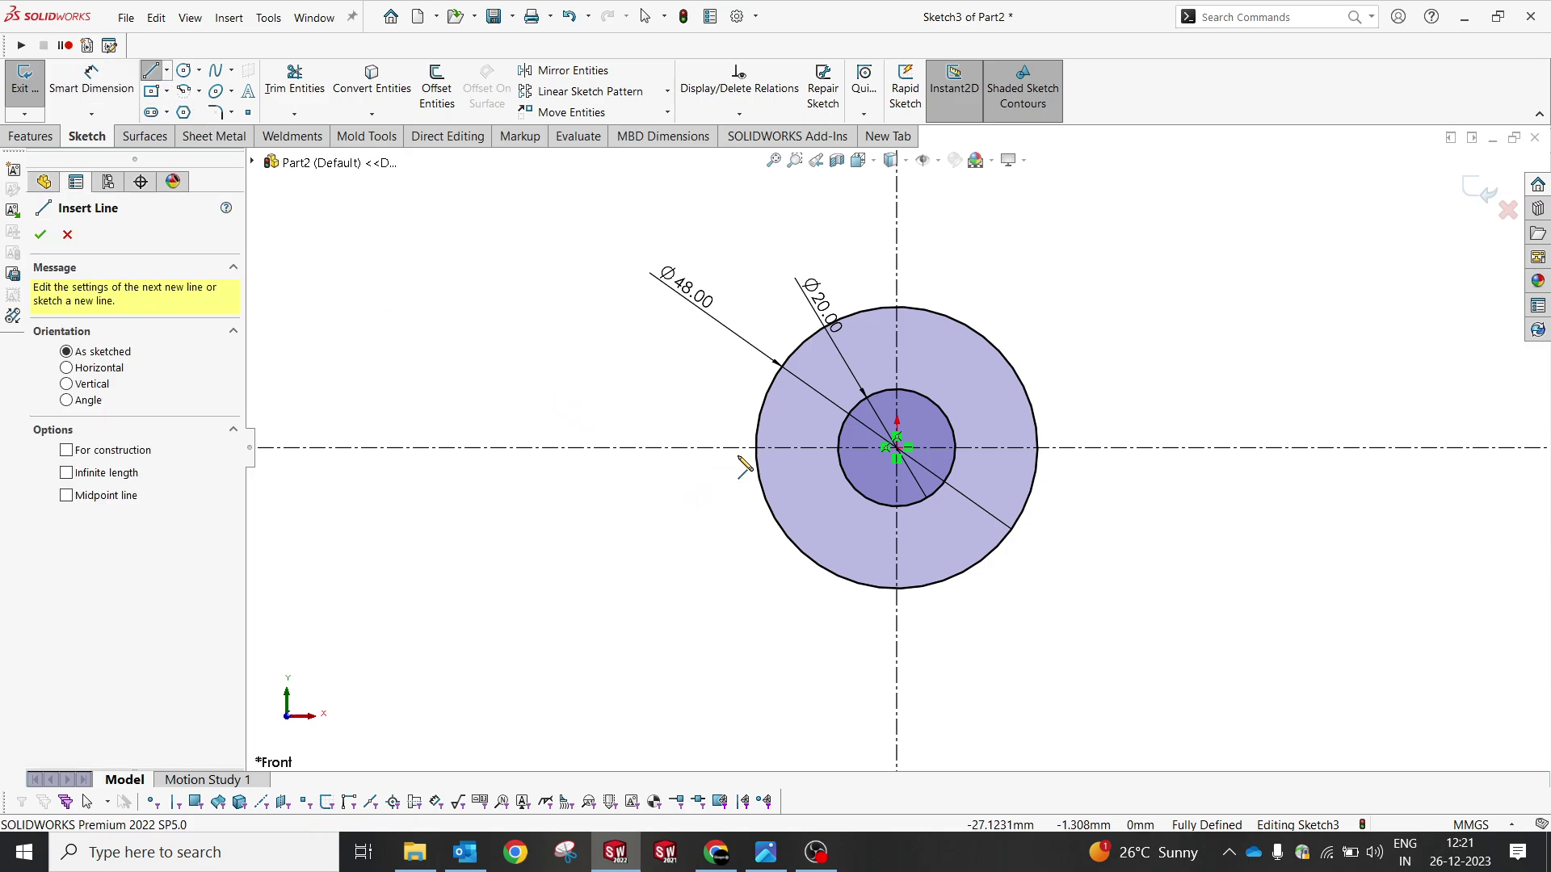
click(760, 417)
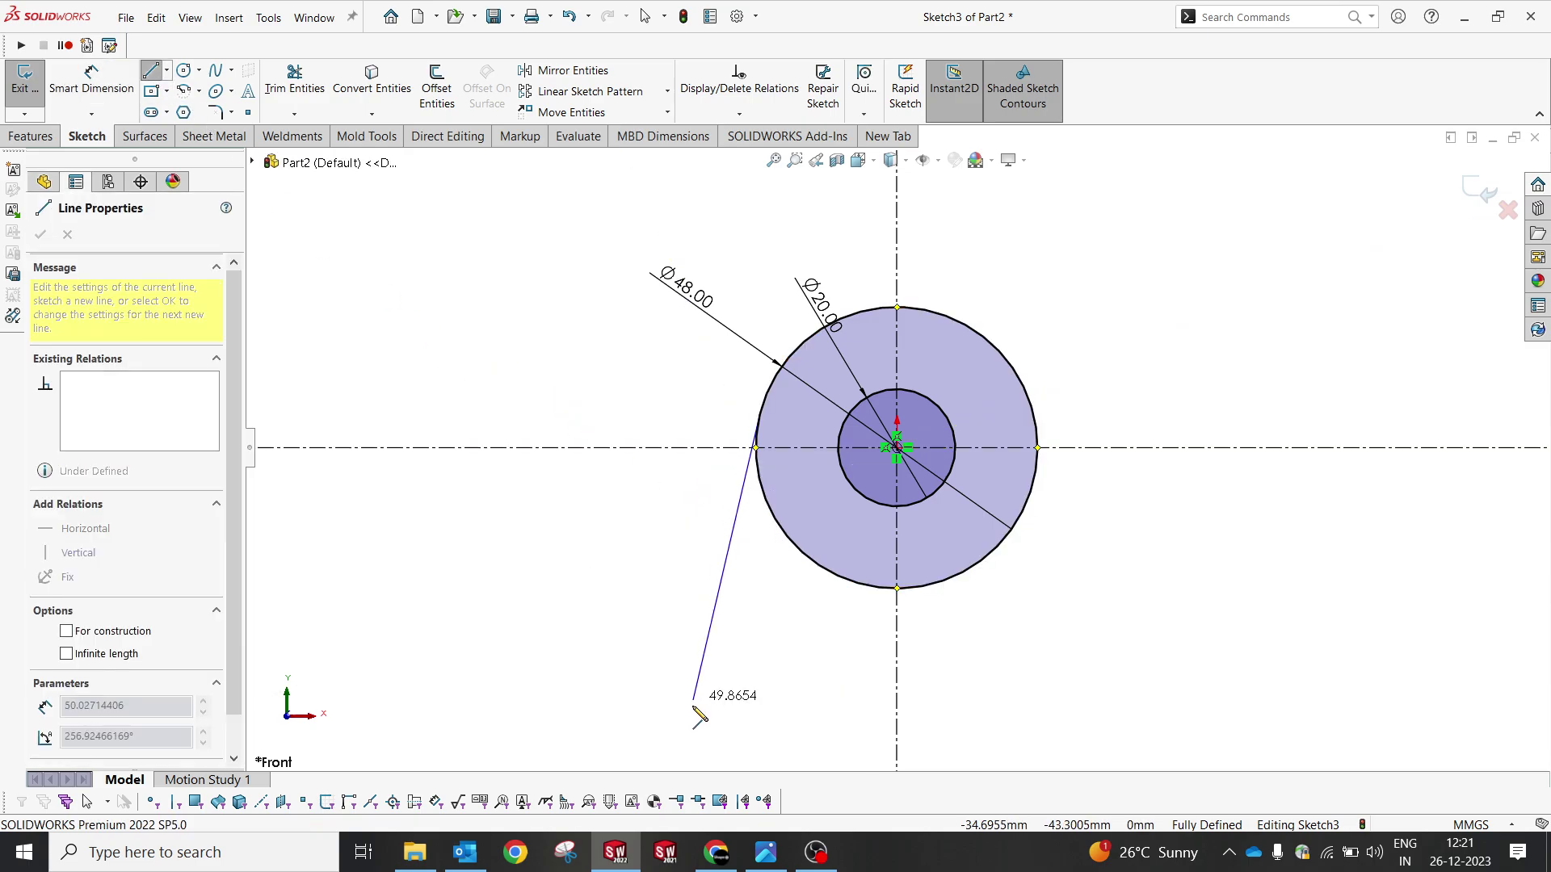
click(692, 712)
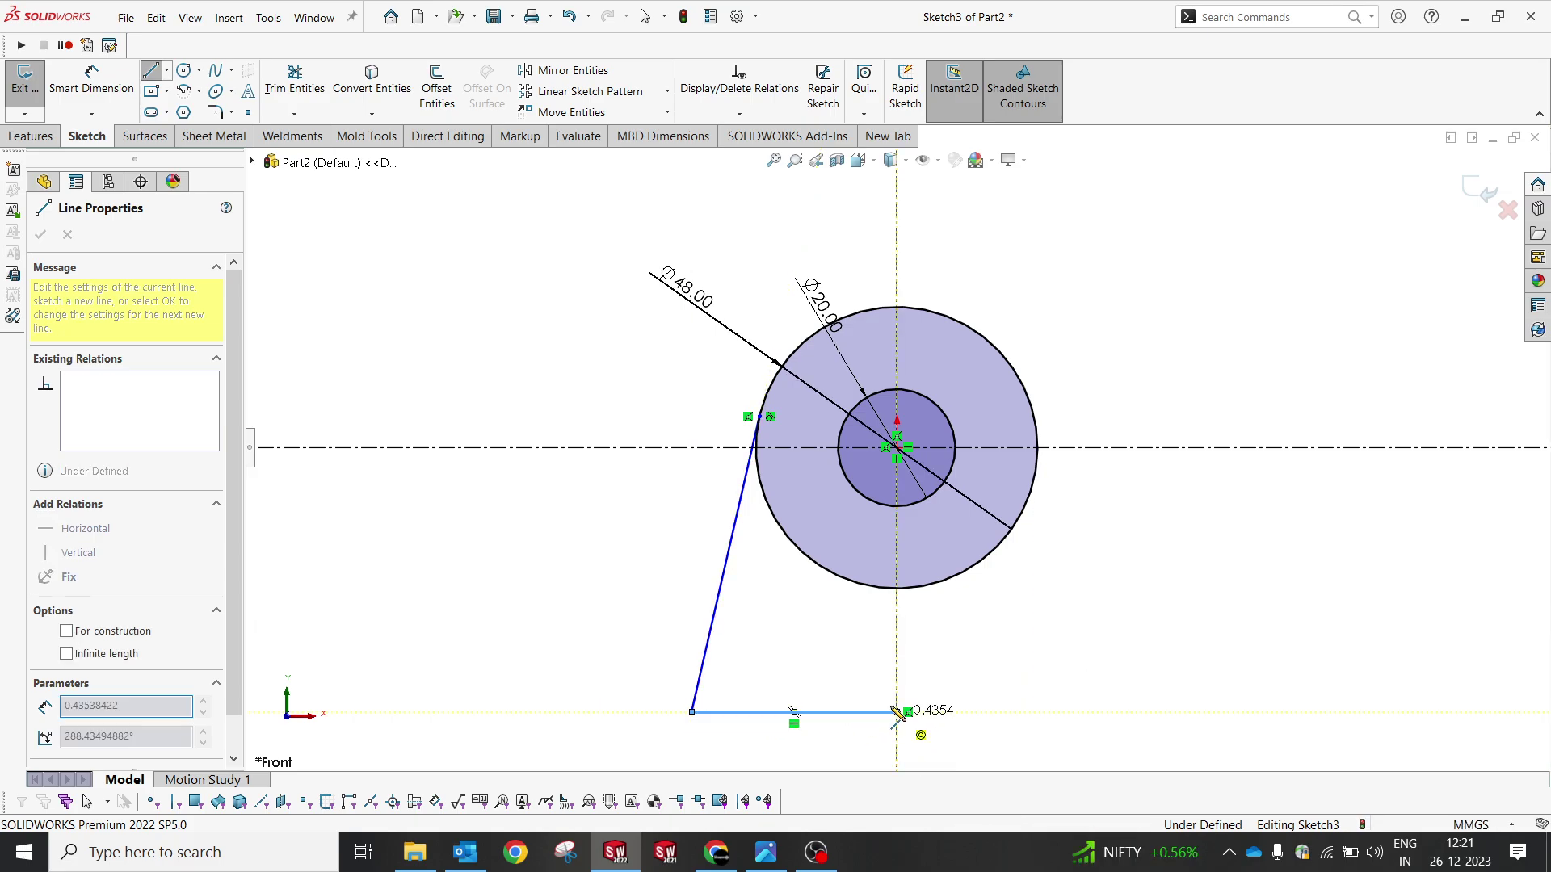
click(896, 711)
key(Escape)
Step: Dimension the vertical distance between the horizontal centerline and the base line as 45 mm
right_drag(763, 651, 767, 582)
click(650, 447)
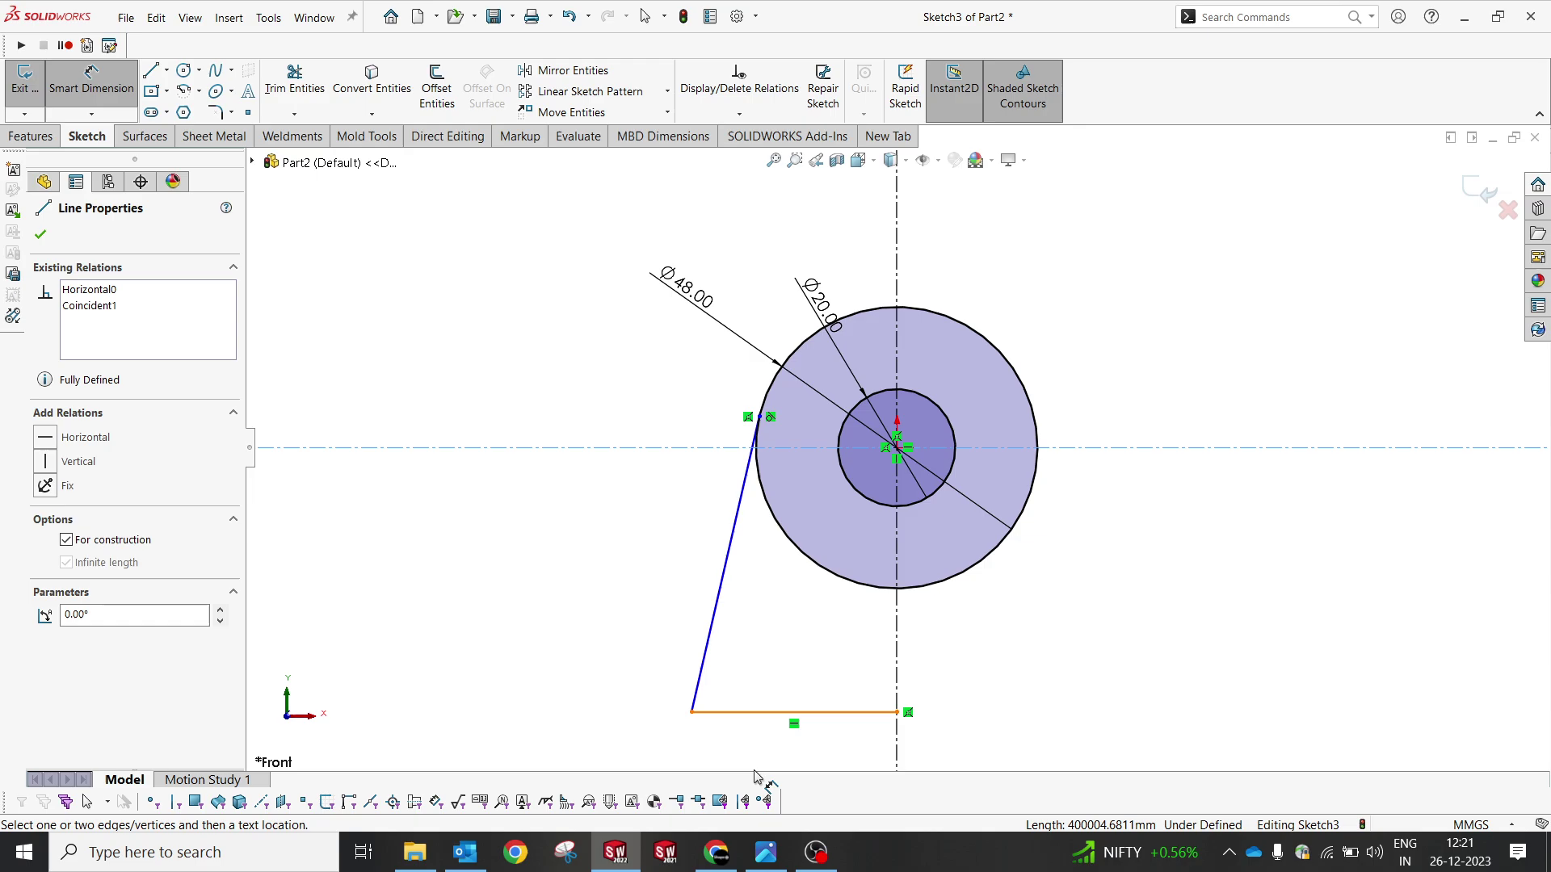
click(729, 712)
click(521, 601)
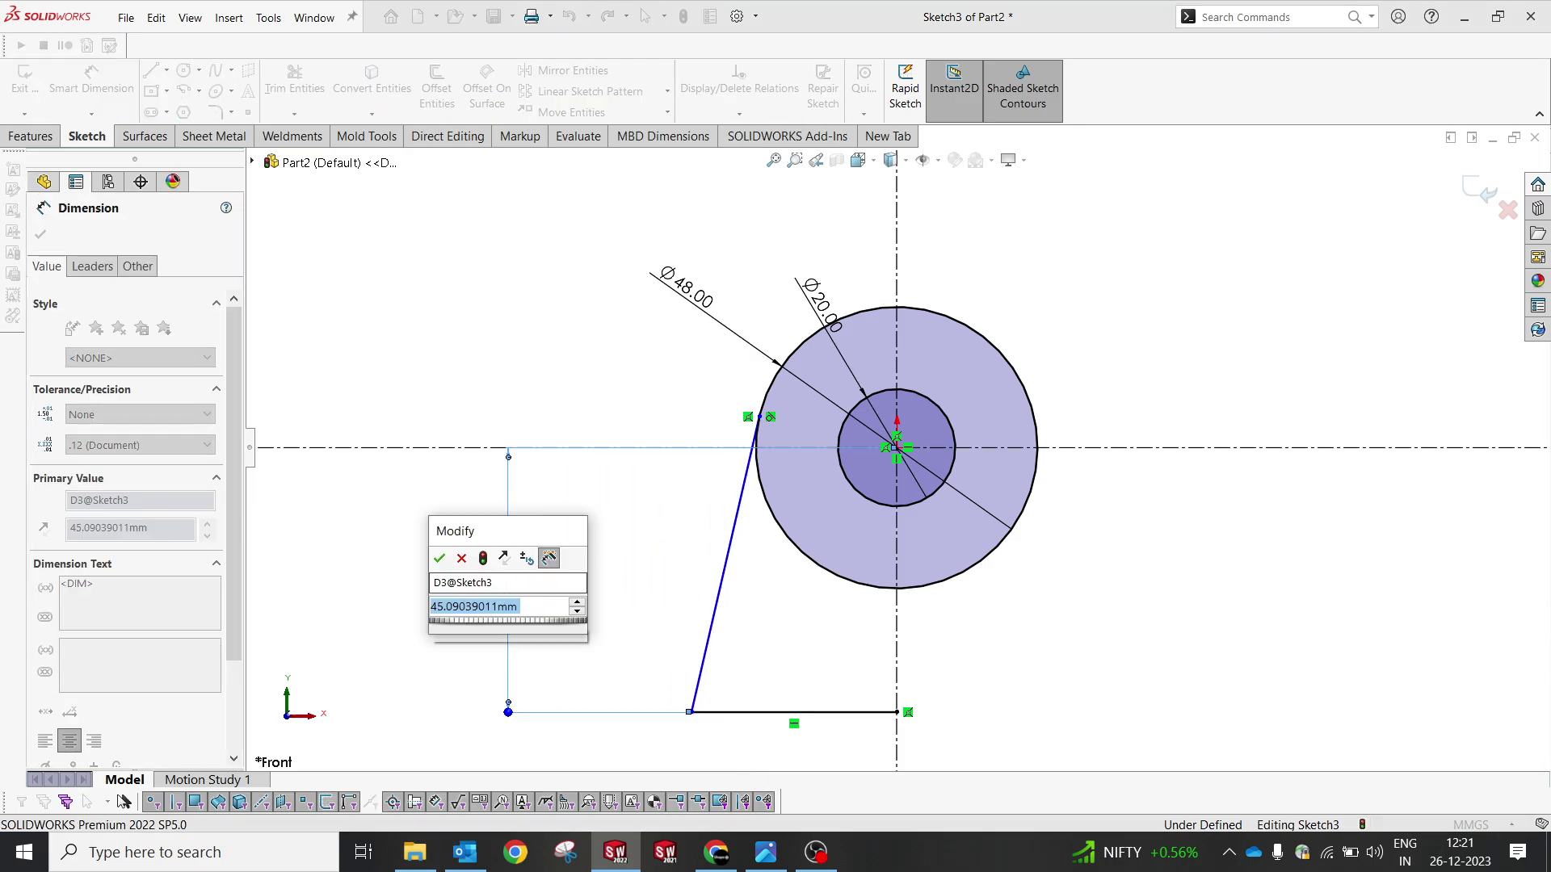
text(45)
key(Return)
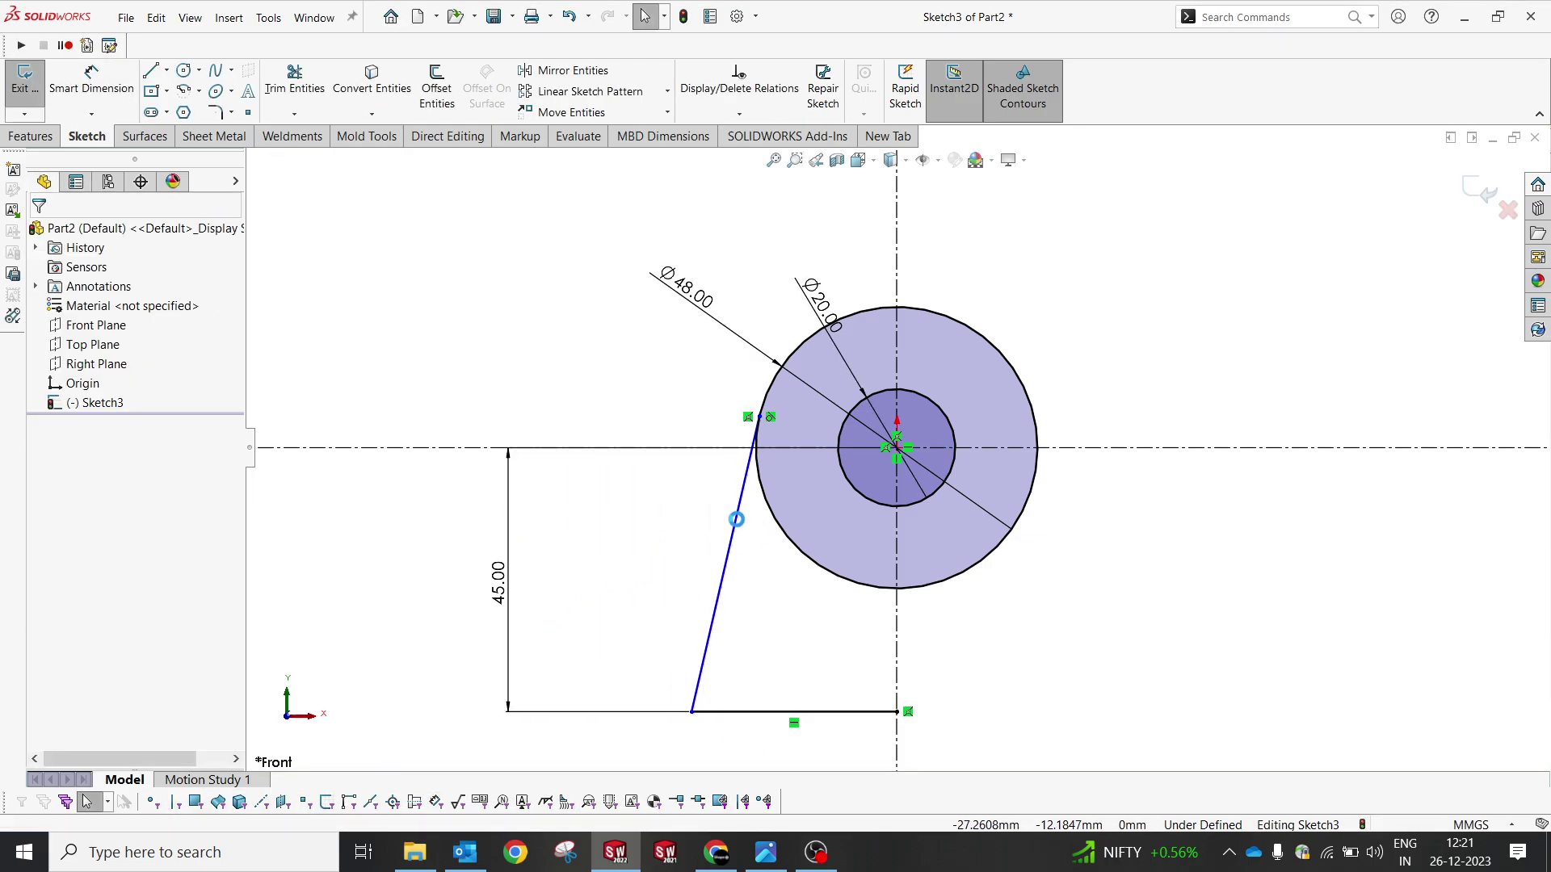
Step: Dimension the base line's left endpoint symmetrically about the vertical centerline, setting the full base width to 66 mm
click(692, 711)
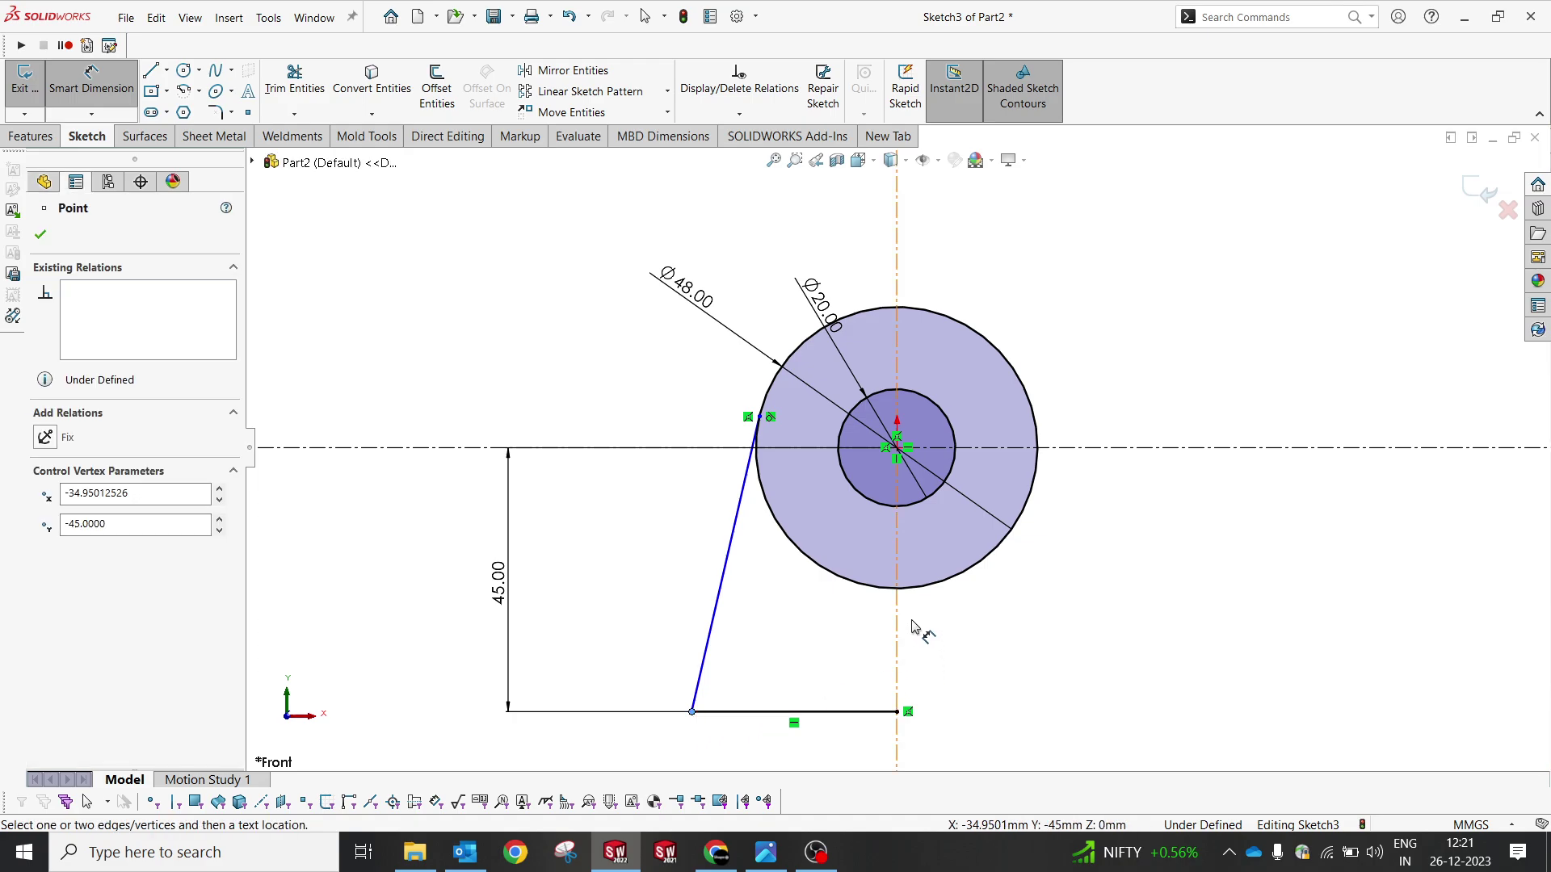
click(897, 635)
click(941, 774)
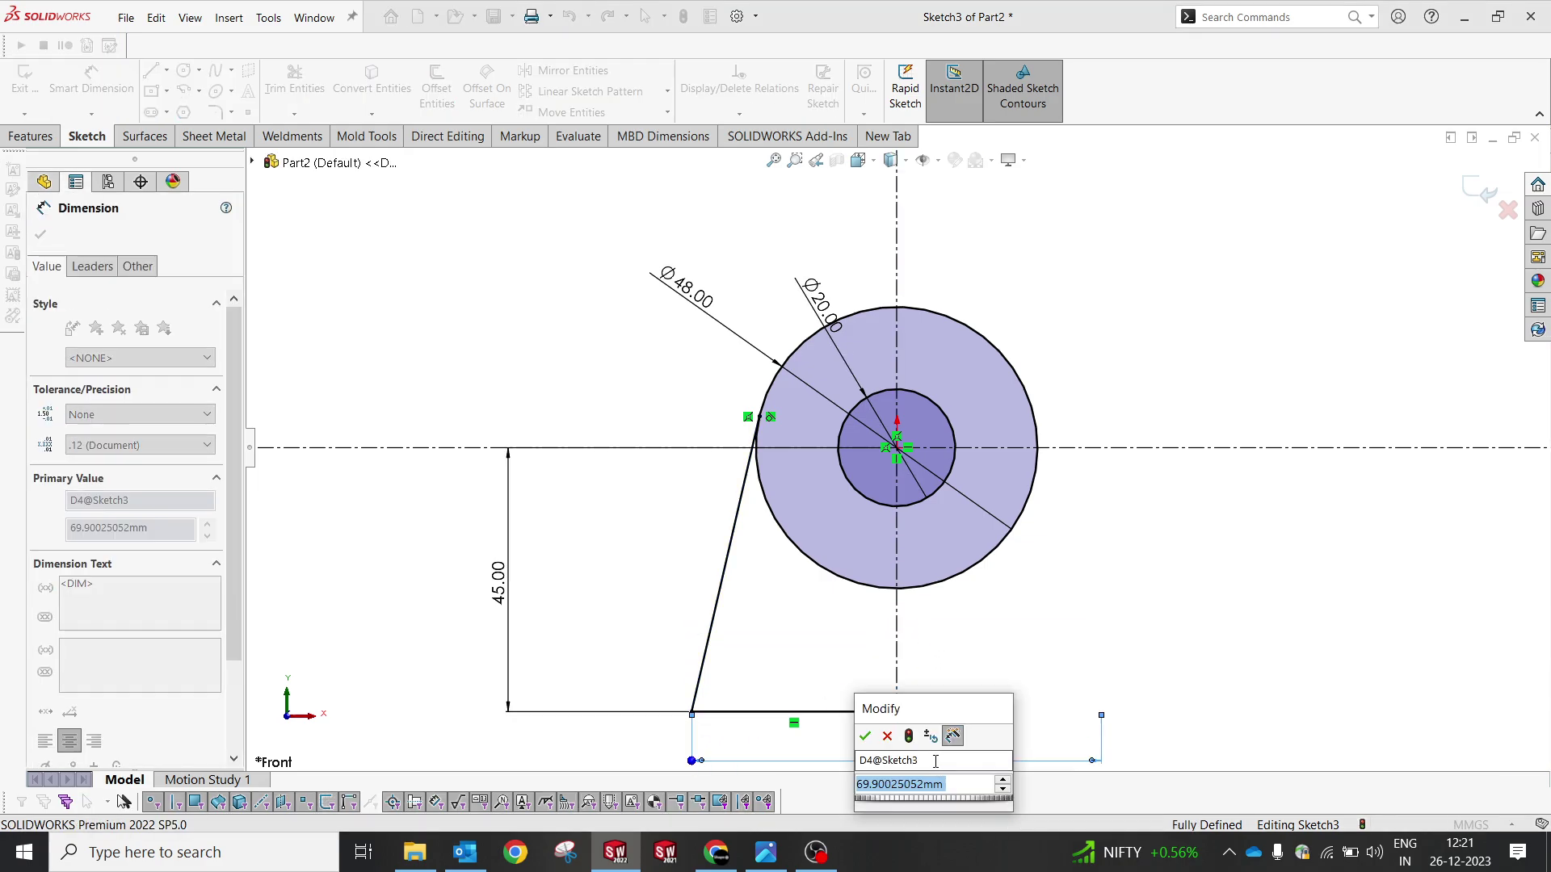
text(66)
key(Return)
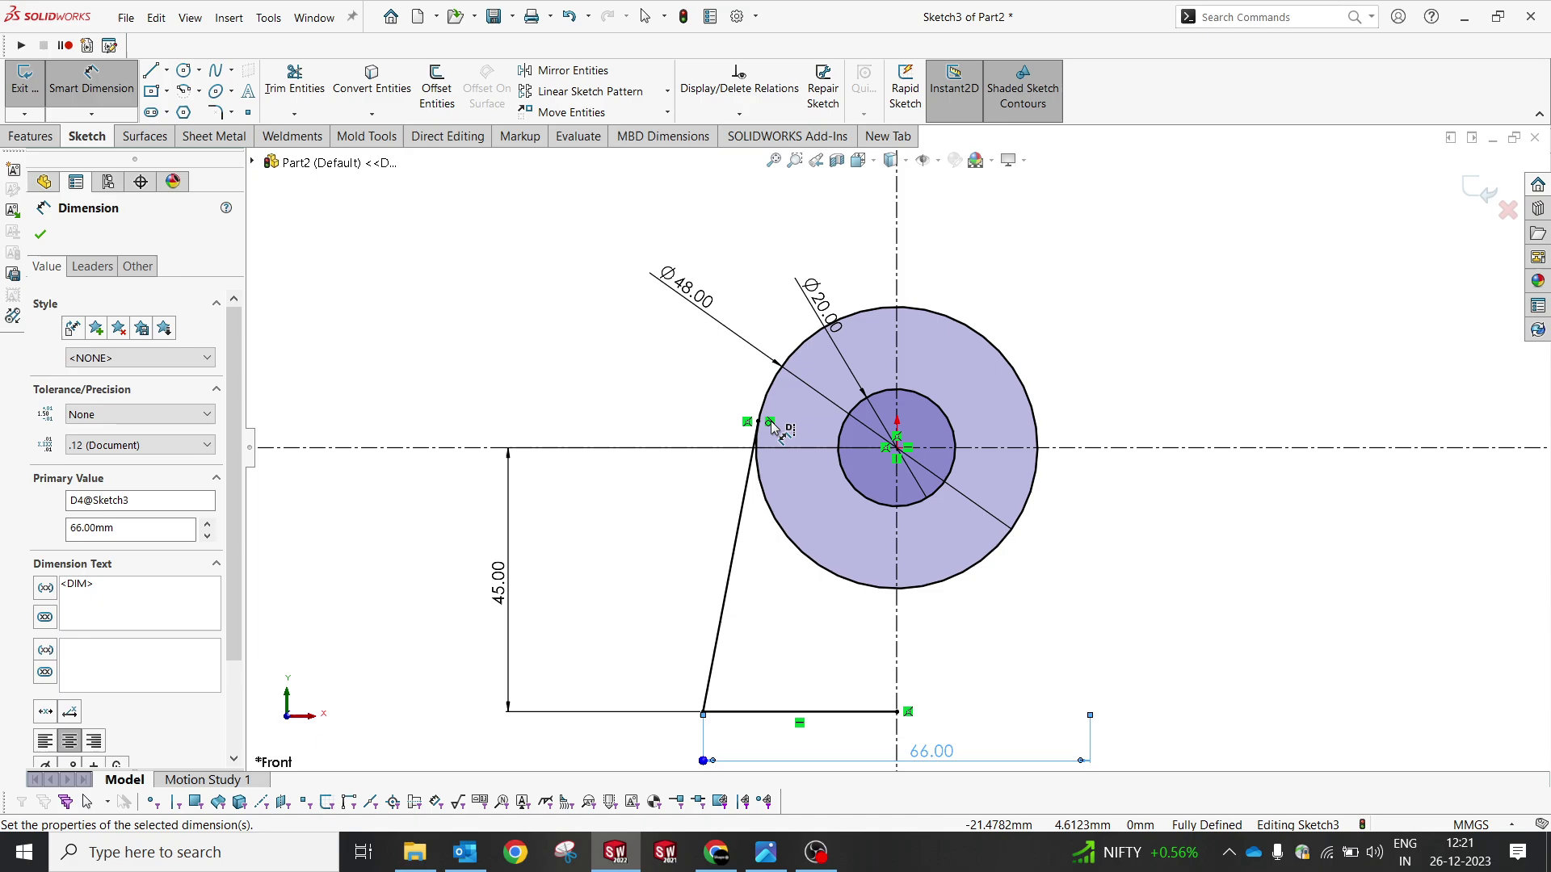
key(Escape)
Step: Mirror the slanted tangent line and the horizontal base line about the vertical centerline
click(573, 72)
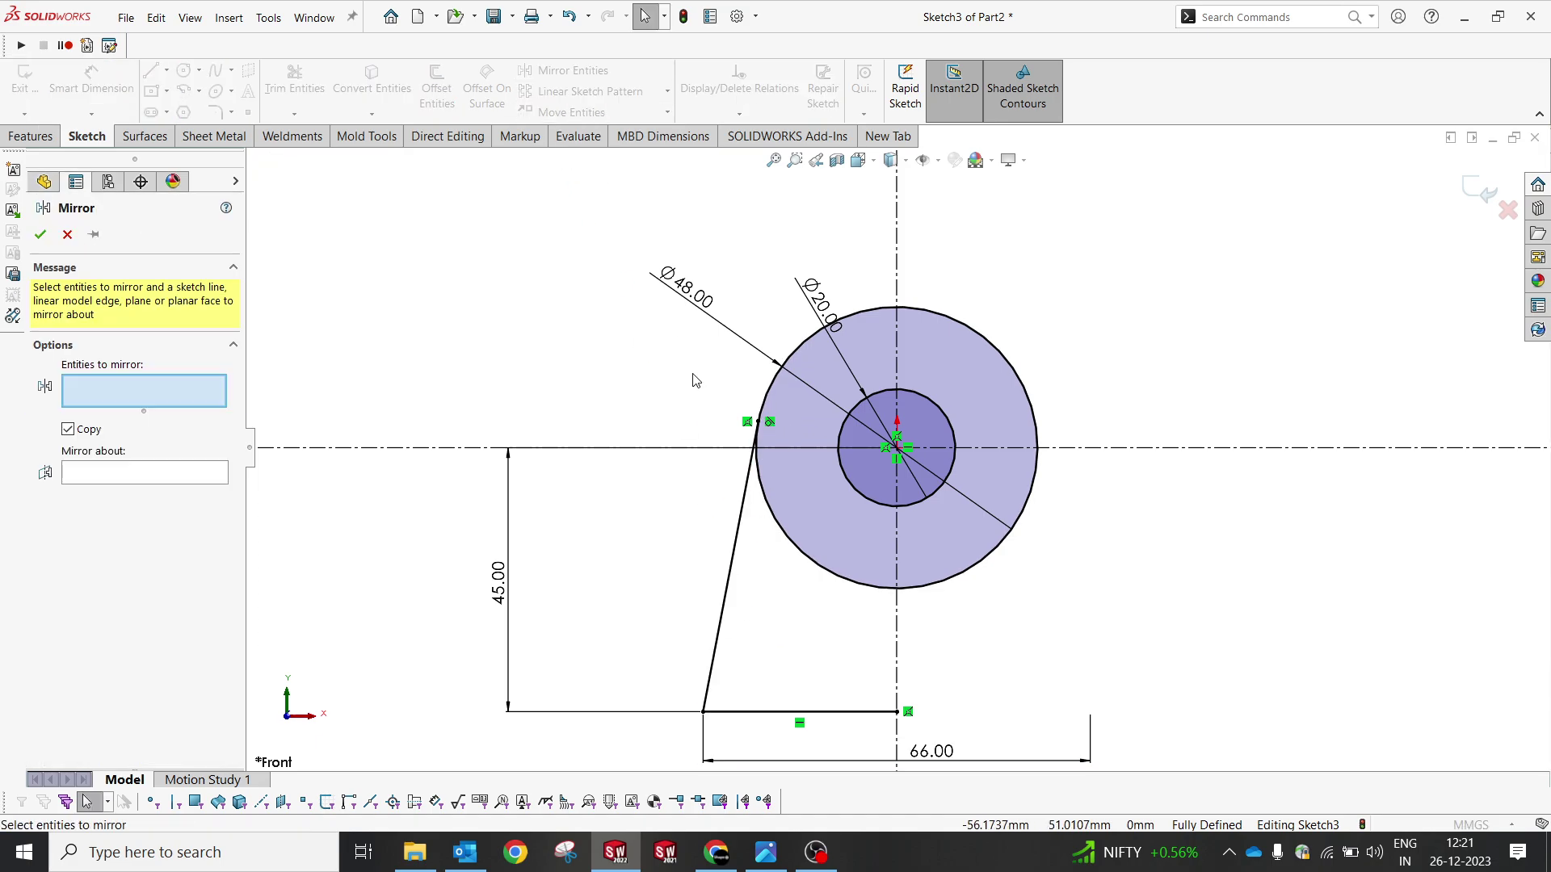
click(726, 594)
click(784, 714)
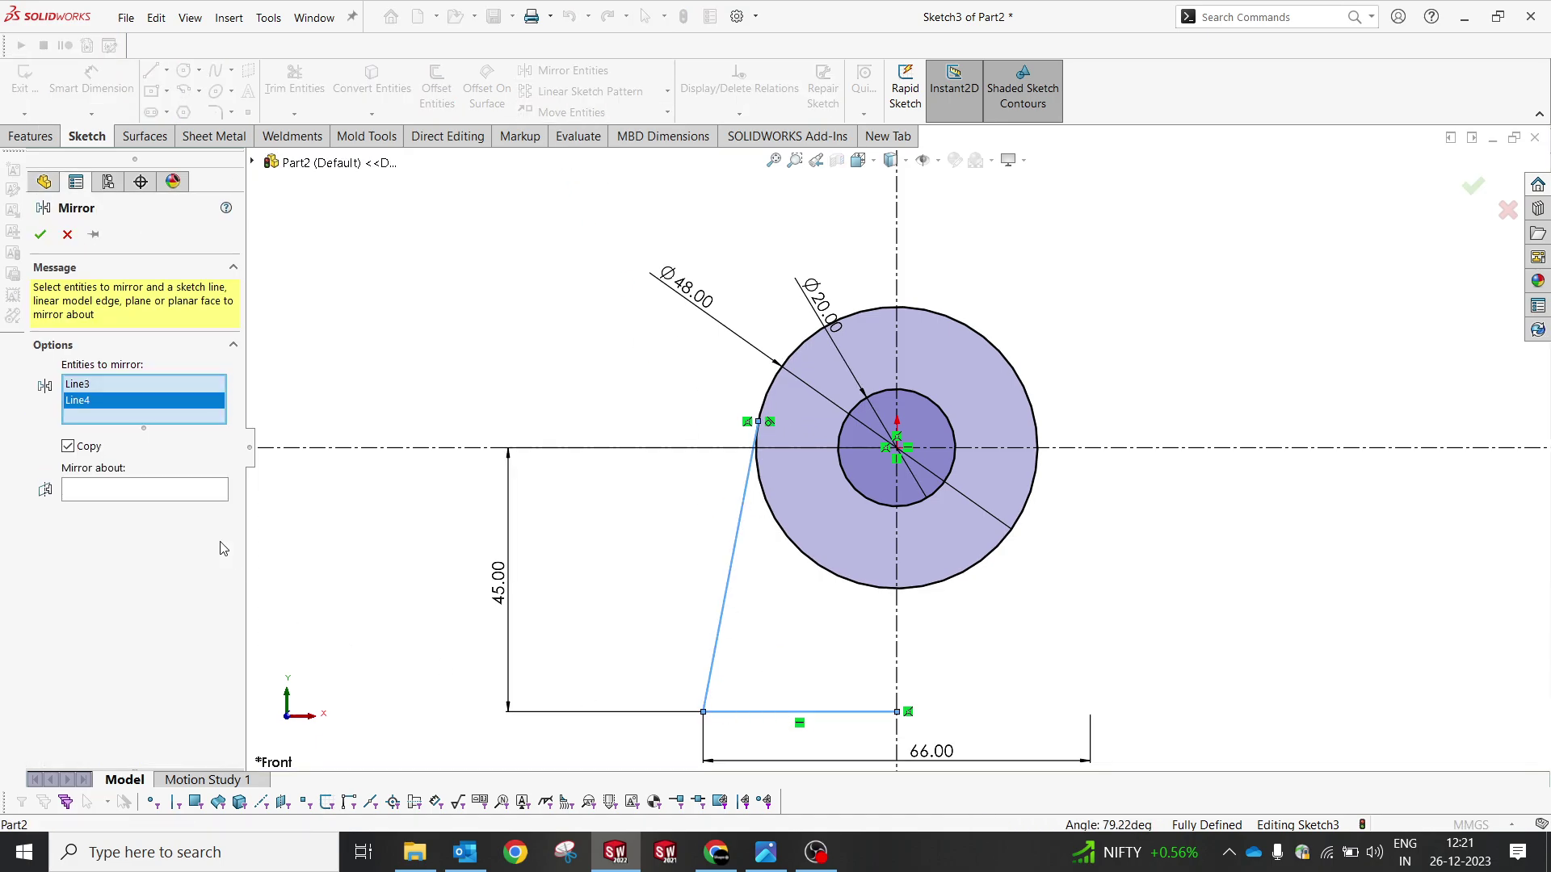
click(172, 496)
click(896, 613)
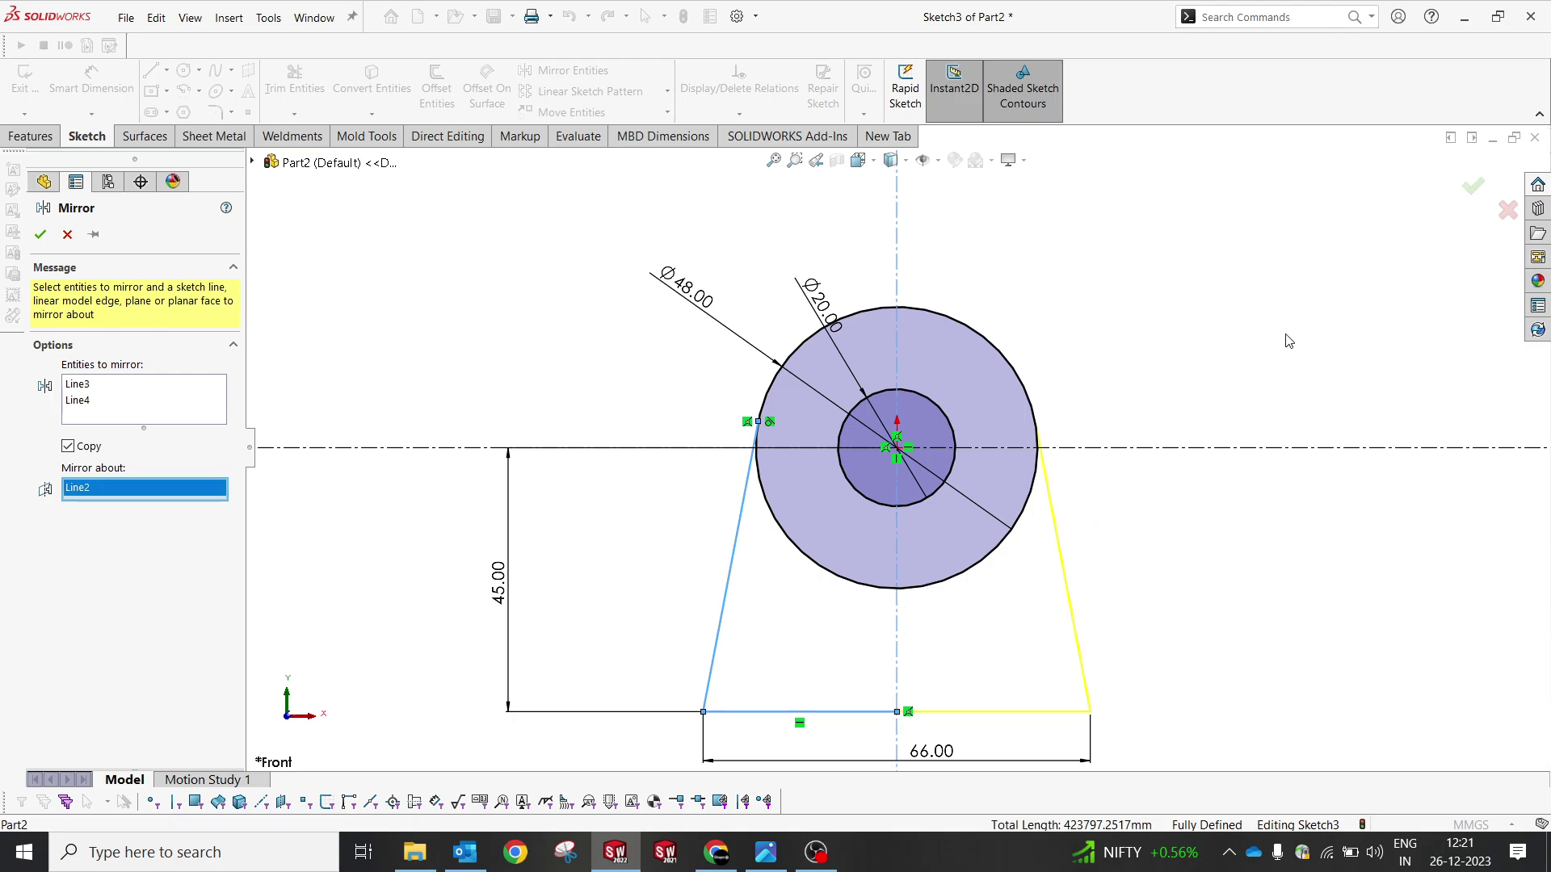
click(1469, 194)
Step: Consult the reference drawing, then sketch a horizontal line about 158 mm long, level with the base line and extending past both its ends
scroll(885, 436, up, 5)
scroll(1098, 602, down, 3)
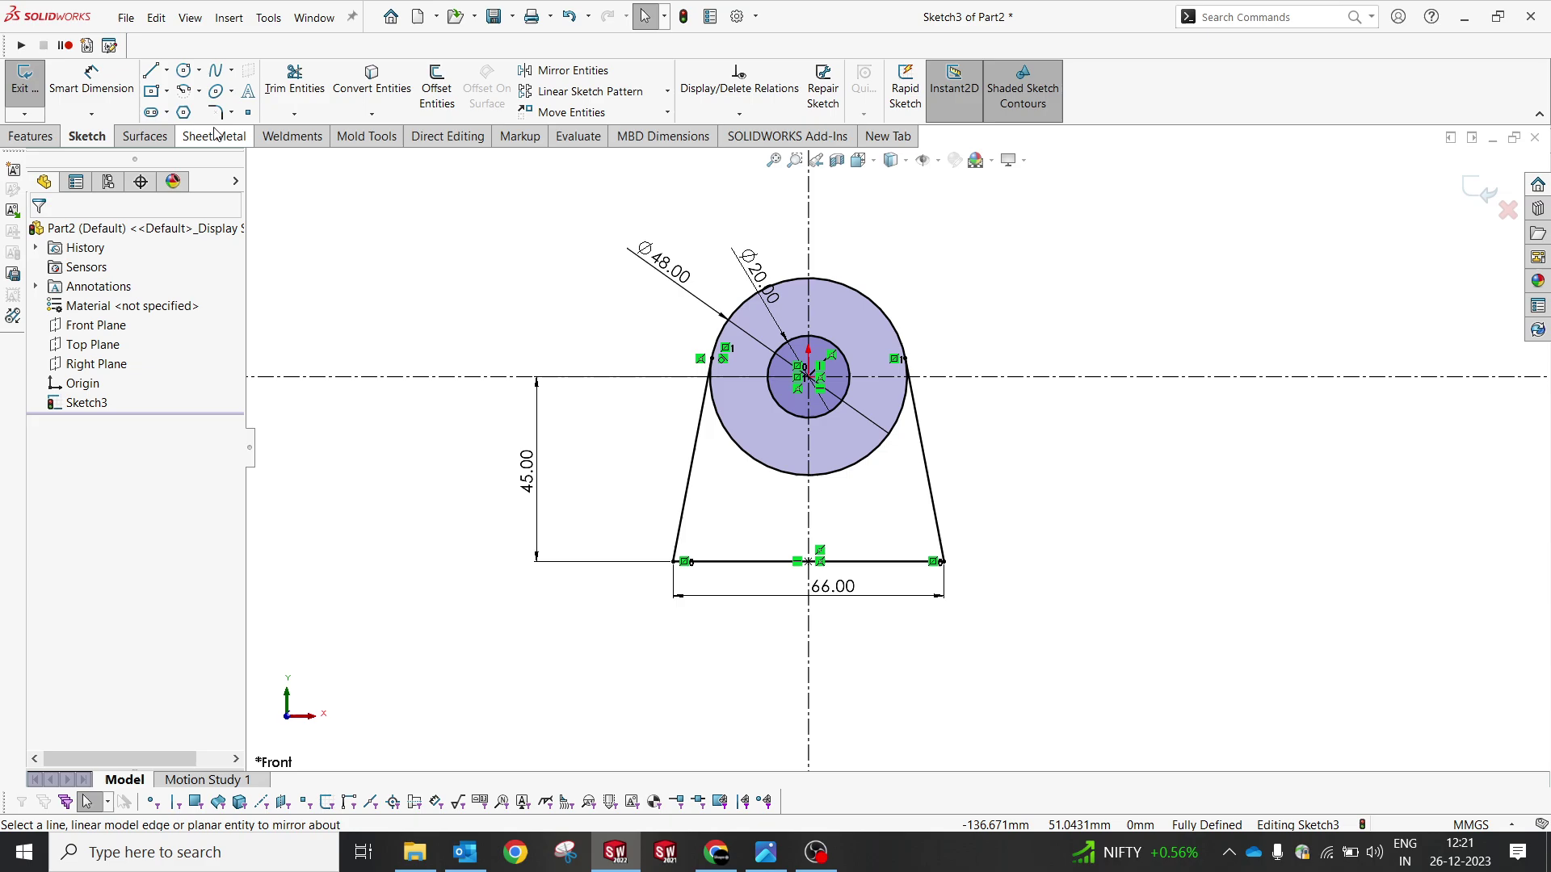
click(766, 852)
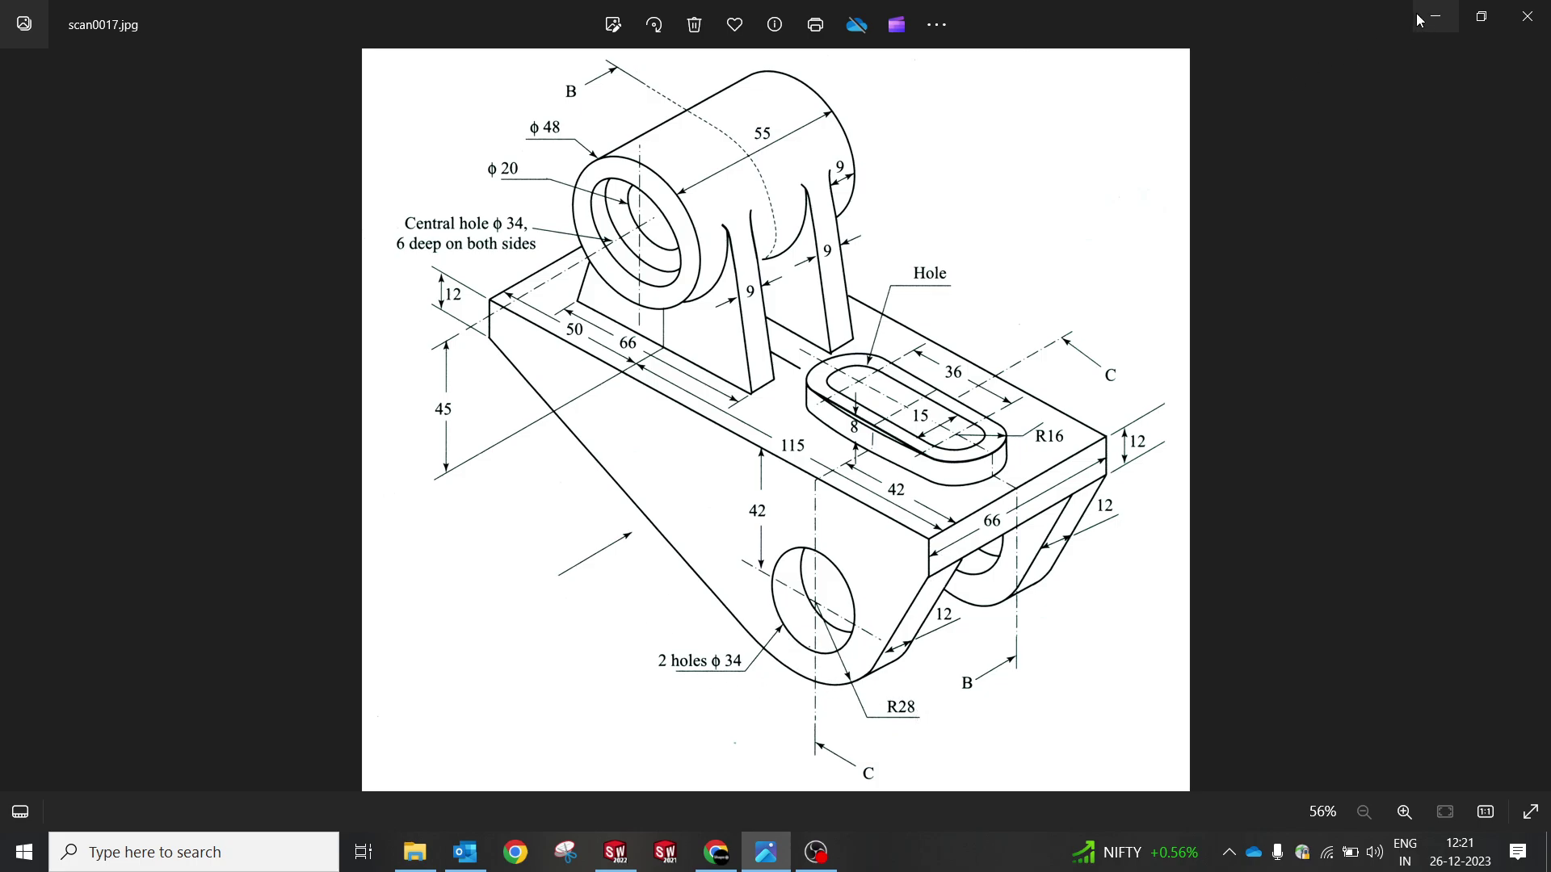
click(617, 853)
click(152, 90)
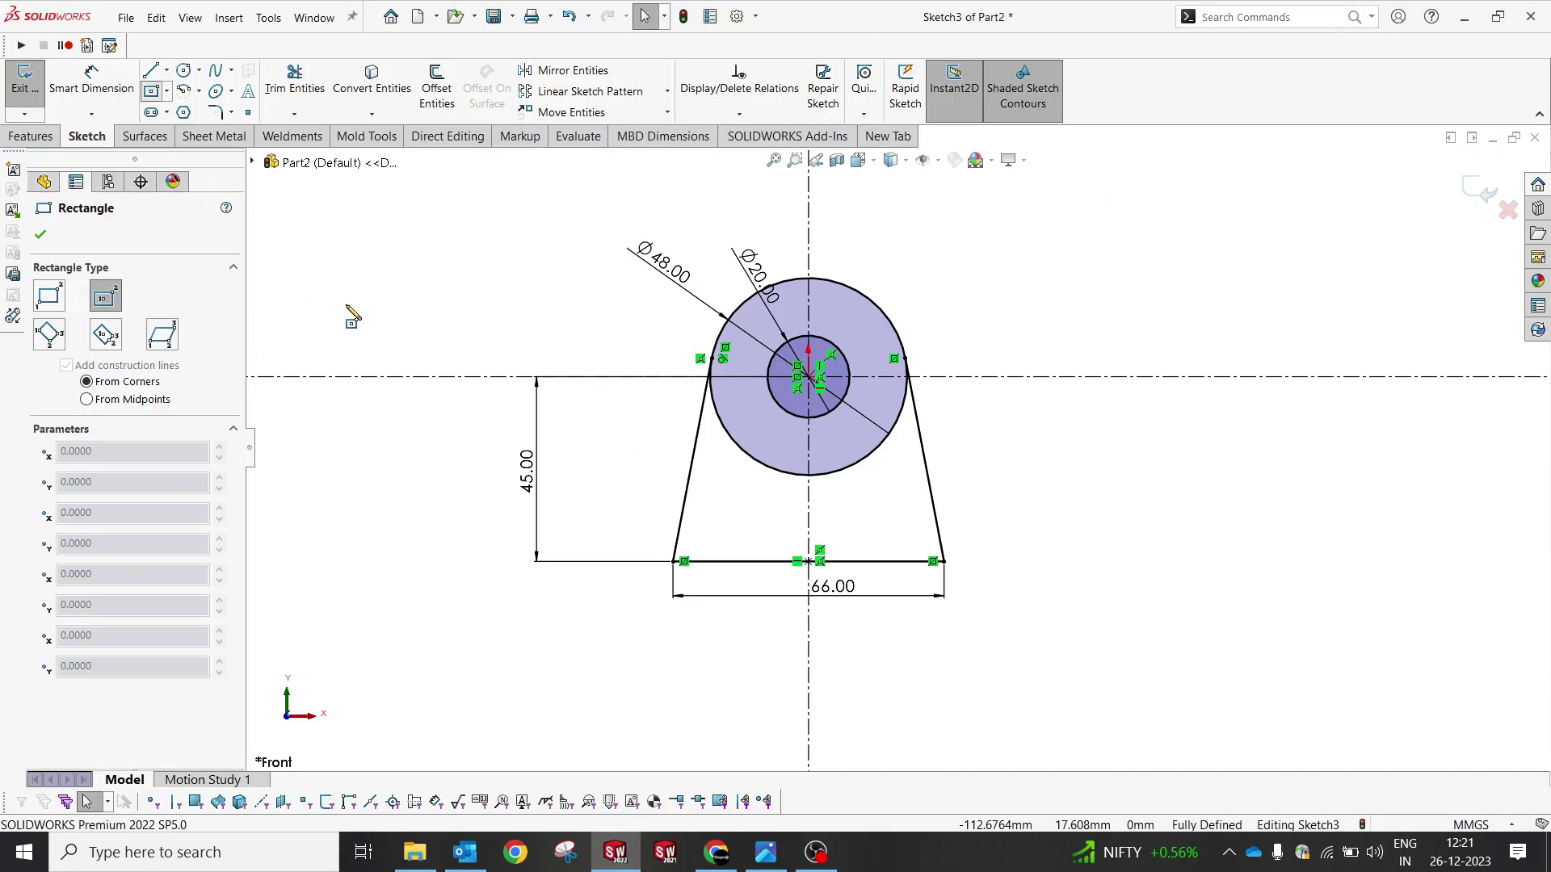
click(151, 71)
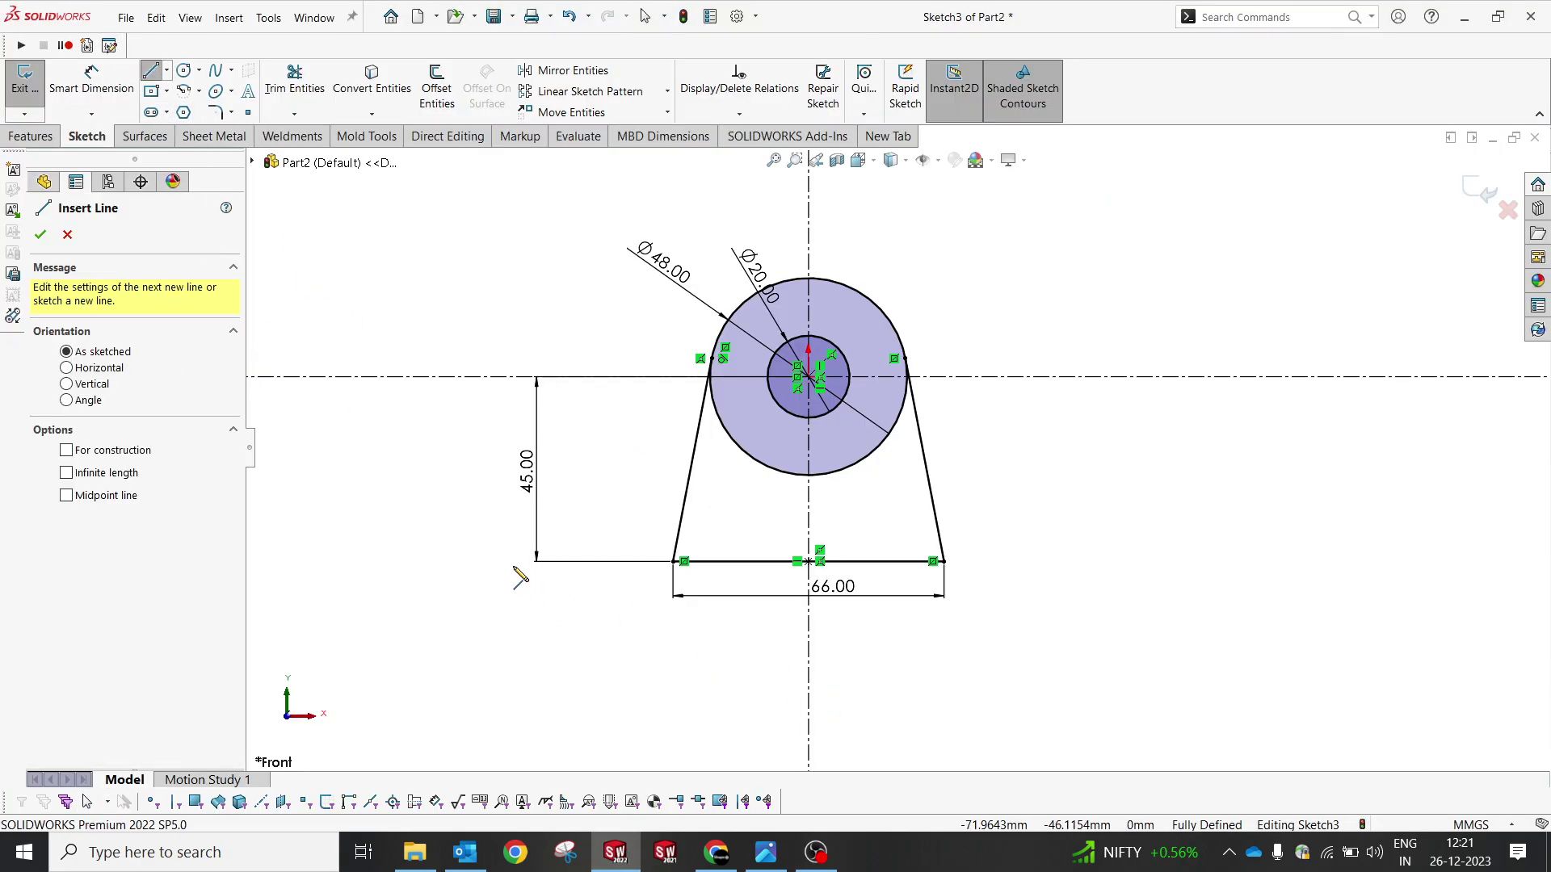
click(471, 561)
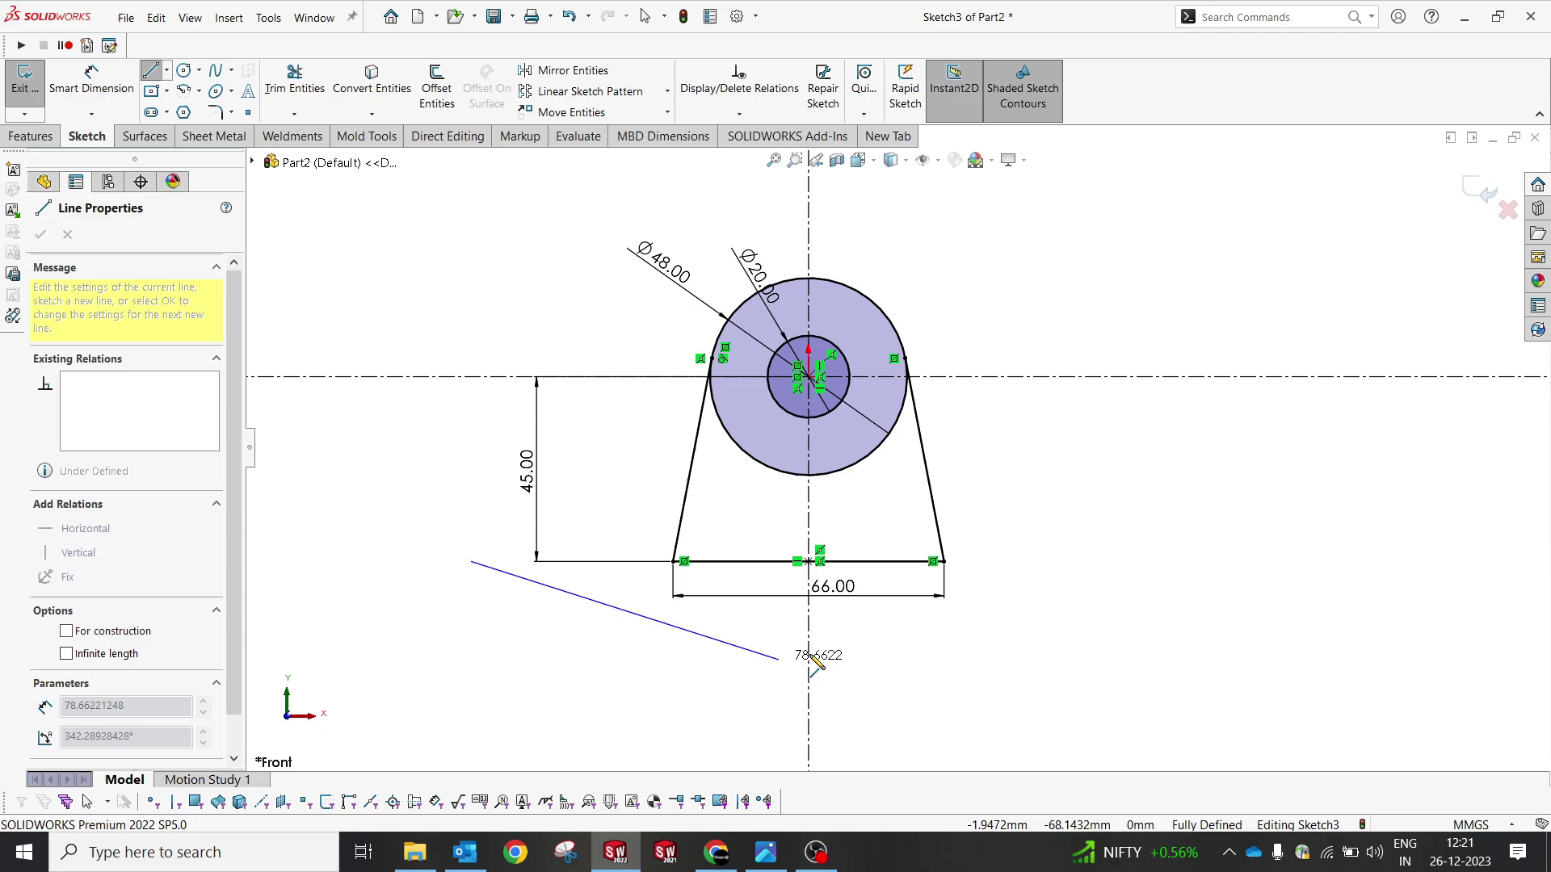
click(1118, 561)
Step: Dimension the distance from the long horizontal line's left endpoint to the vertical centerline as 55 mm
key(d)
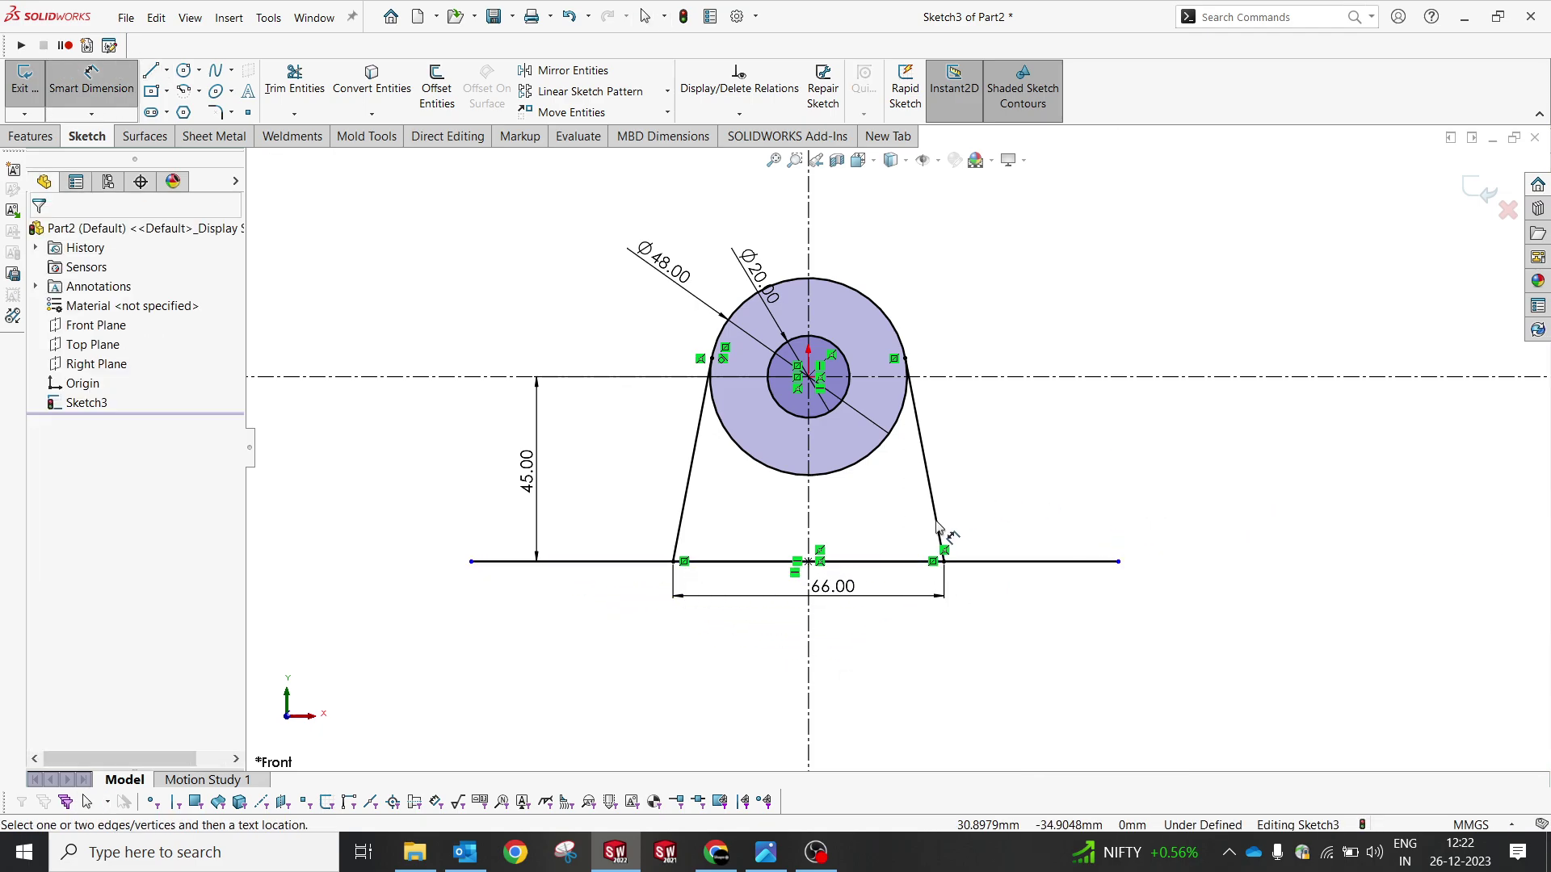
click(809, 683)
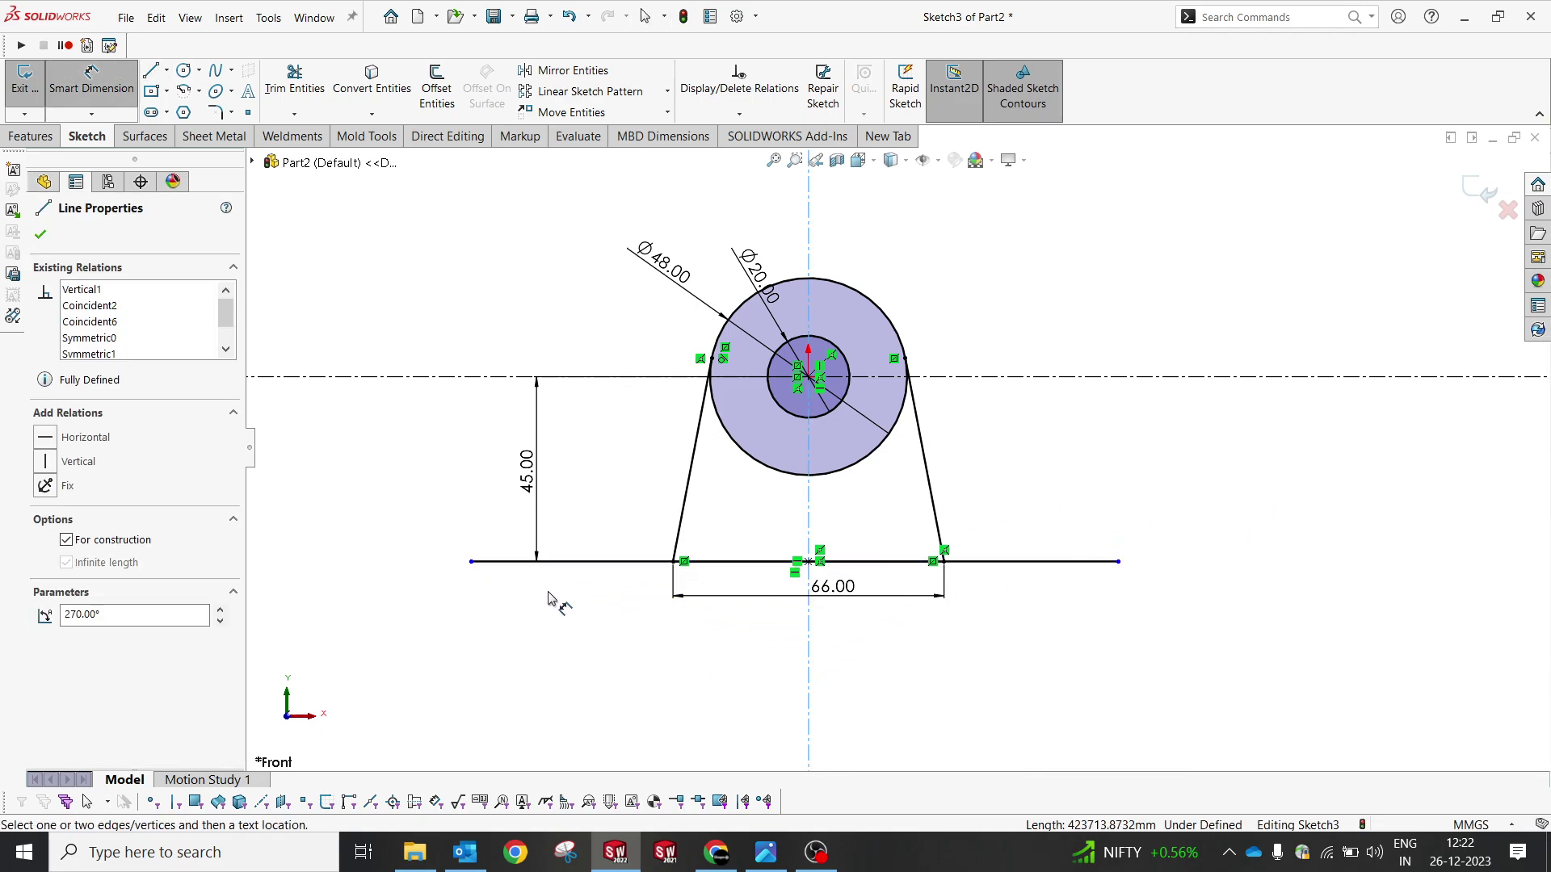
click(471, 562)
click(610, 683)
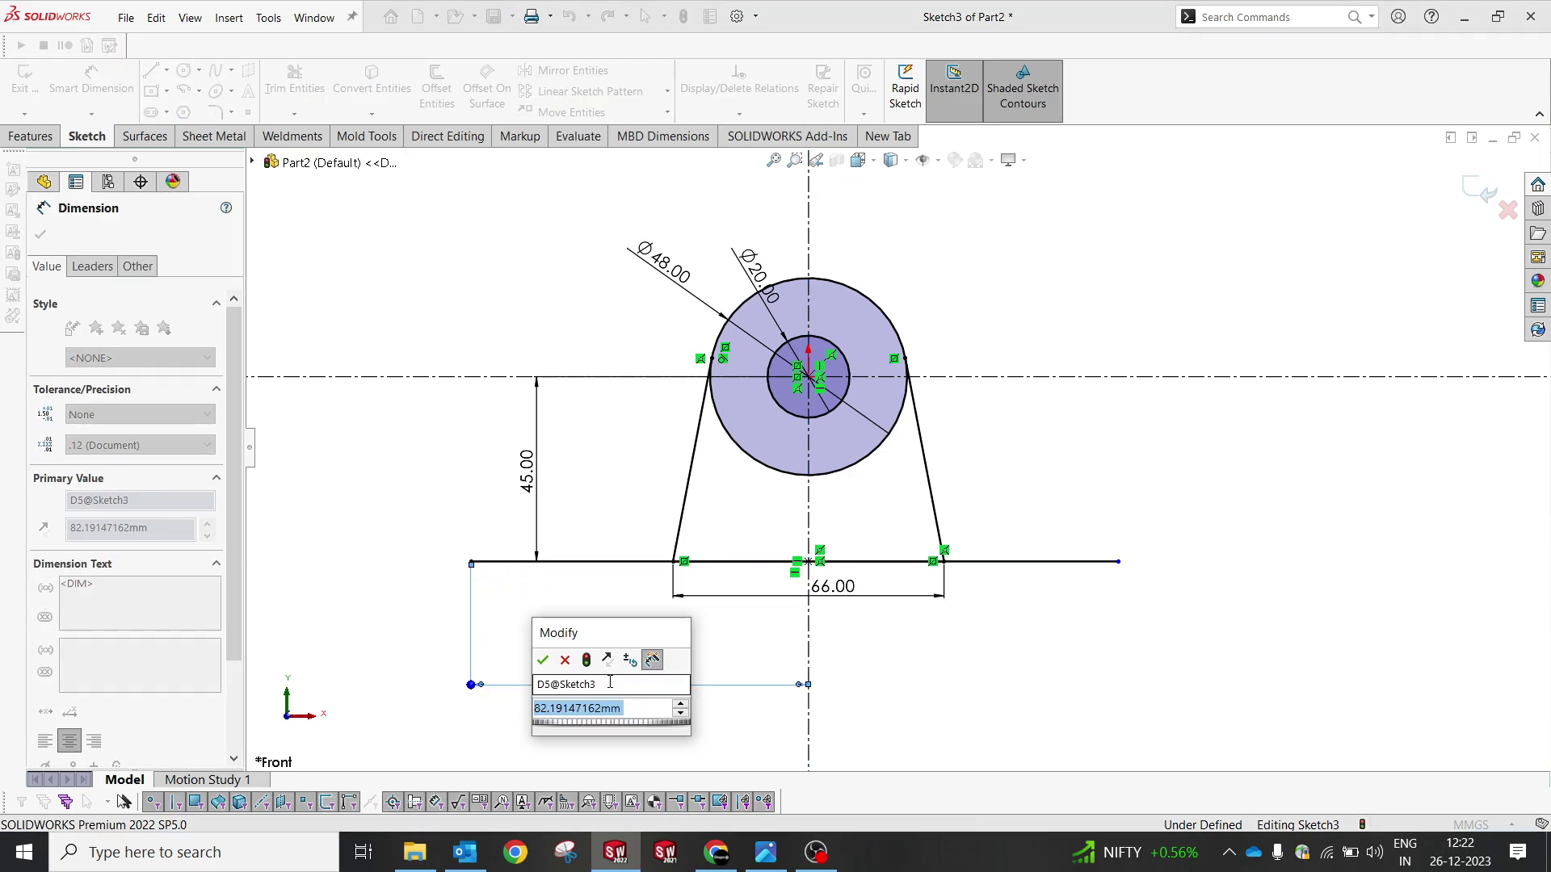
text(55)
key(Return)
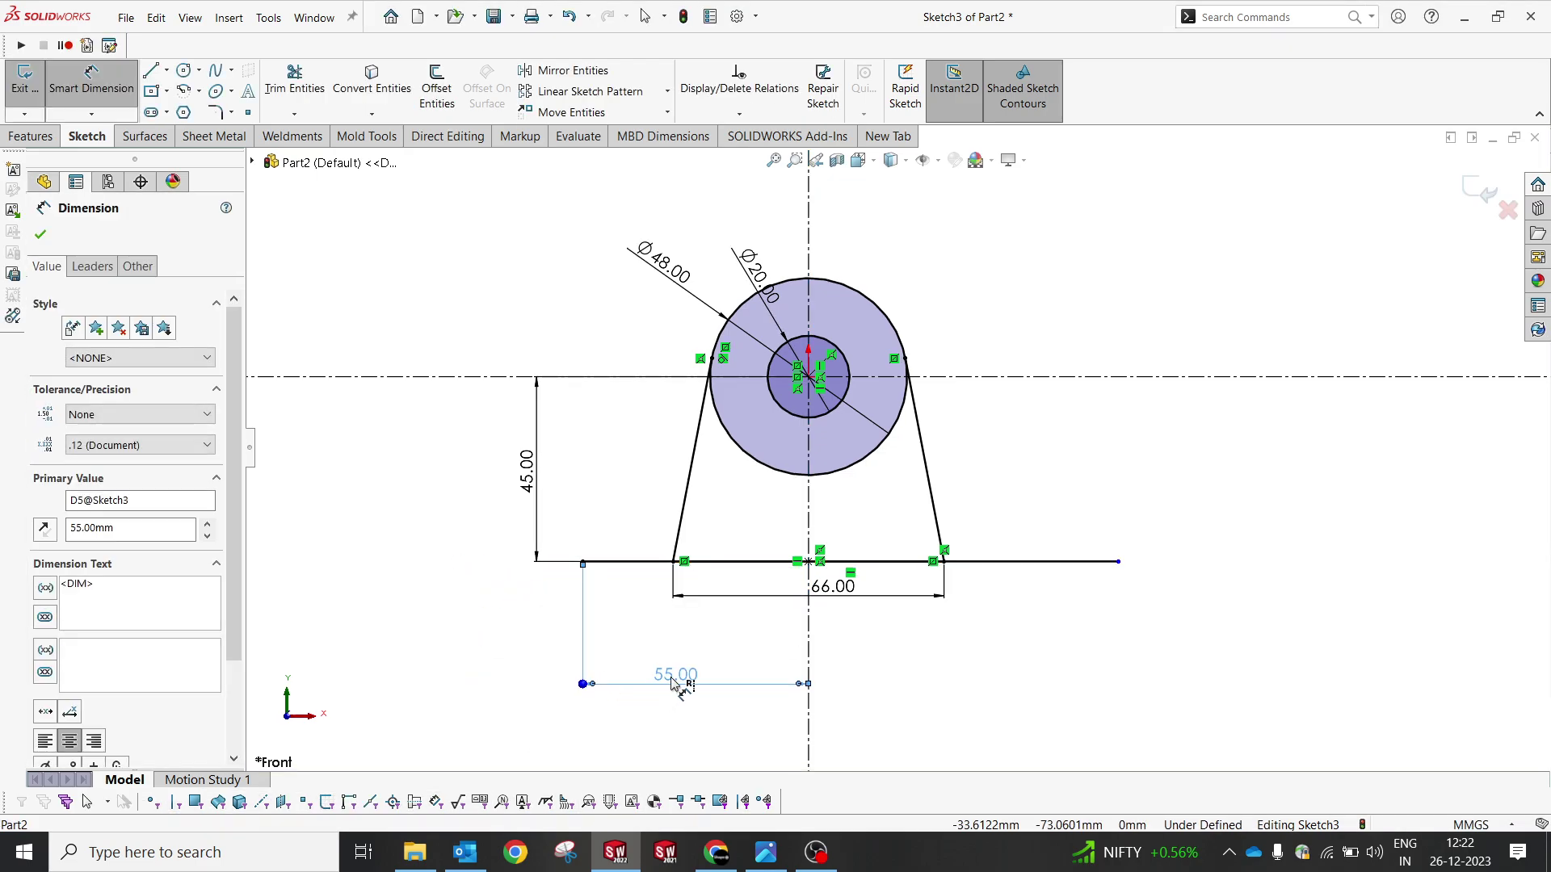
Step: Dimension the distance from the long horizontal line's right endpoint to the vertical centerline as 115 mm
click(1084, 681)
click(807, 722)
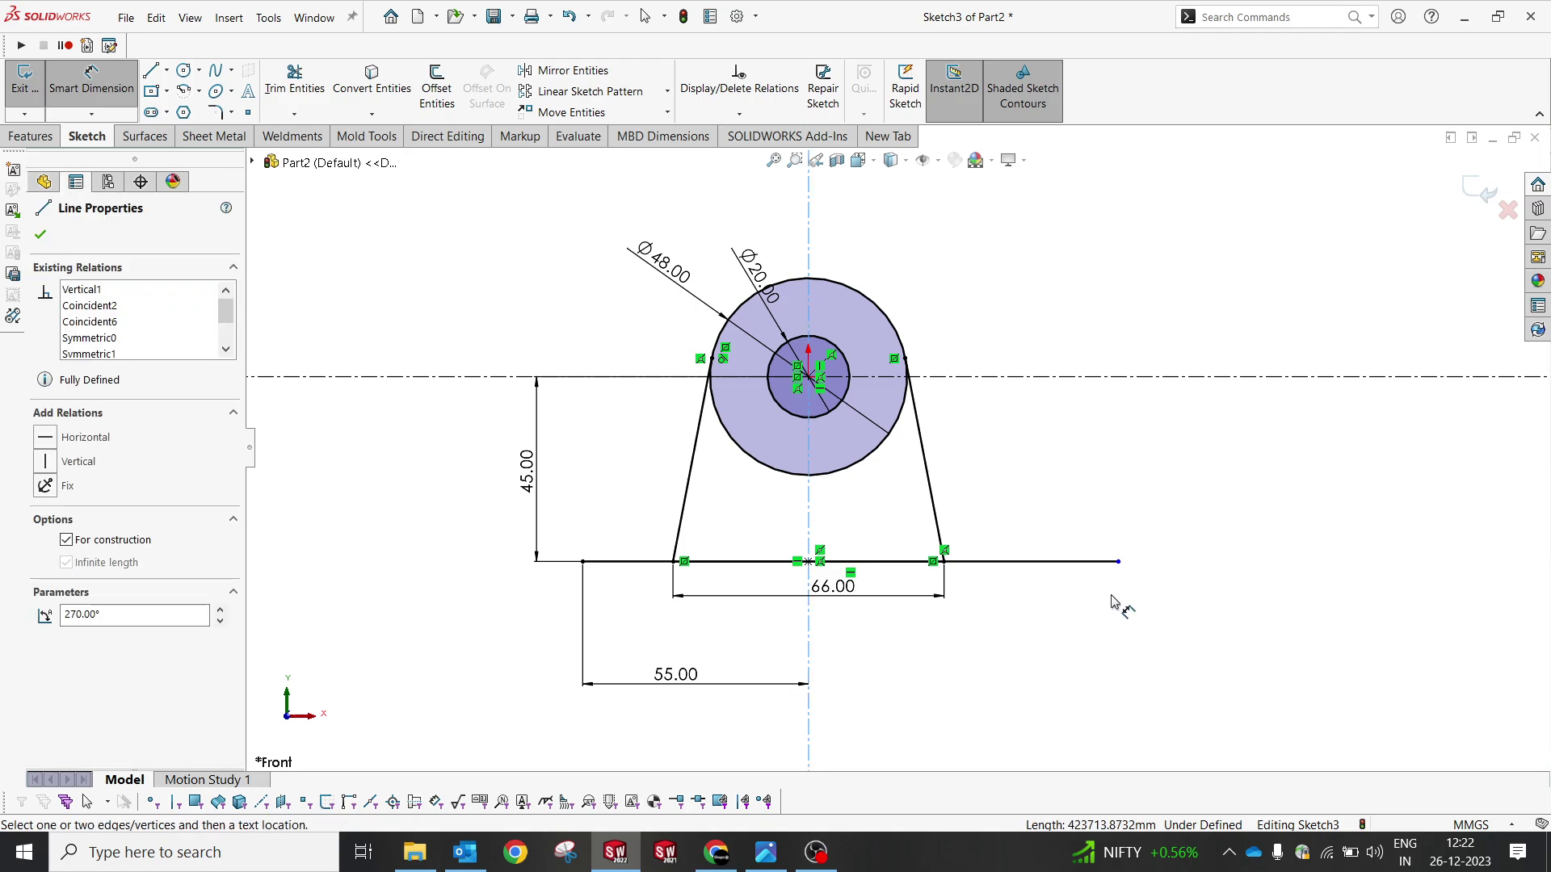
click(1118, 561)
click(957, 707)
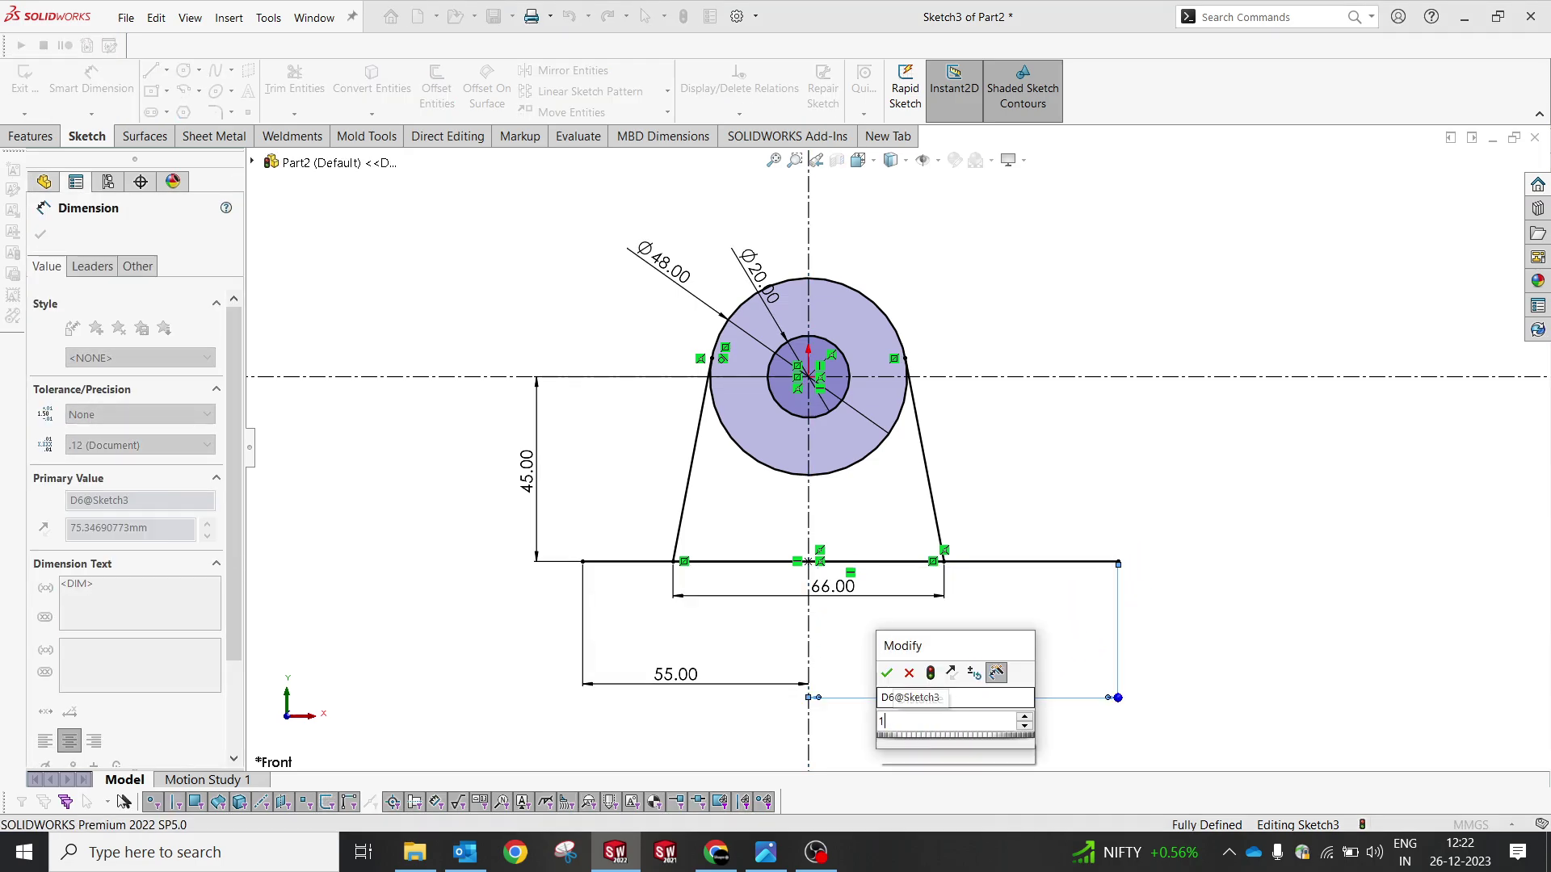
text(115)
key(Return)
click(1188, 463)
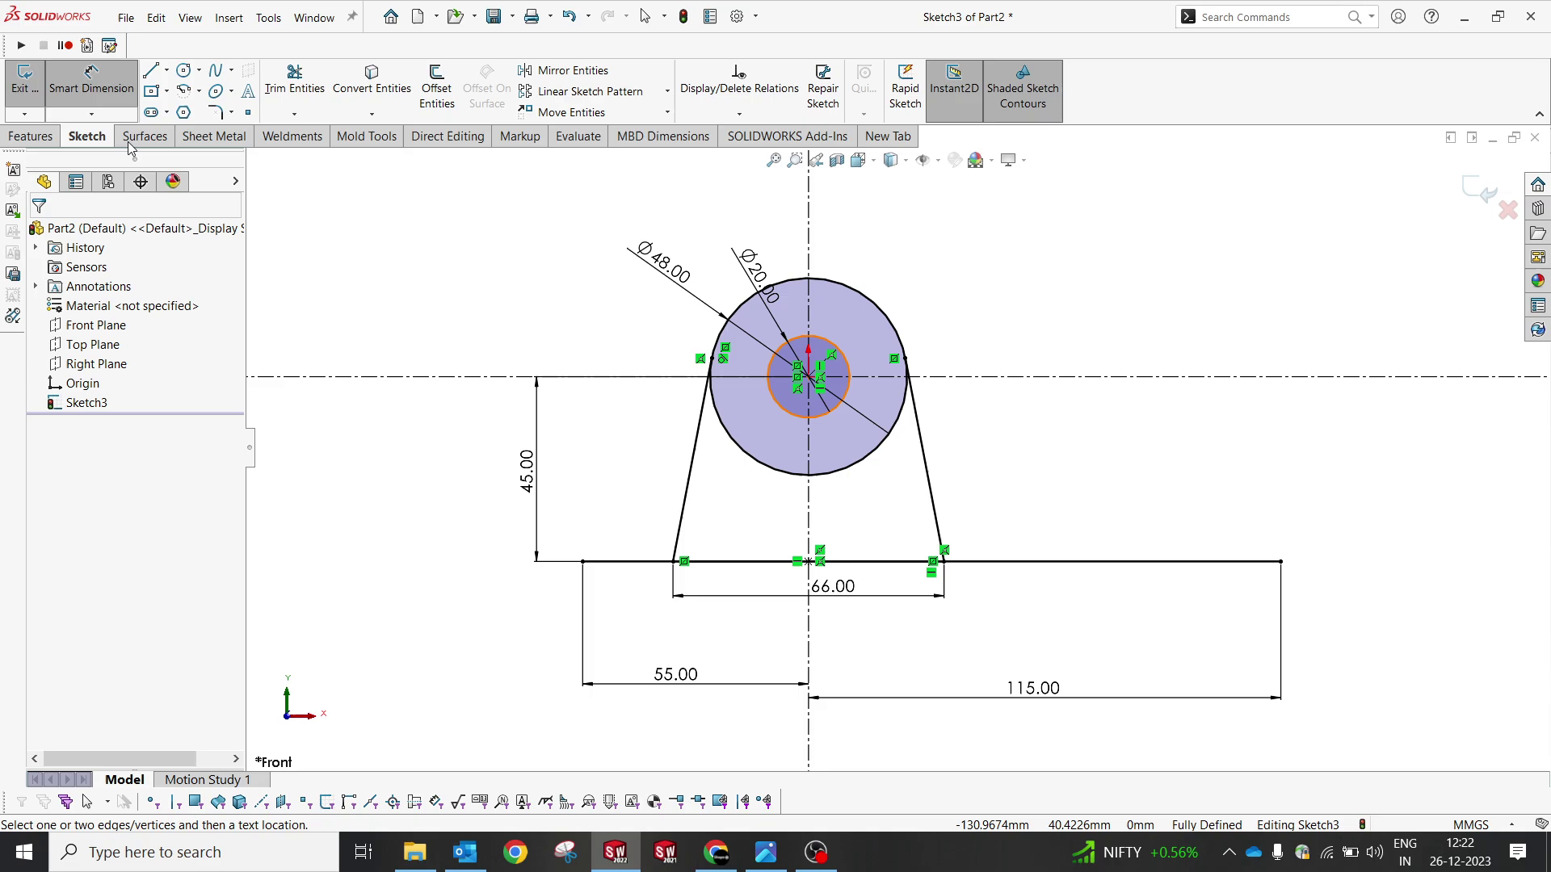
Step: Sketch a vertical line about 16 mm long downward from each end of the long horizontal line
click(150, 72)
click(1280, 562)
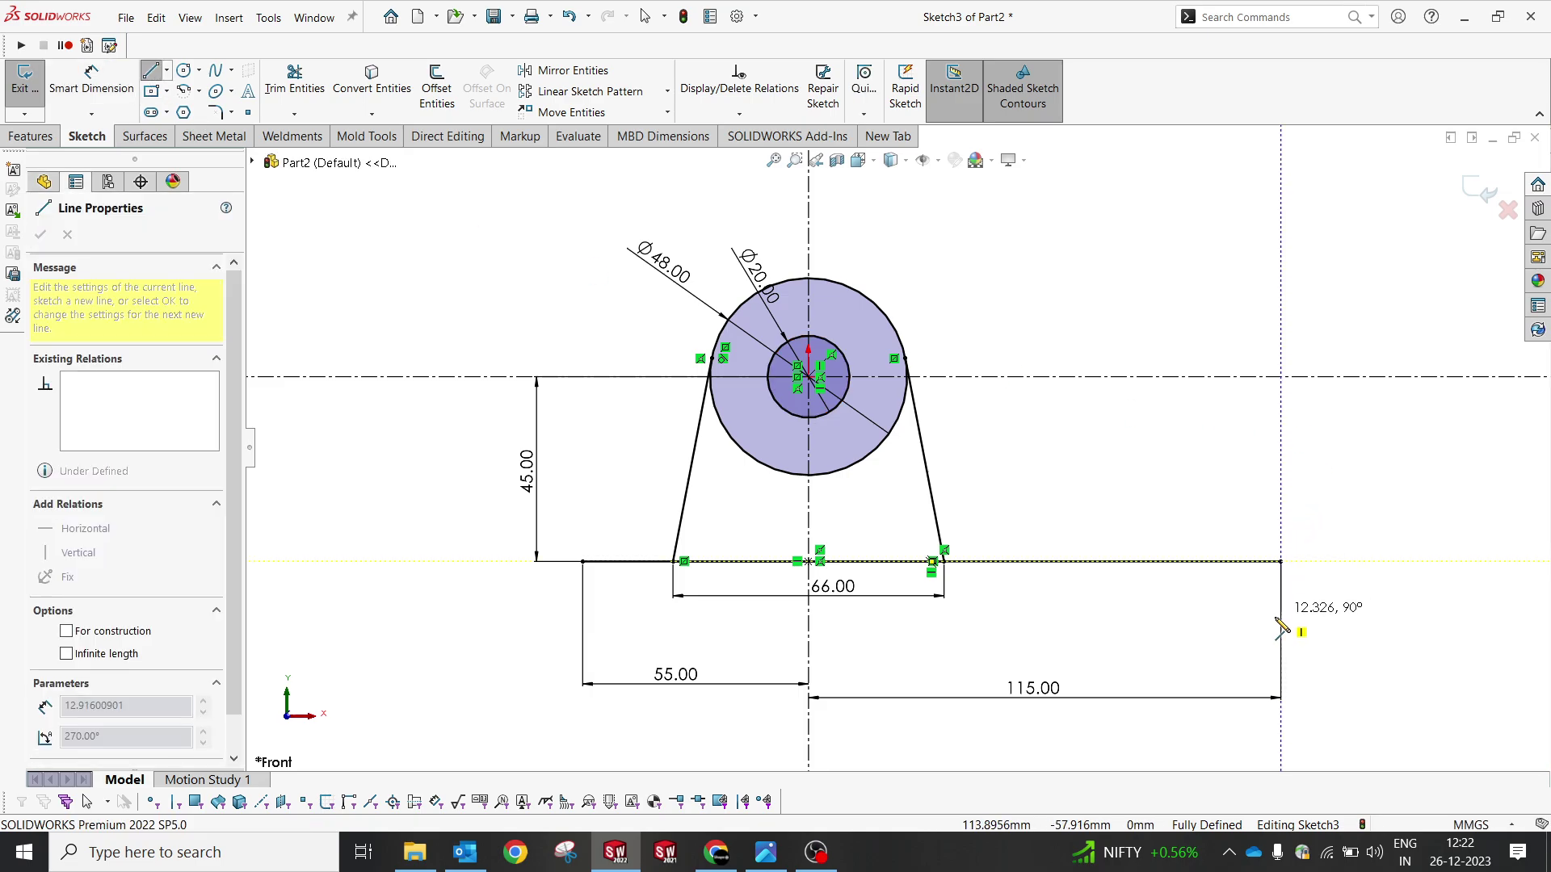
click(1281, 624)
key(Escape)
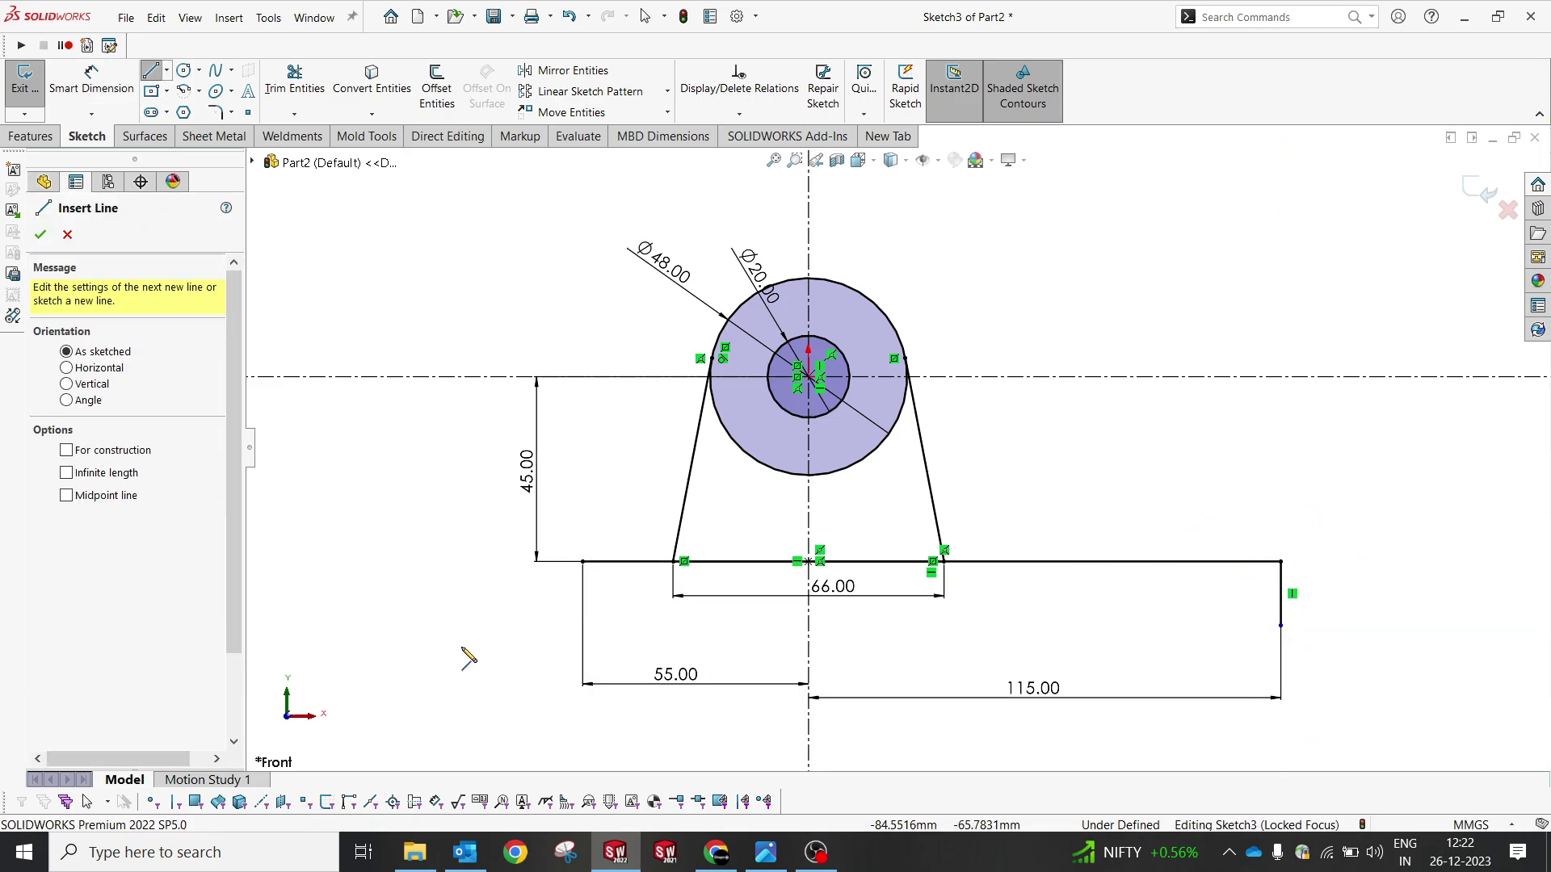
click(582, 561)
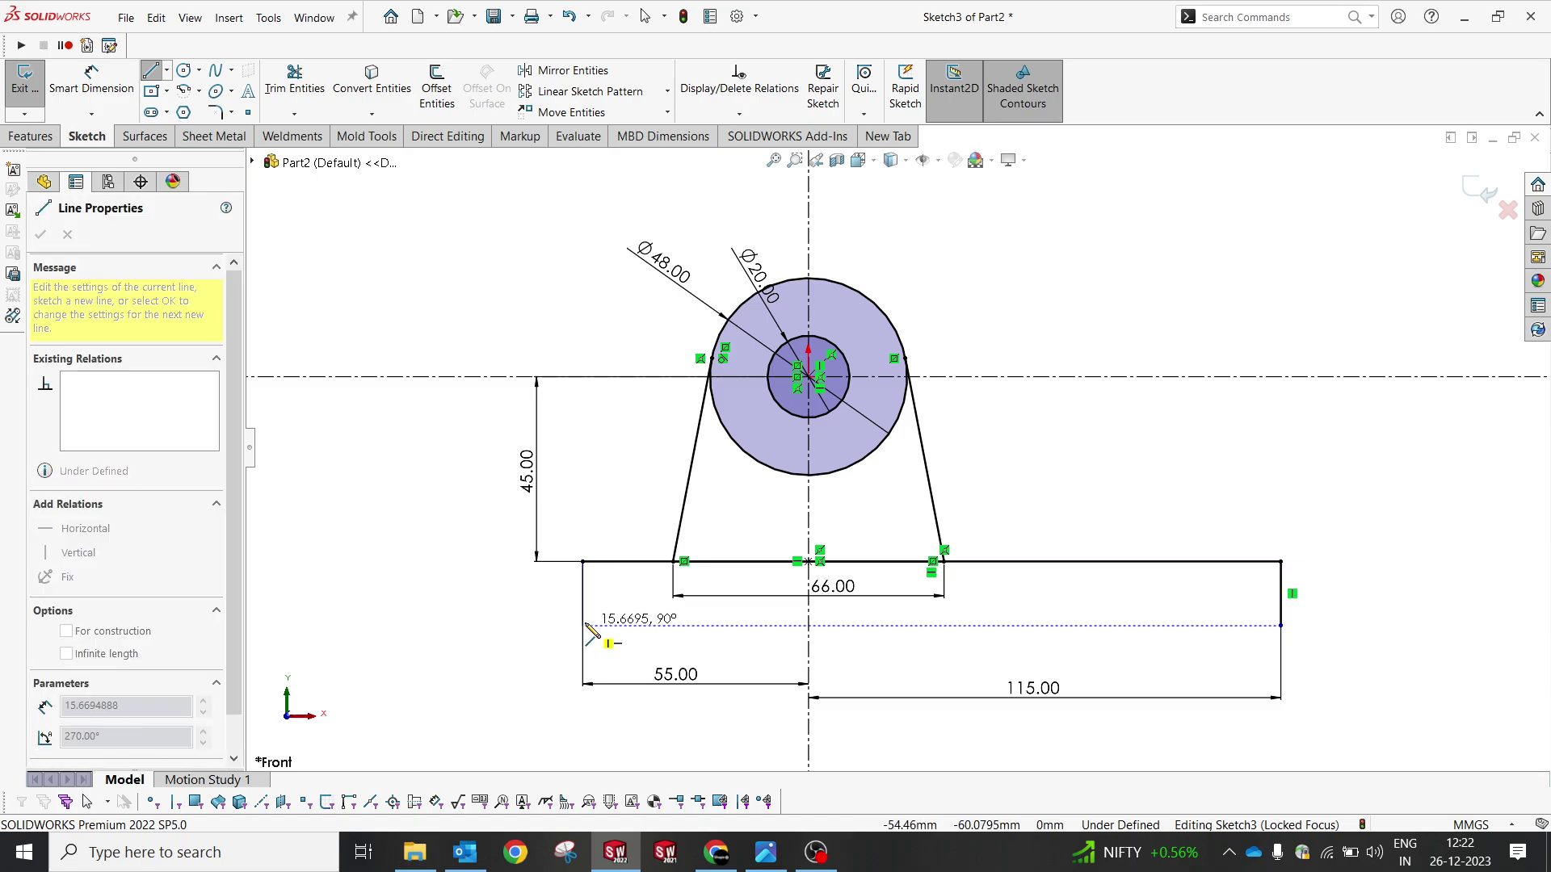
click(582, 625)
right_click(476, 589)
click(507, 596)
Step: Dimension the left vertical line's length as 12 mm
key(d)
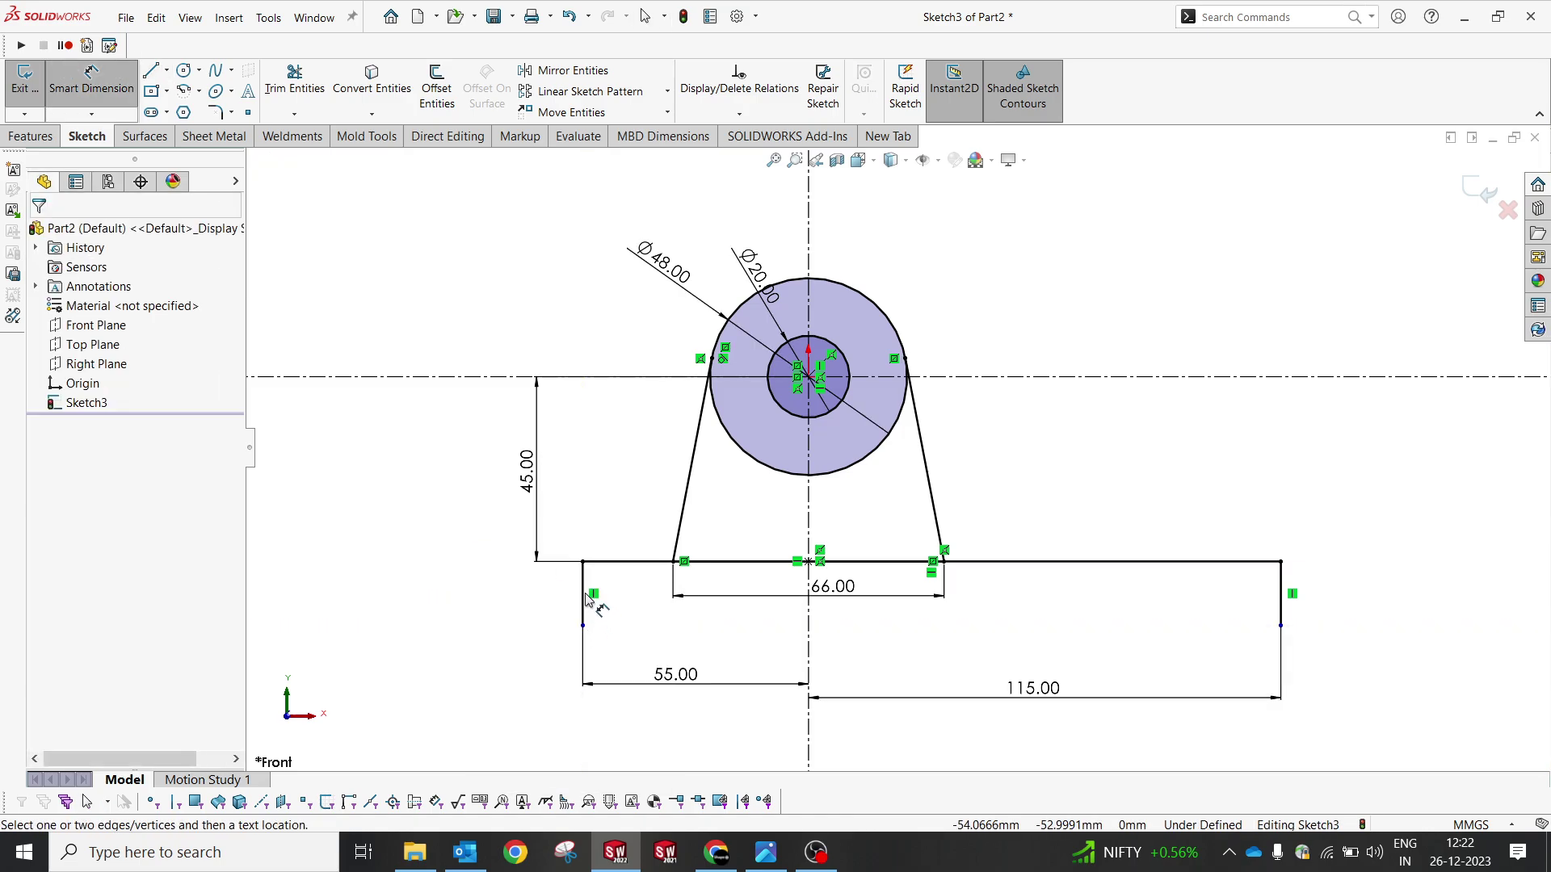
click(583, 590)
click(403, 593)
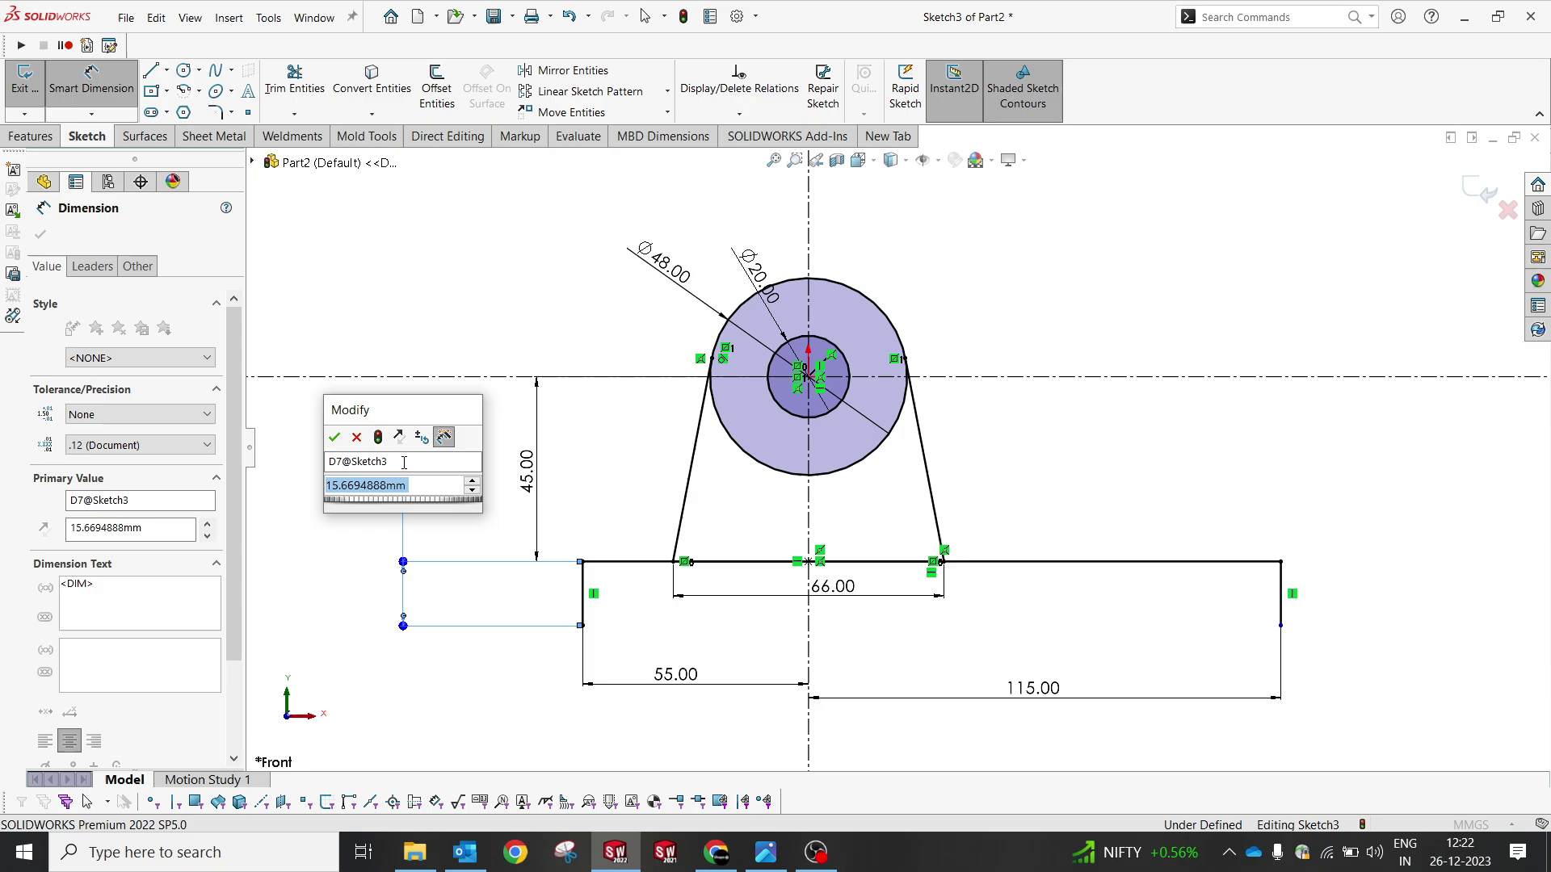
text(12)
key(Return)
key(Escape)
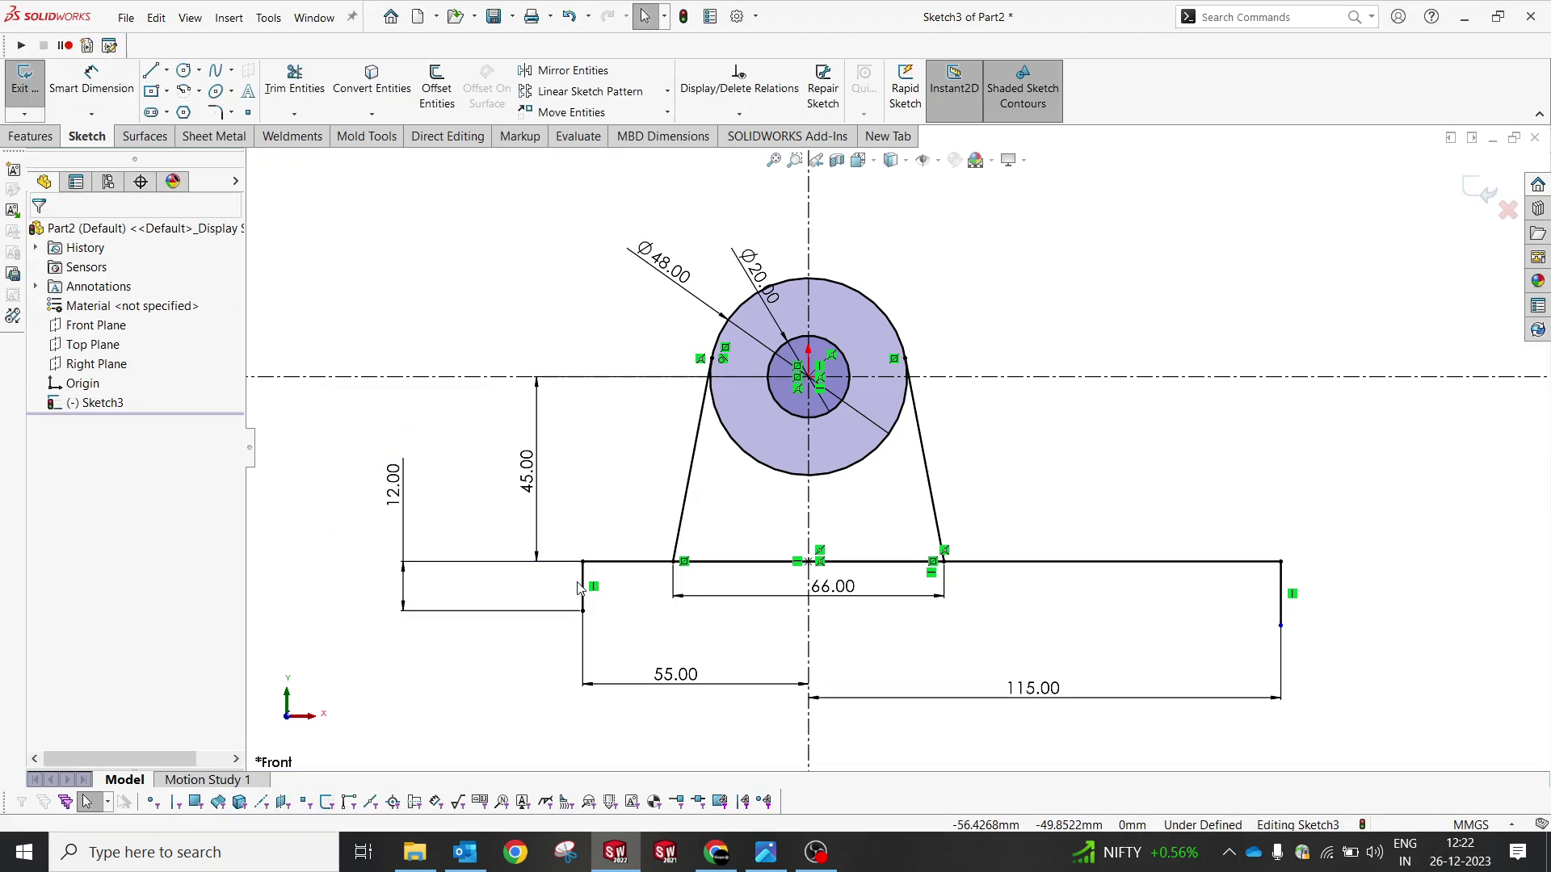
Step: Add an Equal relation between the left and right vertical end lines
click(582, 588)
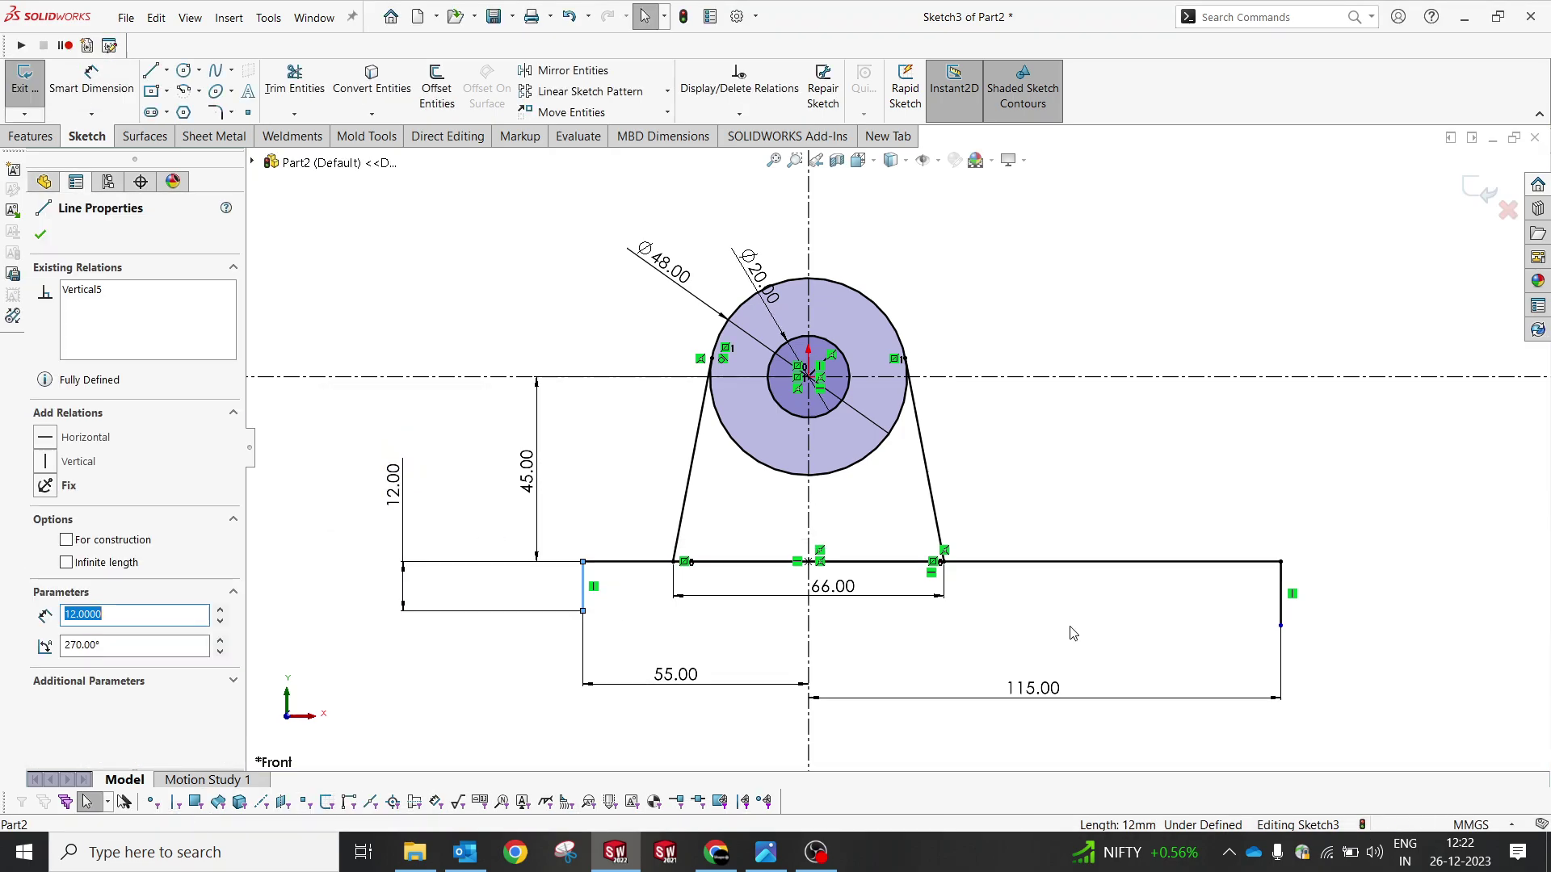
ctrl+click(1281, 578)
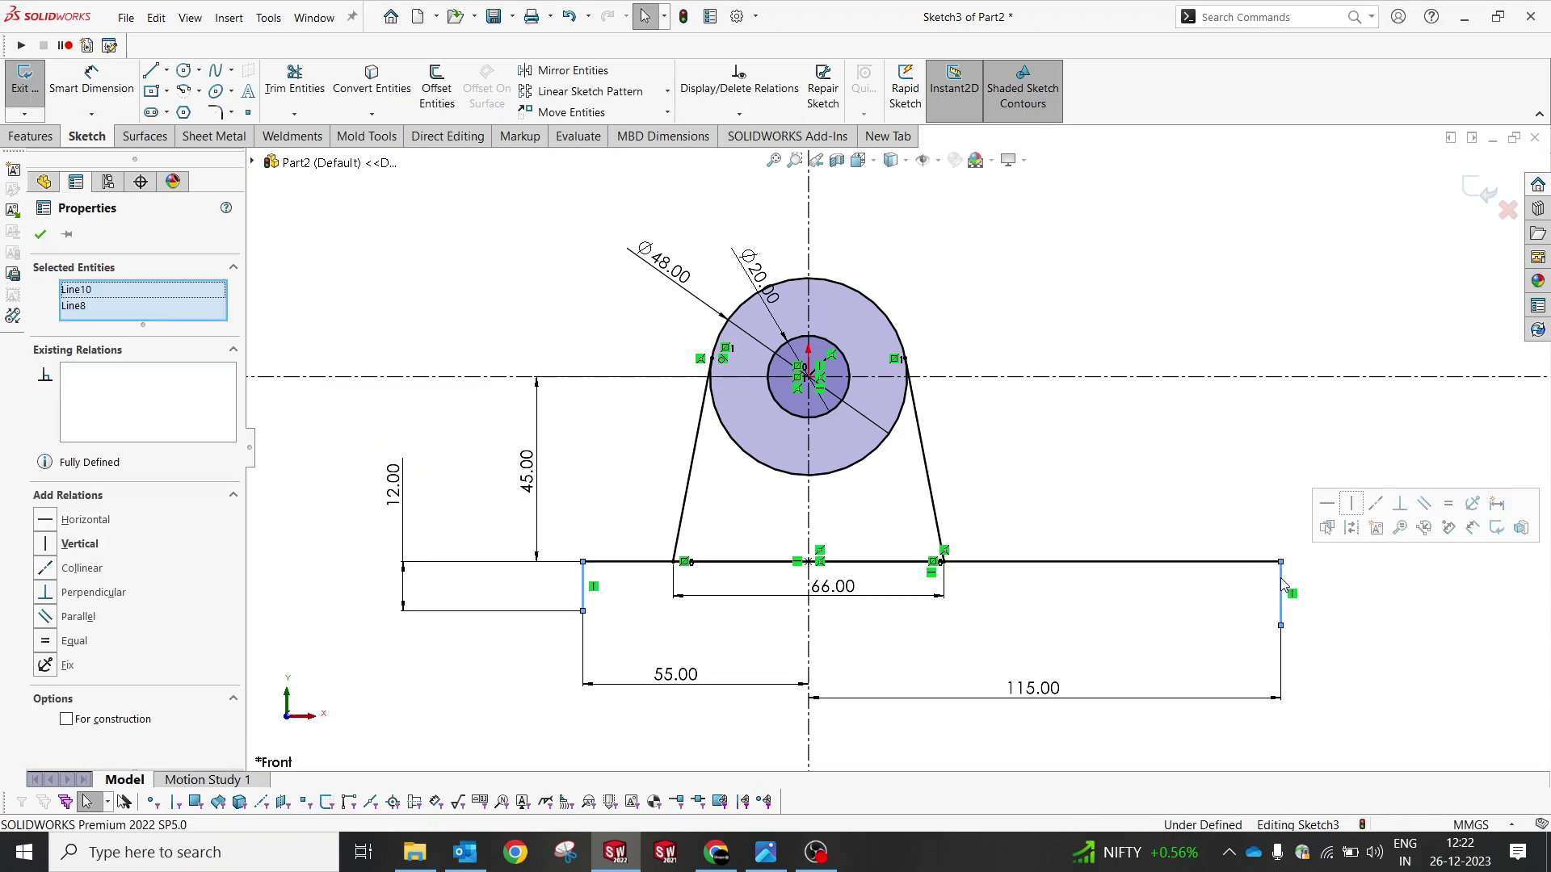
click(1449, 506)
click(578, 645)
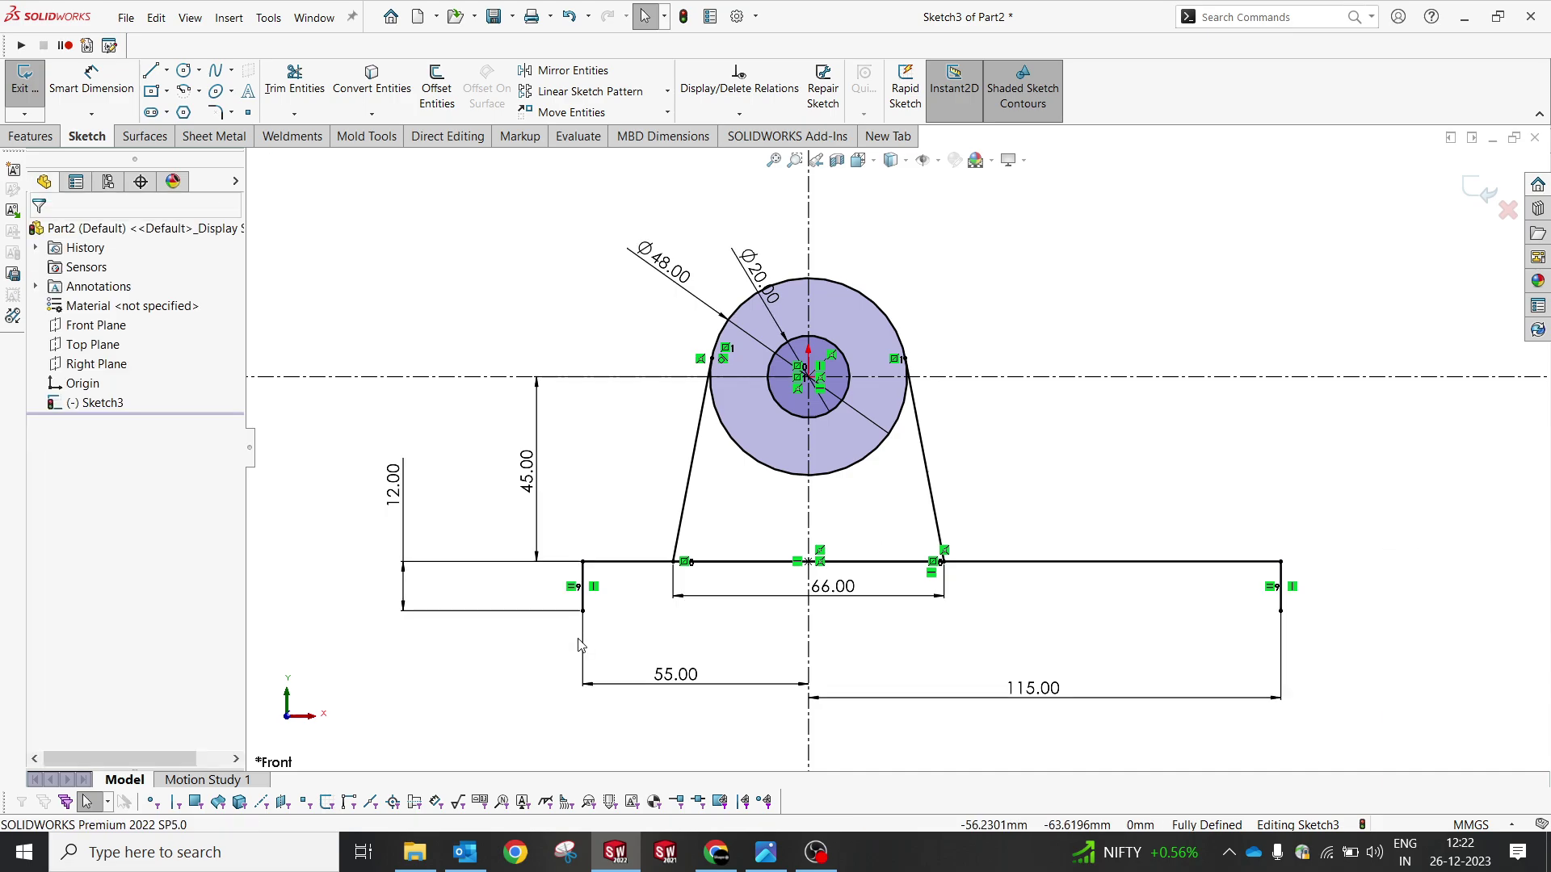
Step: Draw a circle with a radius of about 13 mm below the right part of the long horizontal line
scroll(1099, 607, up, 2)
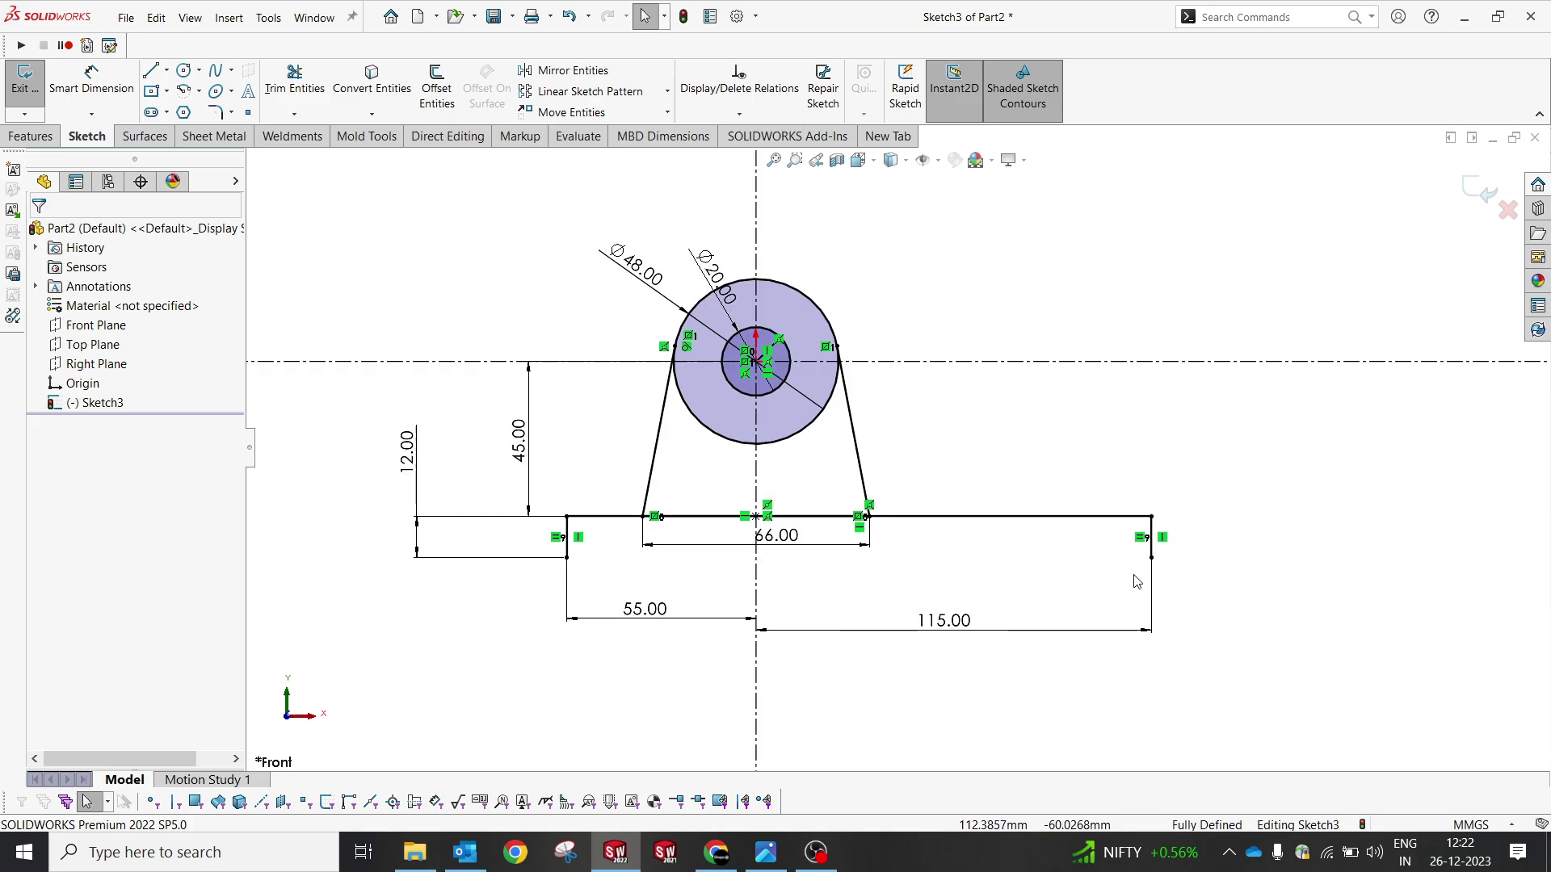
click(183, 70)
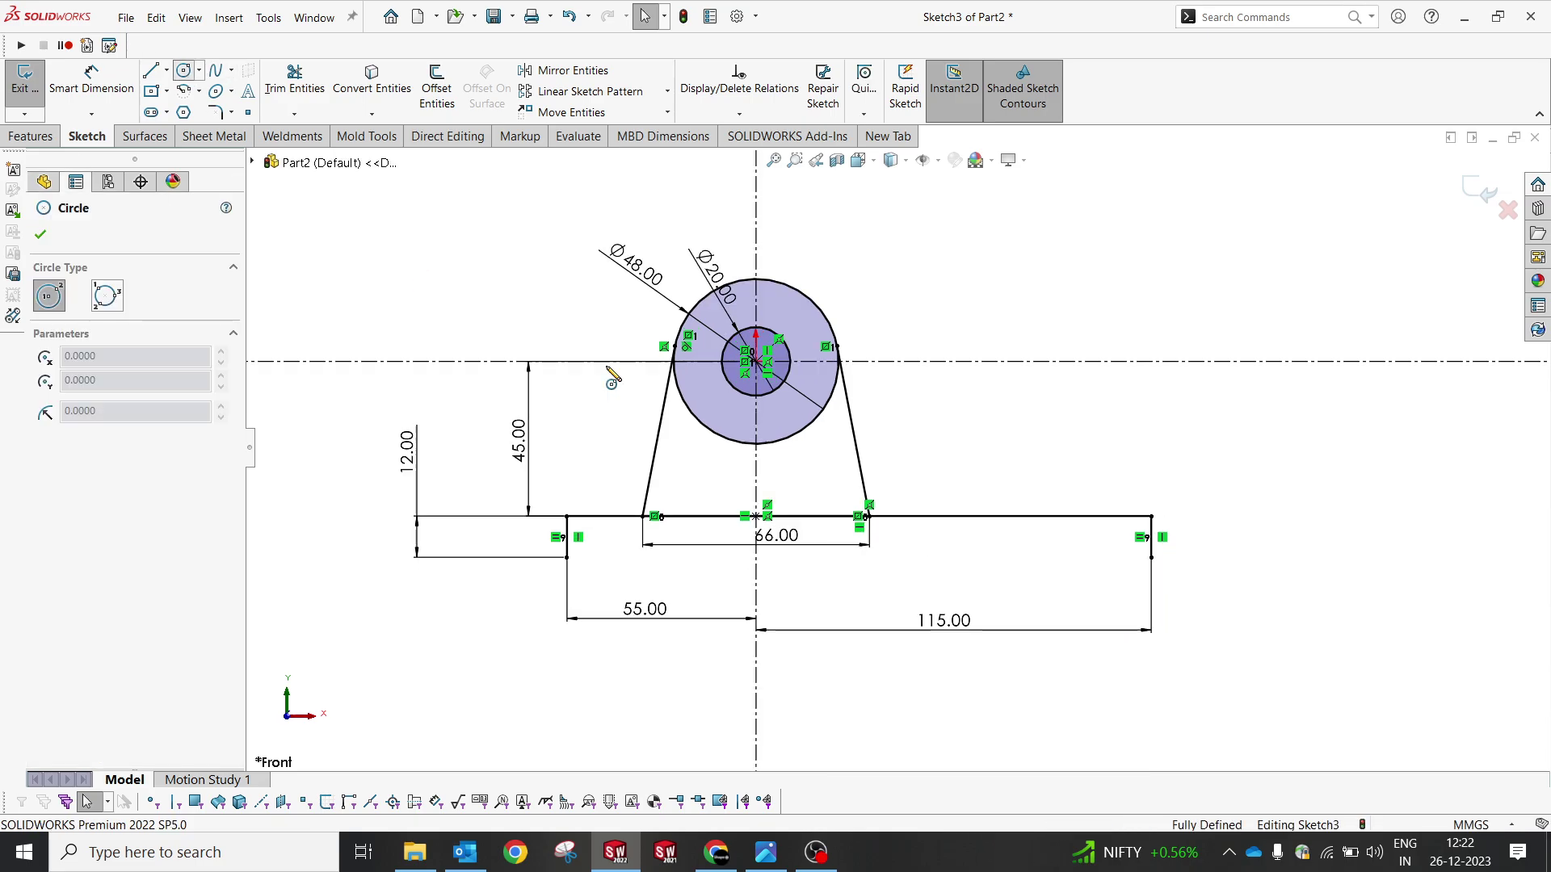
click(1048, 619)
click(1082, 665)
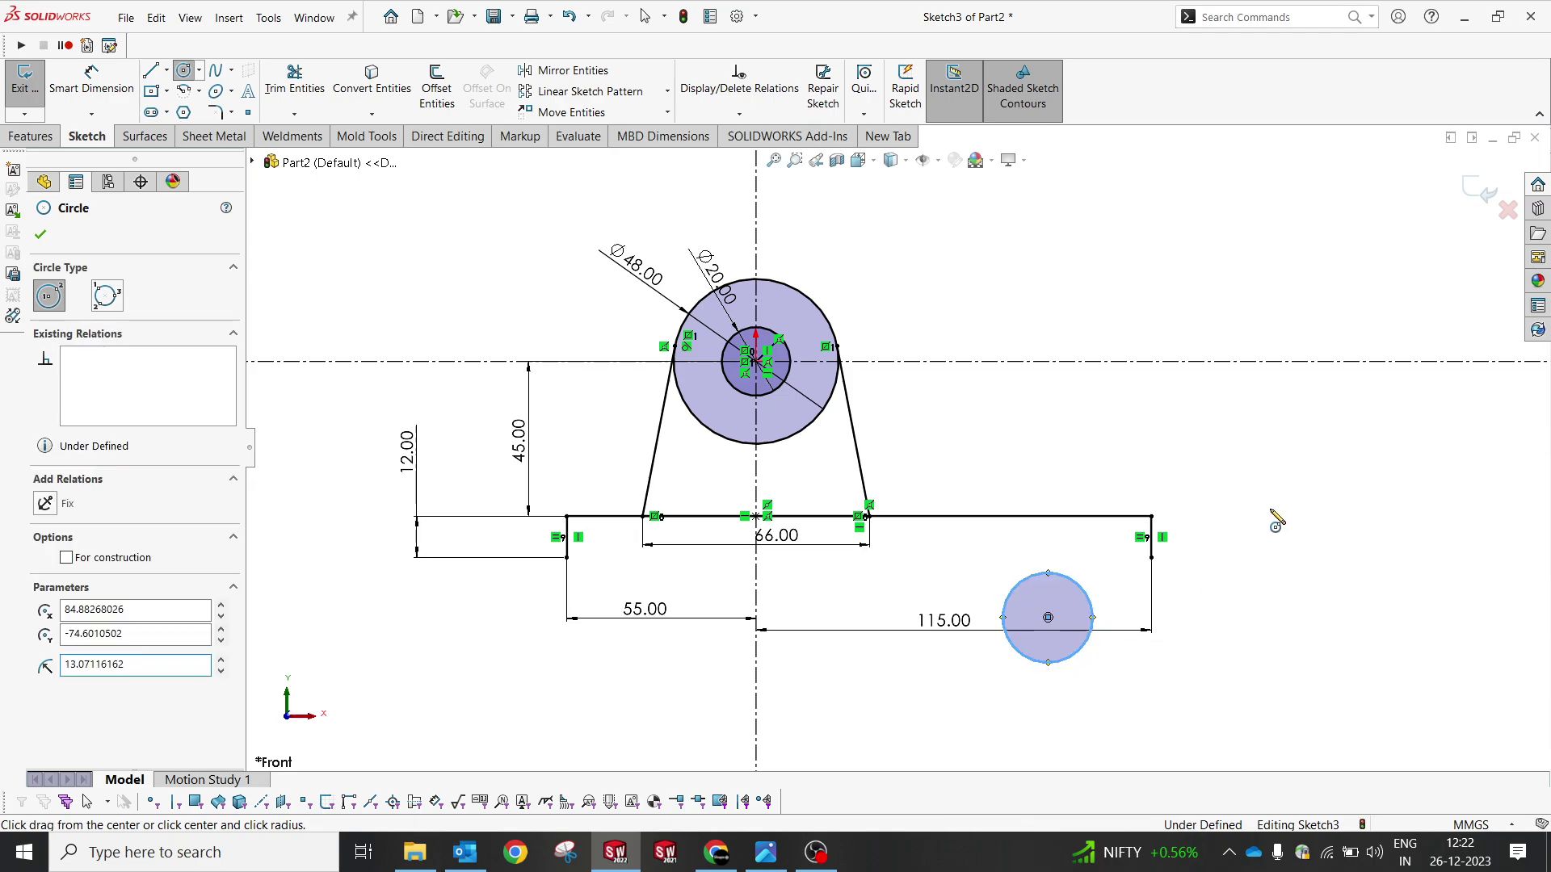
key(Escape)
Step: Dimension the lower right circle's diameter as 34 mm
key(d)
click(1049, 666)
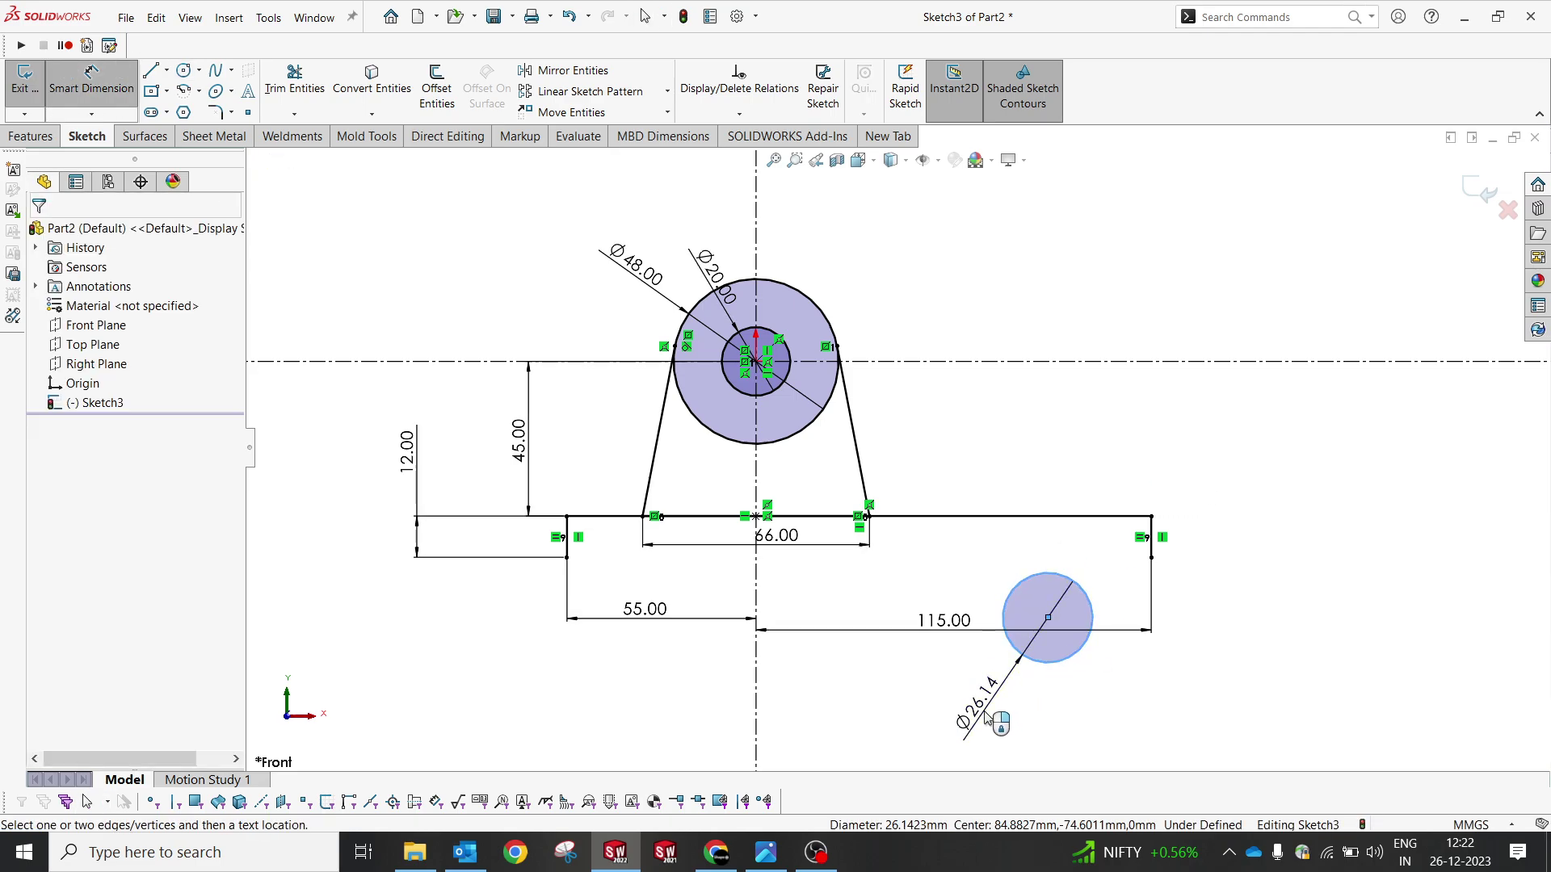
click(981, 715)
text(34)
key(Return)
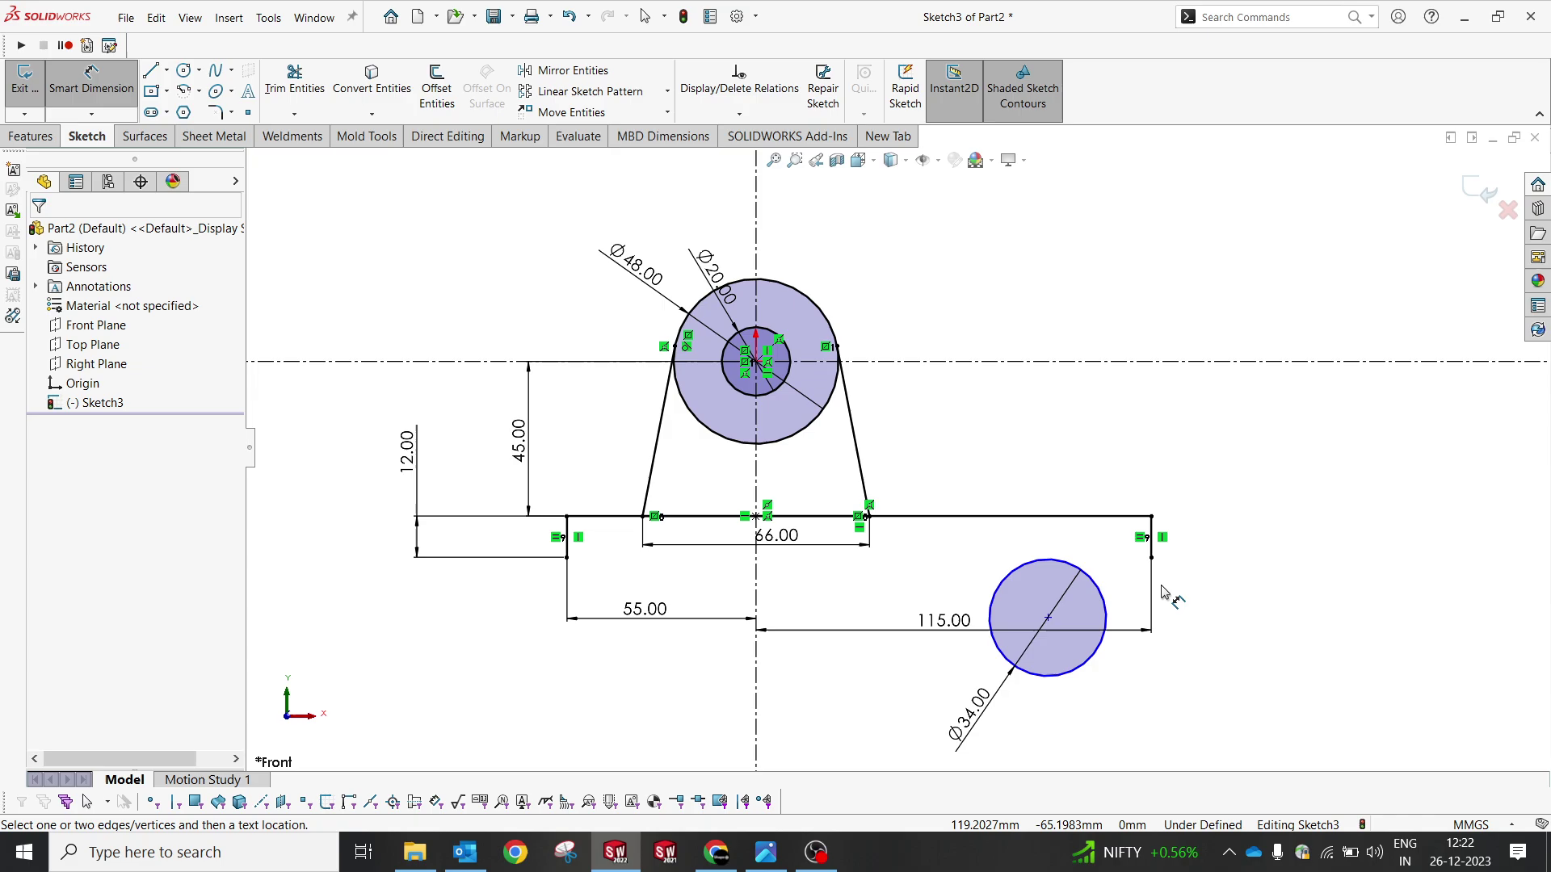
Step: Dimension the horizontal distance from the lower circle's center to the right vertical end line as 42 mm
click(1103, 587)
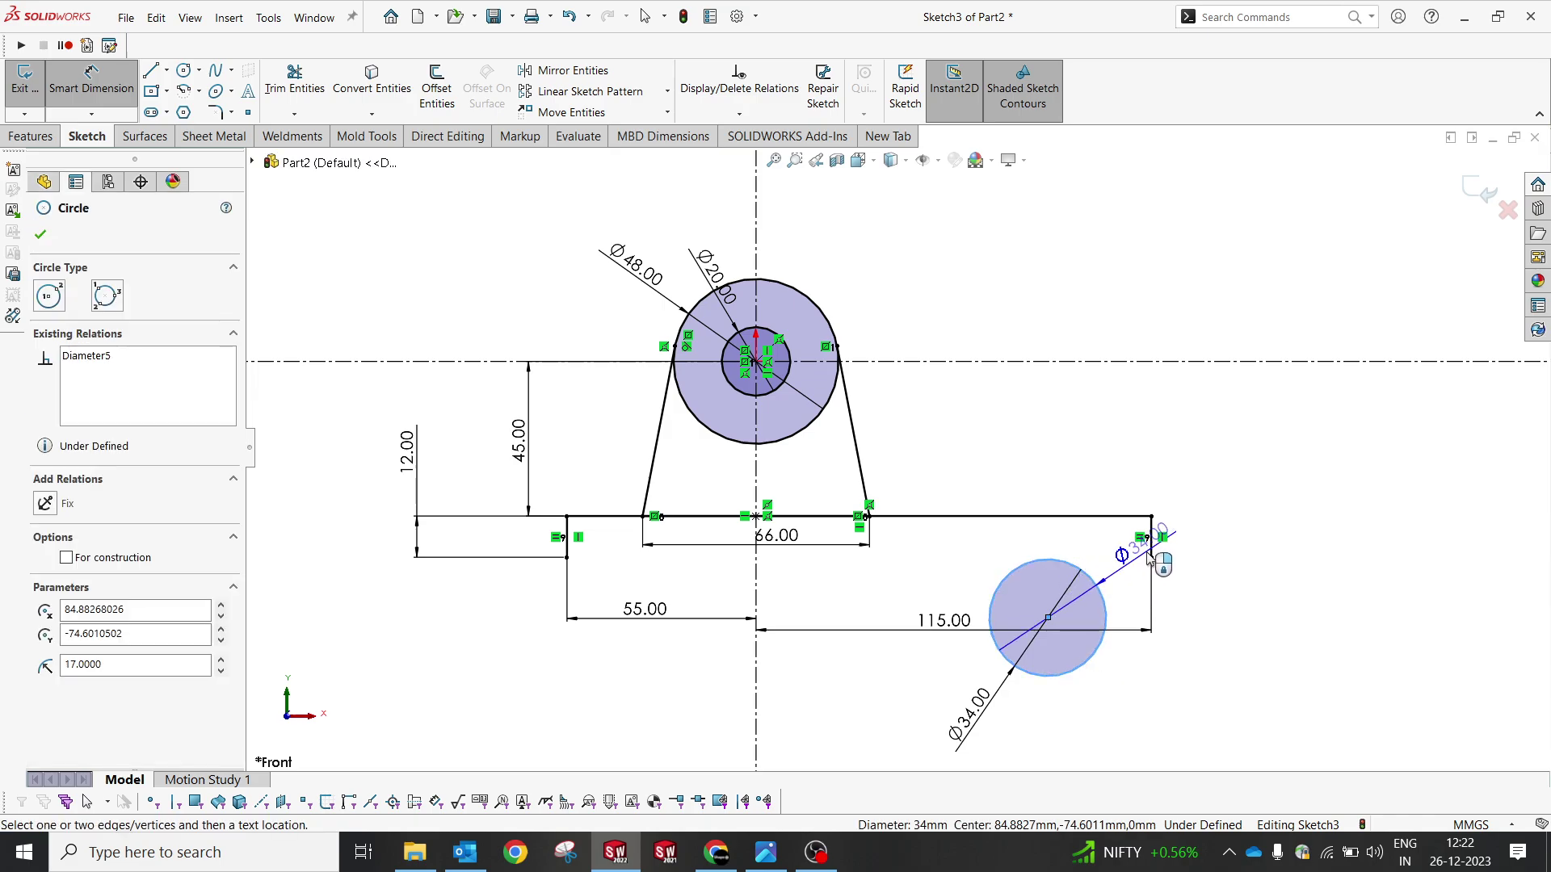
click(1152, 556)
click(1101, 460)
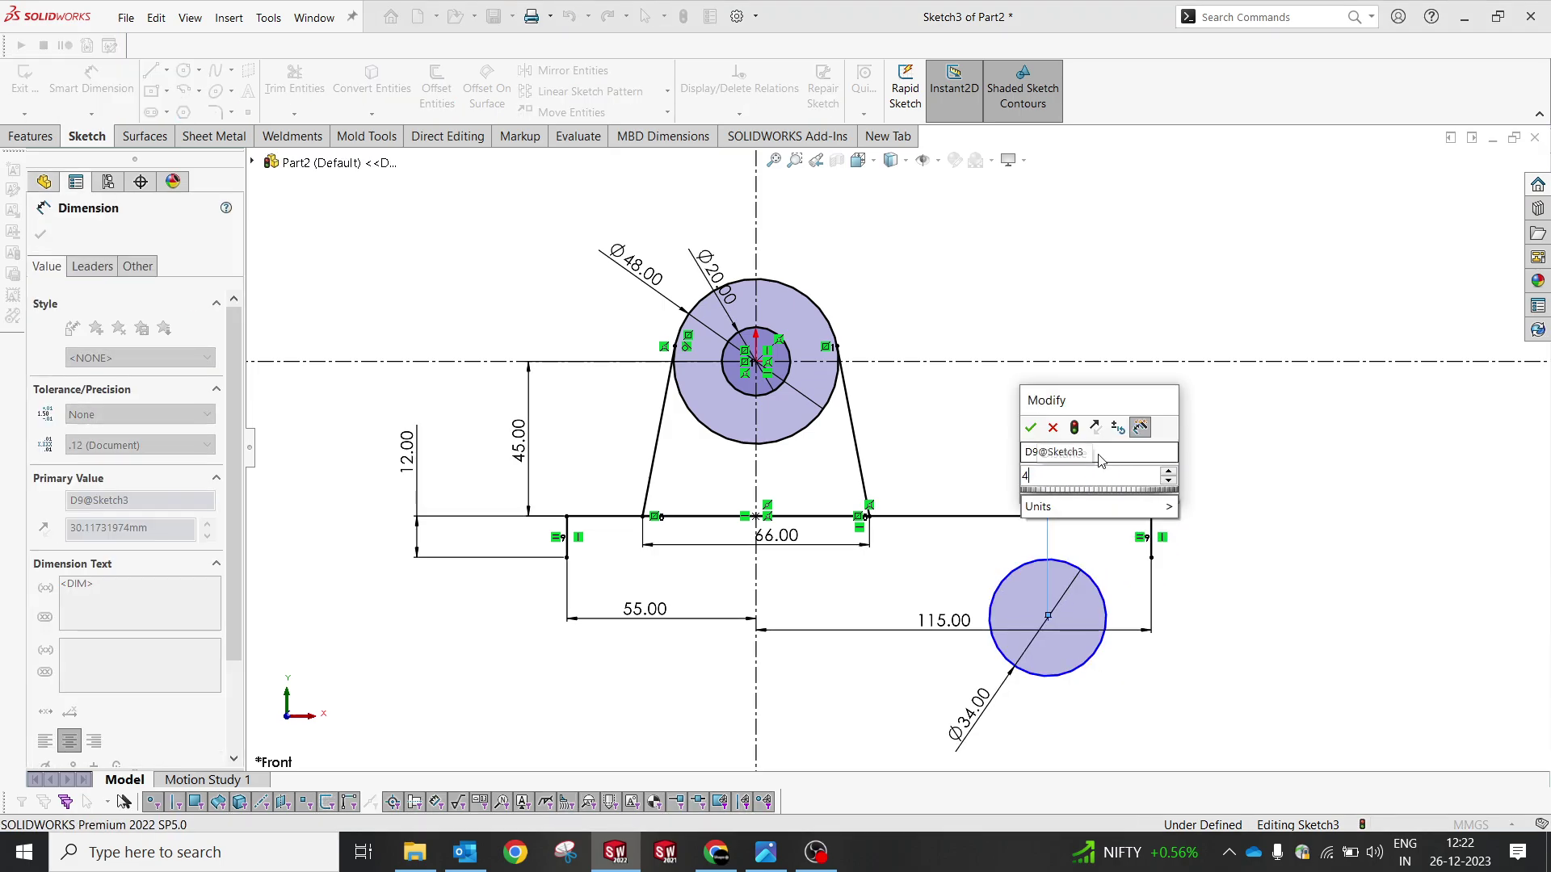
text(42)
key(Return)
Step: Dimension the vertical distance from the long horizontal line to the lower circle's center as 42 mm
click(1101, 517)
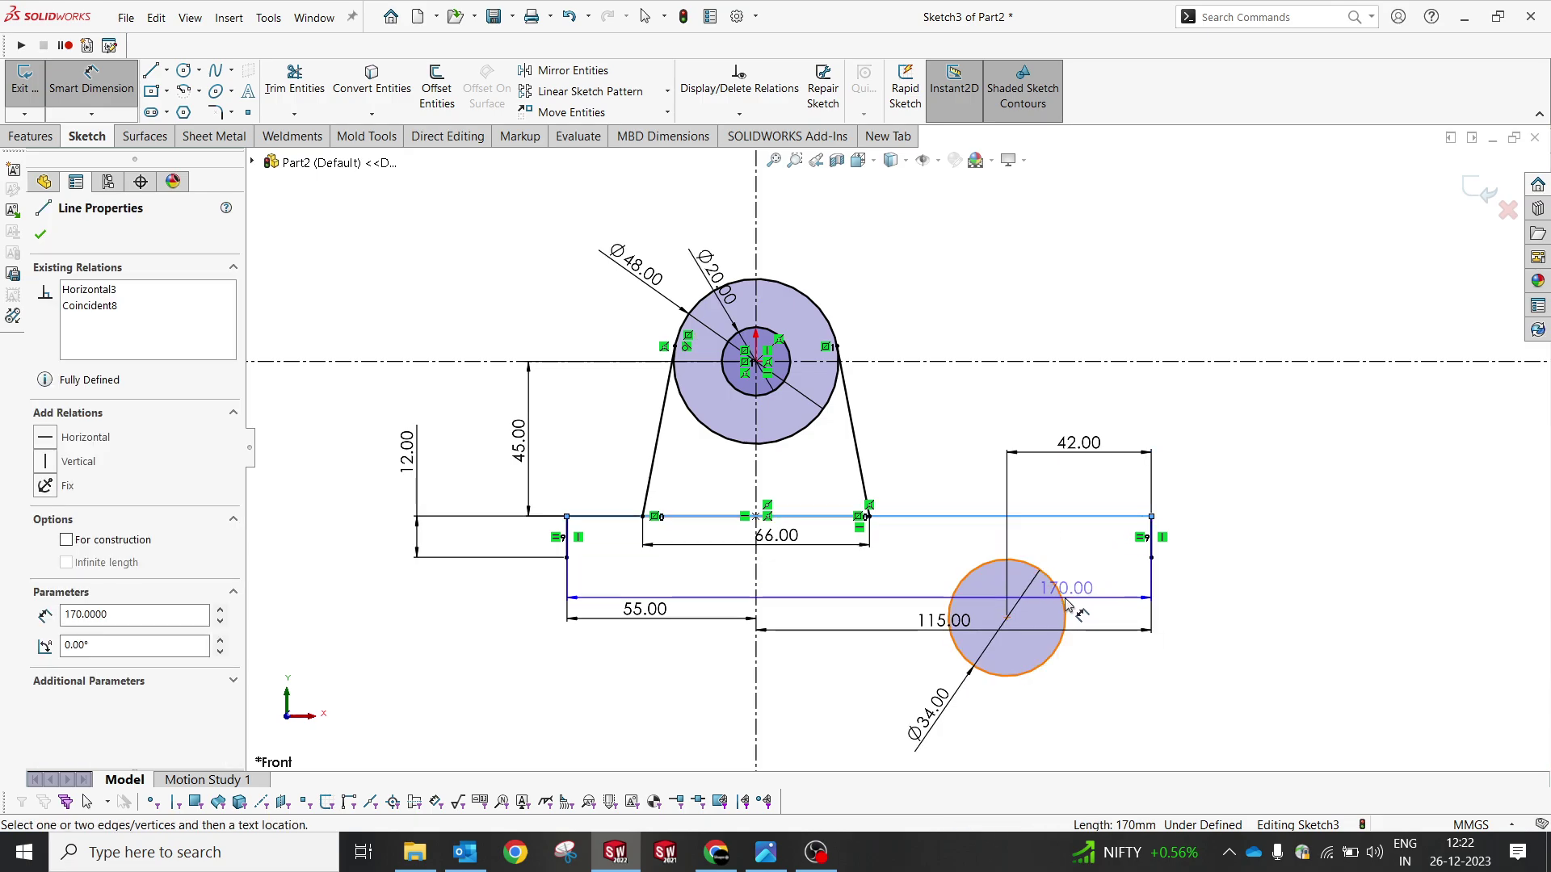
click(1060, 590)
click(1229, 565)
text(42)
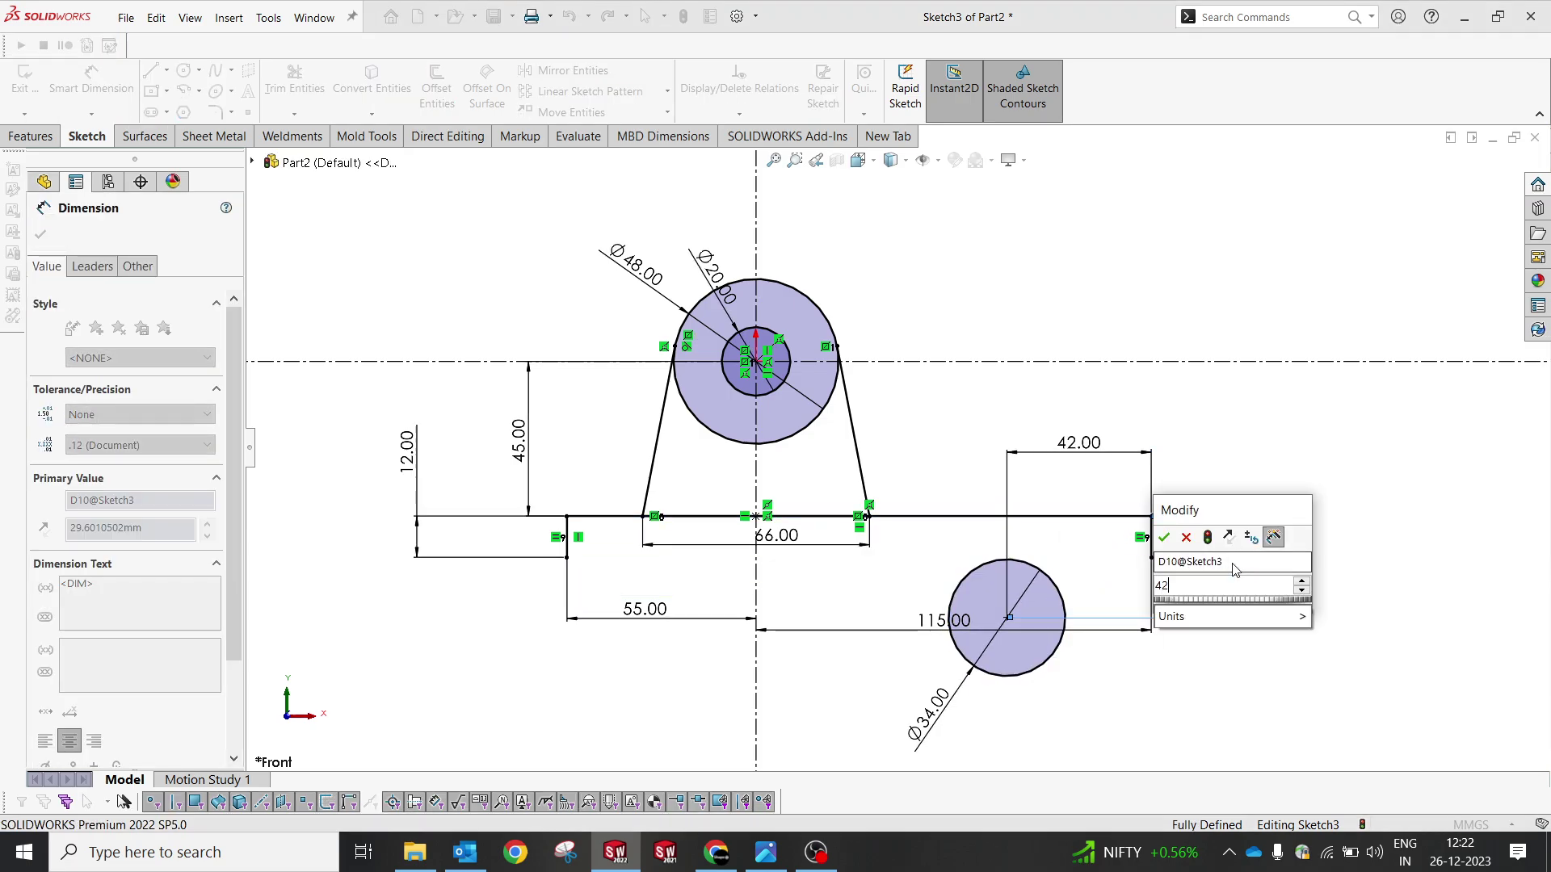
key(Return)
key(Escape)
scroll(970, 633, down, 2)
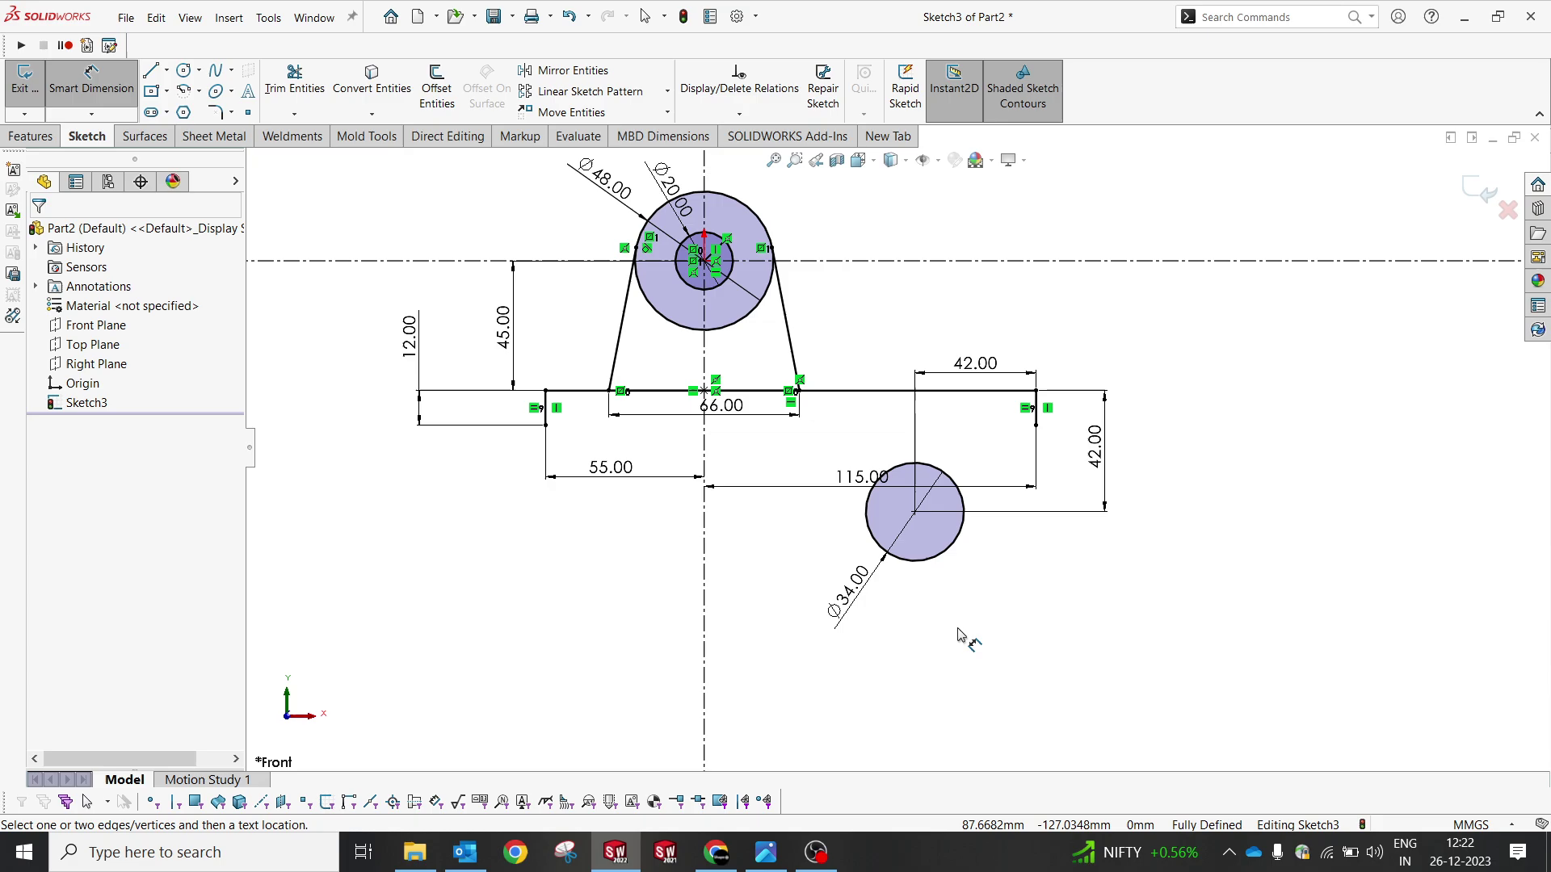
click(185, 72)
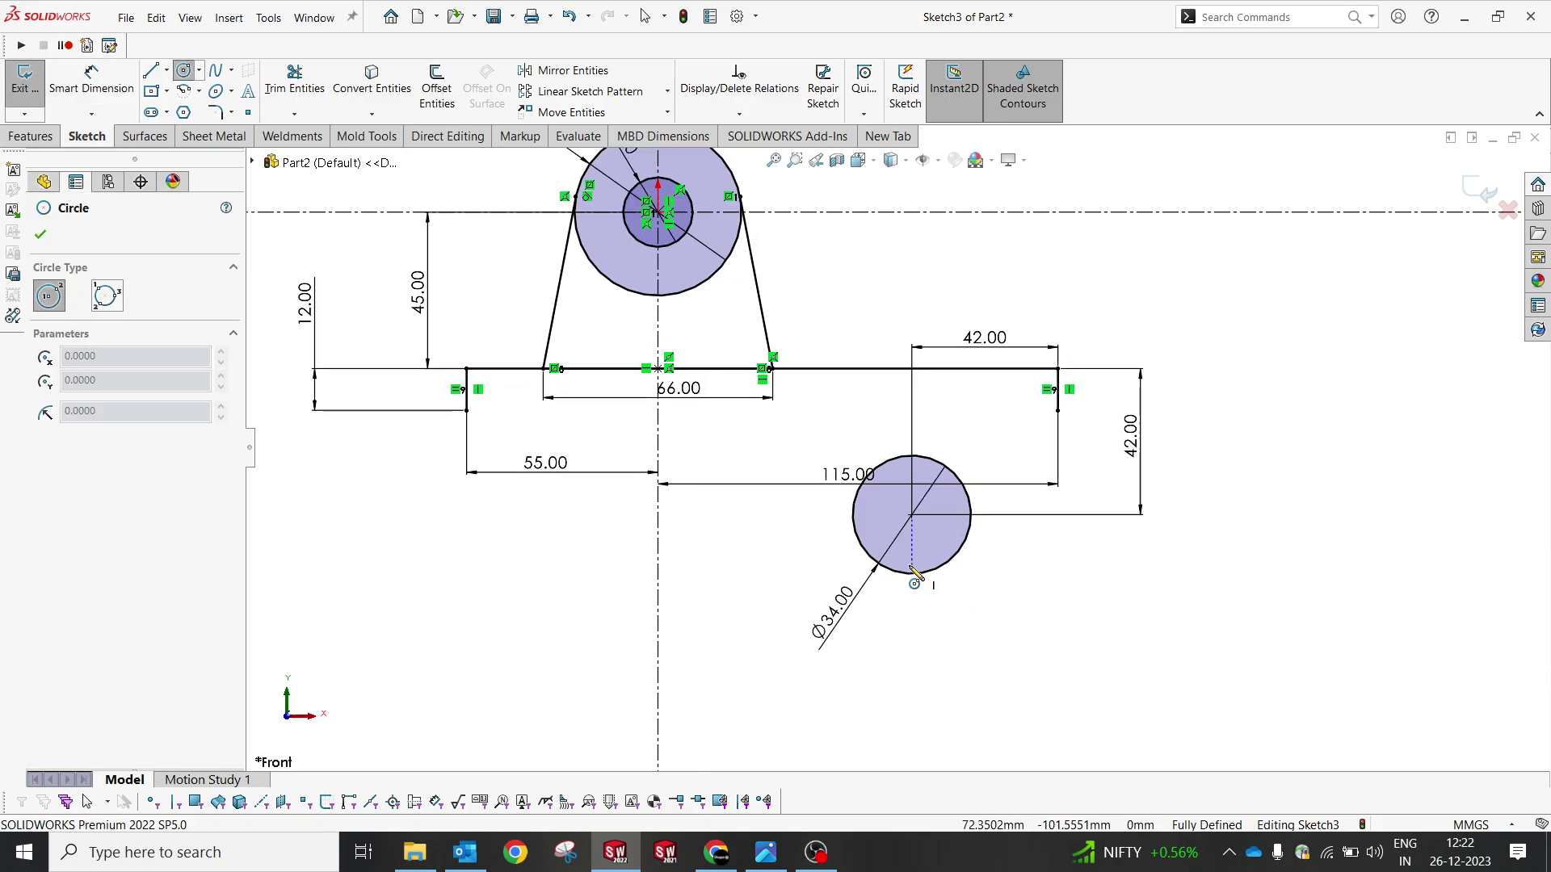
click(912, 516)
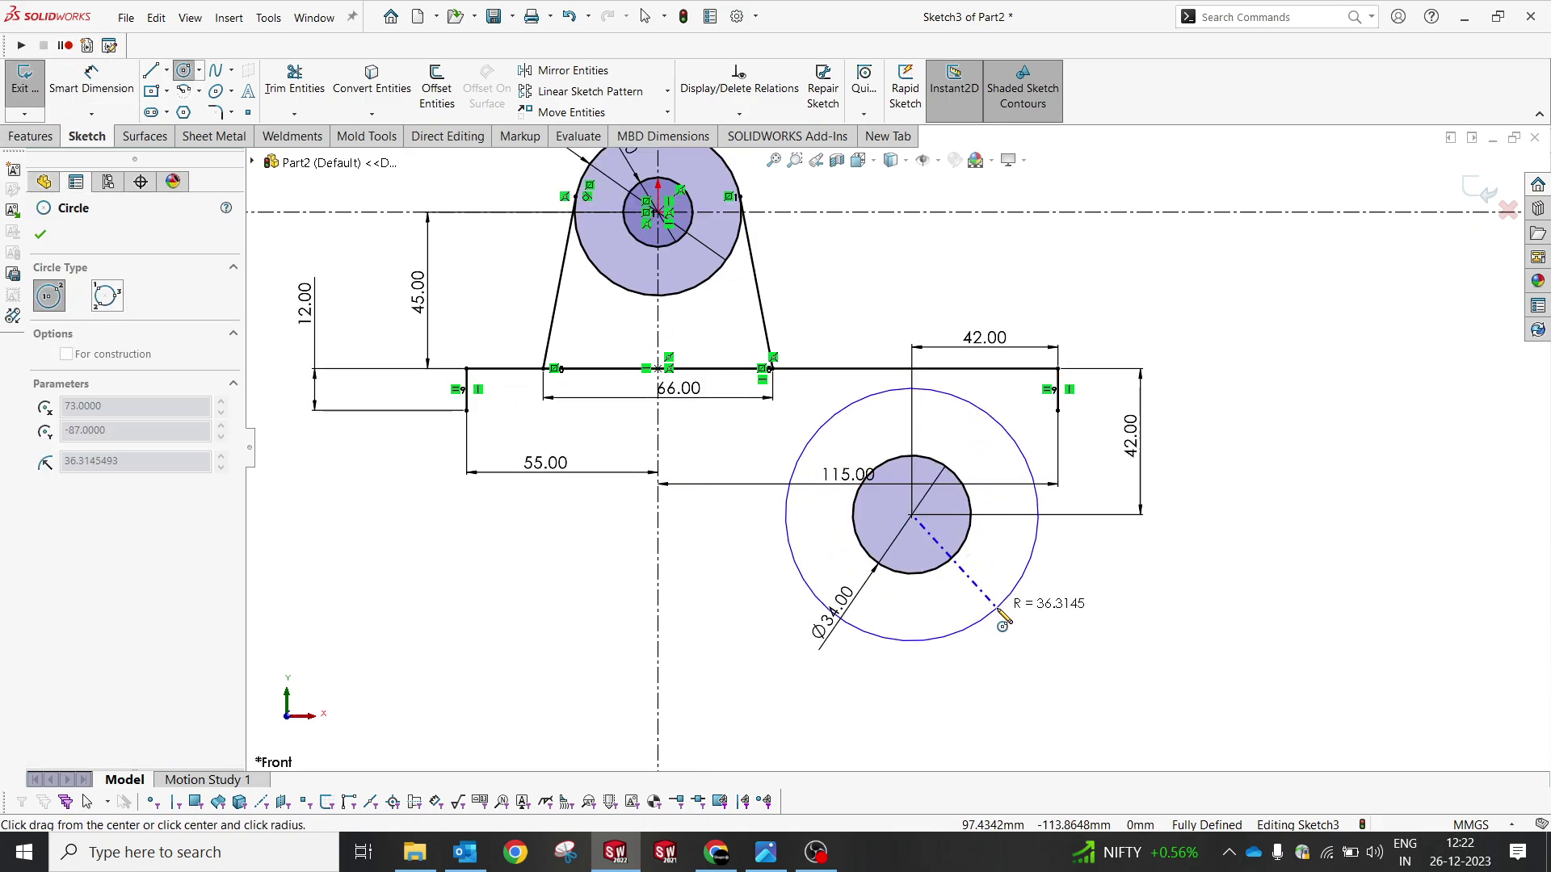
key(Escape)
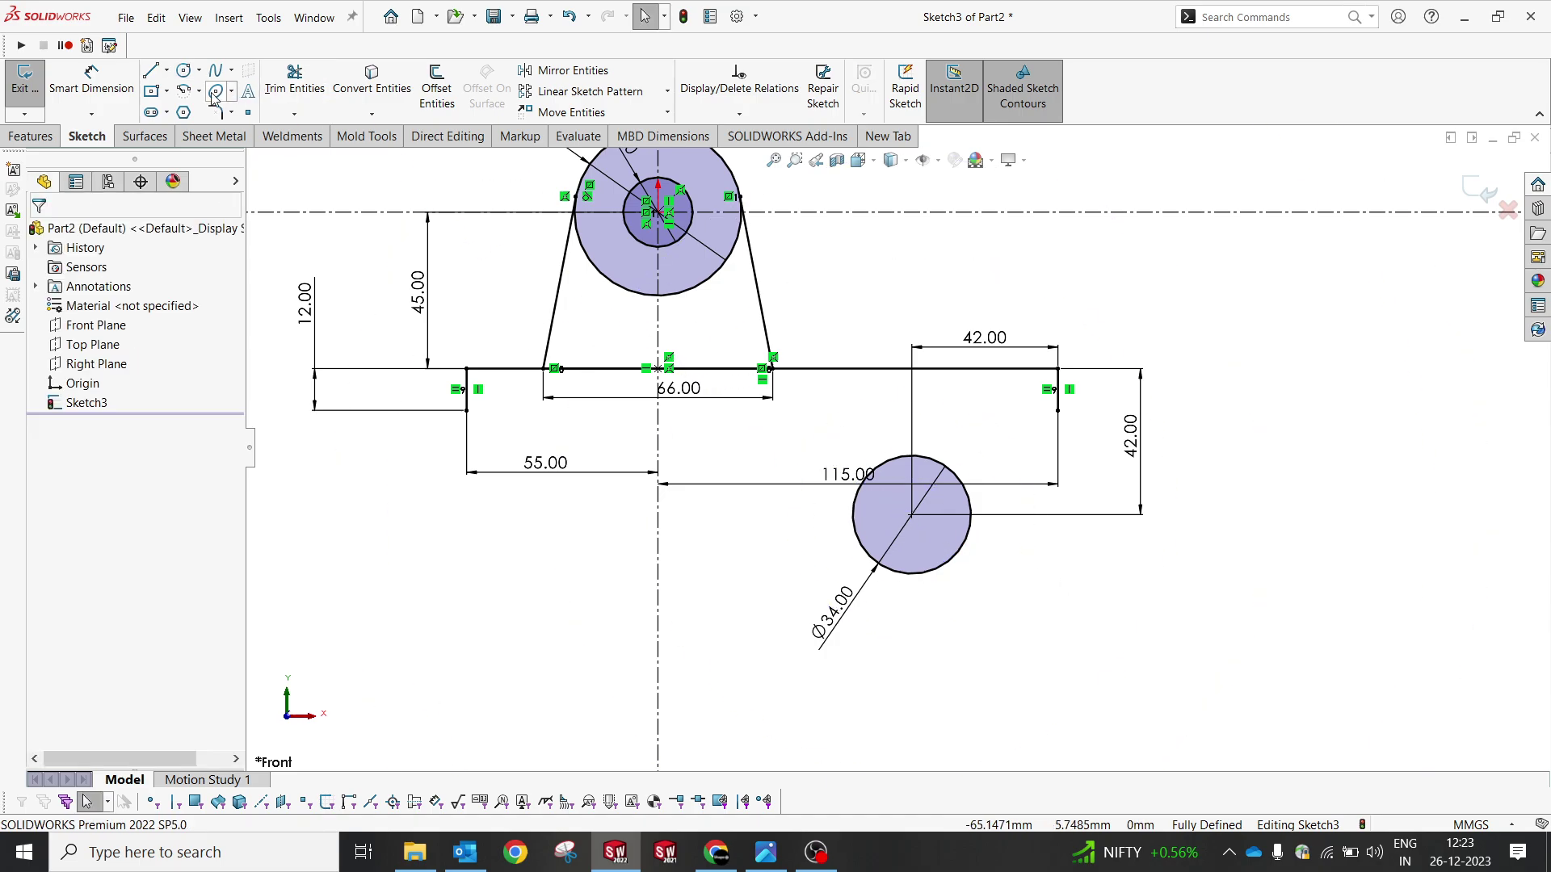
Step: Draw a centerpoint arc with a radius of about 29 mm around the lower right side of the 34 mm circle, concentric with it
click(200, 91)
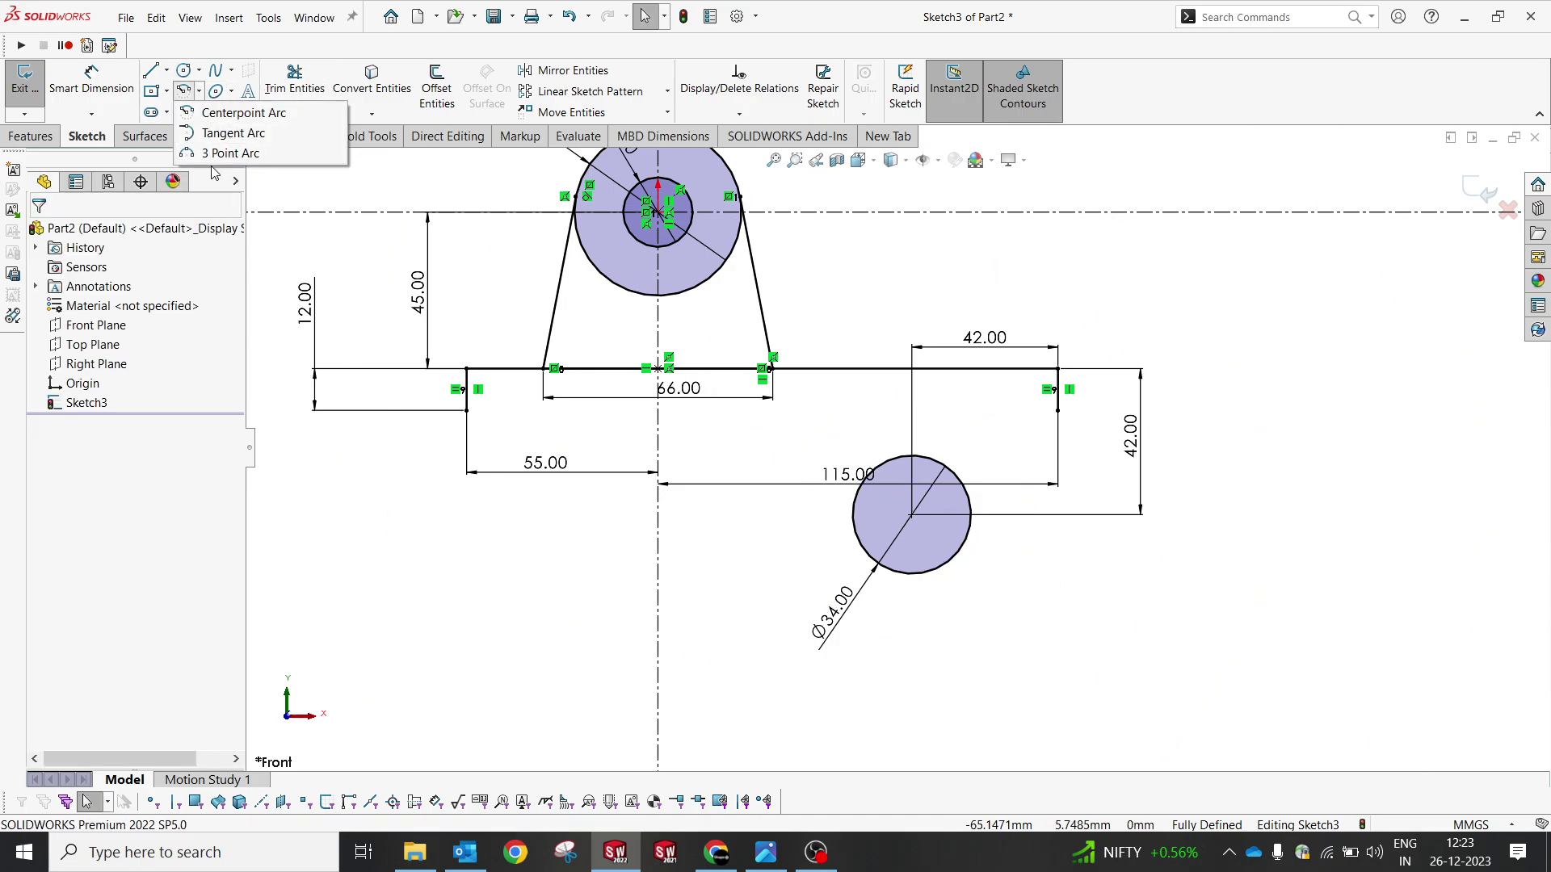
click(207, 113)
click(912, 516)
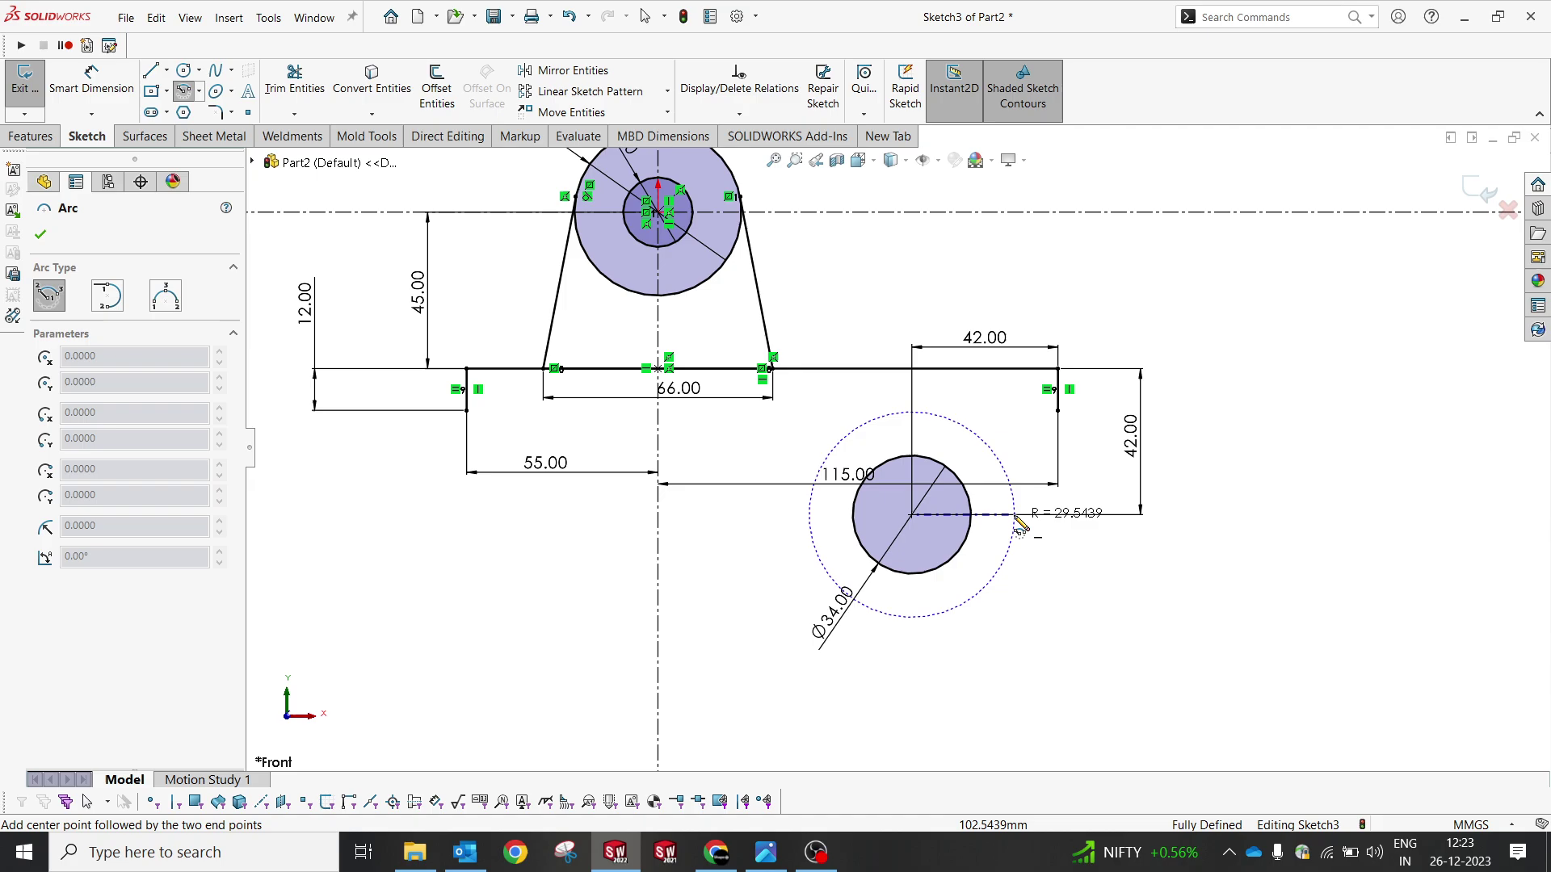
click(1011, 509)
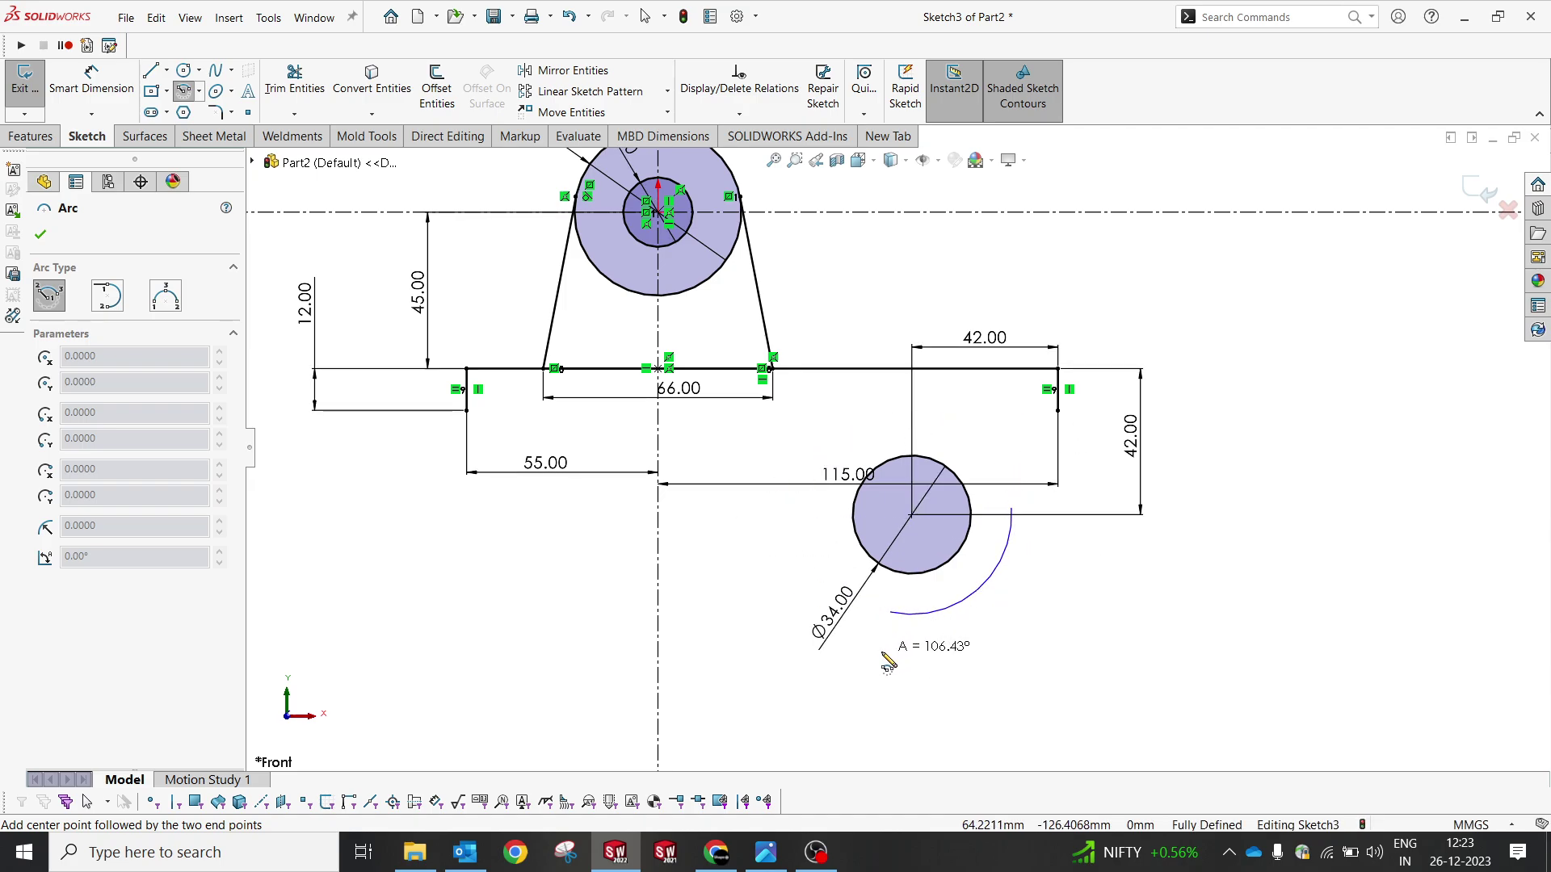
click(905, 633)
key(Escape)
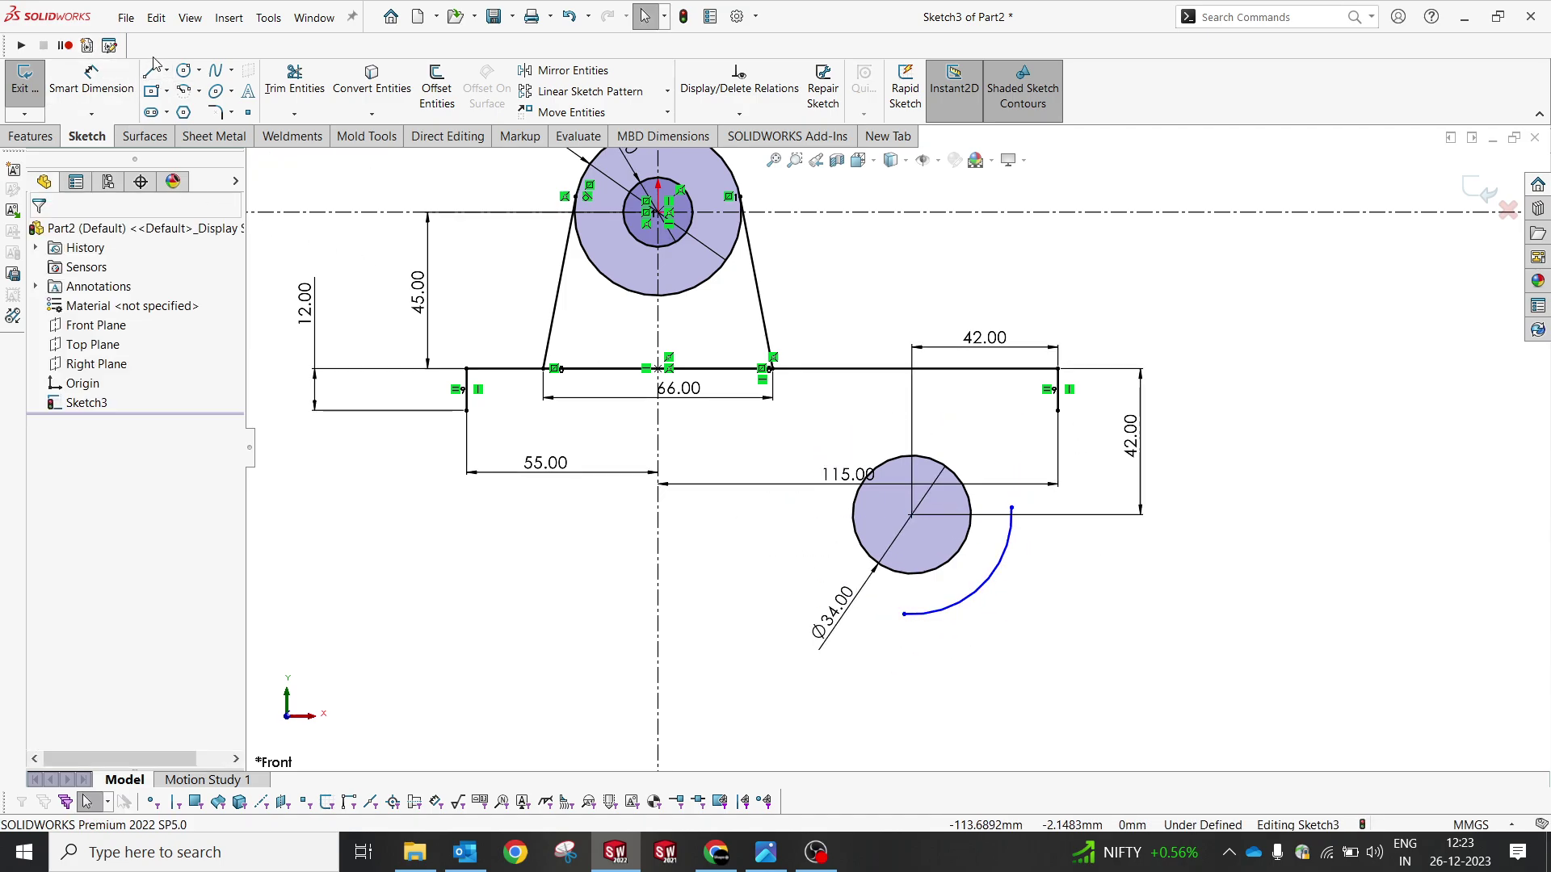
Step: Draw two lines joining the arc's ends to the lower endpoints of the left and right vertical end lines
click(150, 71)
click(904, 616)
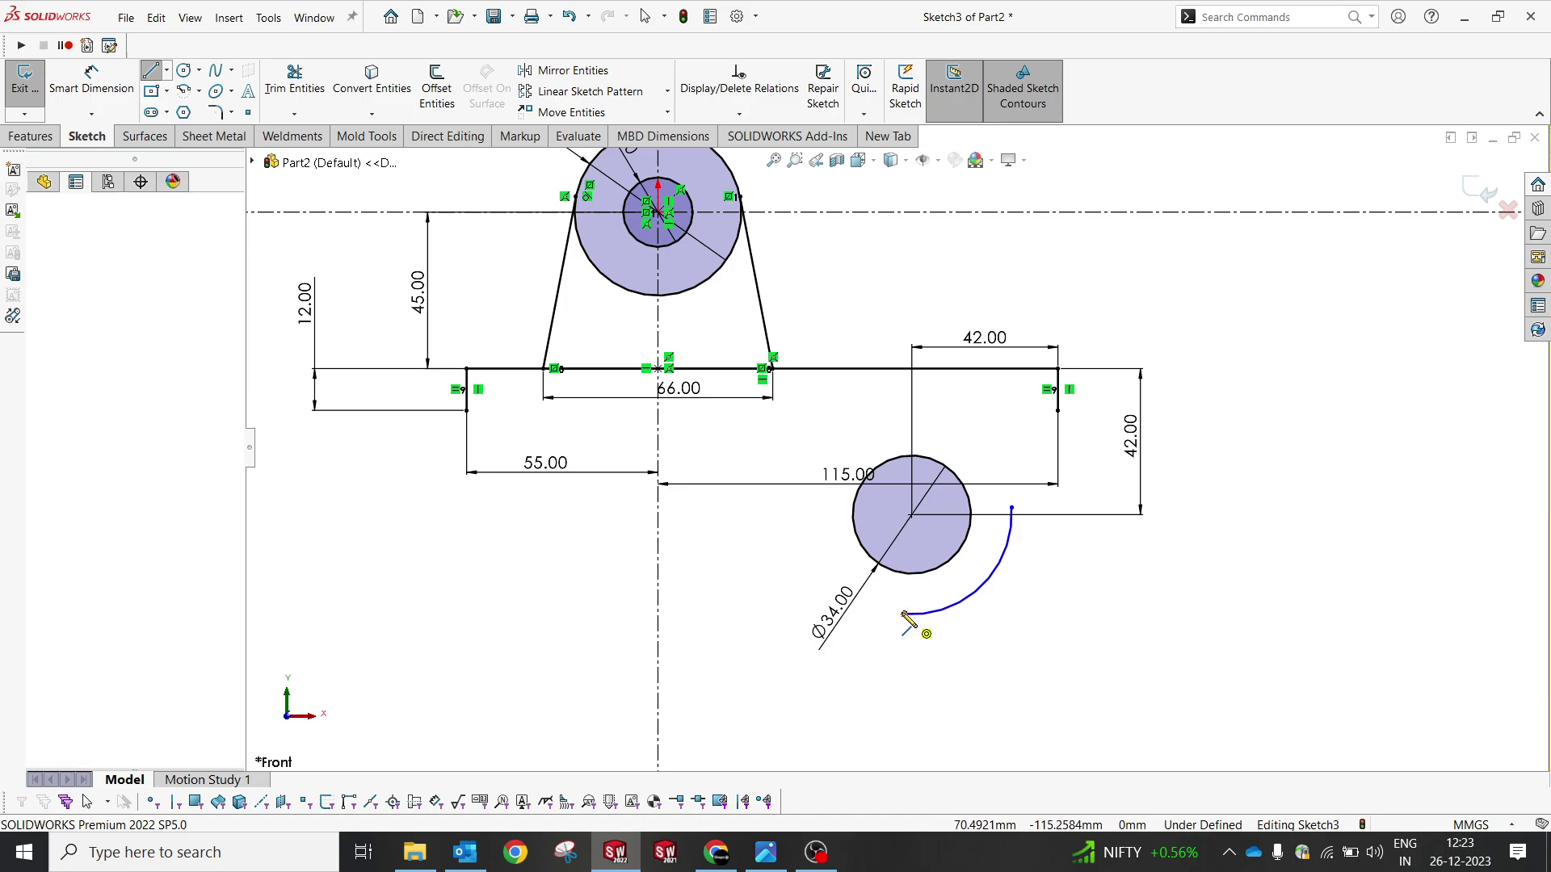
double_click(467, 411)
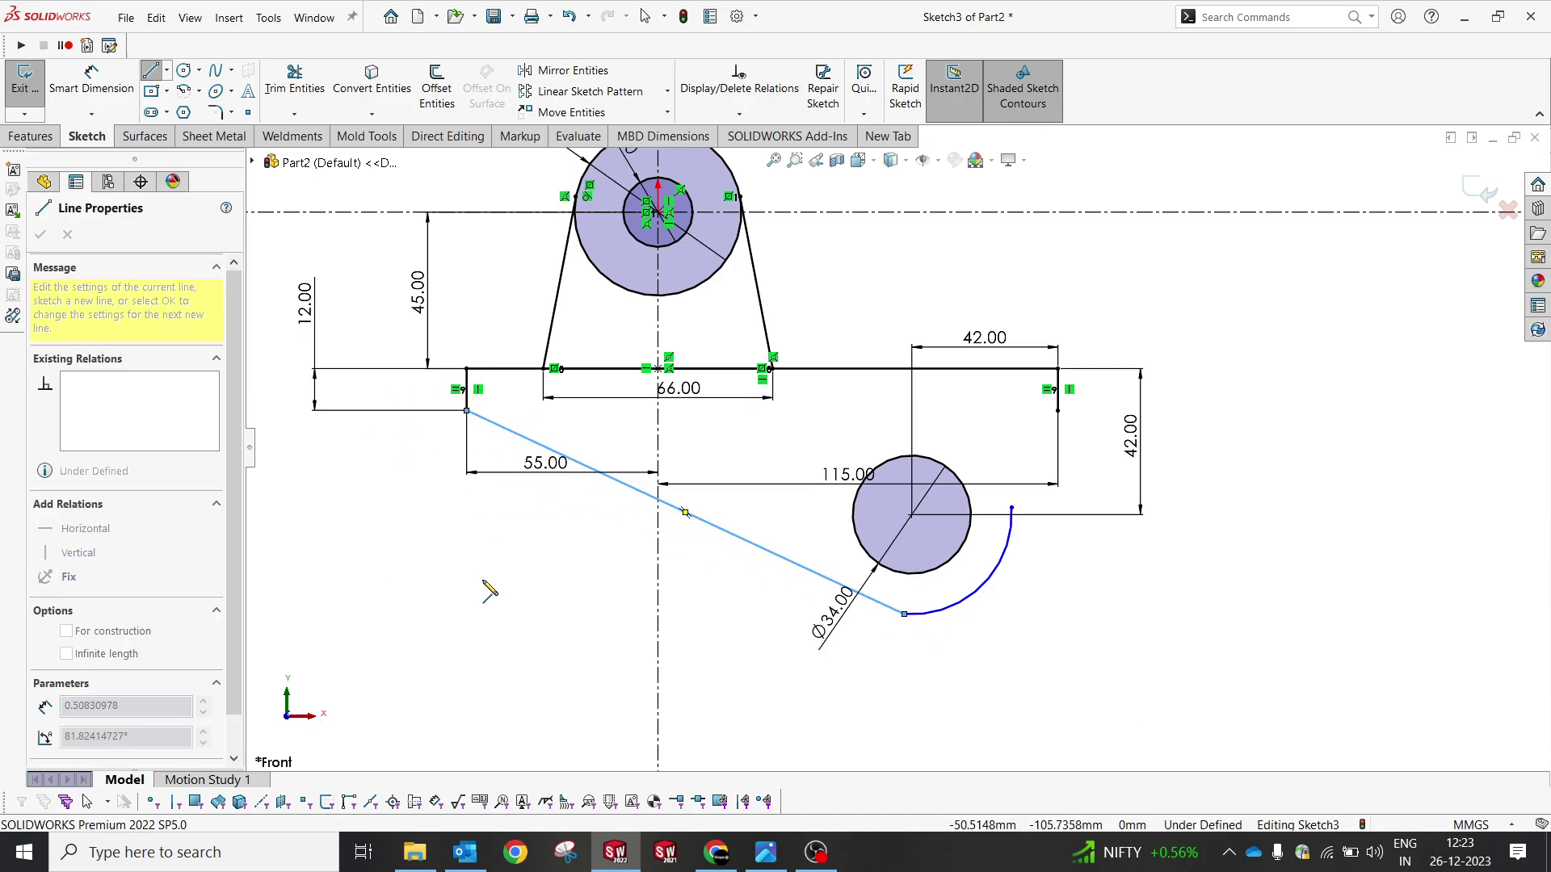
click(1011, 508)
click(1058, 411)
key(Escape)
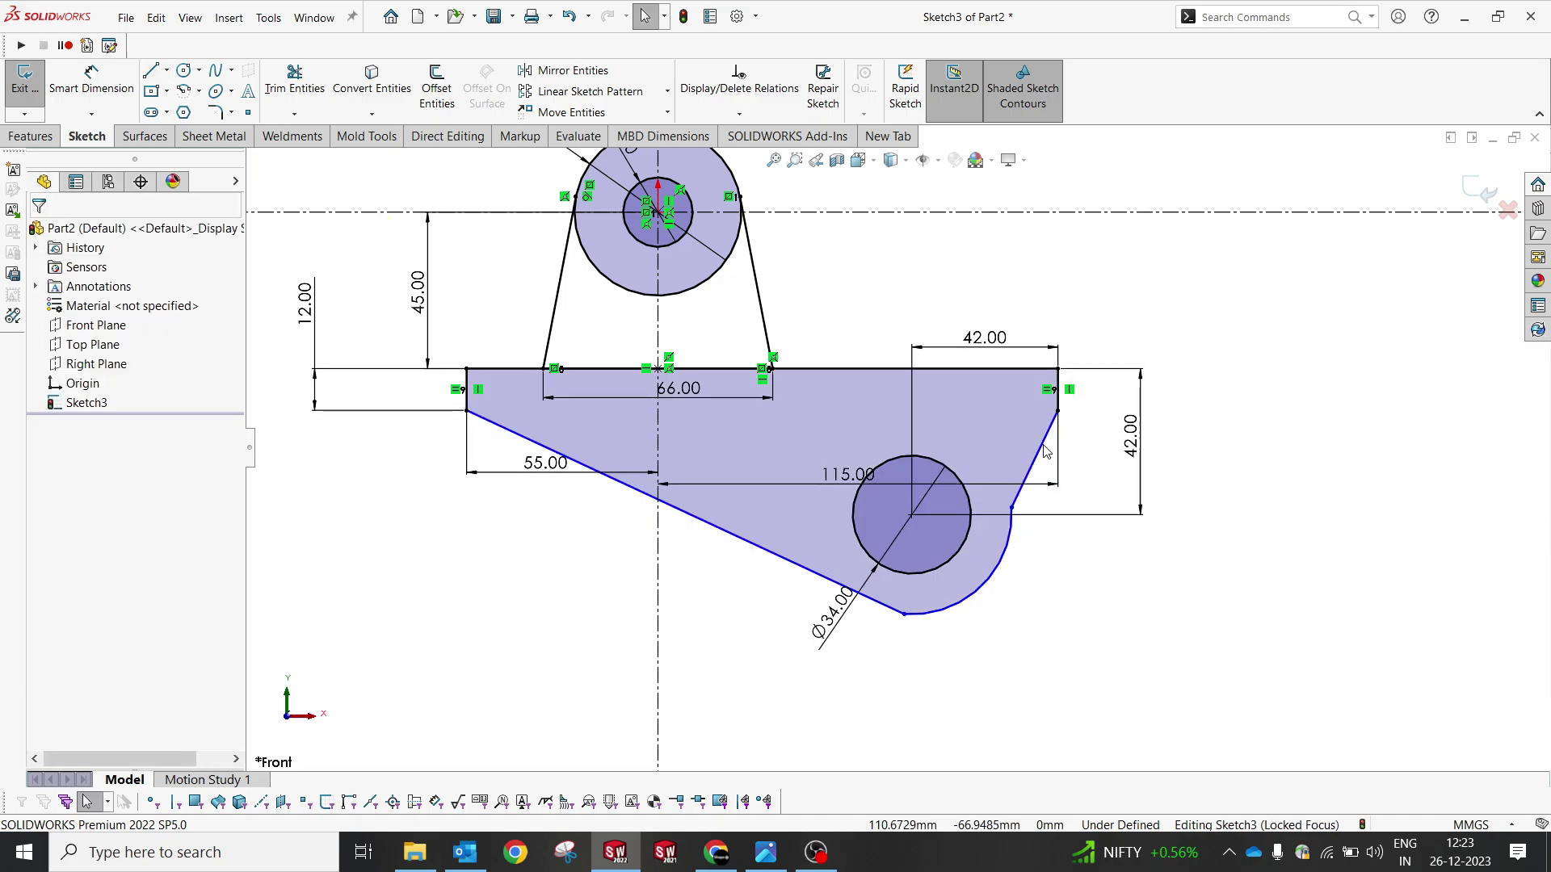
Step: Make both sloped lines tangent to the arc around the lower circle
click(1028, 472)
ctrl+click(1010, 529)
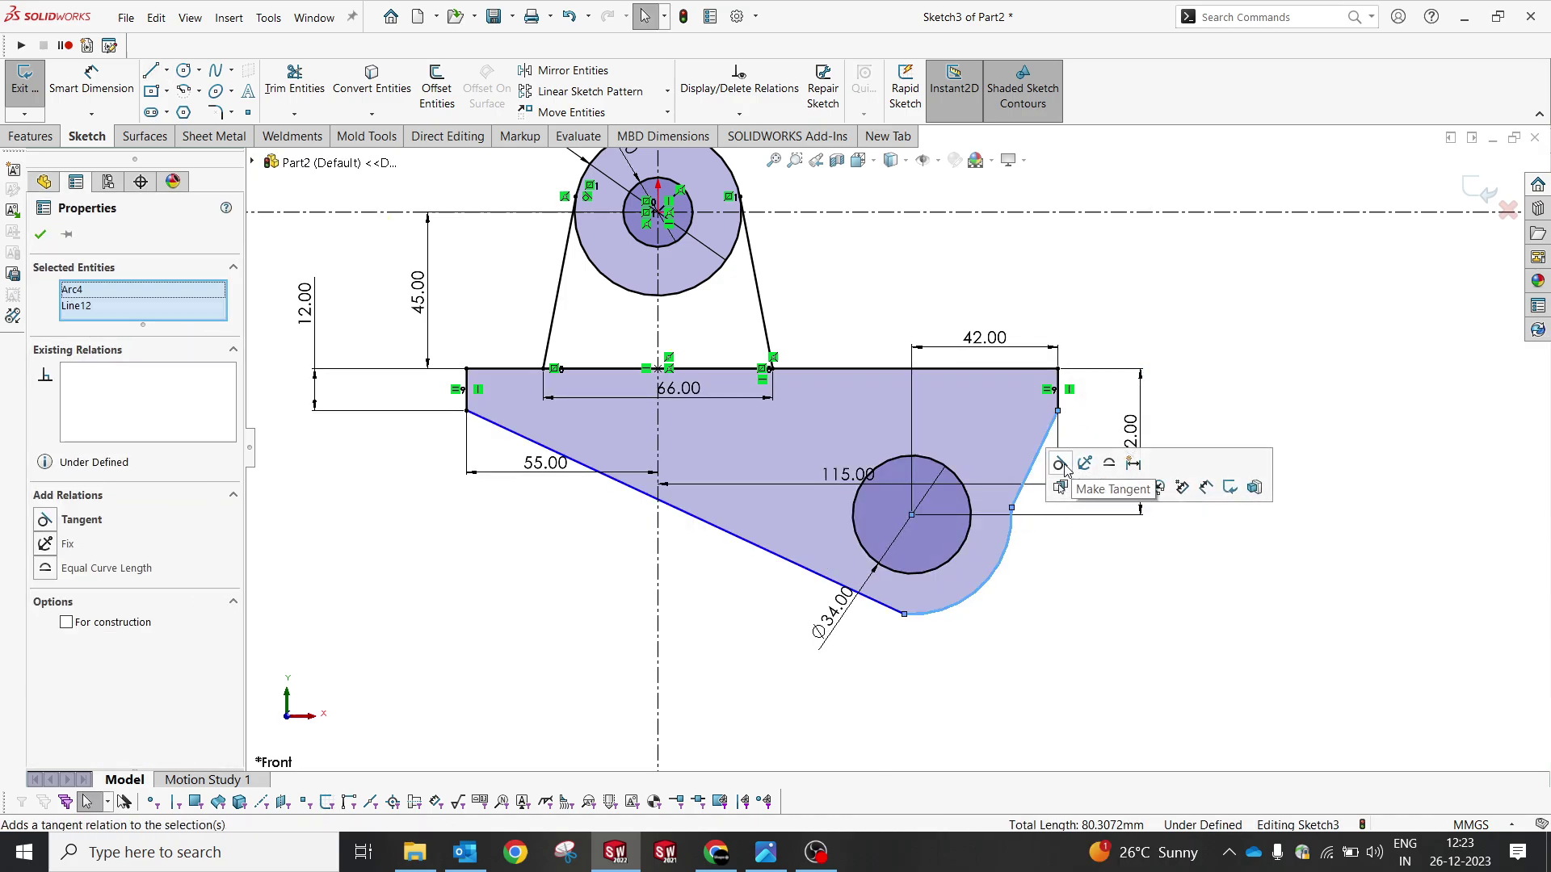
click(1060, 463)
click(925, 600)
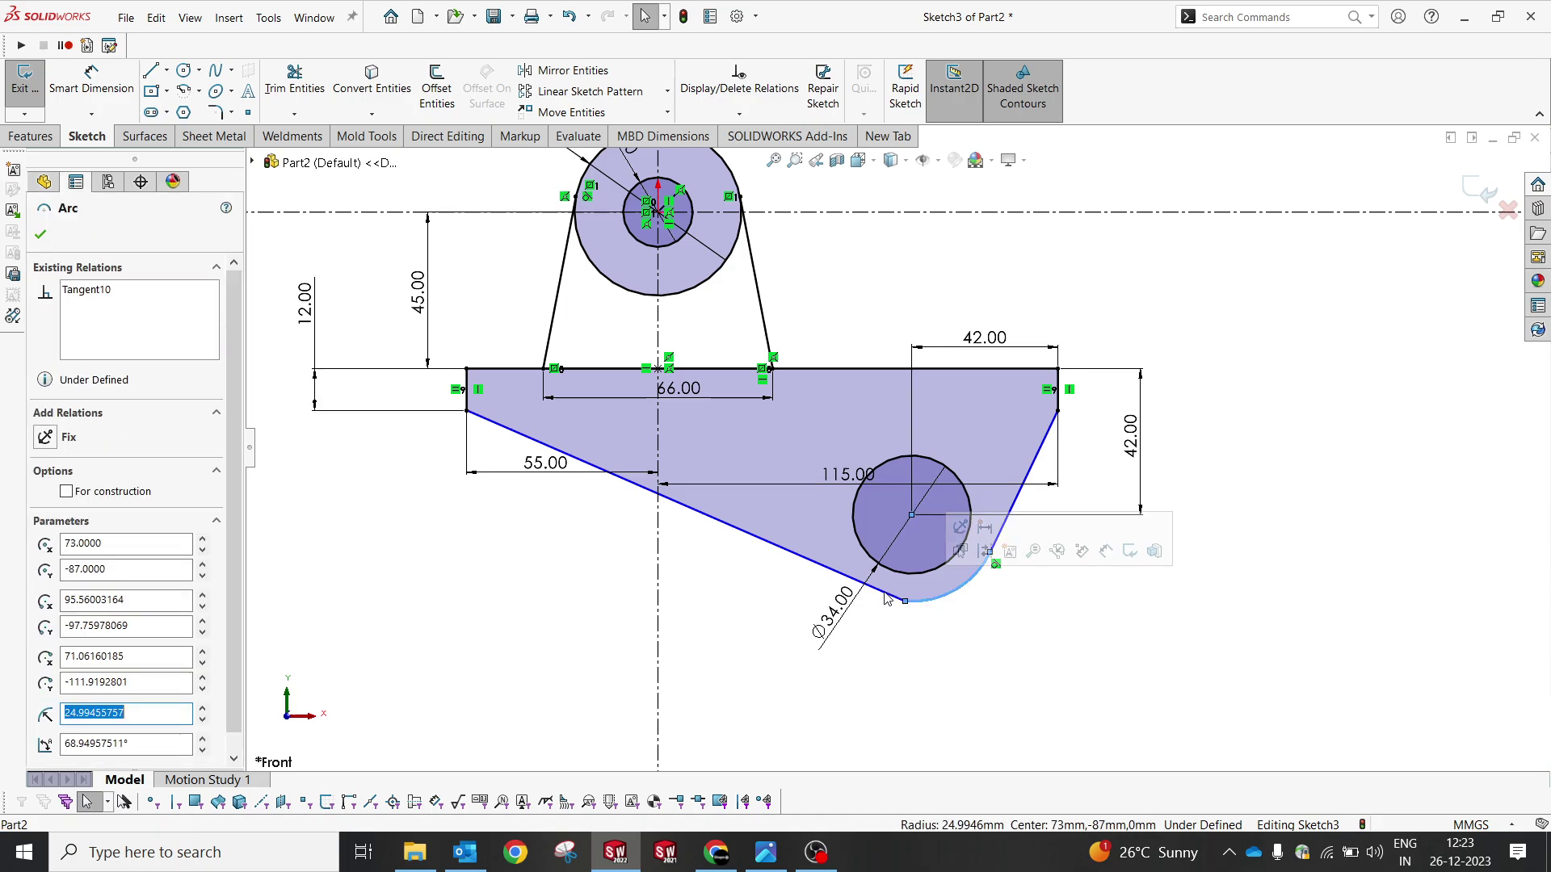
ctrl+click(840, 573)
click(861, 496)
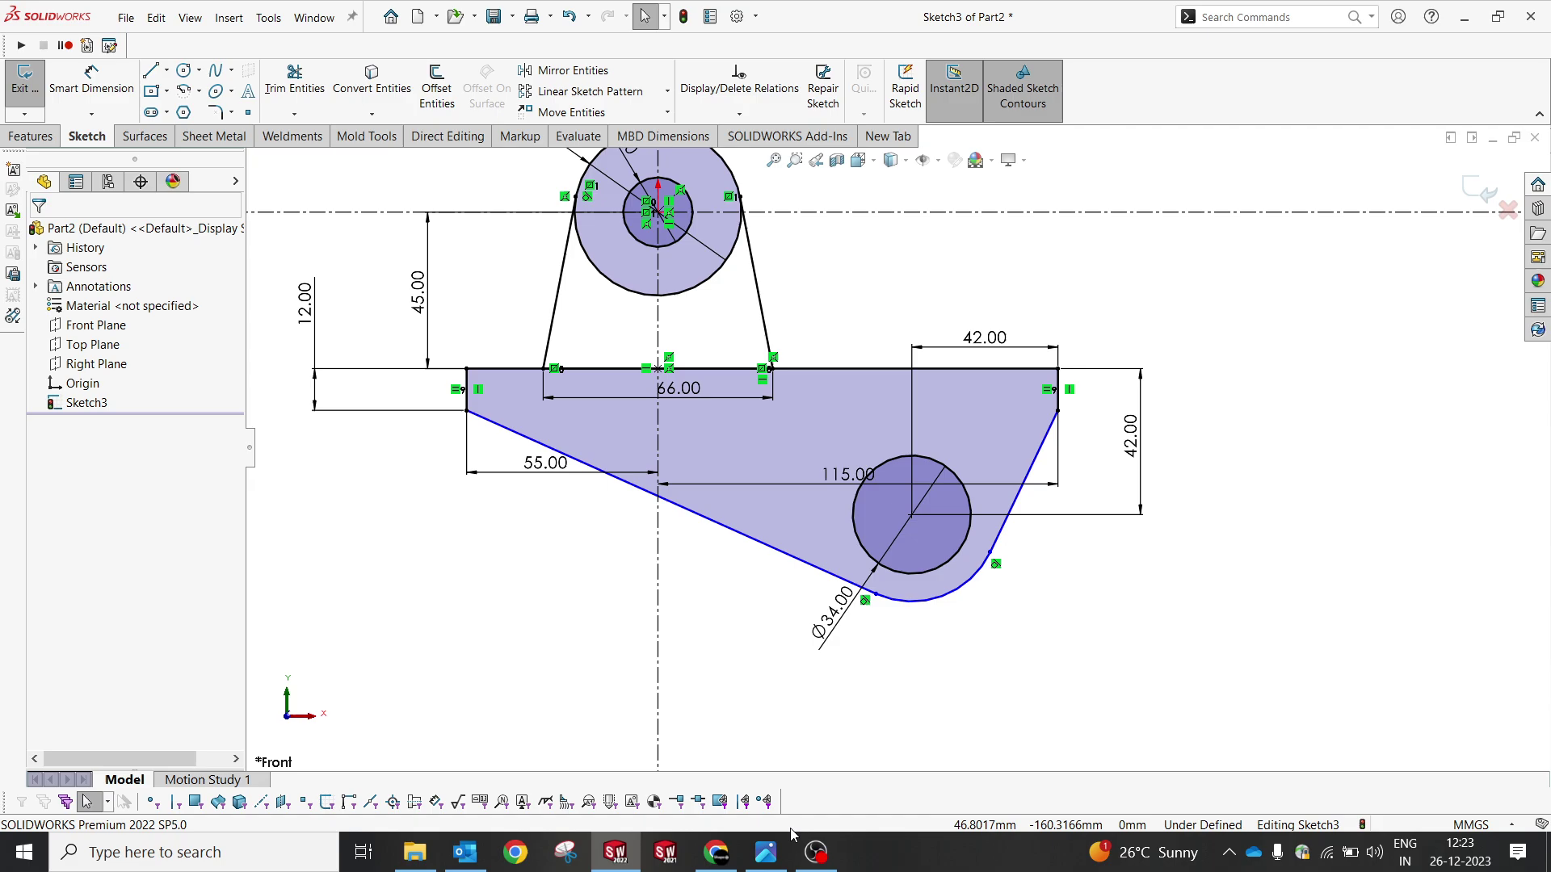
Step: Check the reference drawing and set the distance from the vertical centerline to the left end line to 50 mm
click(767, 855)
click(772, 861)
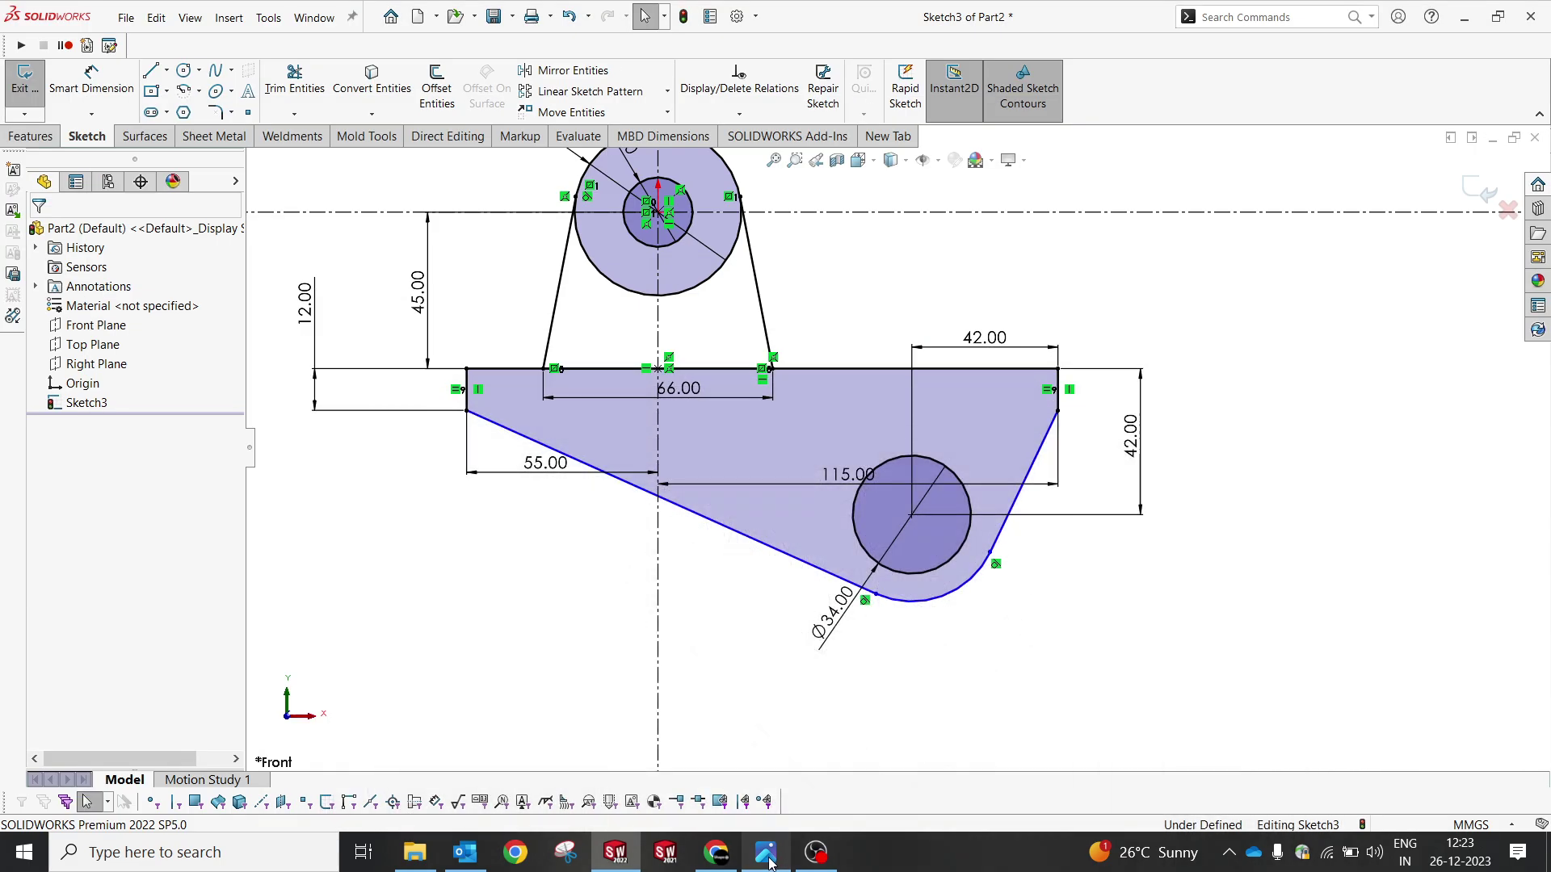
click(771, 861)
click(771, 863)
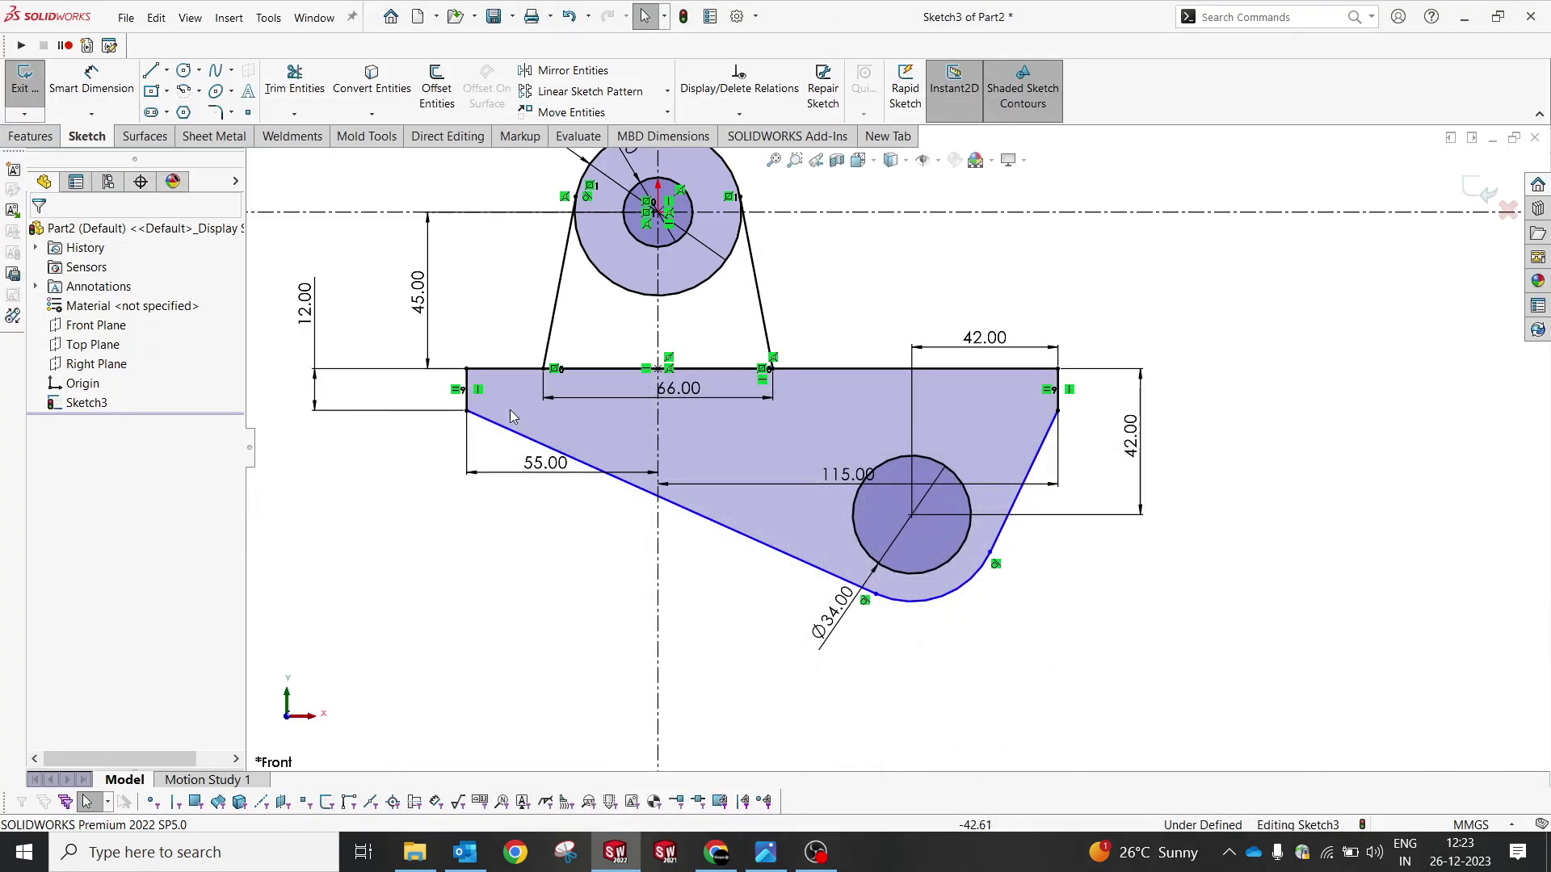
double_click(549, 465)
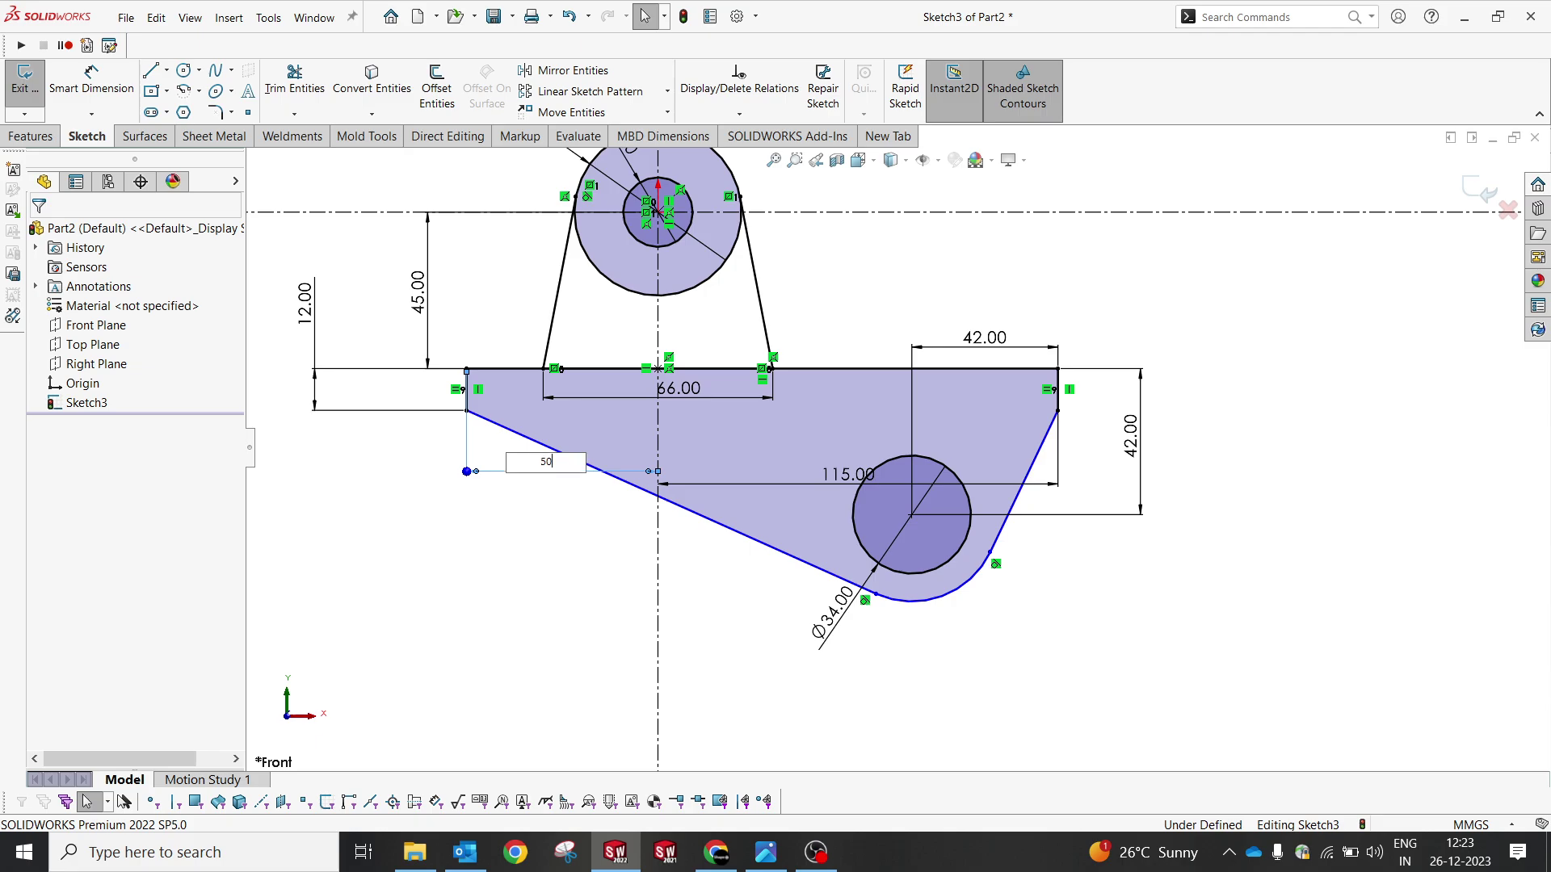
key(Return)
Step: Dimension the radius of the arc around the lower circle as 28 mm
key(d)
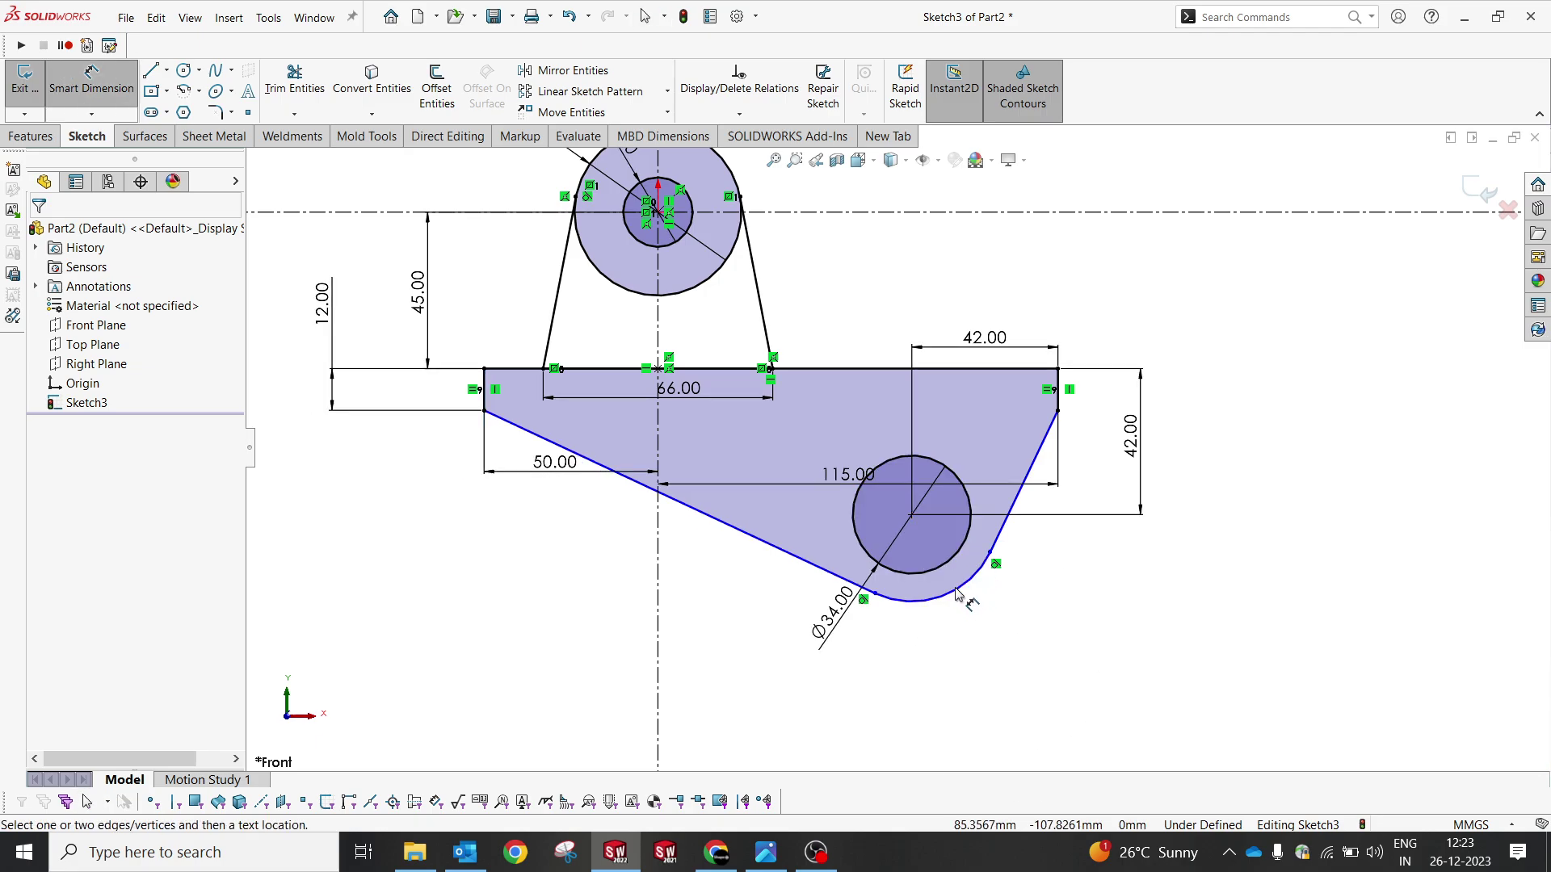
click(956, 594)
click(1002, 638)
text(2)
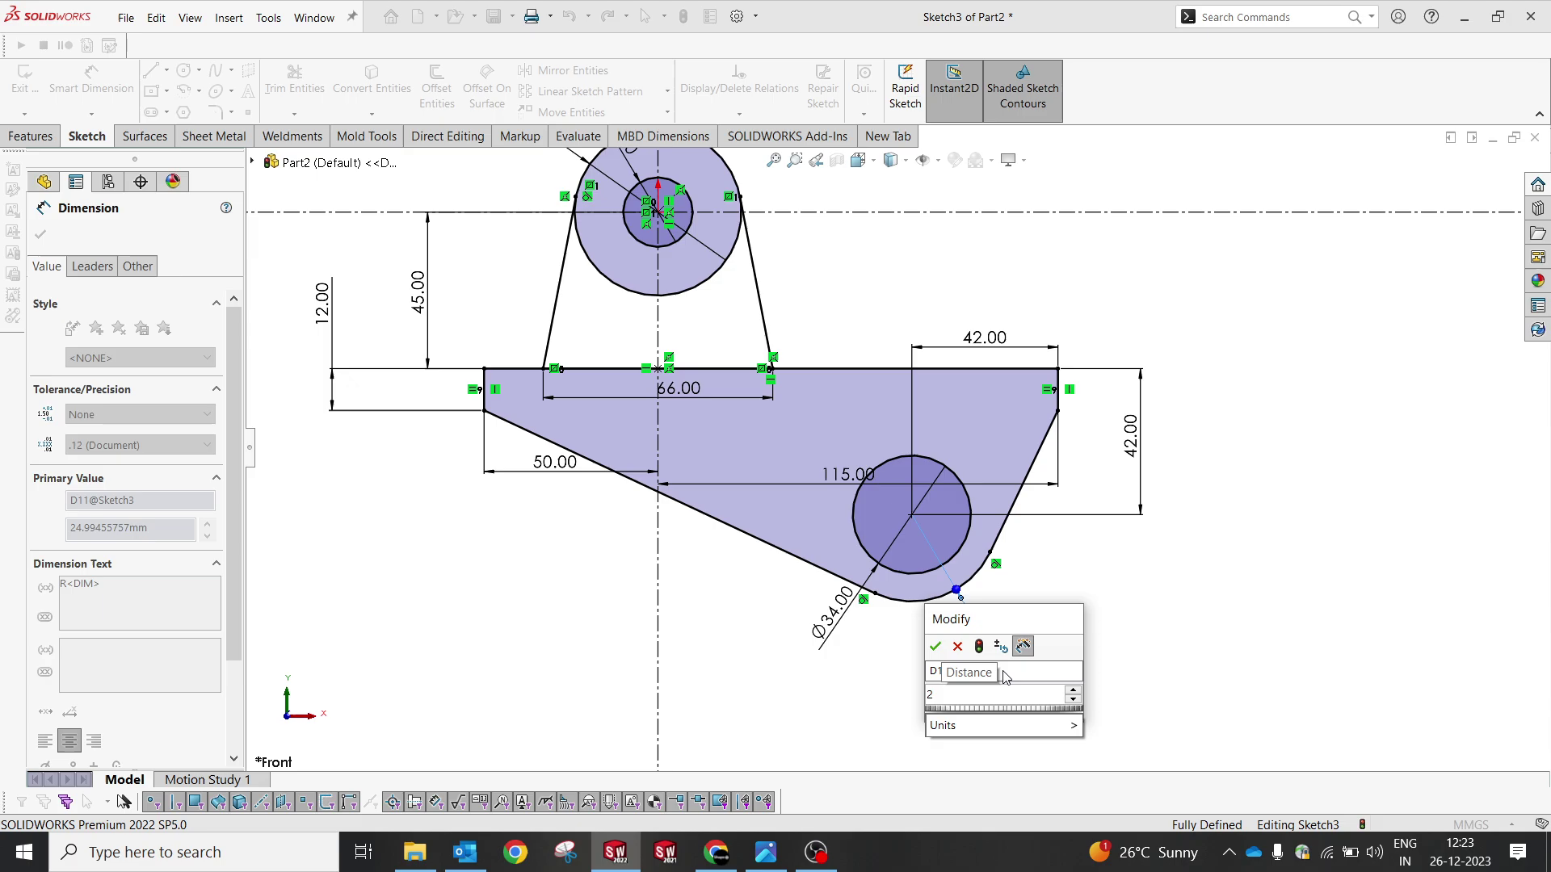
text(8)
key(Return)
key(Escape)
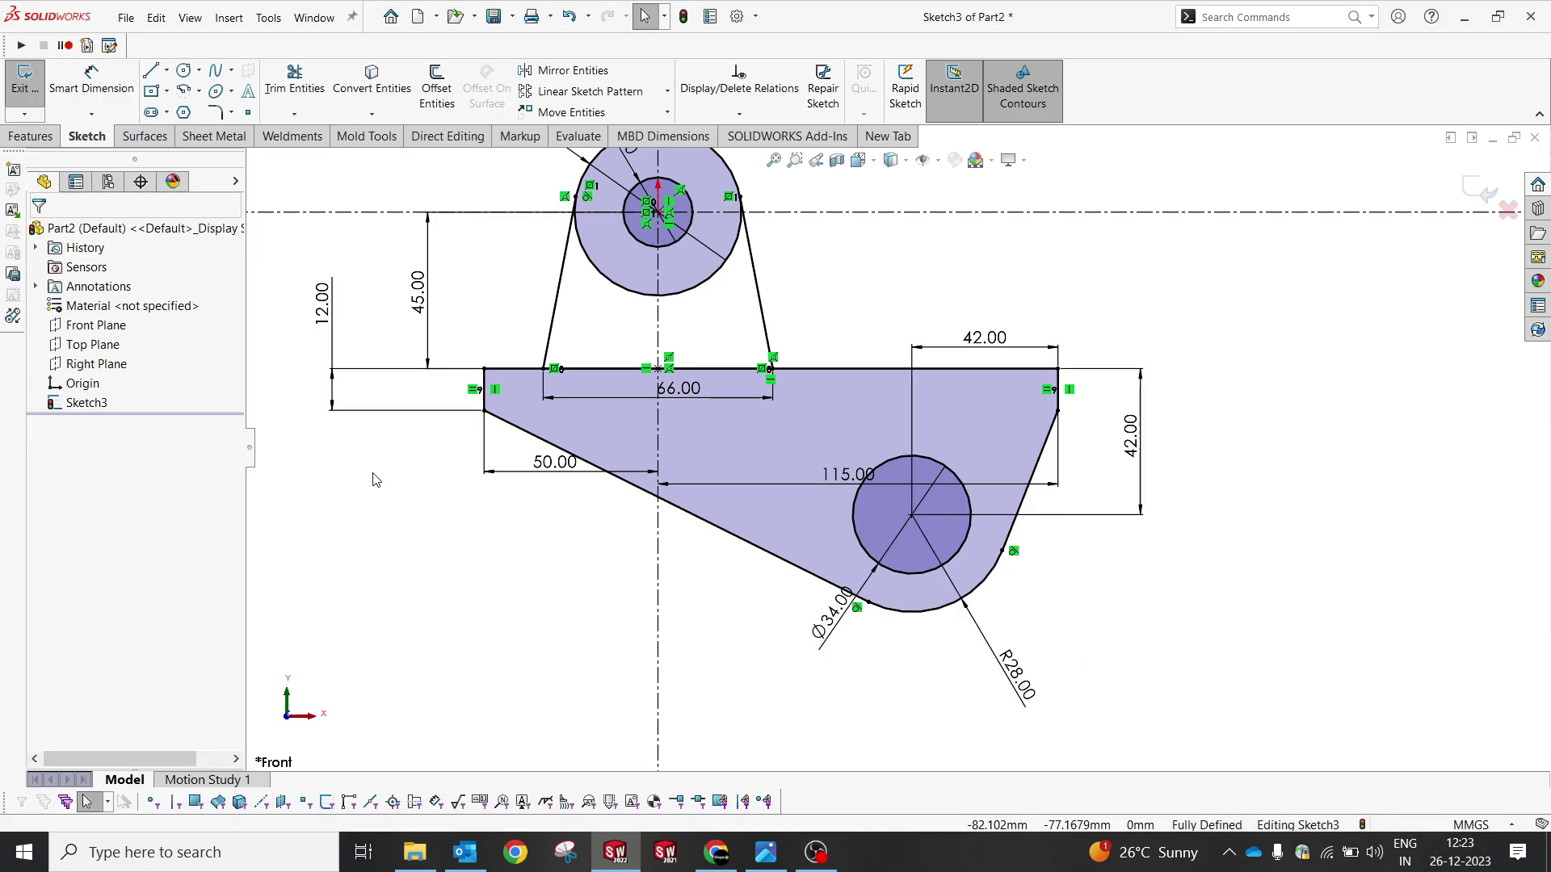
Step: Check the cylinder's dimensions in the reference drawing and exit the sketch
scroll(772, 454, up, 3)
mouse_move(772, 454)
middle_down()
mouse_move(1050, 339)
mouse_move(1443, 230)
middle_up()
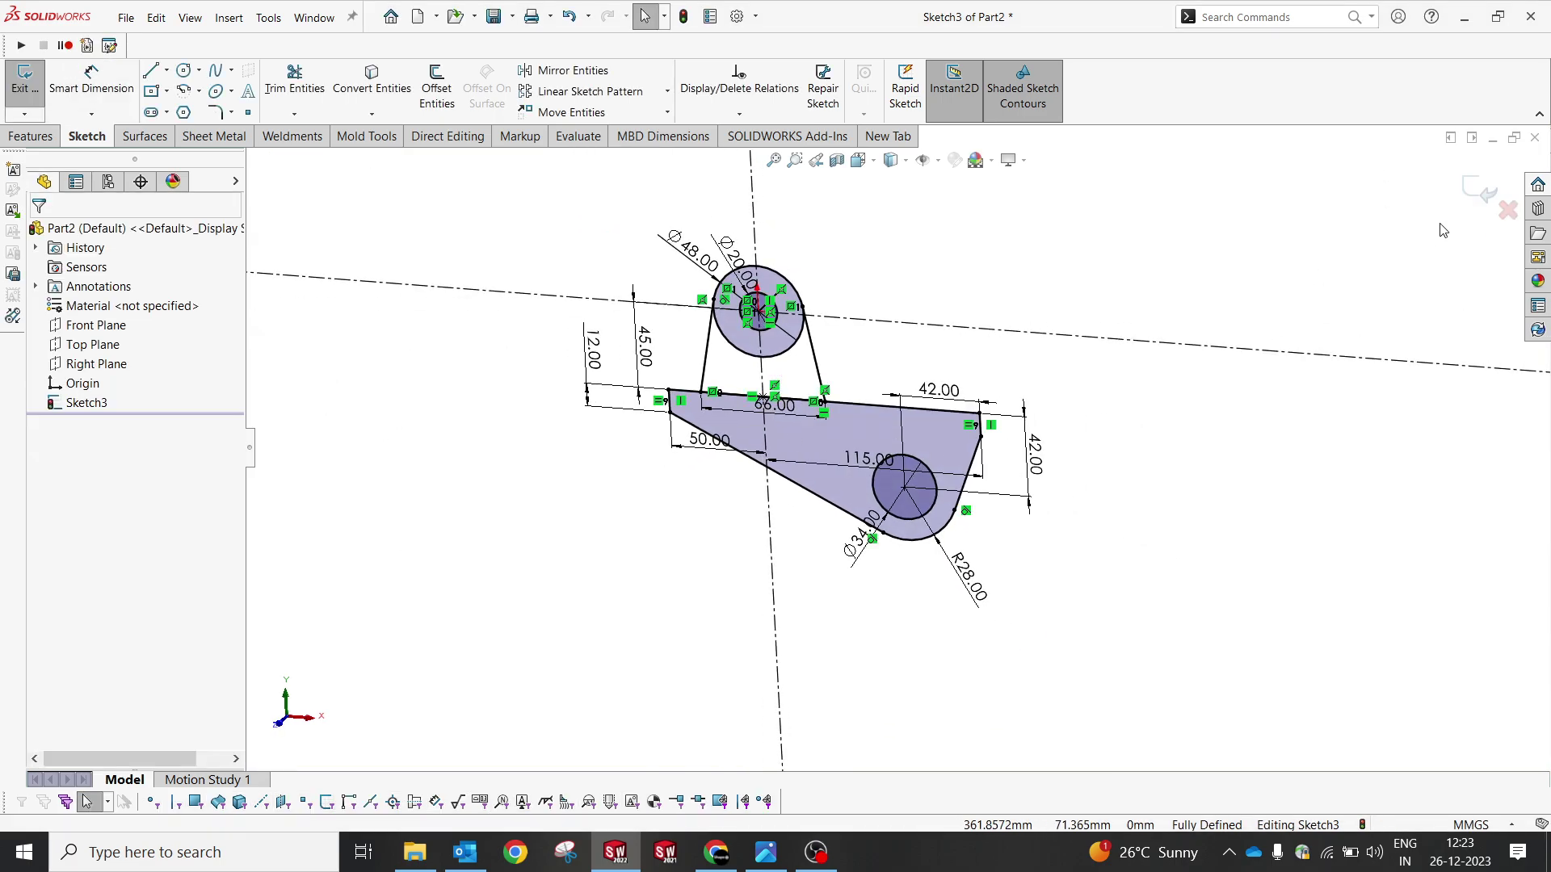
click(766, 853)
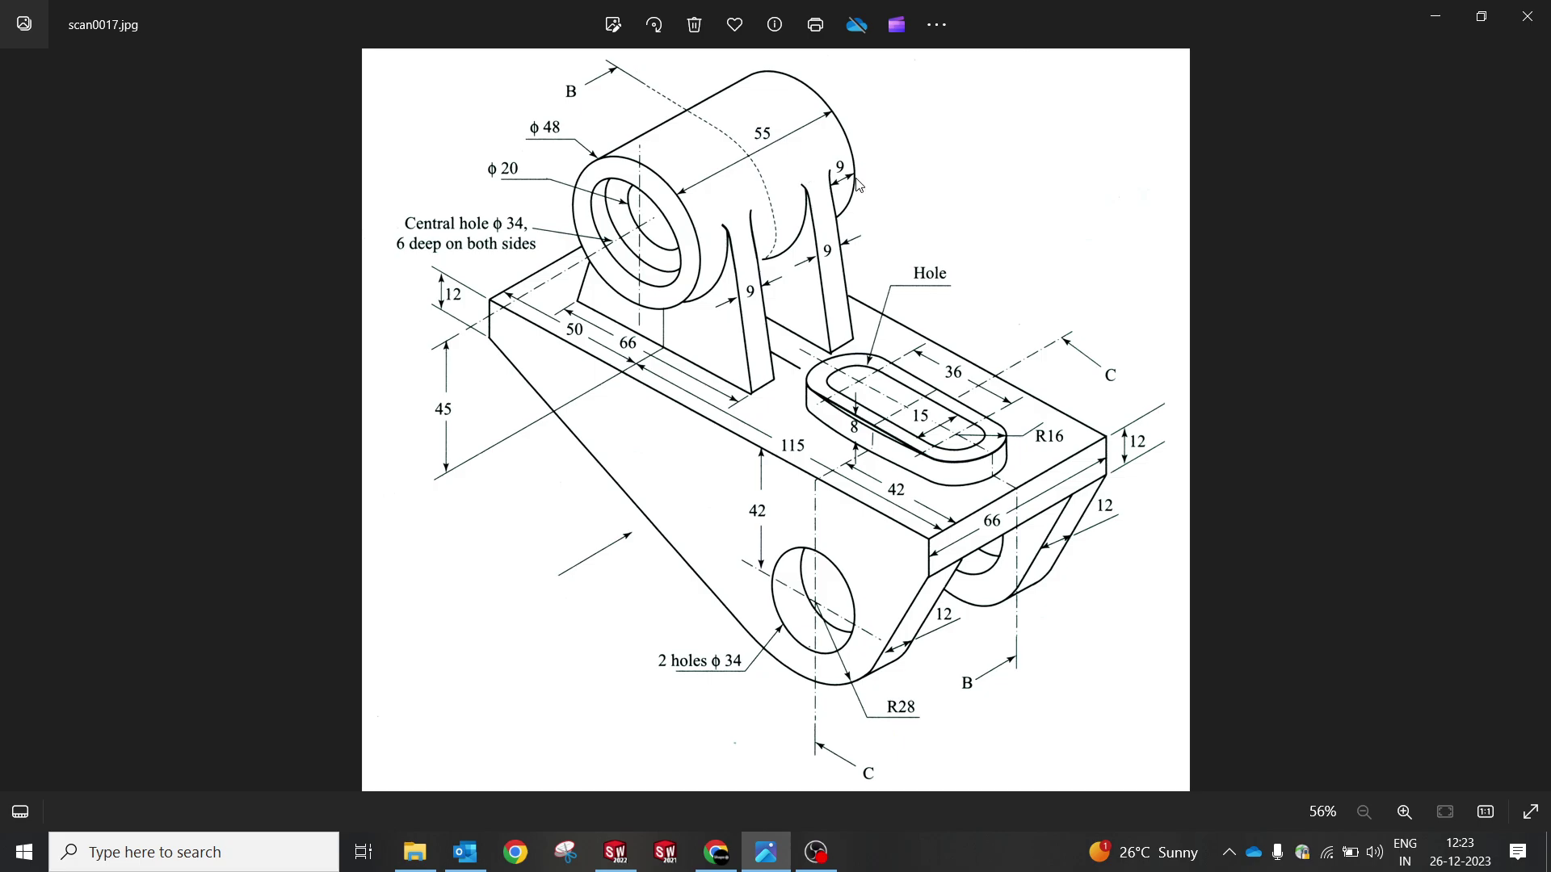
click(1435, 19)
click(1483, 184)
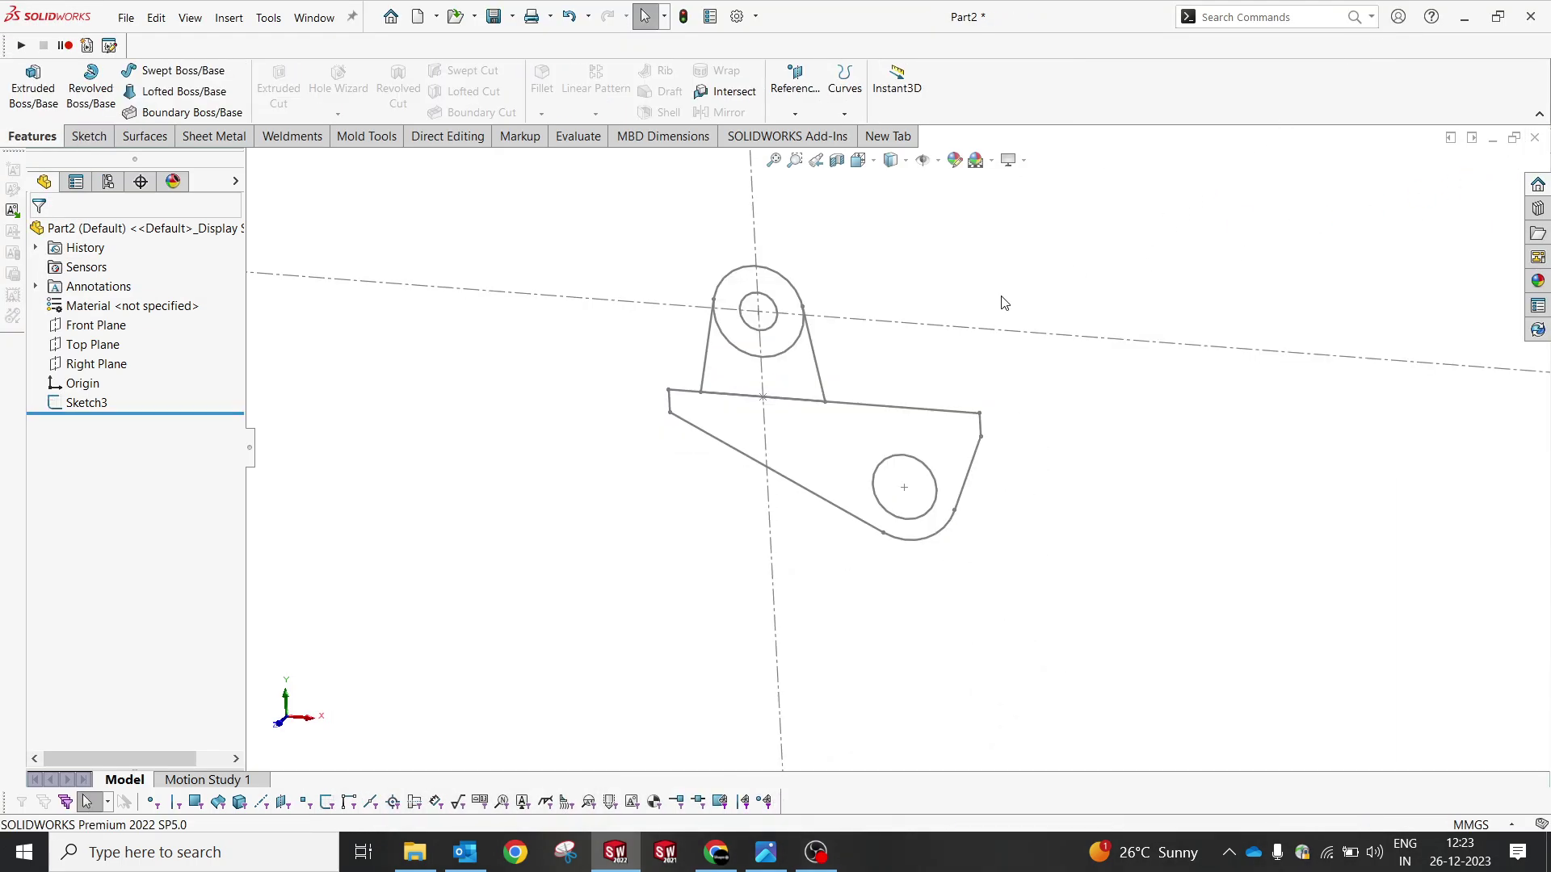
Step: Start an Extruded Boss and use only the ring region between the two upper circles as its contour
click(33, 88)
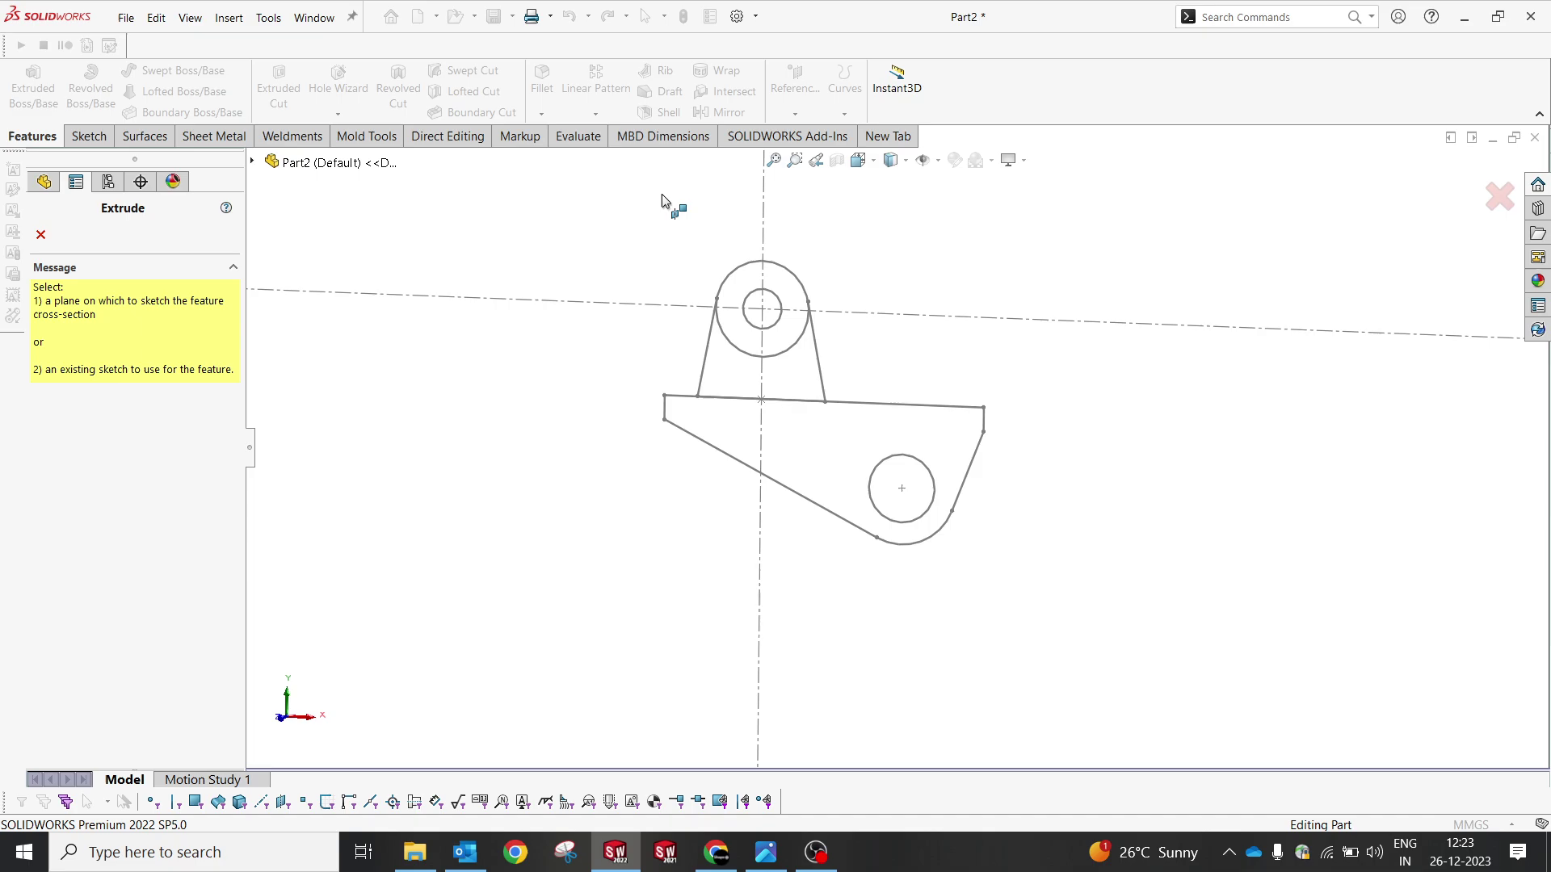
click(781, 267)
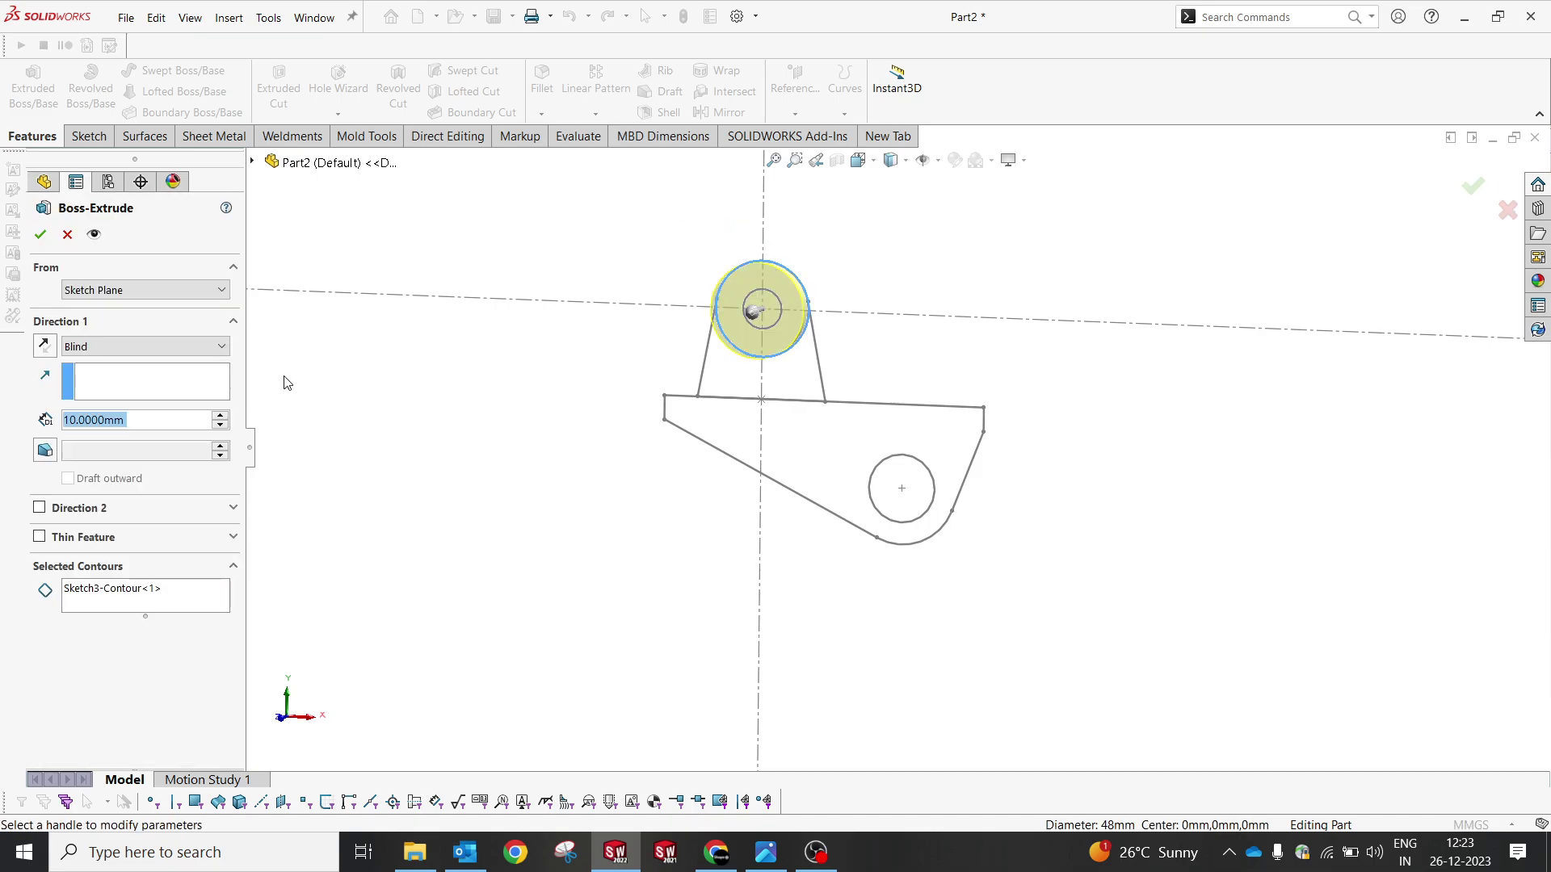
click(83, 589)
key(Delete)
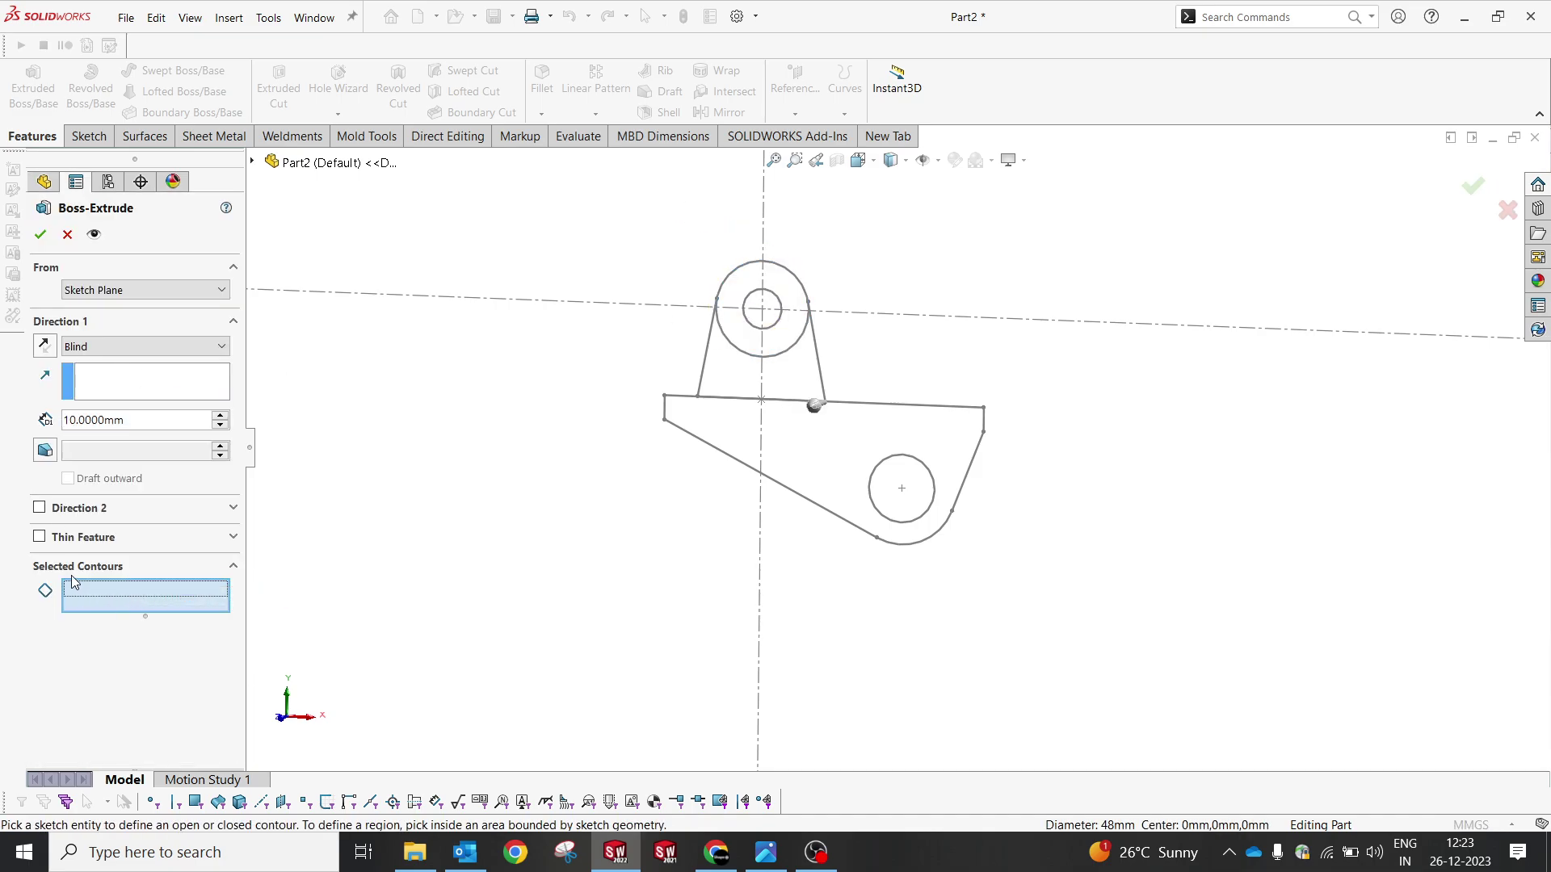
scroll(775, 291, down, 5)
click(705, 408)
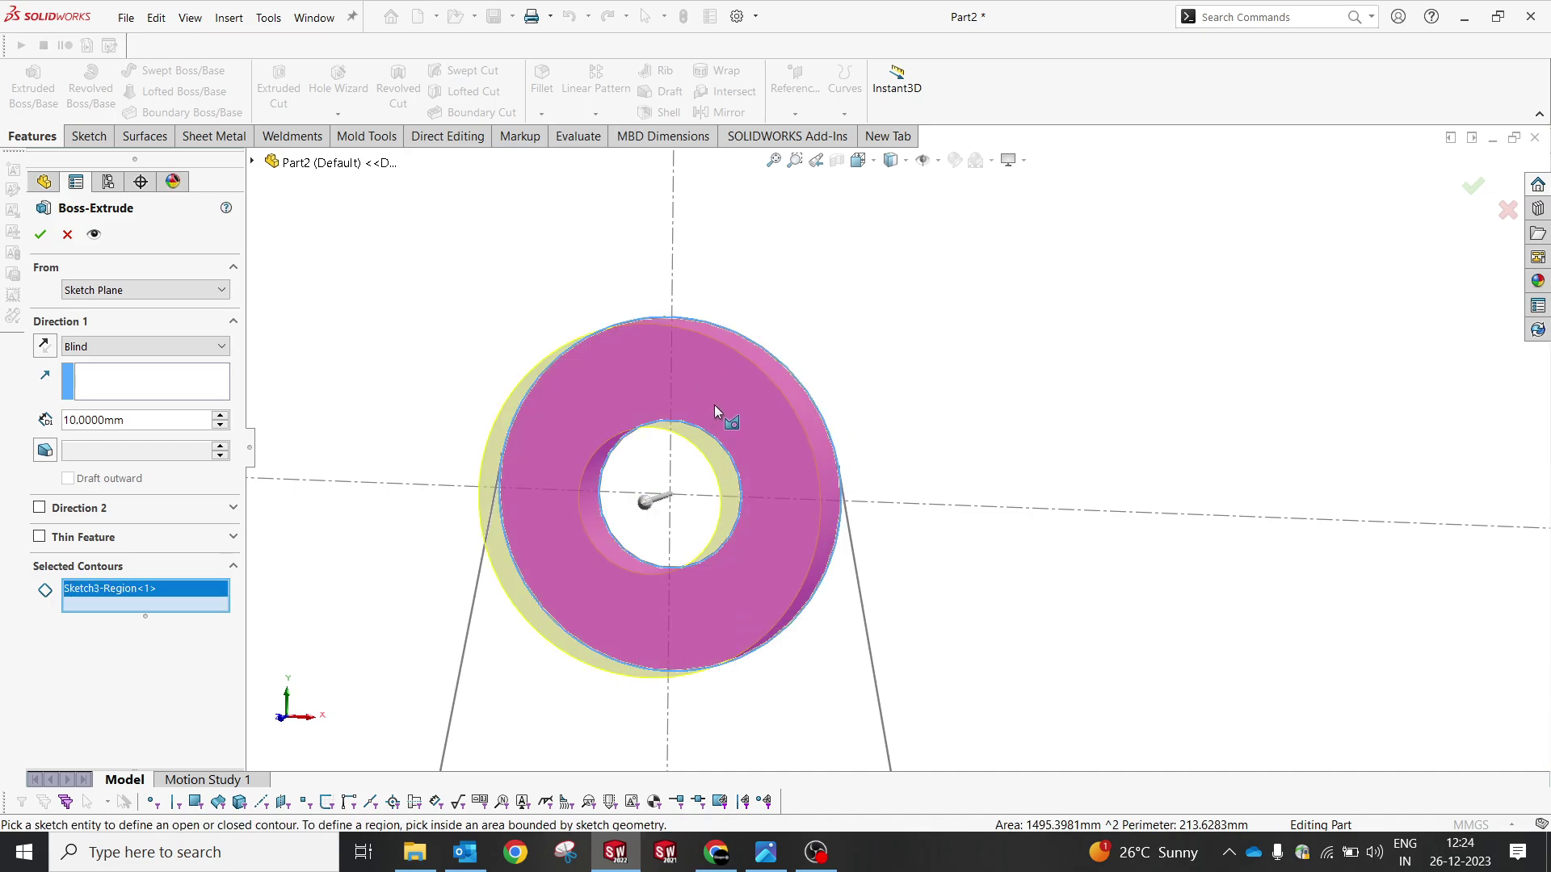
Step: Extrude the ring region 55 mm with the Mid Plane end condition
middle_drag(714, 404, 685, 433)
scroll(685, 433, up, 2)
double_click(142, 423)
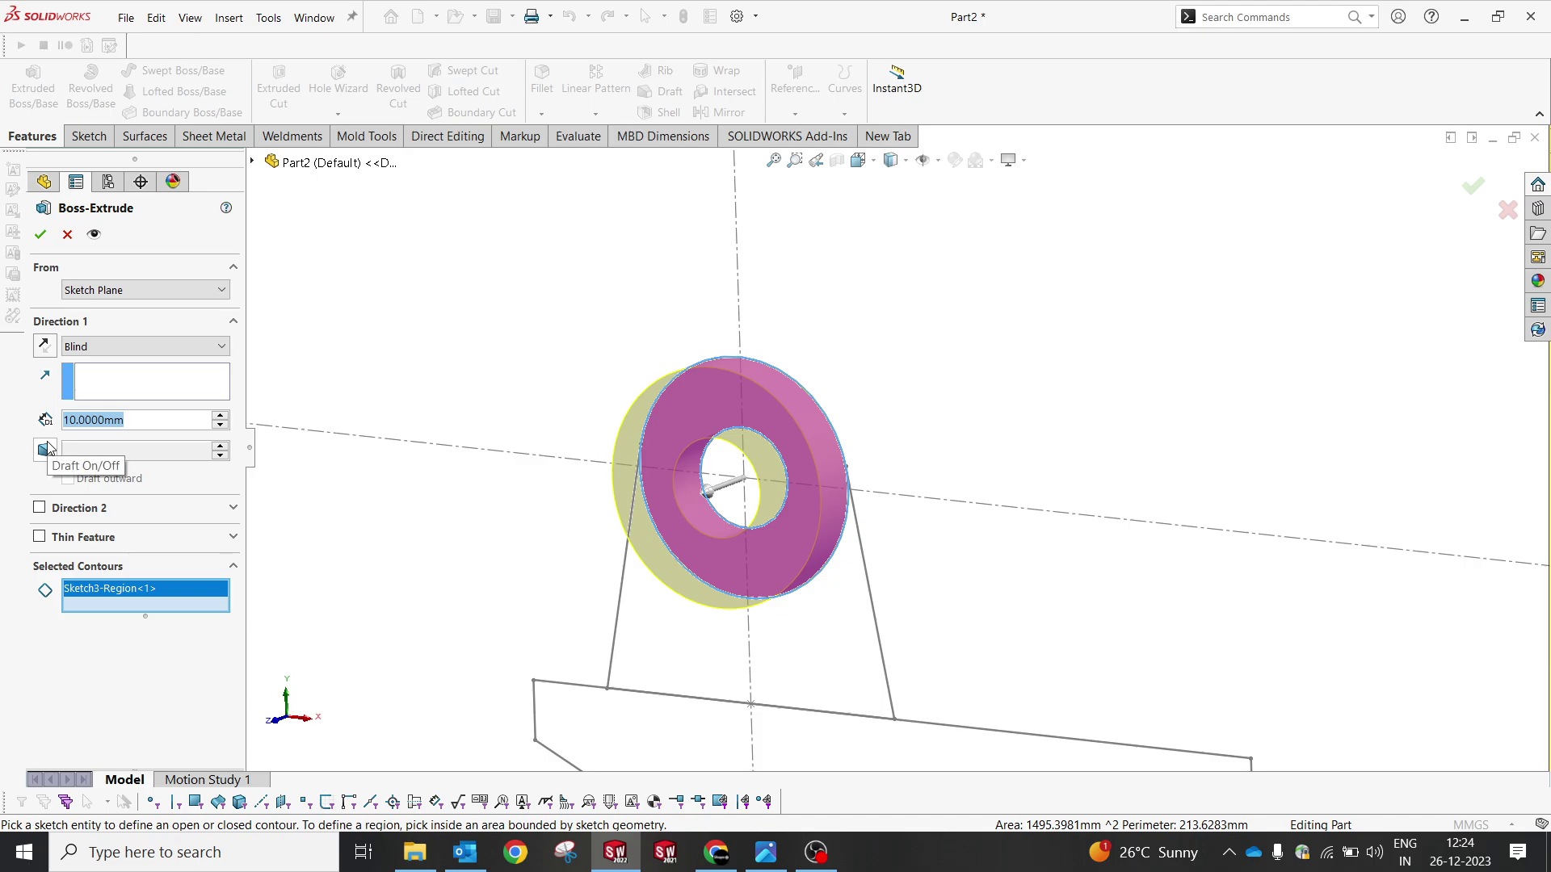
text(55)
key(Return)
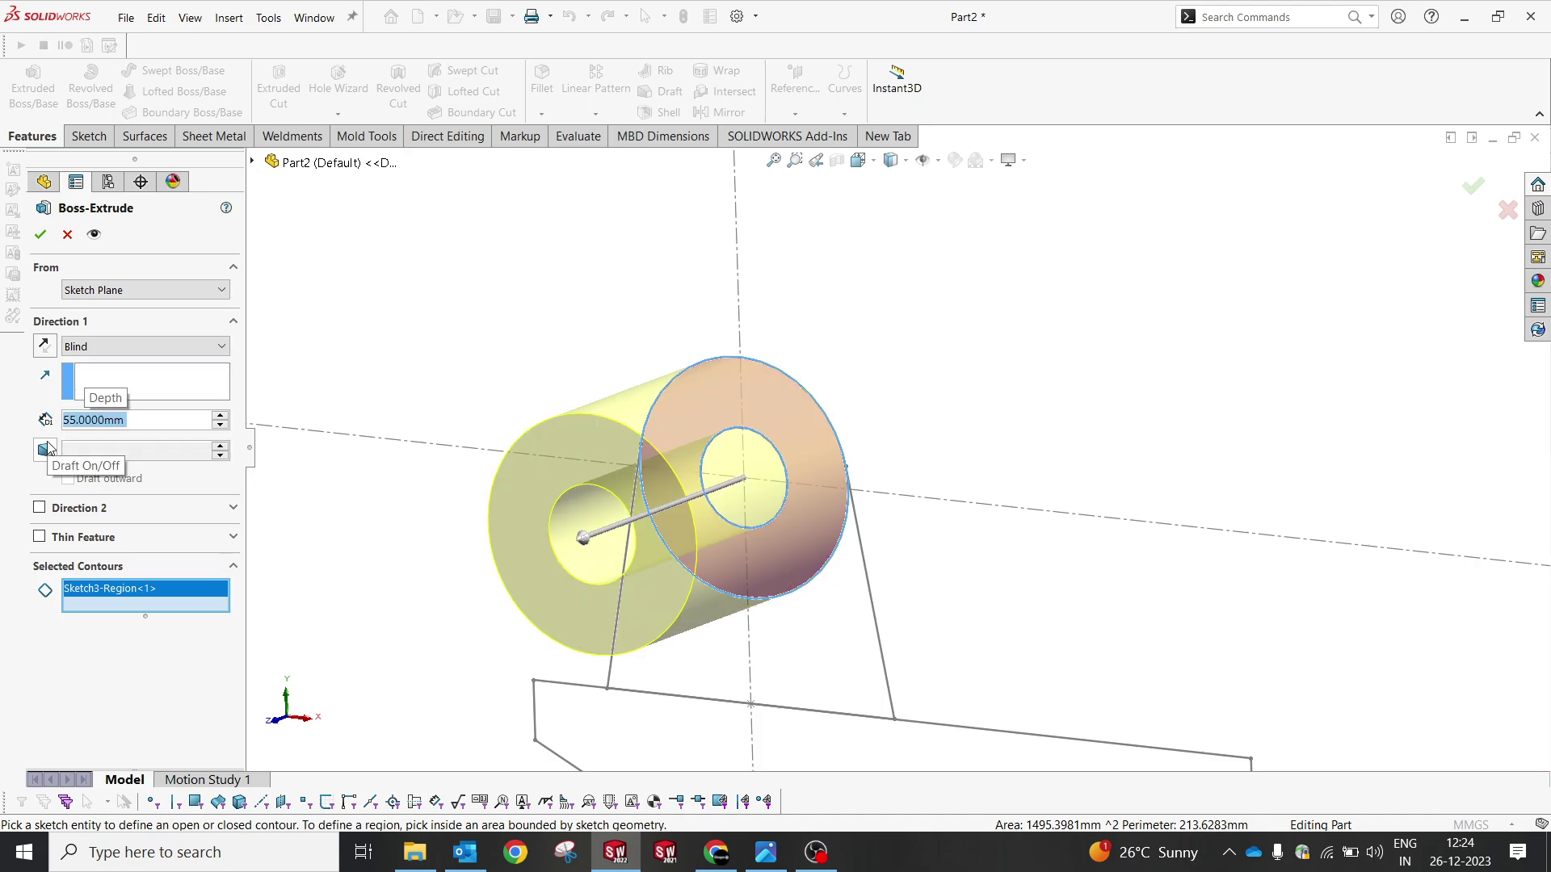
click(134, 348)
click(97, 434)
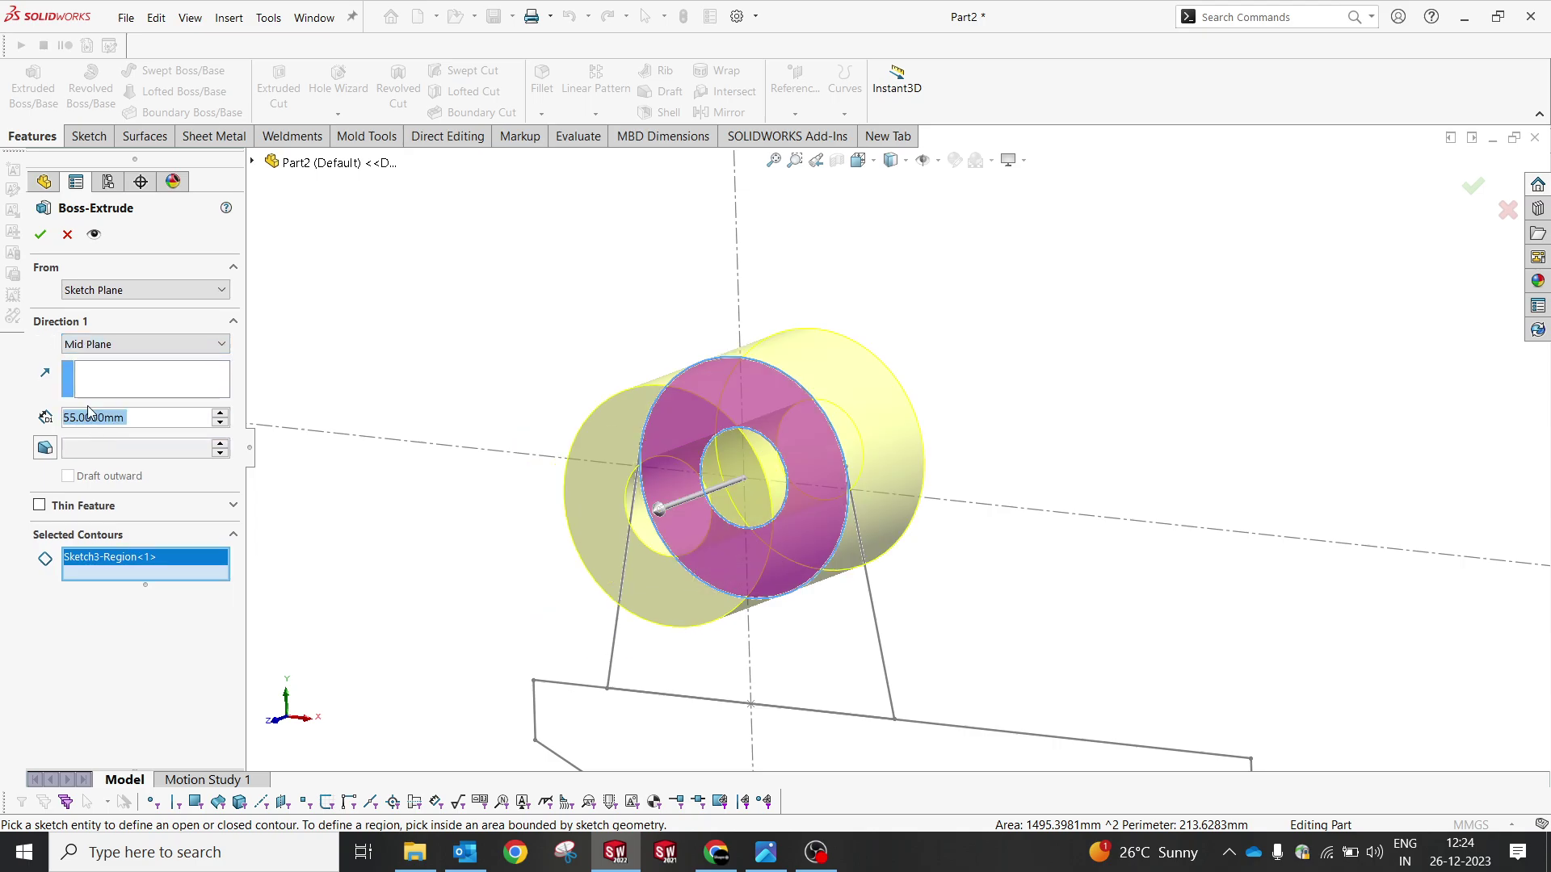
click(42, 235)
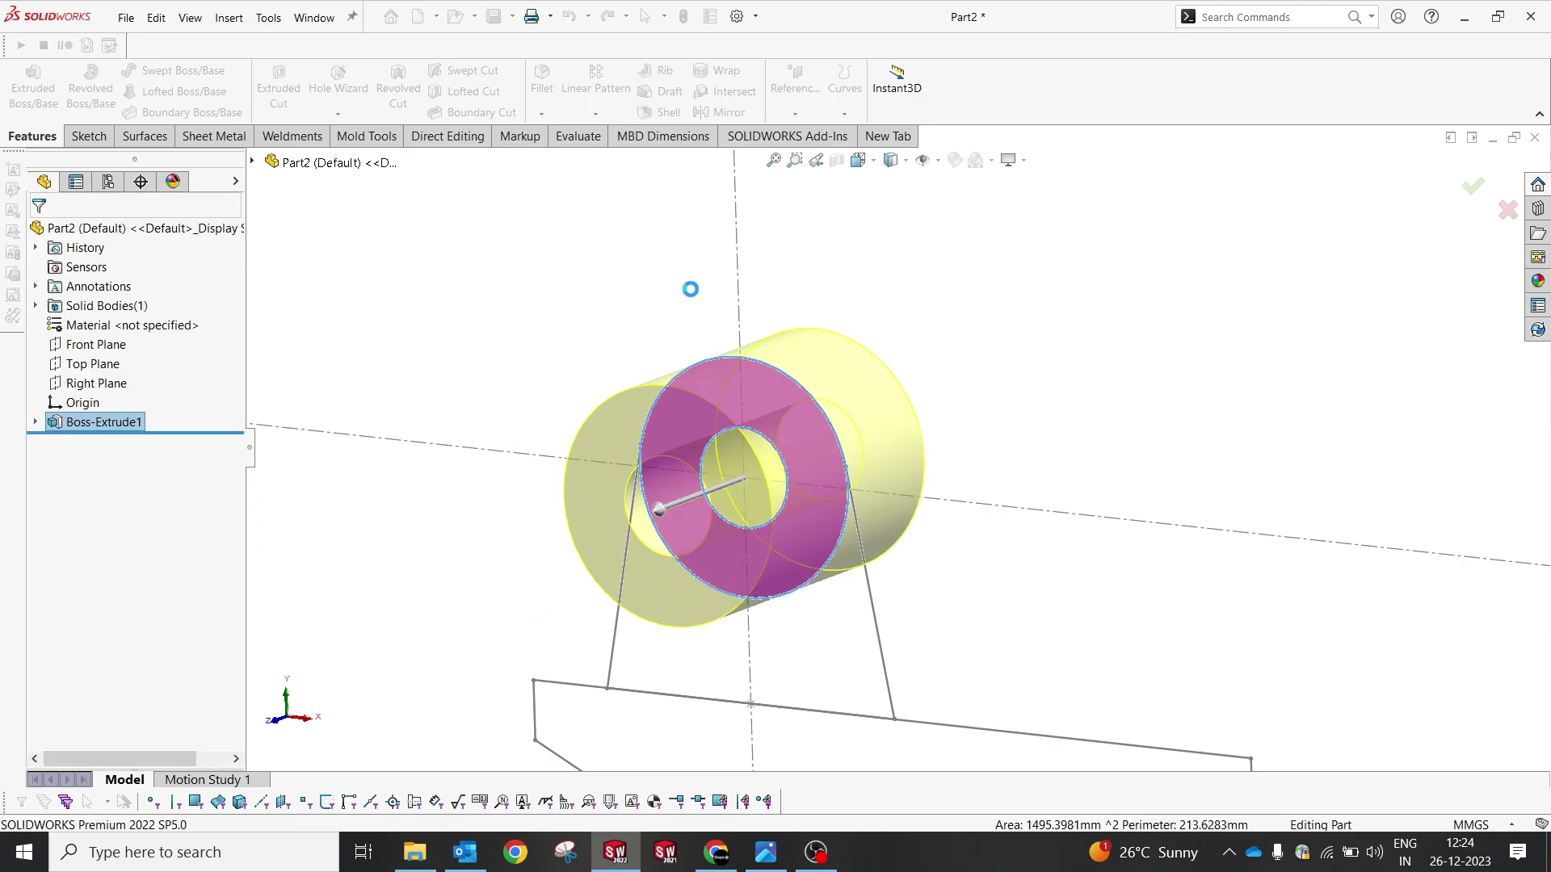
Step: Show the sketch used by the cylinder extrusion so that its other contours can be reused
click(35, 422)
click(105, 441)
click(142, 401)
key(Escape)
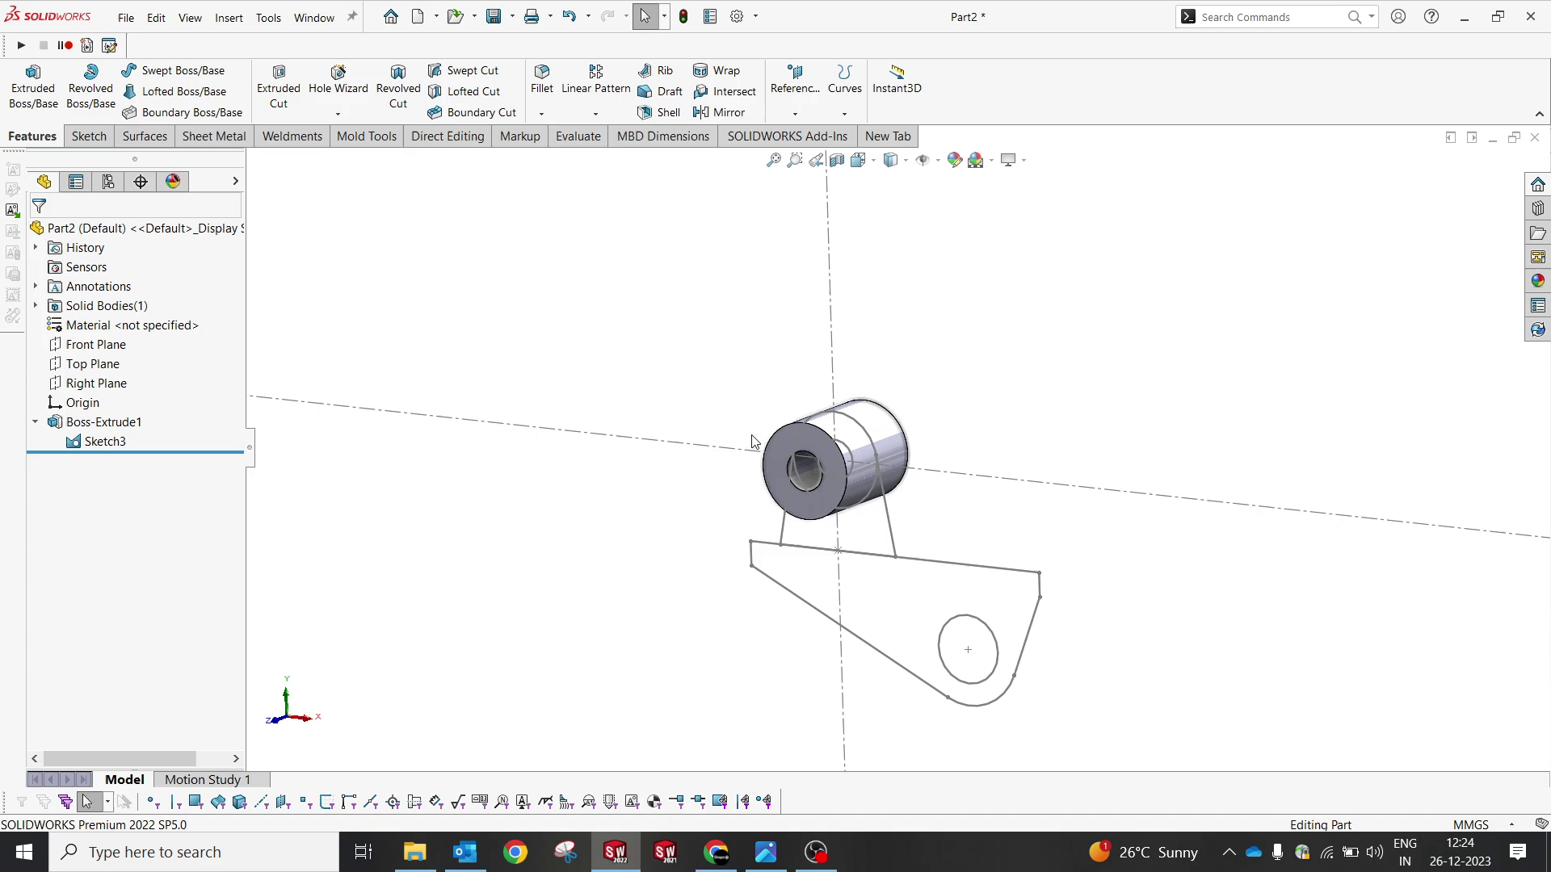
middle_drag(752, 442, 887, 478)
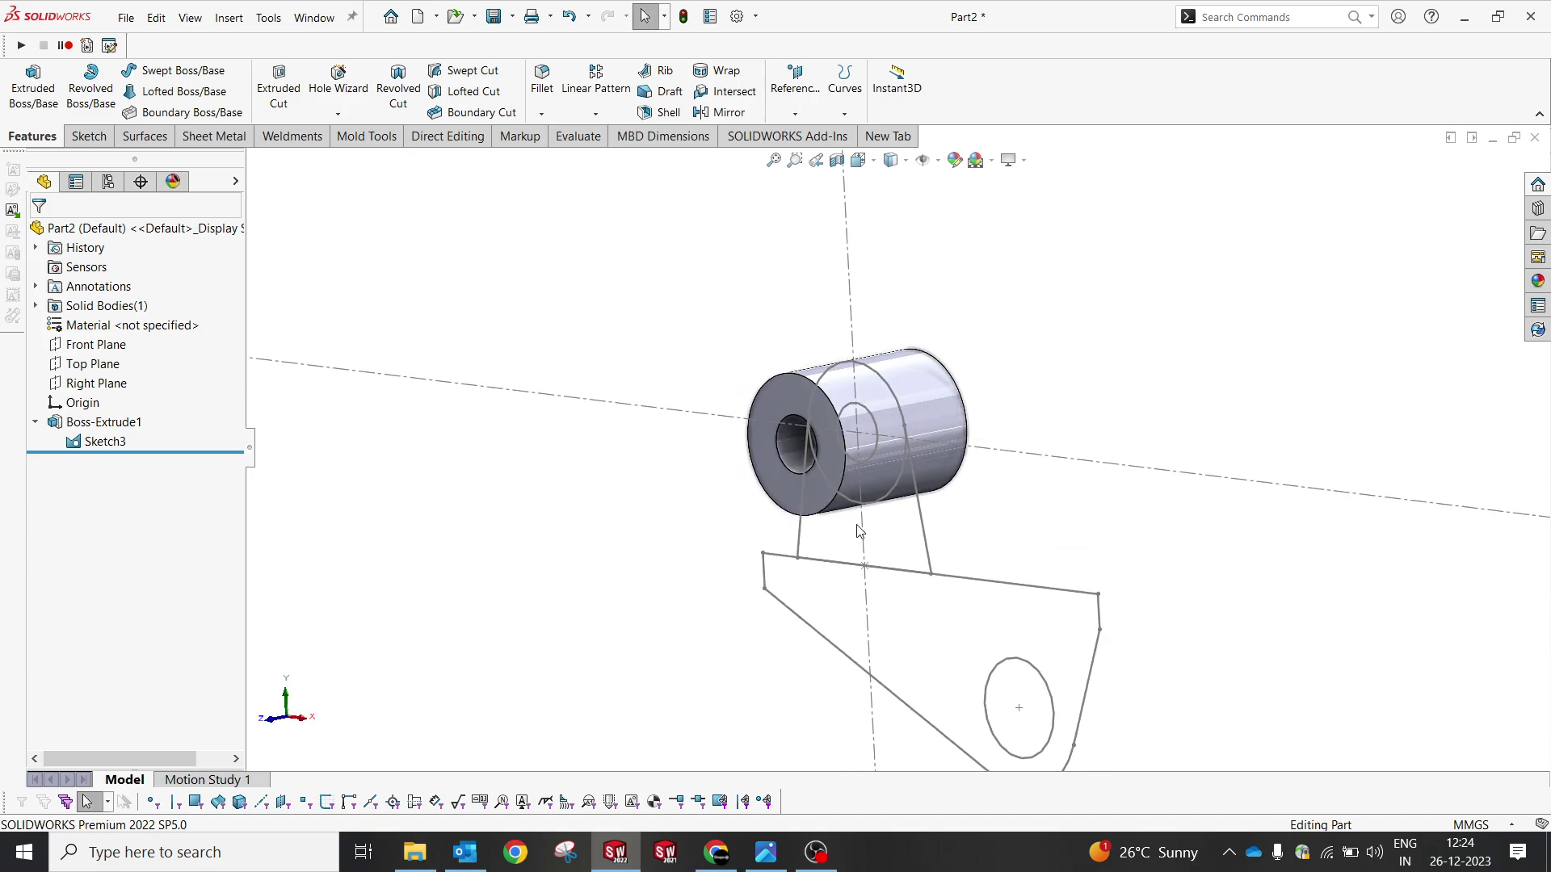
Step: Start a sketch on the cylinder's front face and convert the support's slanted sides, base line and outer circle from the visible sketch
scroll(859, 530, down, 3)
click(759, 473)
click(824, 426)
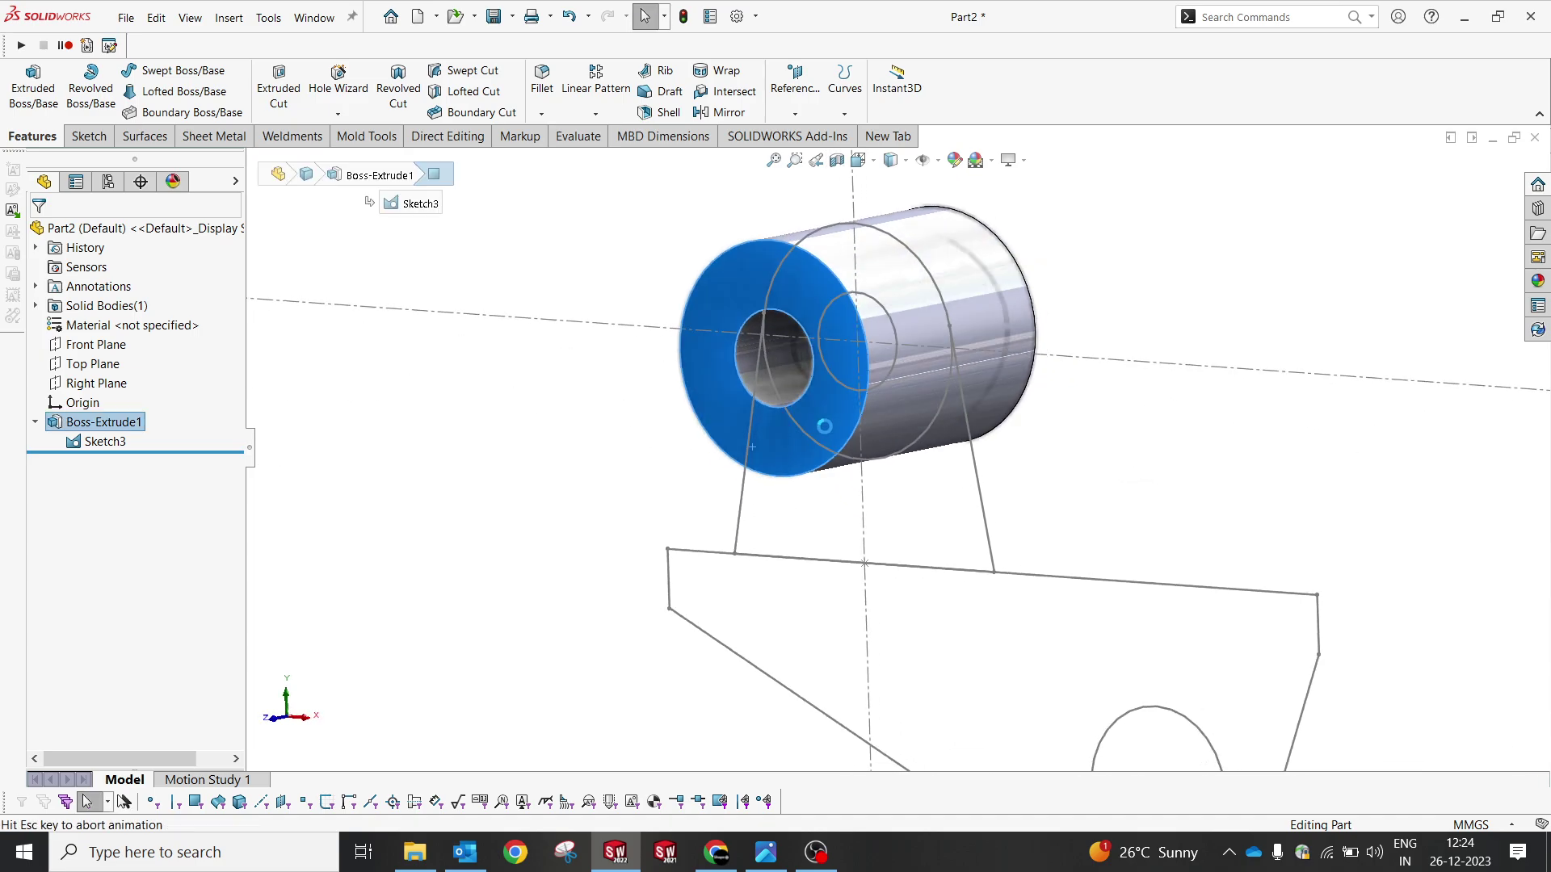
mouse_move(873, 315)
middle_down()
mouse_move(851, 277)
mouse_move(850, 313)
middle_up()
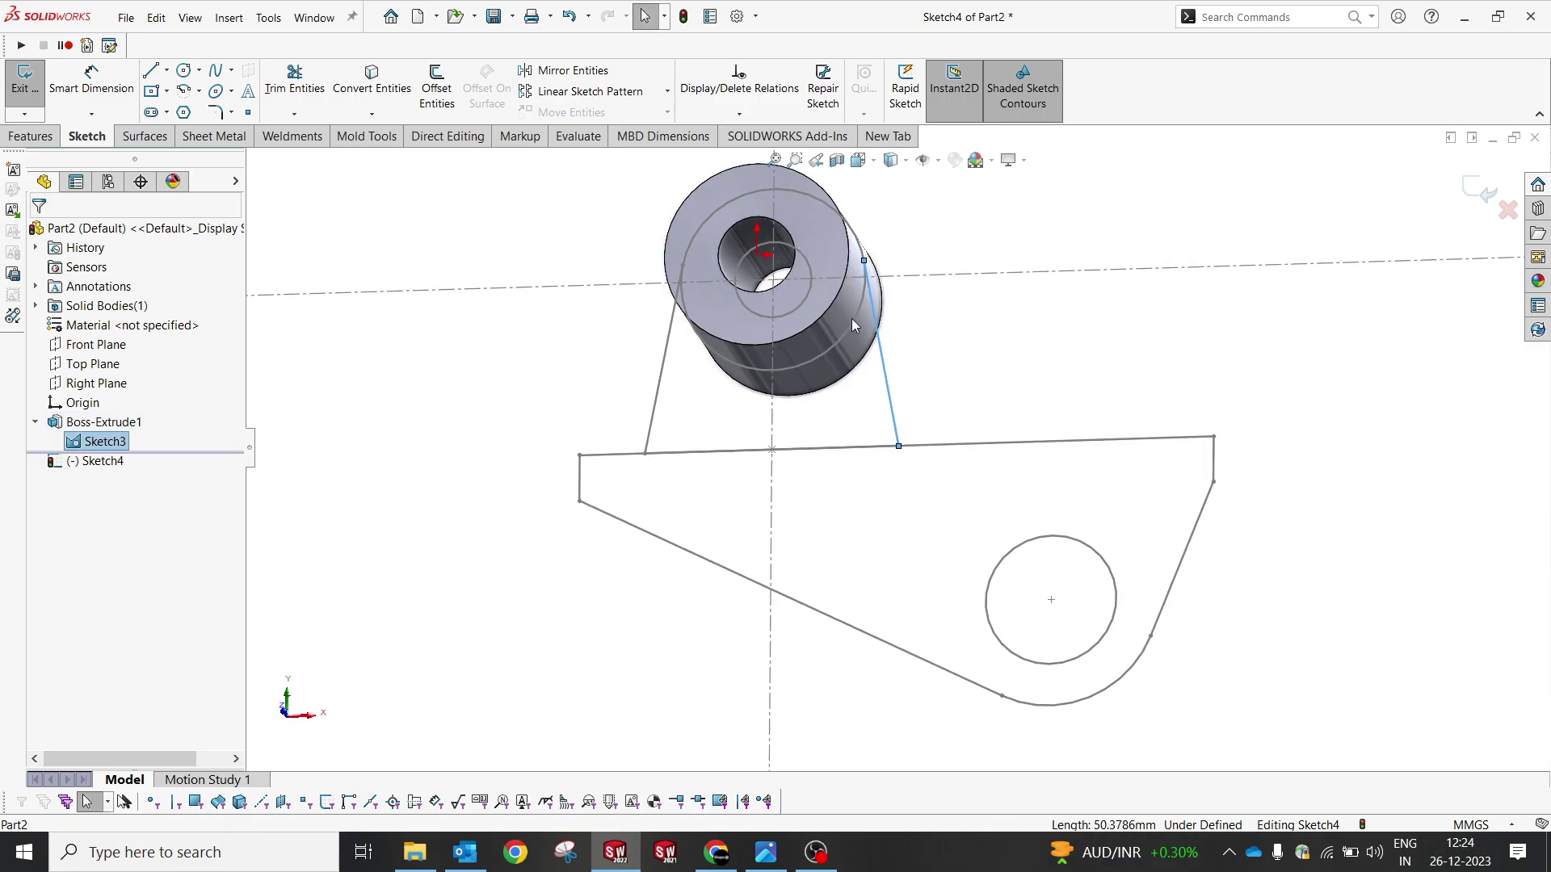
ctrl+click(853, 320)
ctrl+click(660, 384)
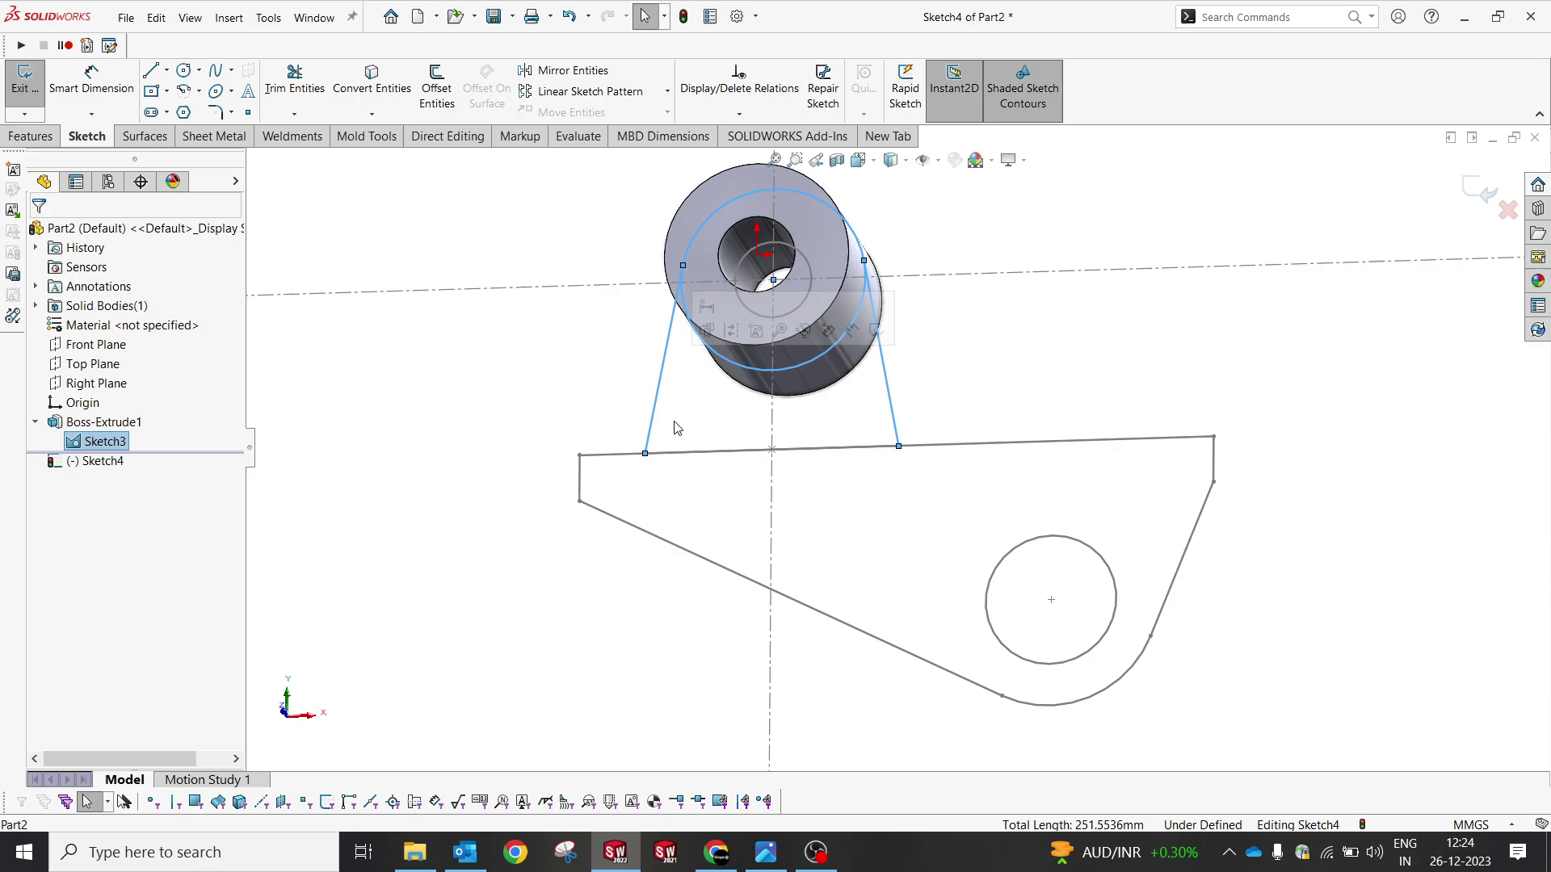
click(371, 85)
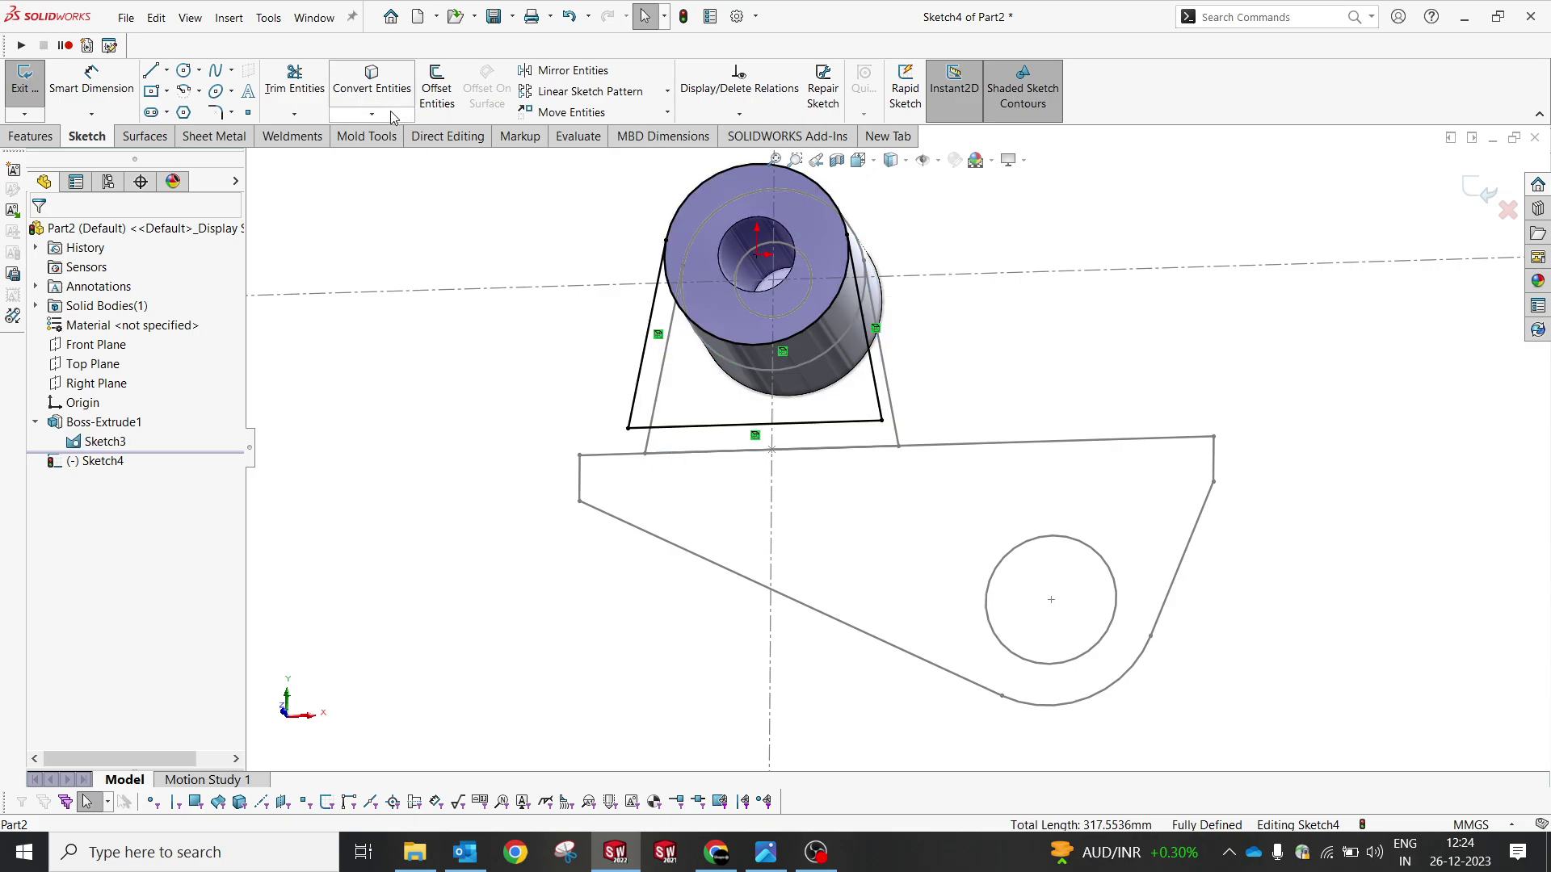
Step: Trim away the upper arc of the converted circle so only the support profile below the cylinder is left
click(295, 81)
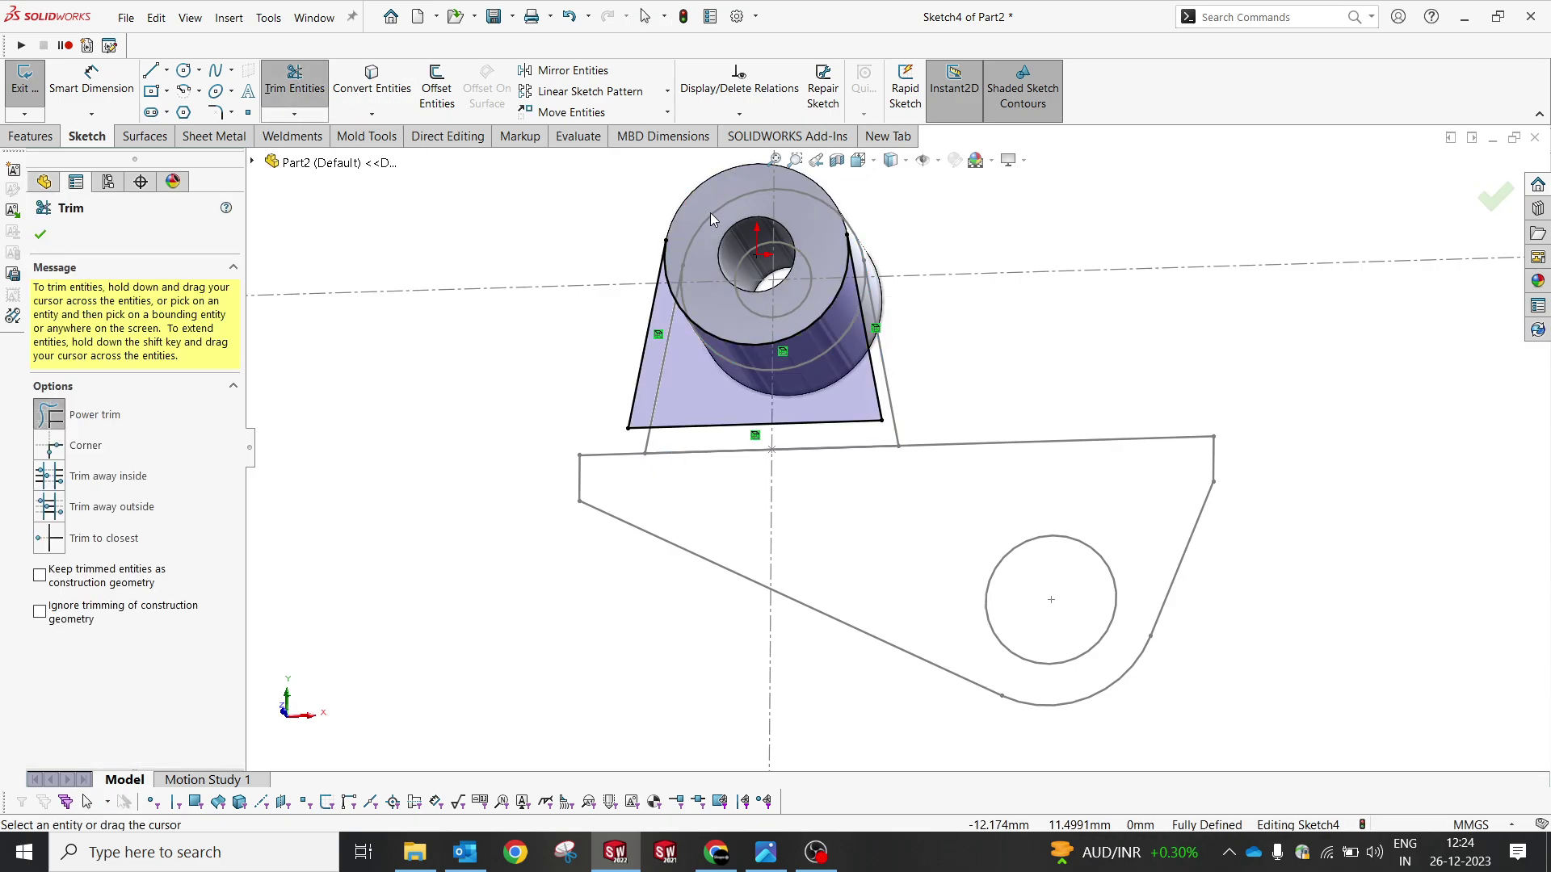
middle_drag(710, 212, 646, 218)
click(40, 234)
Step: Start an Extruded Boss of the support profile with the Blind end condition and a depth of 9 mm
click(31, 136)
click(36, 105)
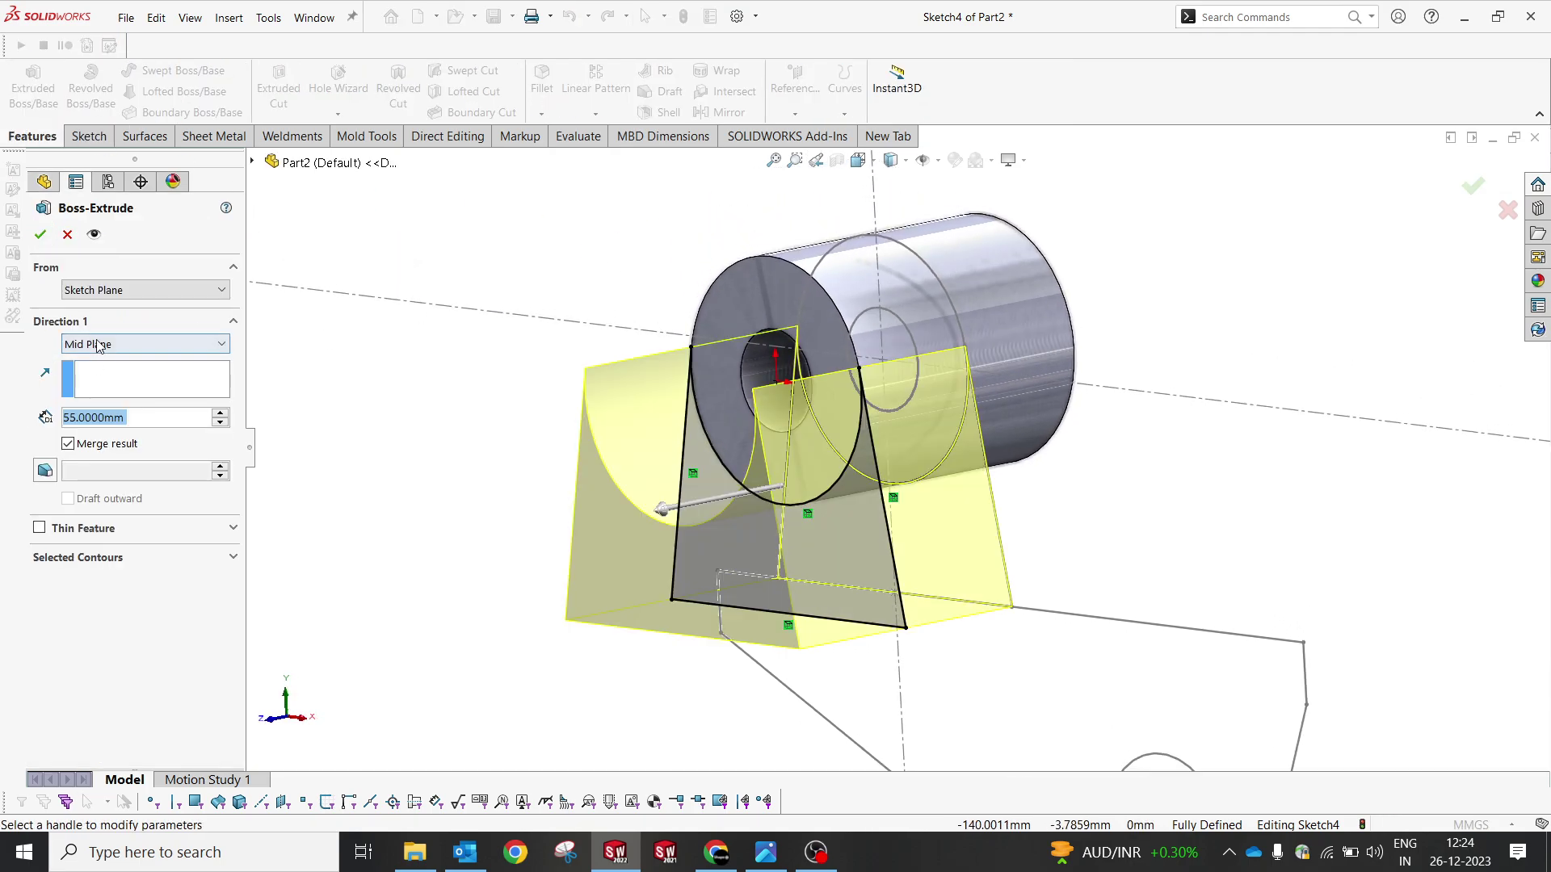
click(96, 346)
click(97, 361)
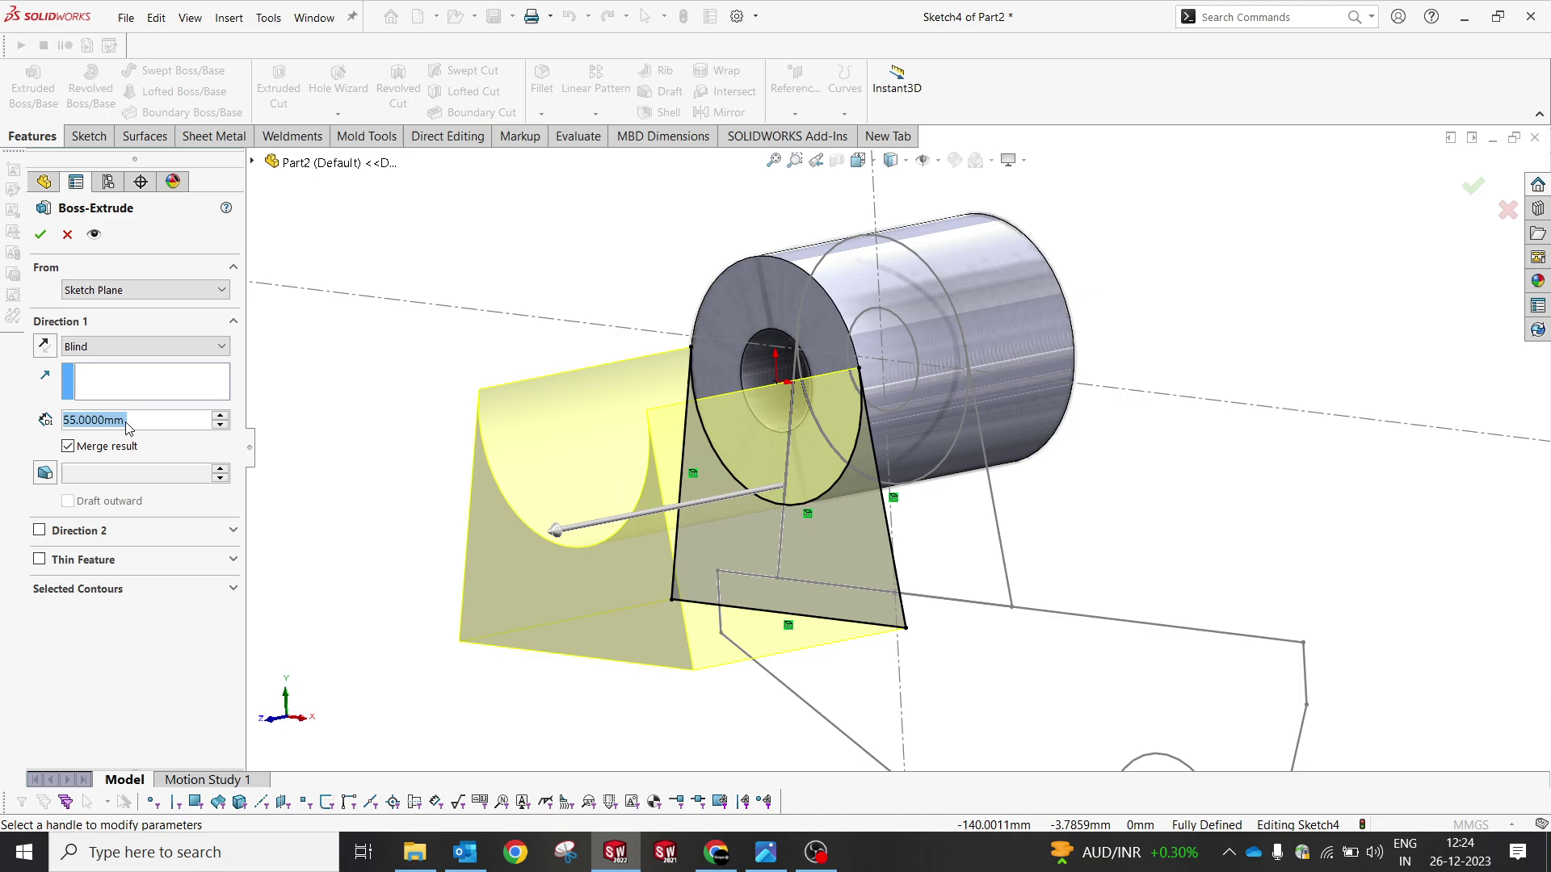
text(9)
key(Return)
Step: Start the support's extrusion from a 9 mm offset, reverse both the offset and the extrusion direction towards the cylinder's middle, and finish it
click(119, 290)
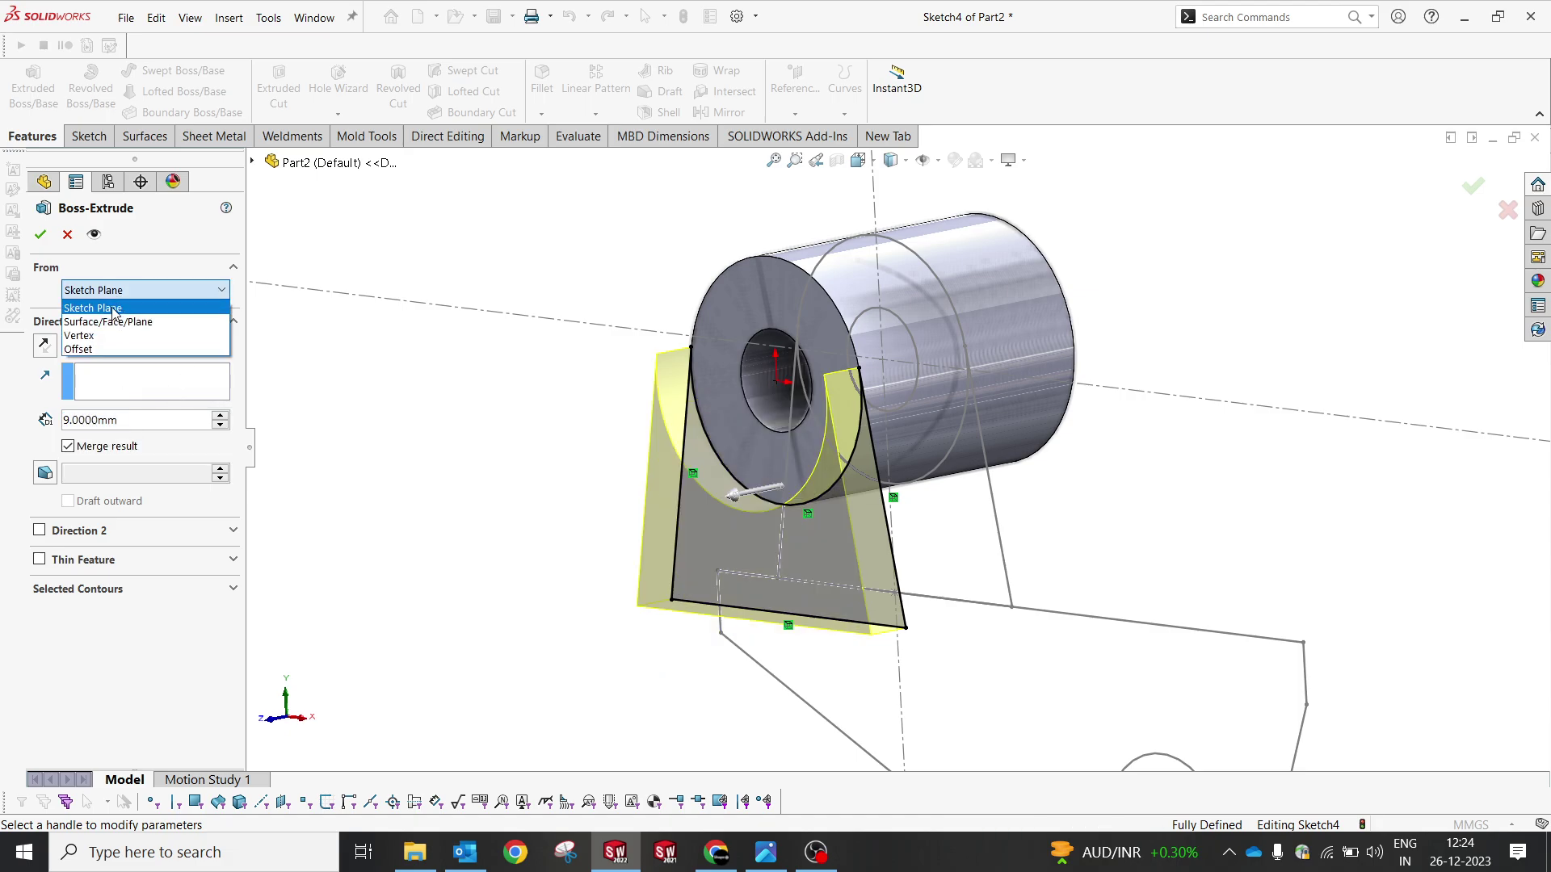
click(97, 348)
text(9)
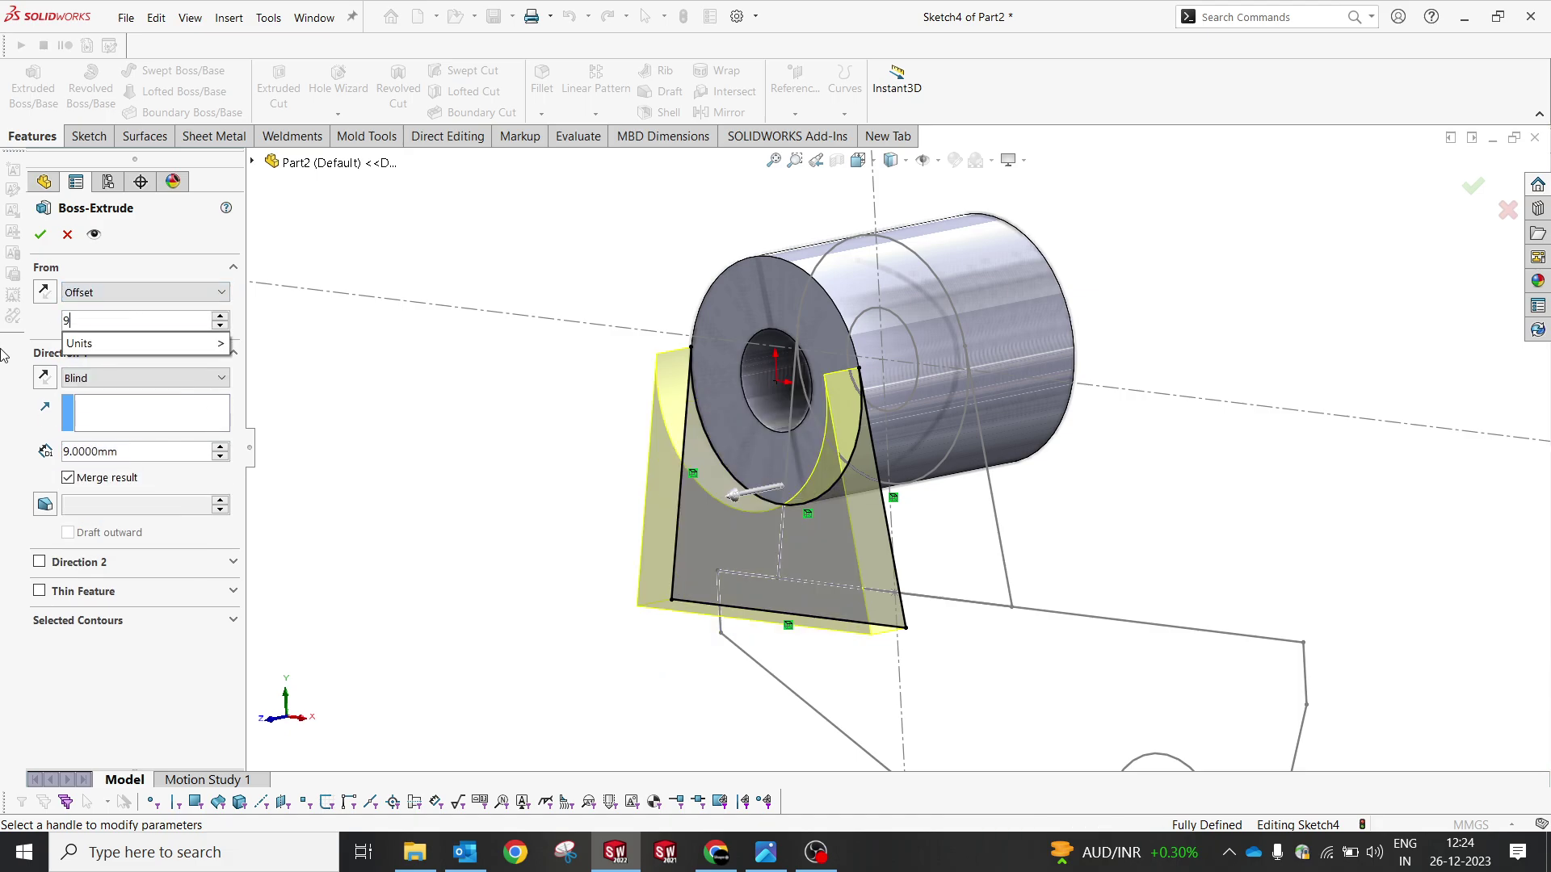
key(Return)
click(45, 377)
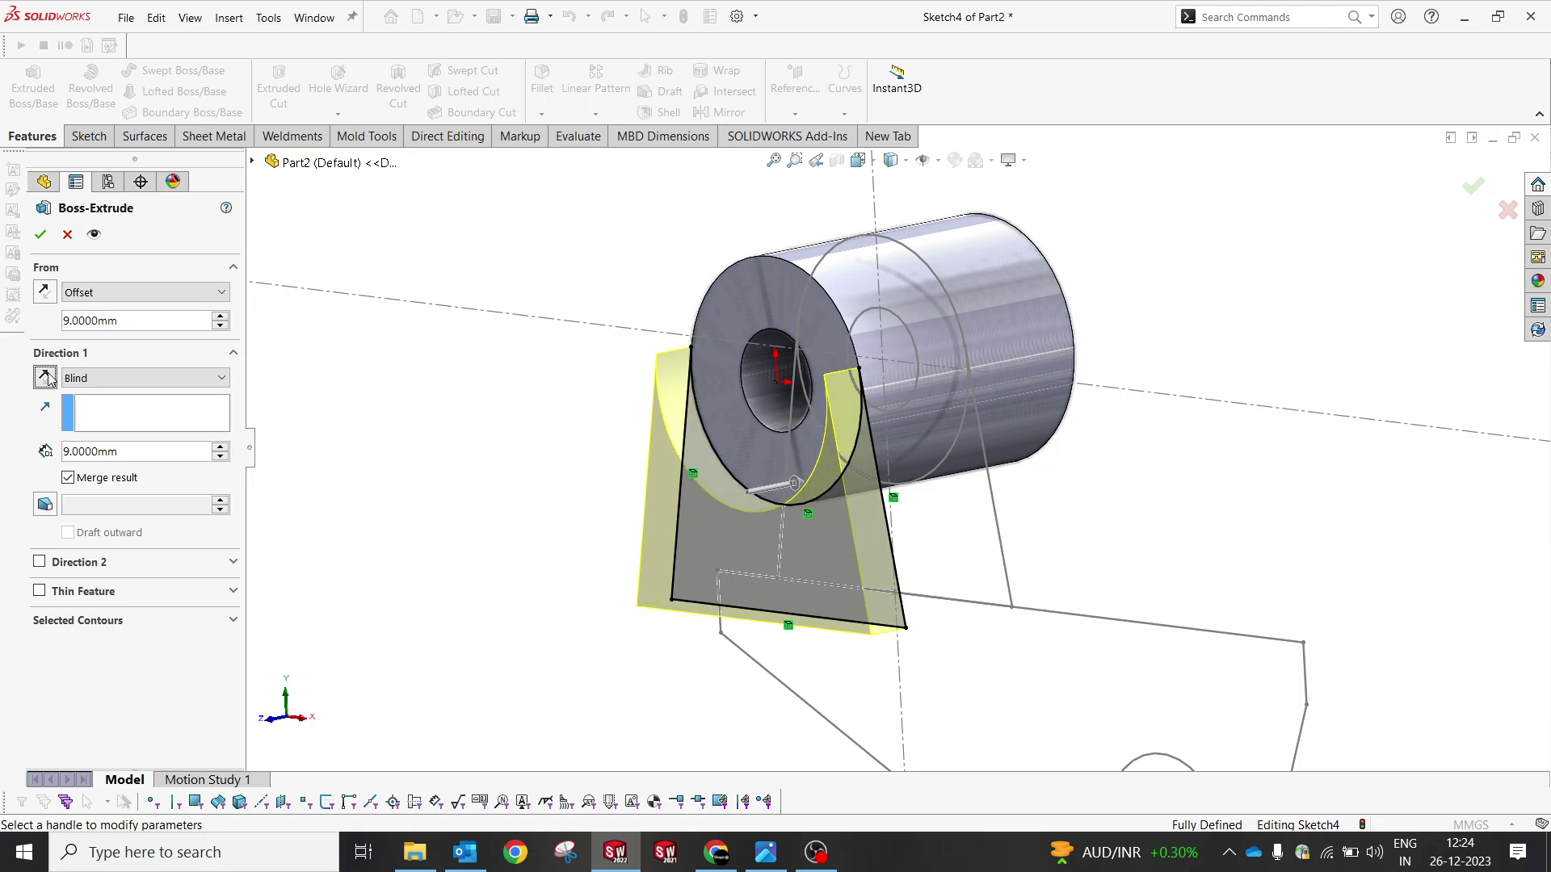
click(45, 292)
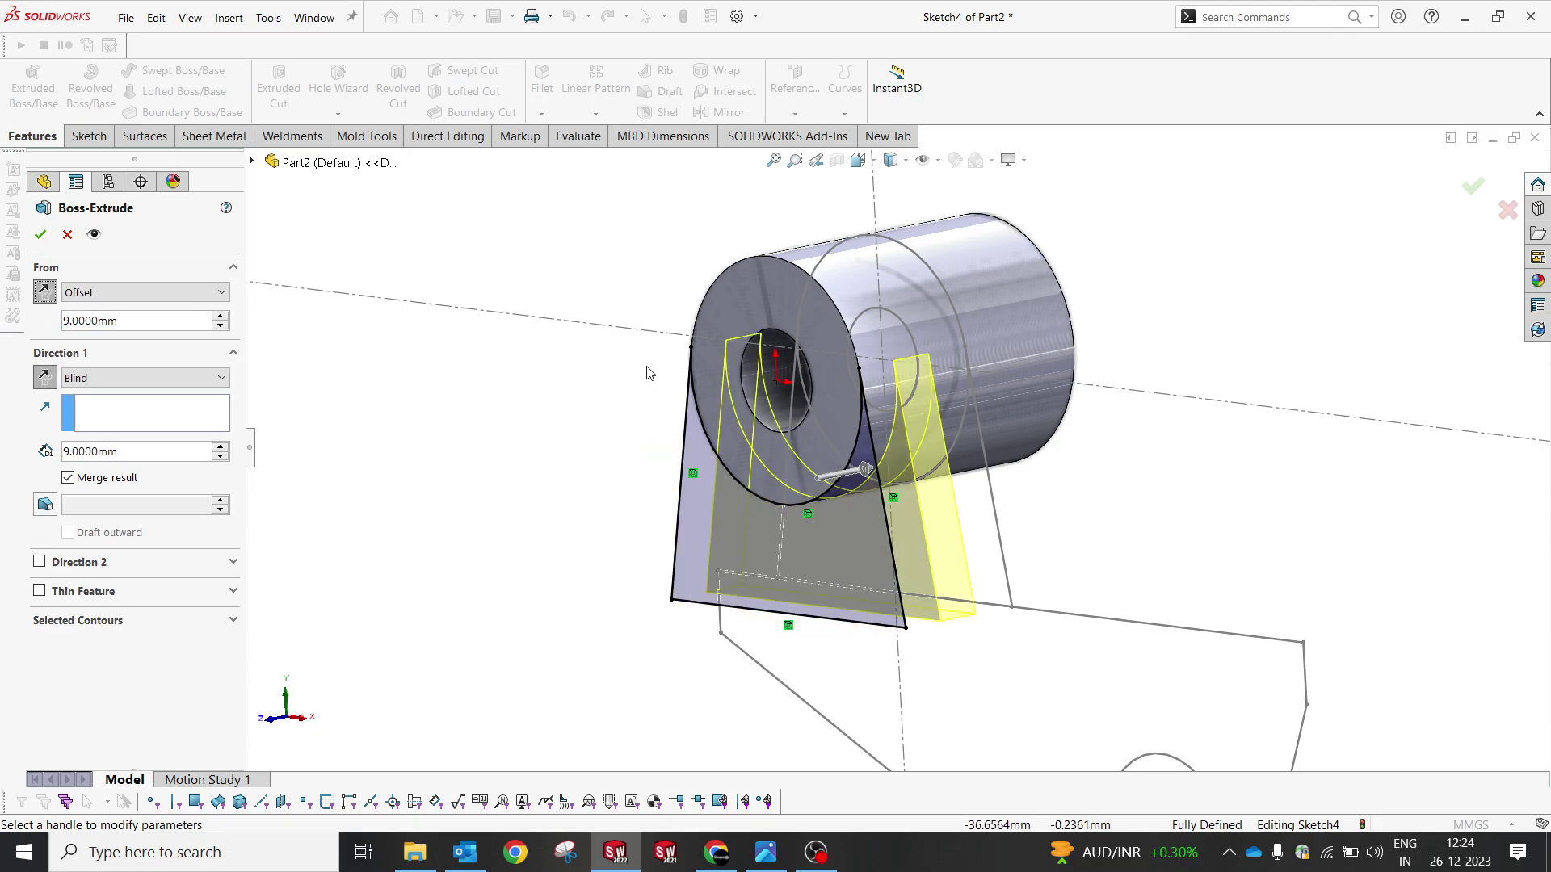
middle_drag(644, 367, 583, 385)
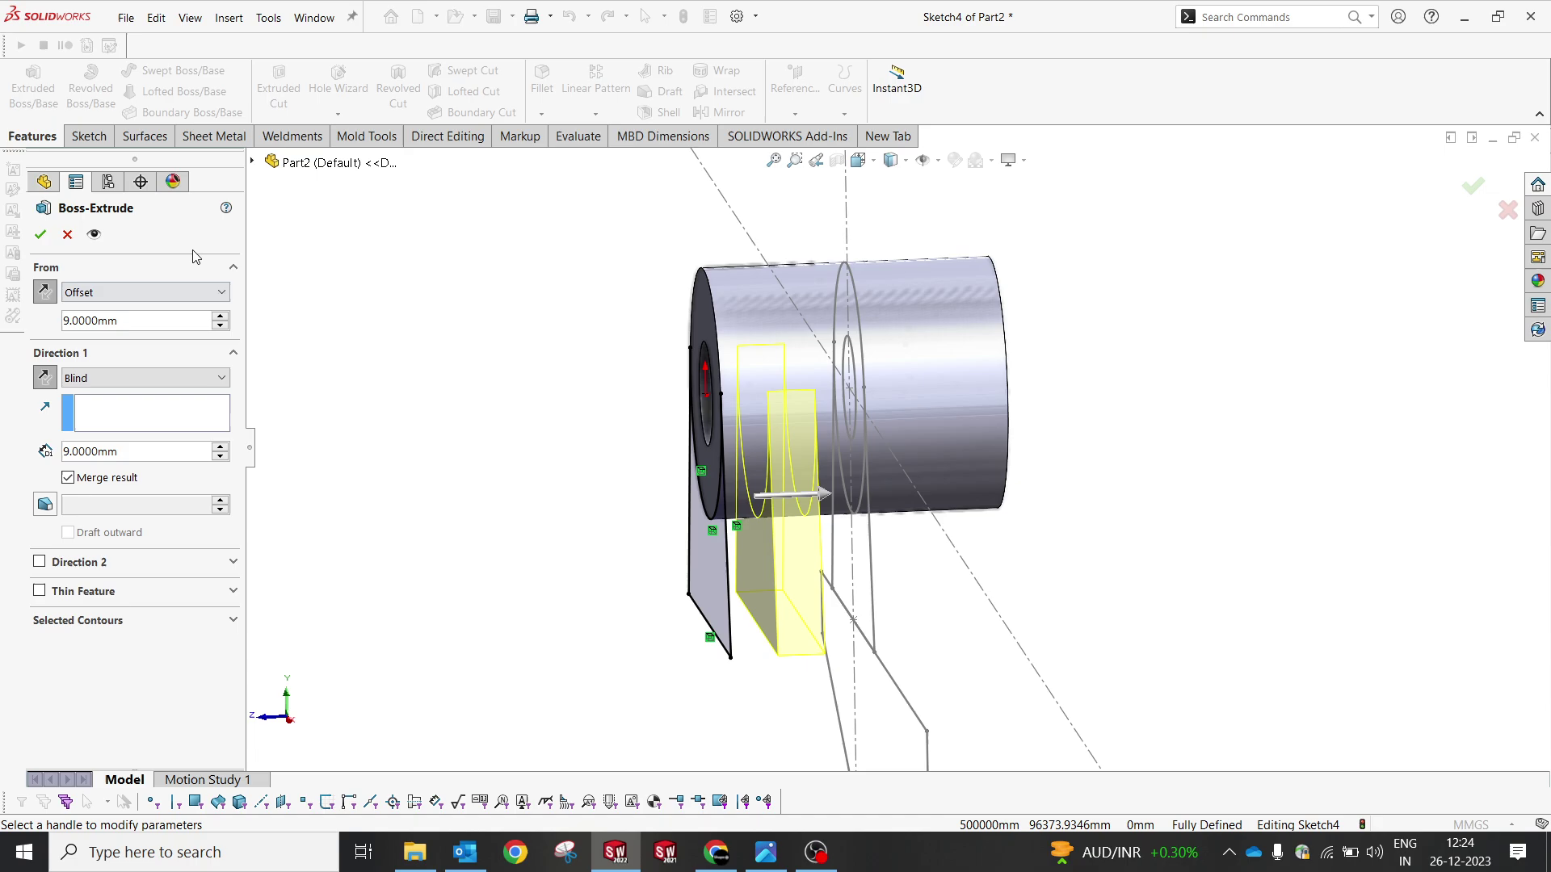
click(40, 234)
Step: Inspect the new support and check the base dimensions in the reference drawing, returning to the SOLIDWORKS part
middle_drag(808, 388, 812, 441)
scroll(846, 511, up, 2)
middle_drag(847, 510, 818, 432)
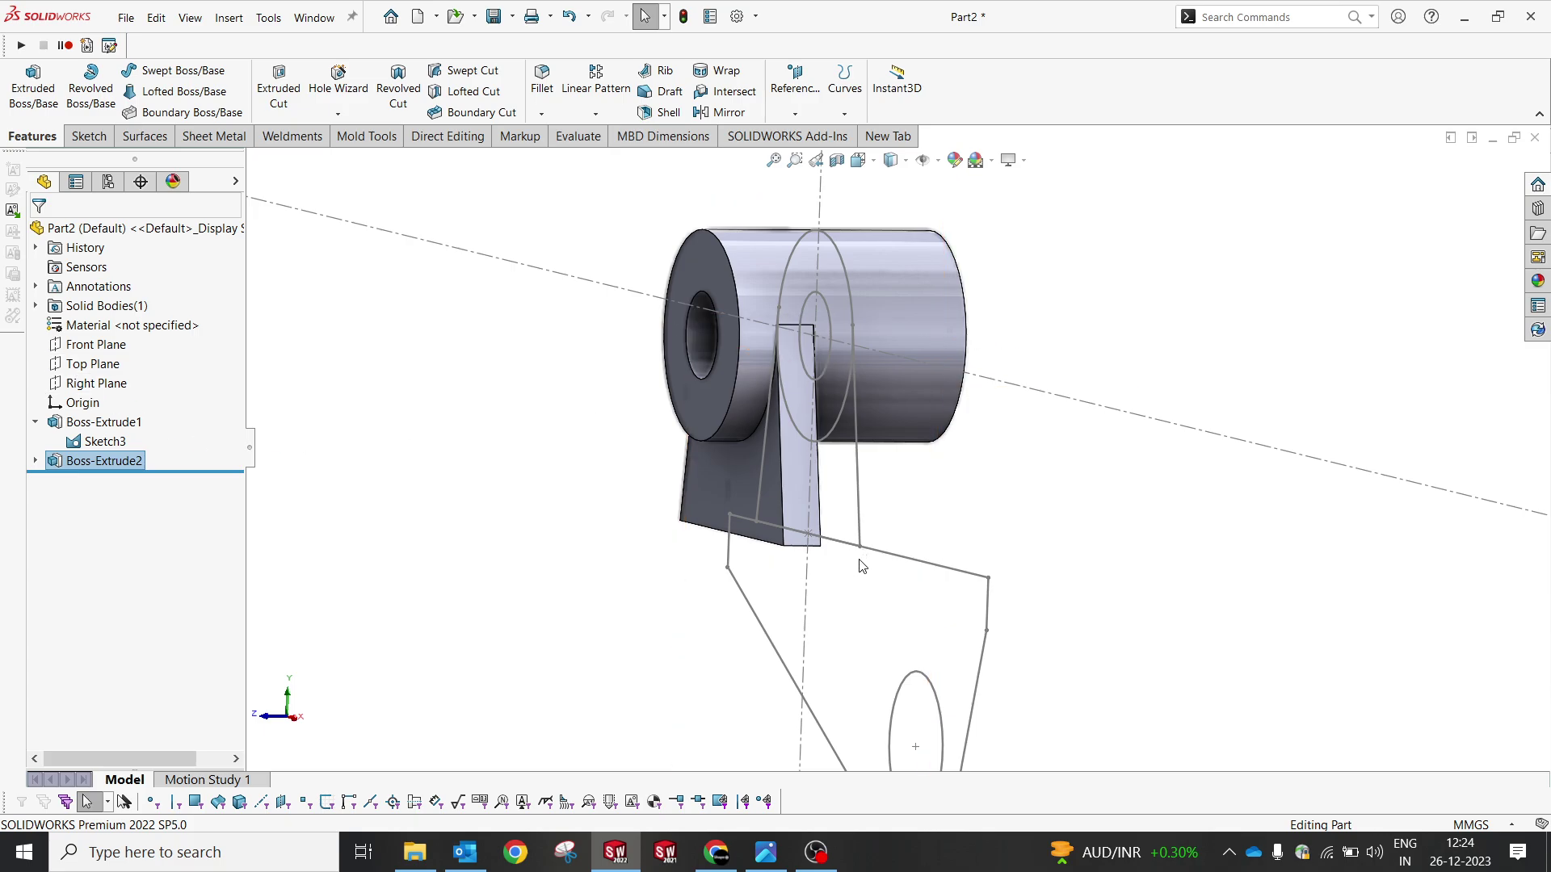
mouse_move(863, 567)
middle_down()
mouse_move(800, 525)
mouse_move(835, 548)
middle_up()
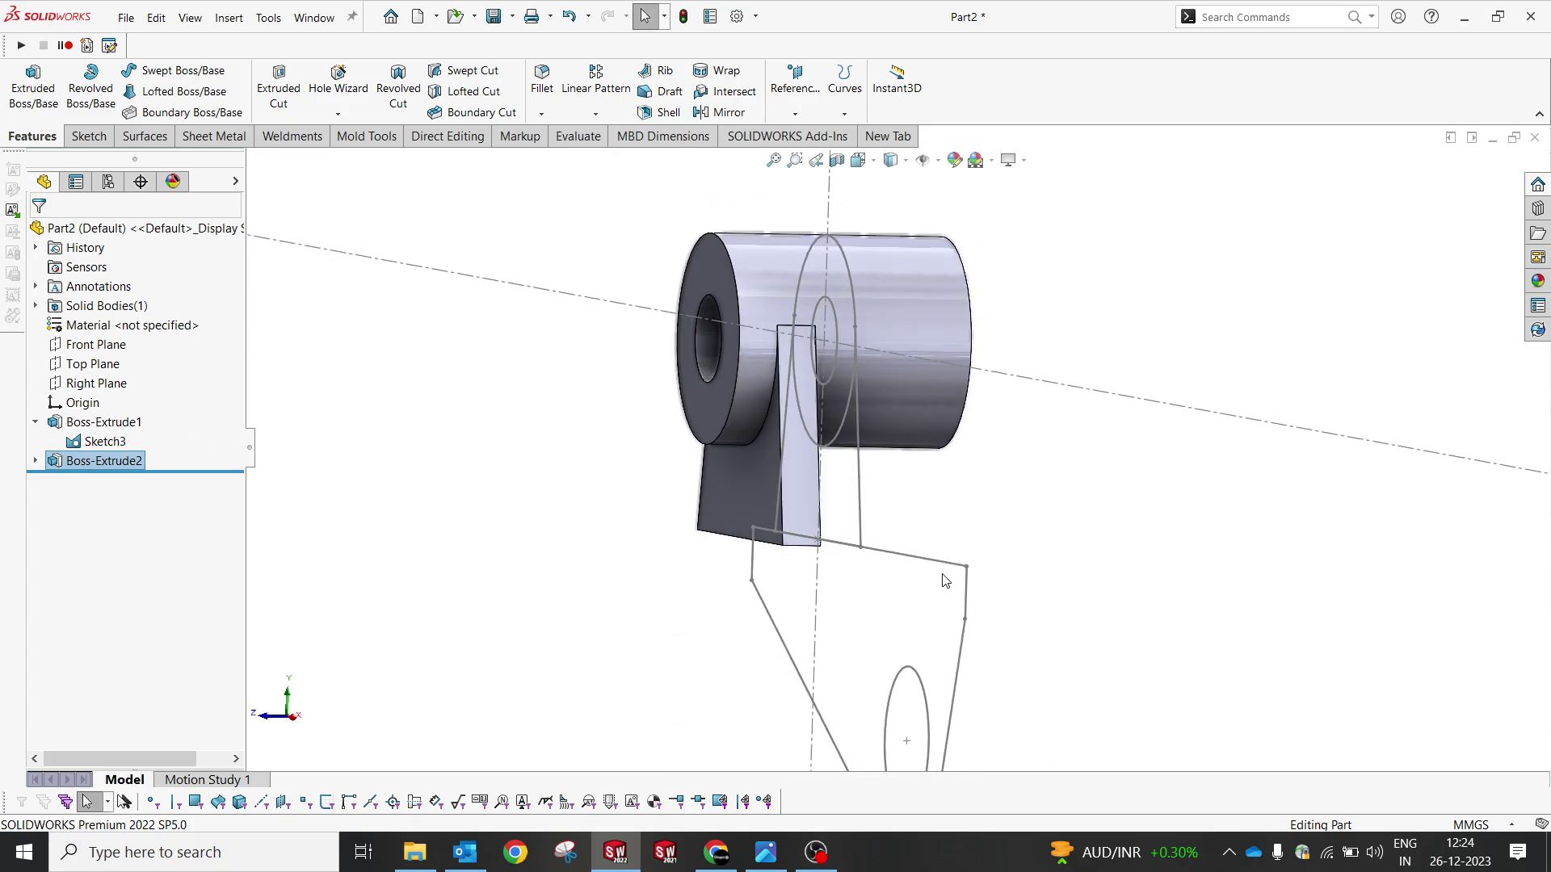
click(766, 852)
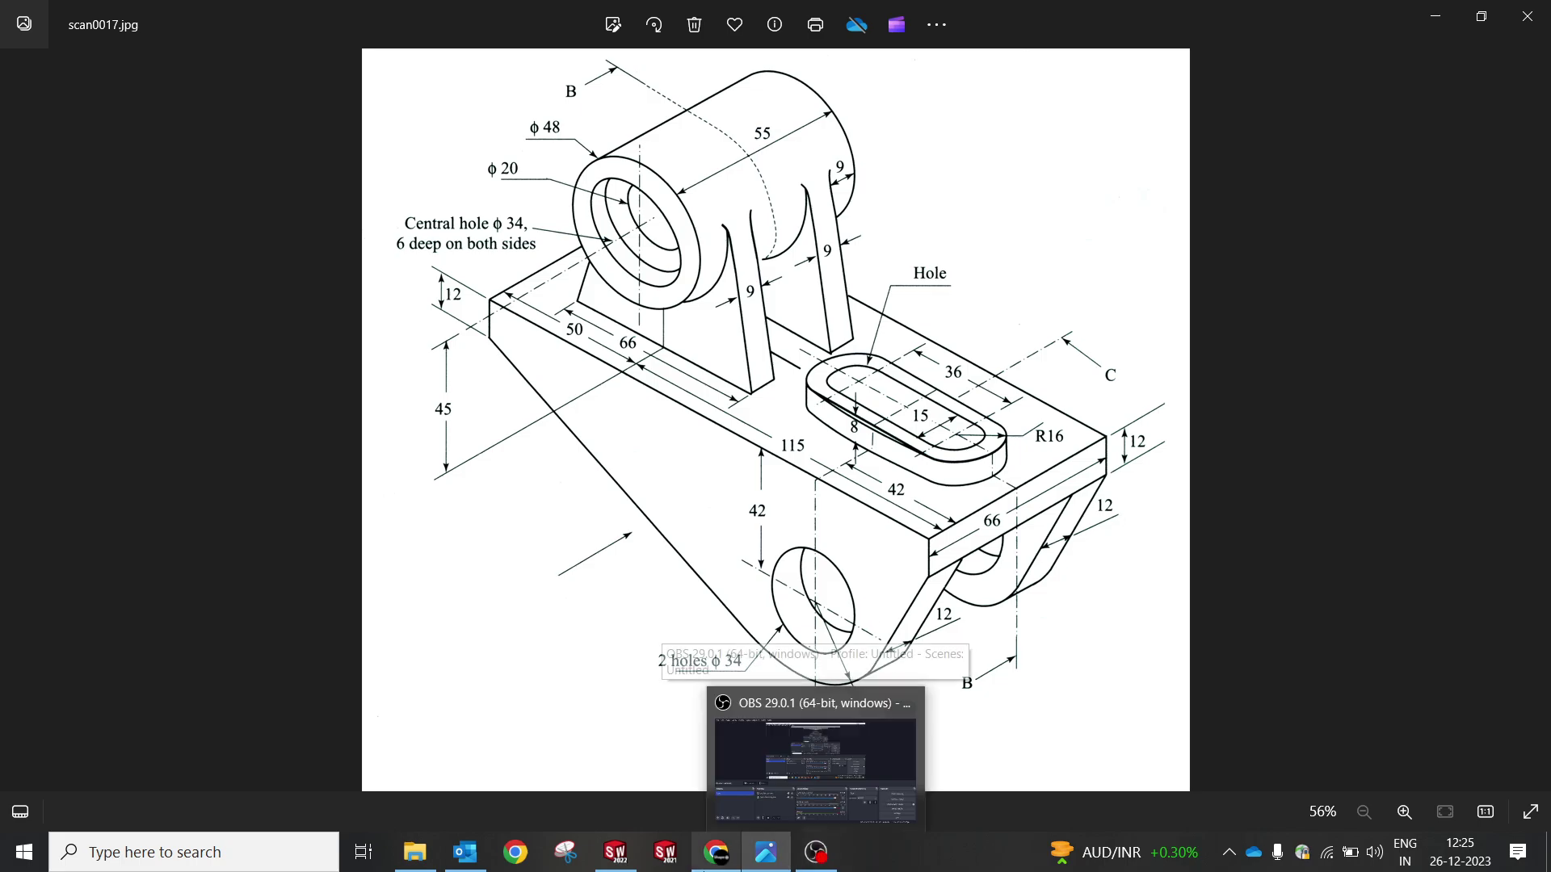
mouse_move(716, 852)
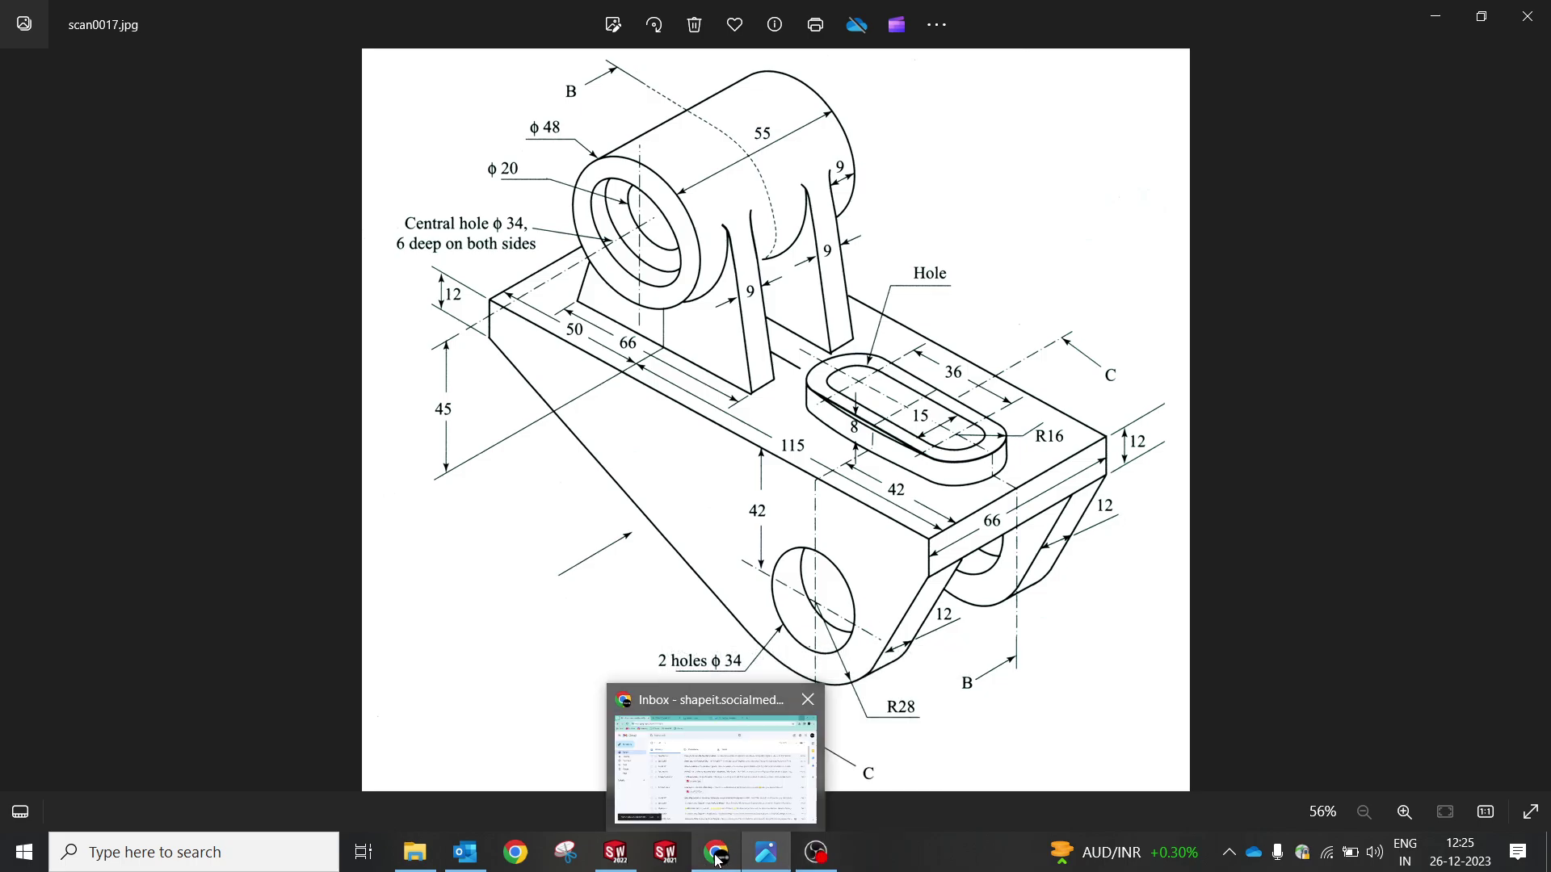
click(615, 852)
Step: Start an Extruded Boss and use the lower plate region around the hole as its only contour
scroll(897, 557, up, 3)
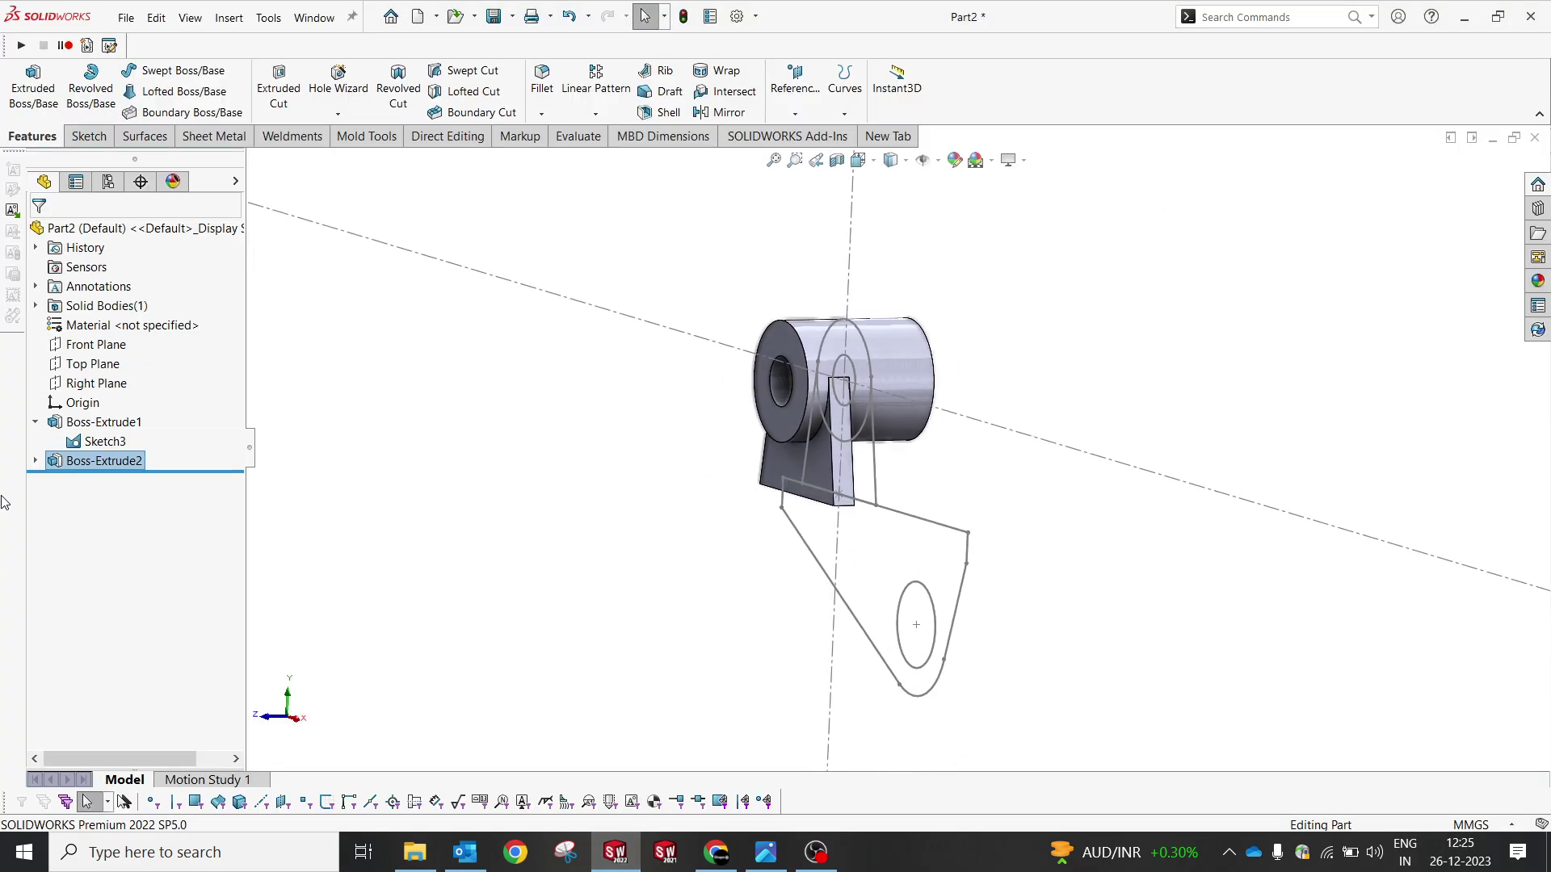
click(33, 87)
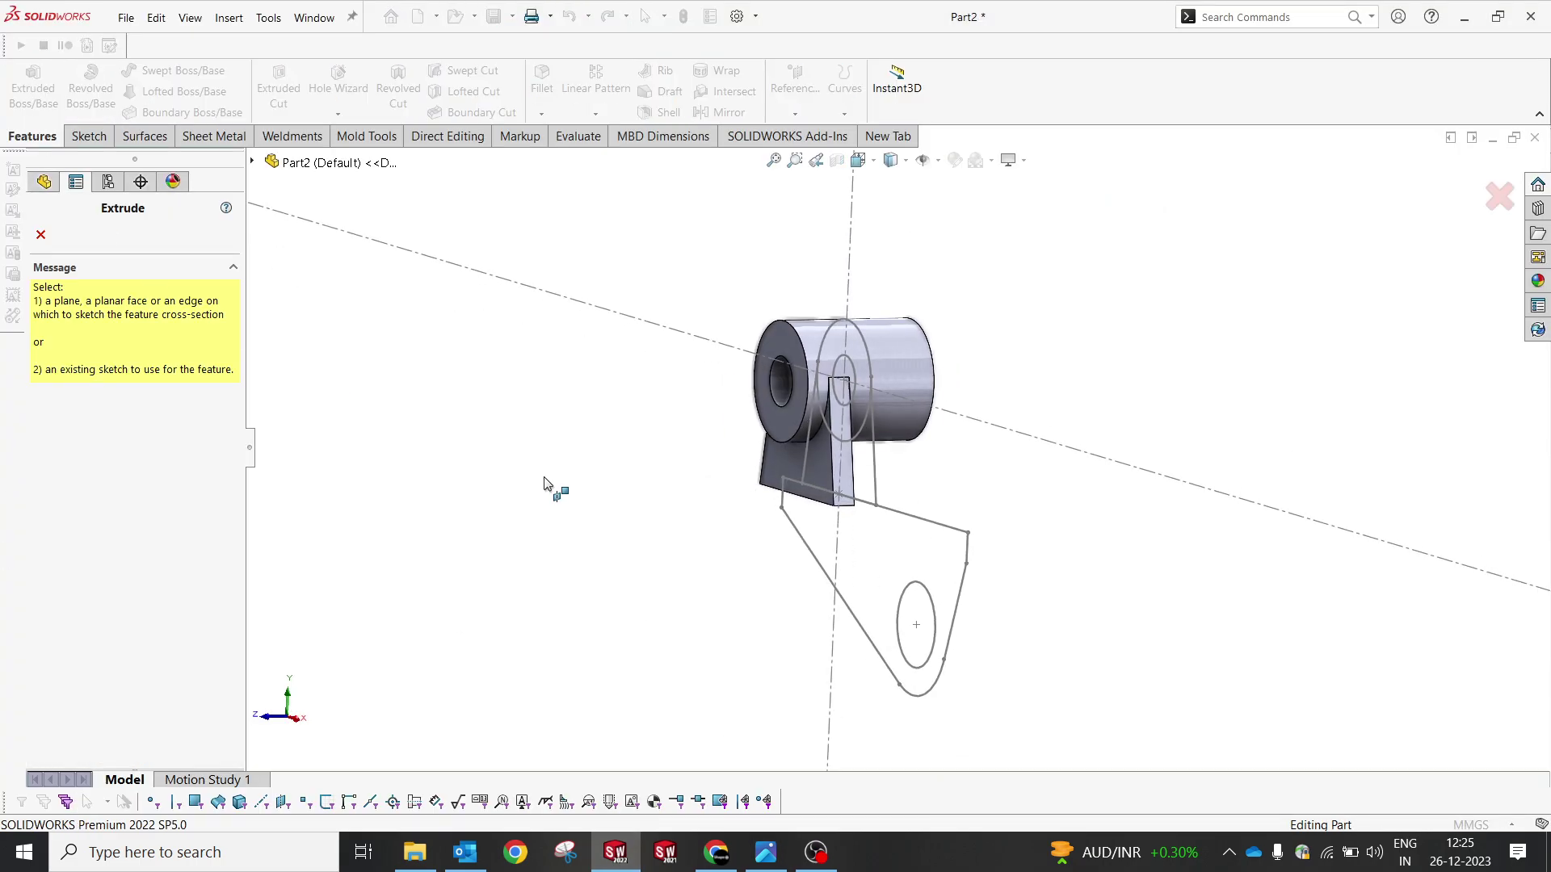
click(911, 520)
right_click(161, 627)
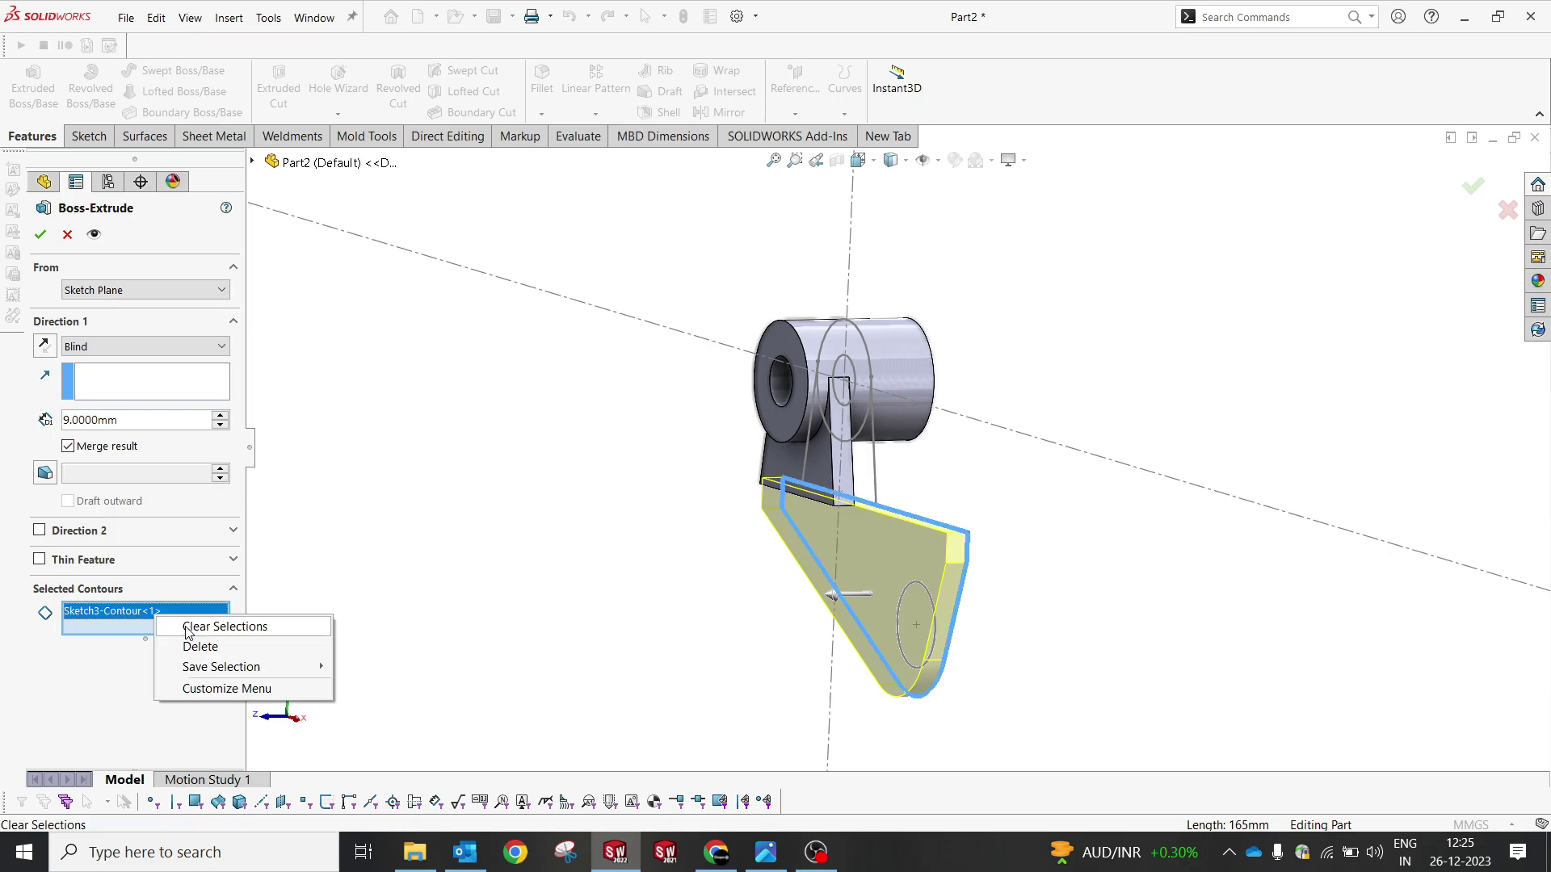
click(212, 631)
click(924, 535)
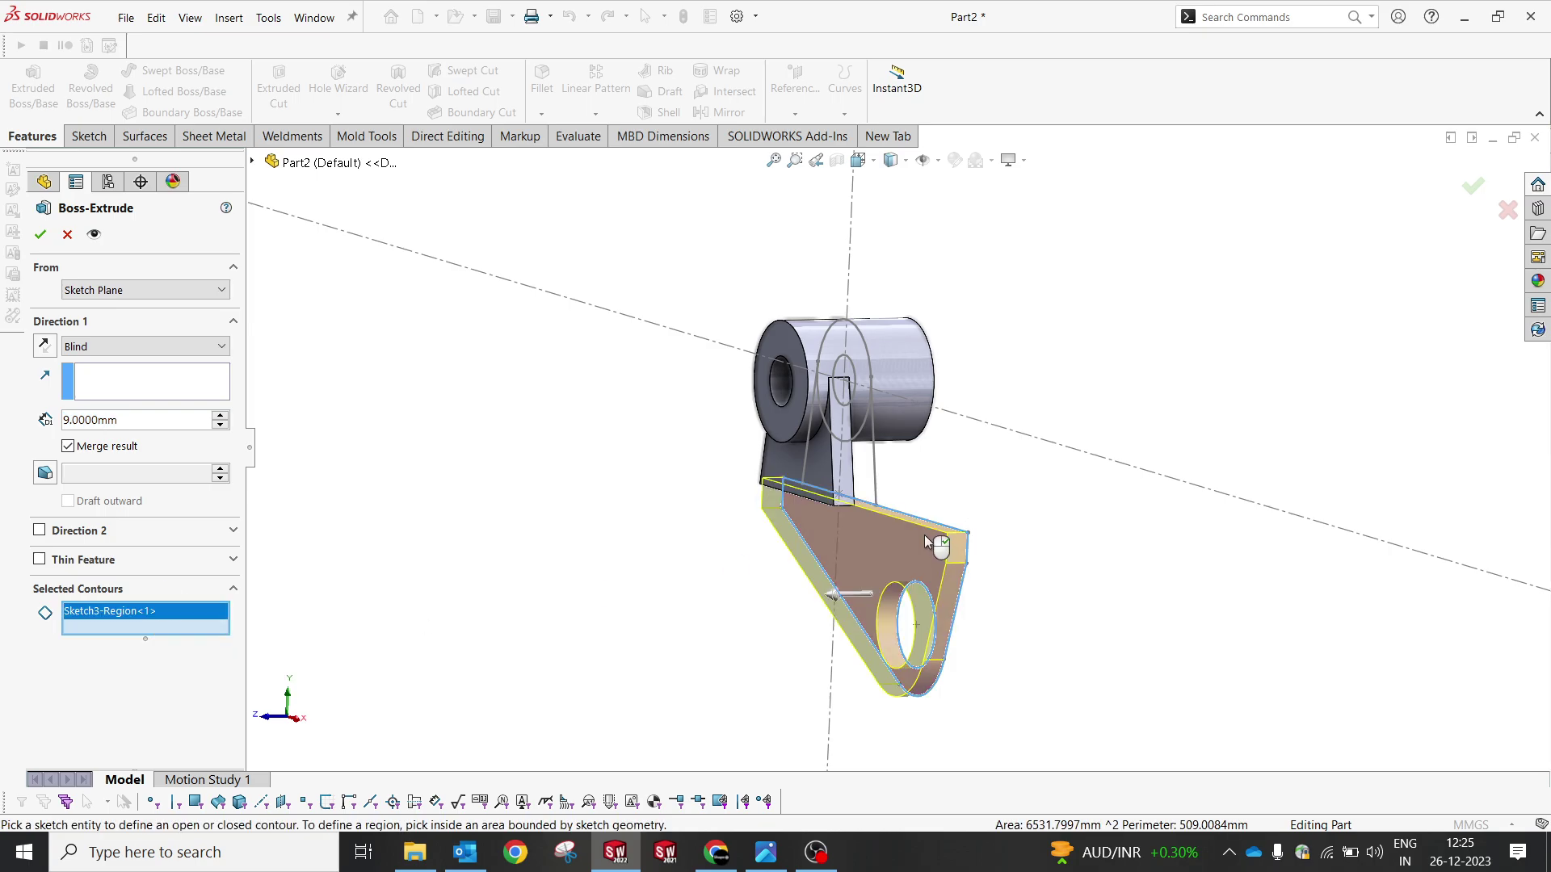
Step: Extrude the lower plate region 66 mm with the Mid Plane end condition
click(102, 349)
click(122, 451)
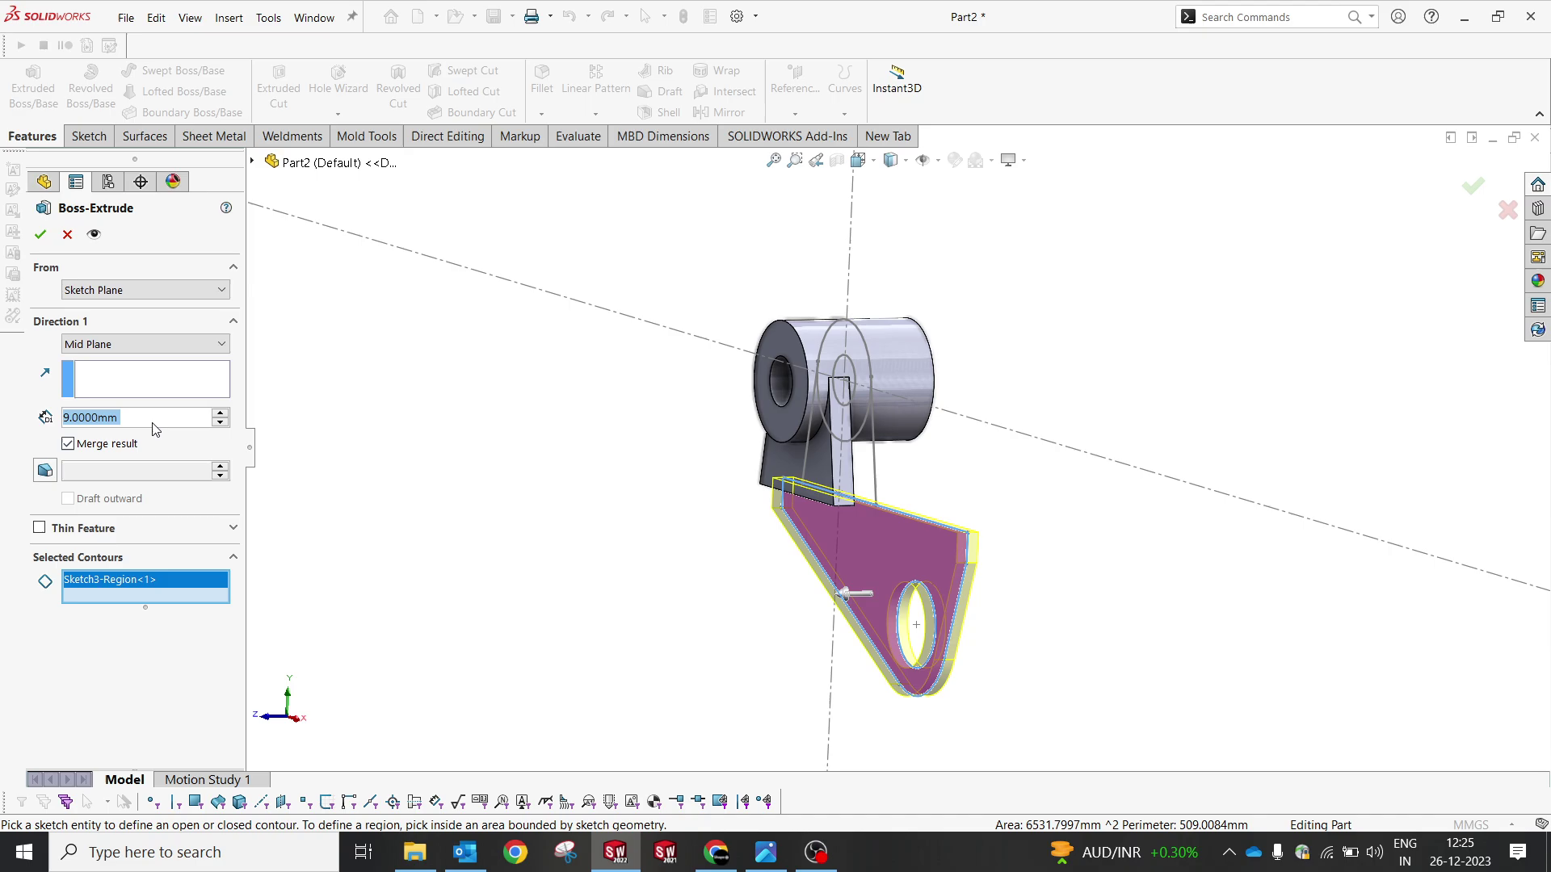
text(66)
key(Return)
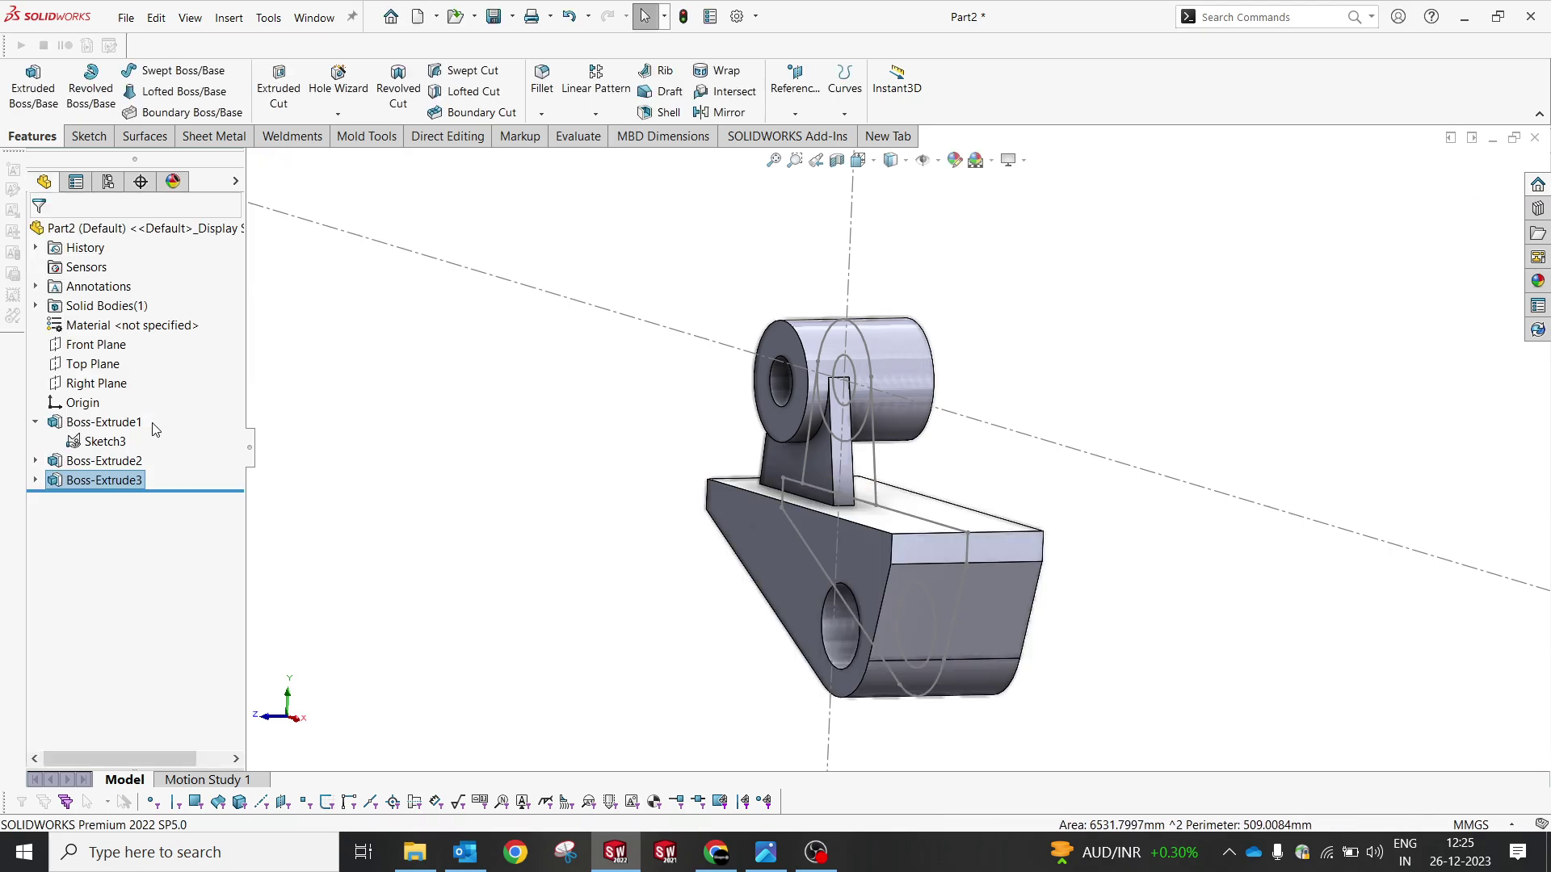
Step: Mirror the support extrusion about the Front Plane, leaving the secondary mirror plane empty
middle_drag(682, 396, 651, 436)
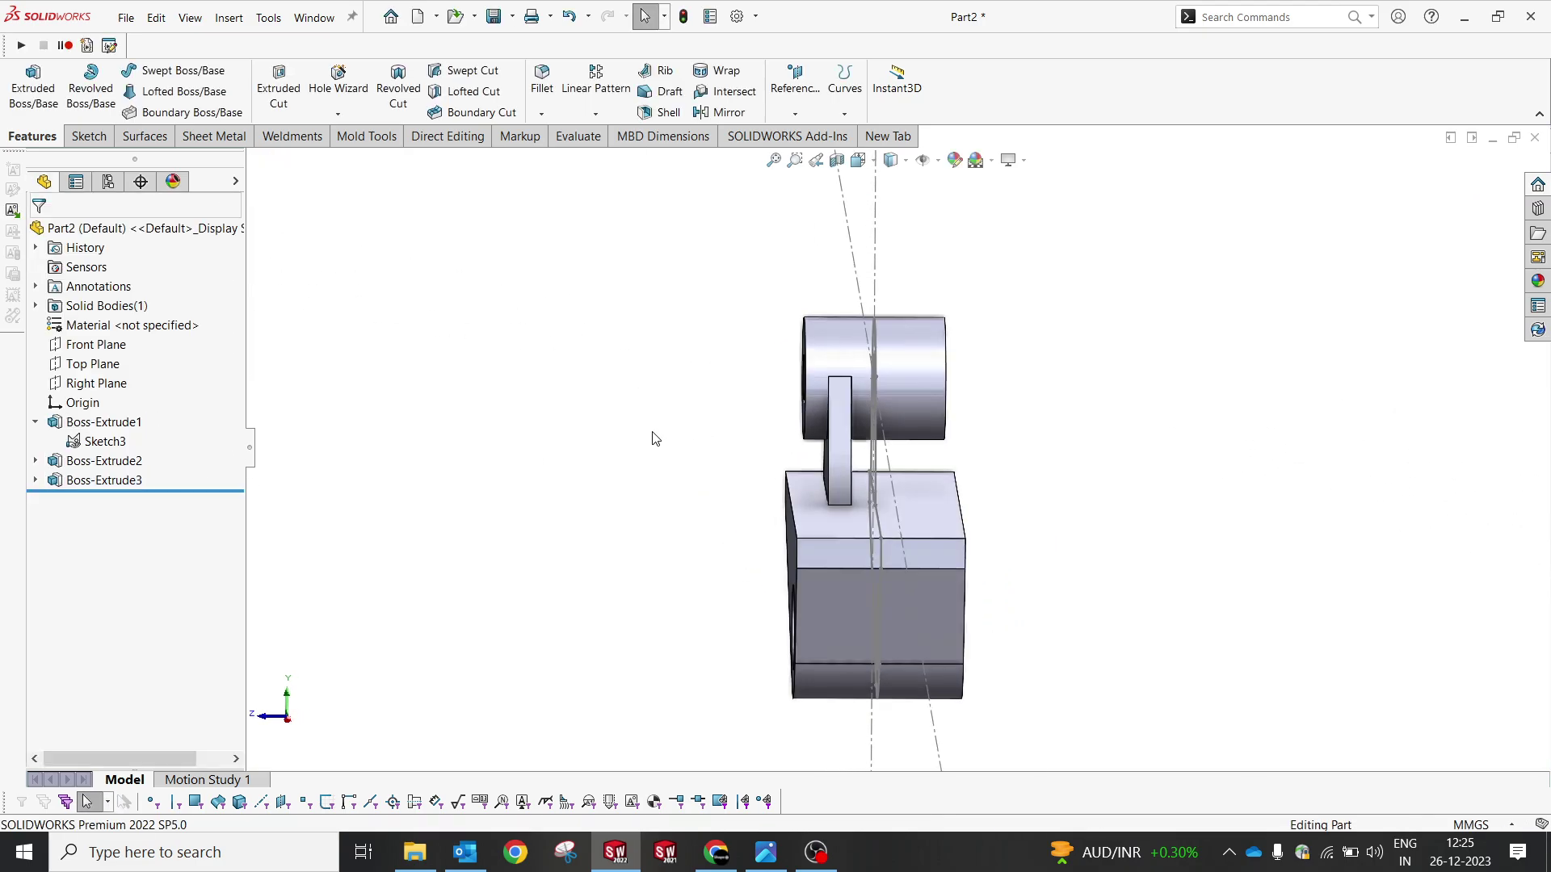
click(34, 422)
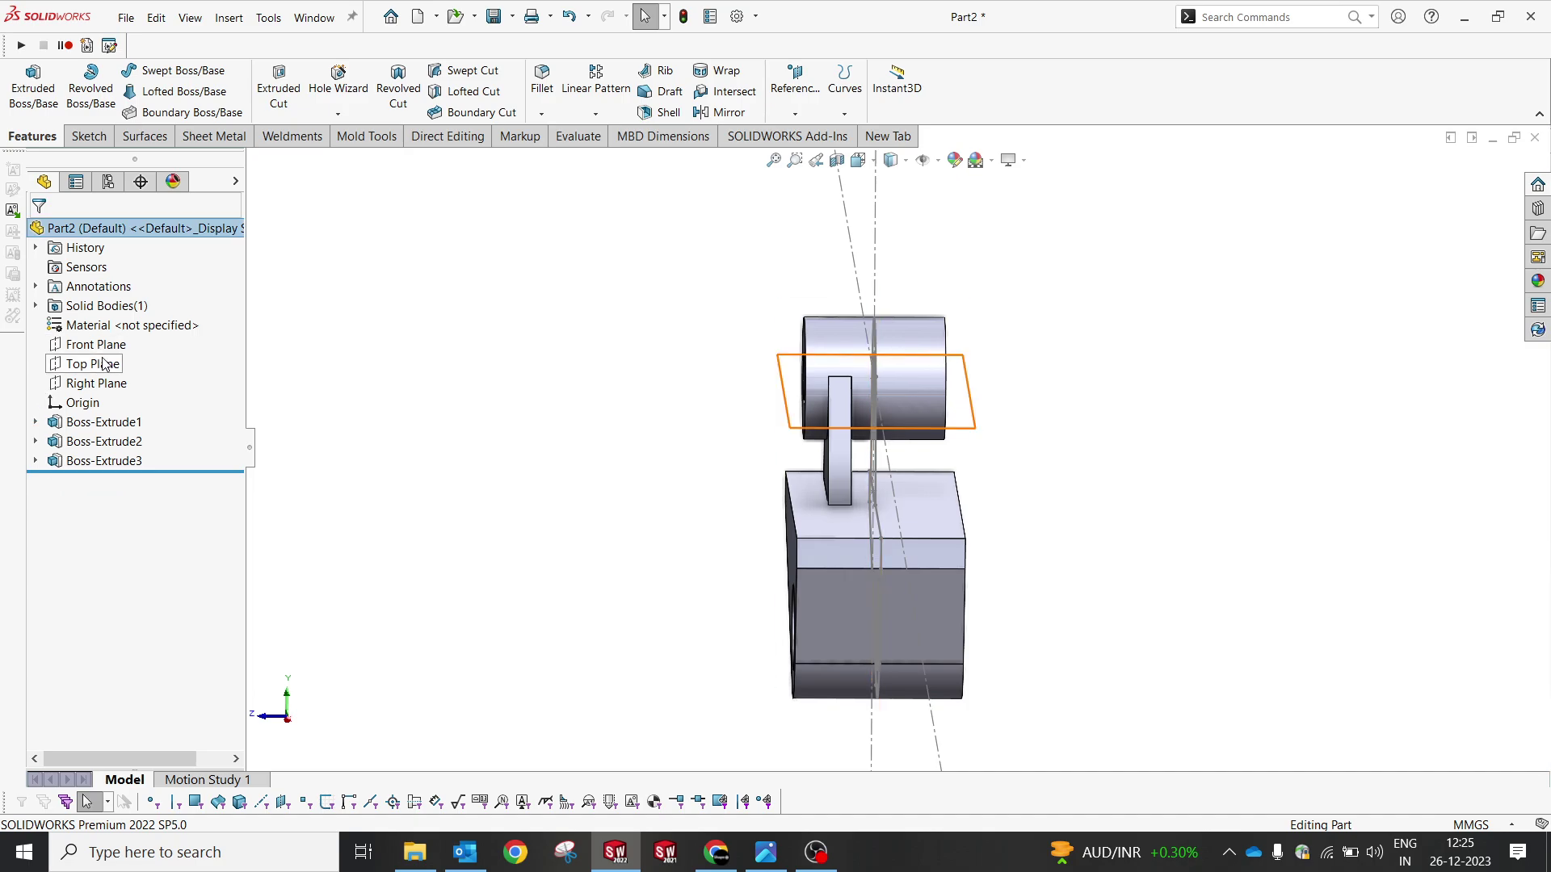
click(105, 344)
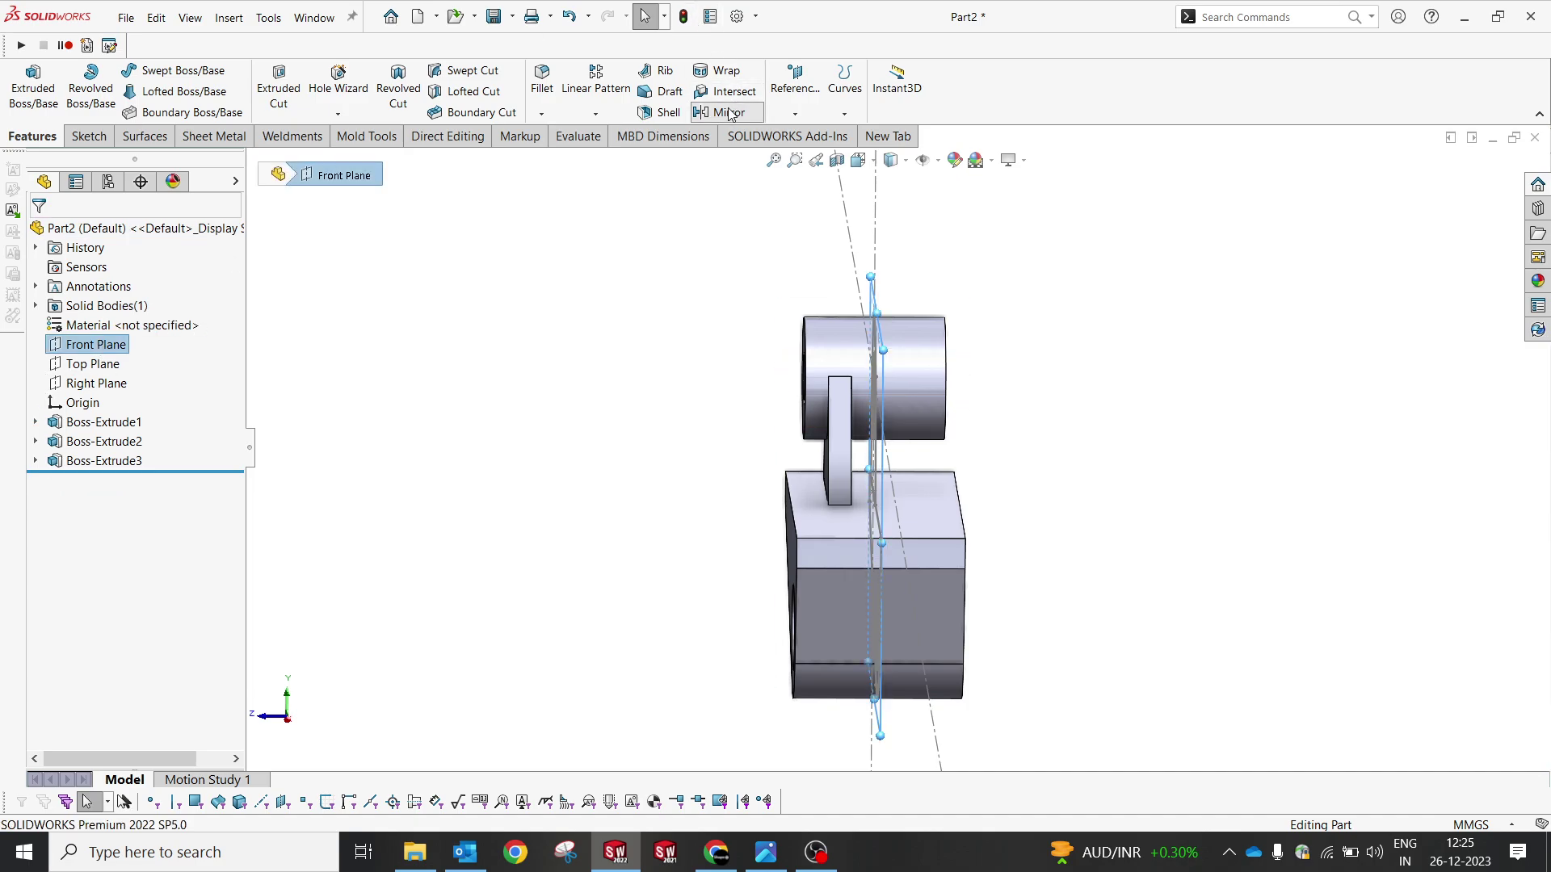
click(722, 112)
middle_drag(808, 380, 836, 433)
click(857, 499)
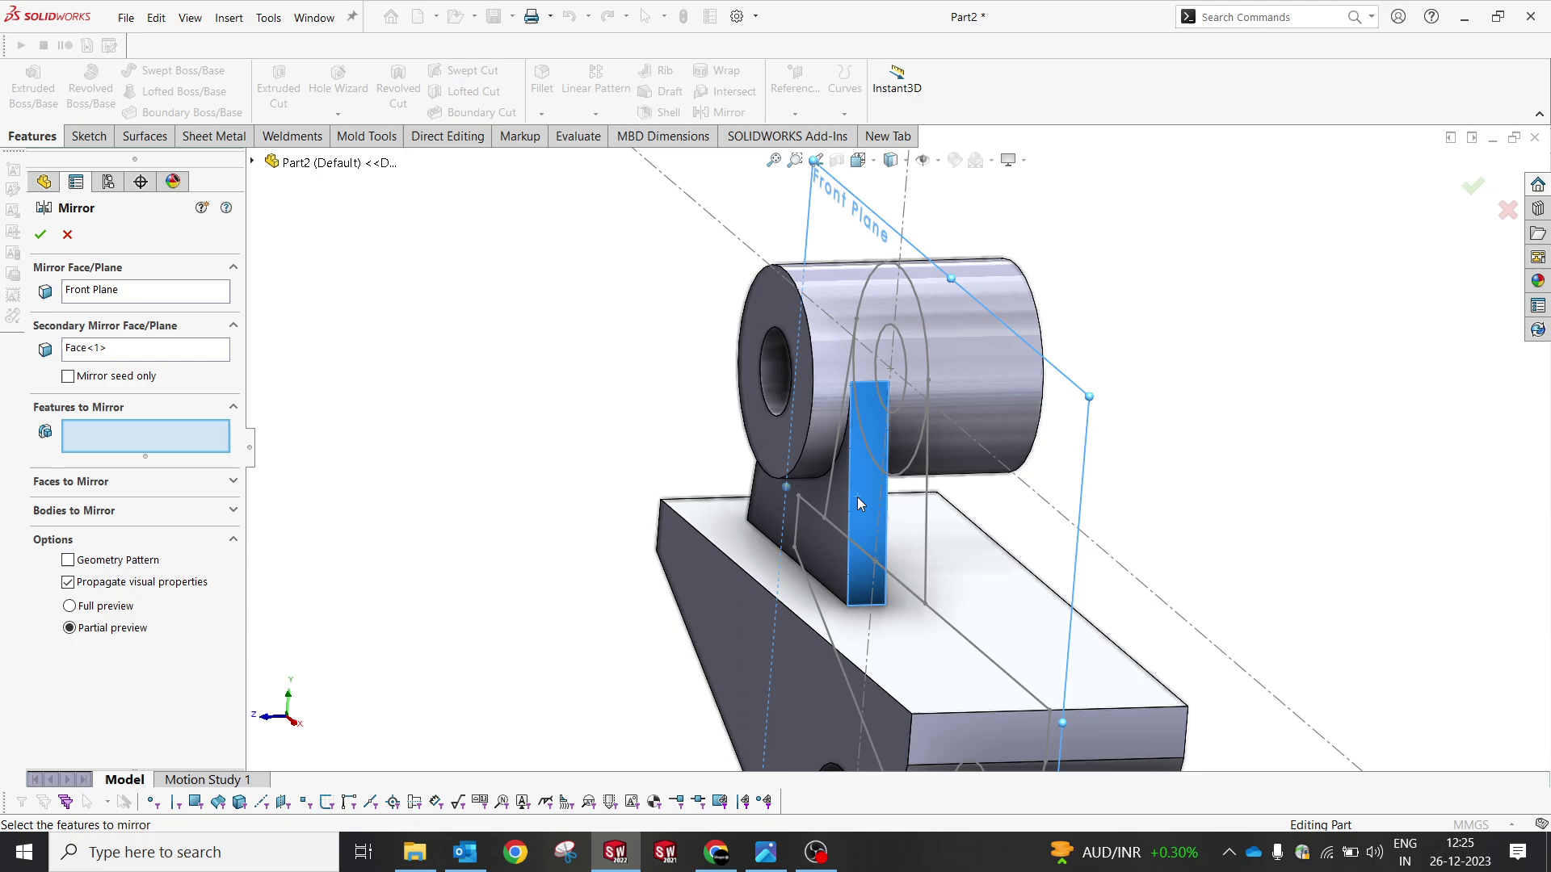
right_click(109, 353)
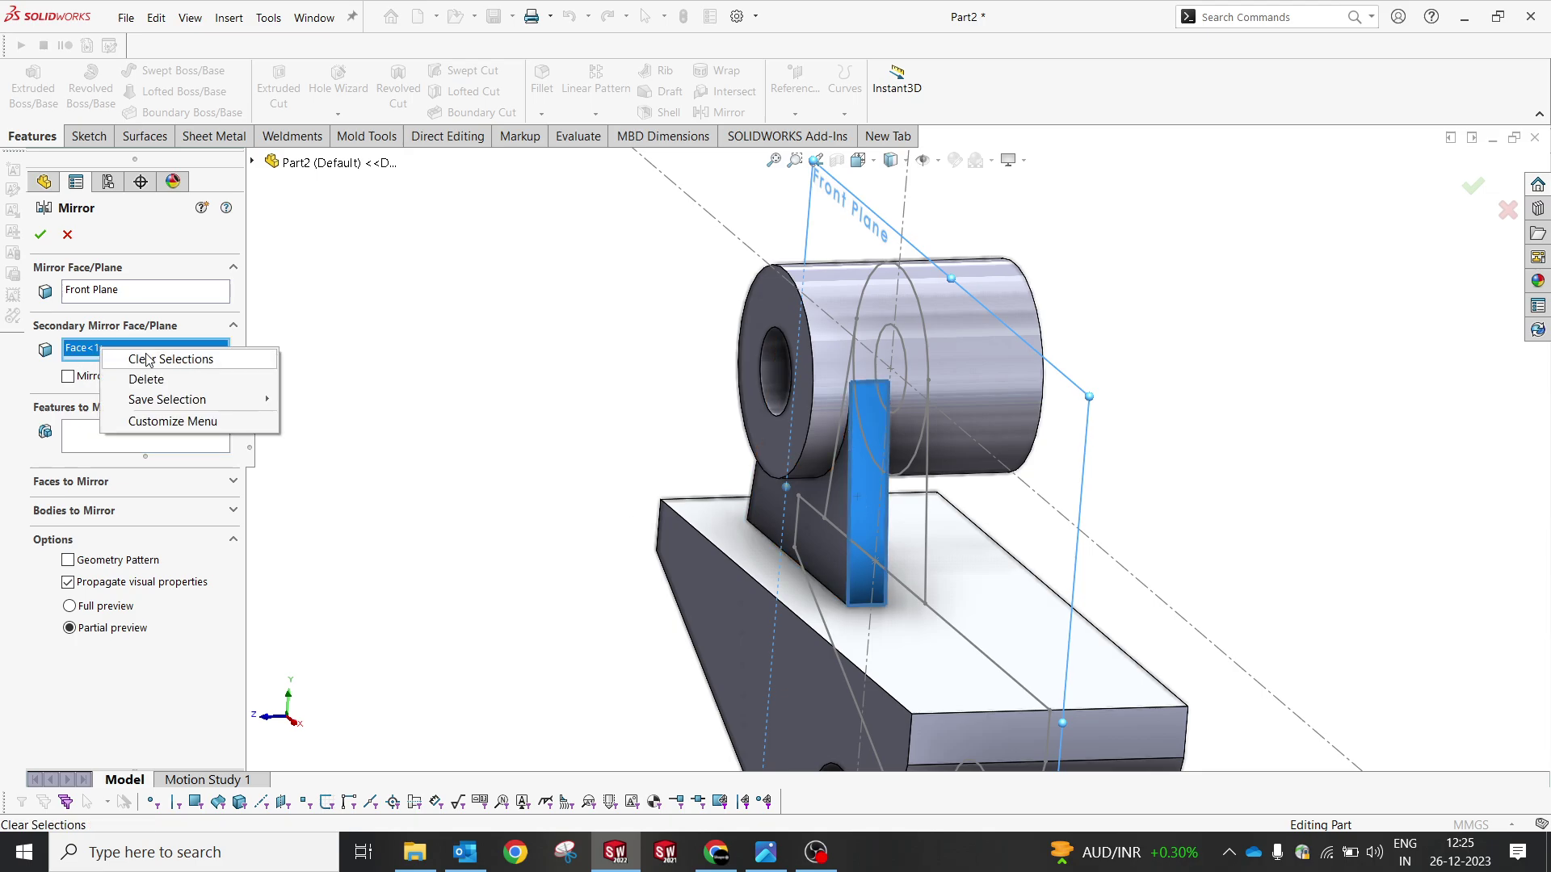
click(153, 358)
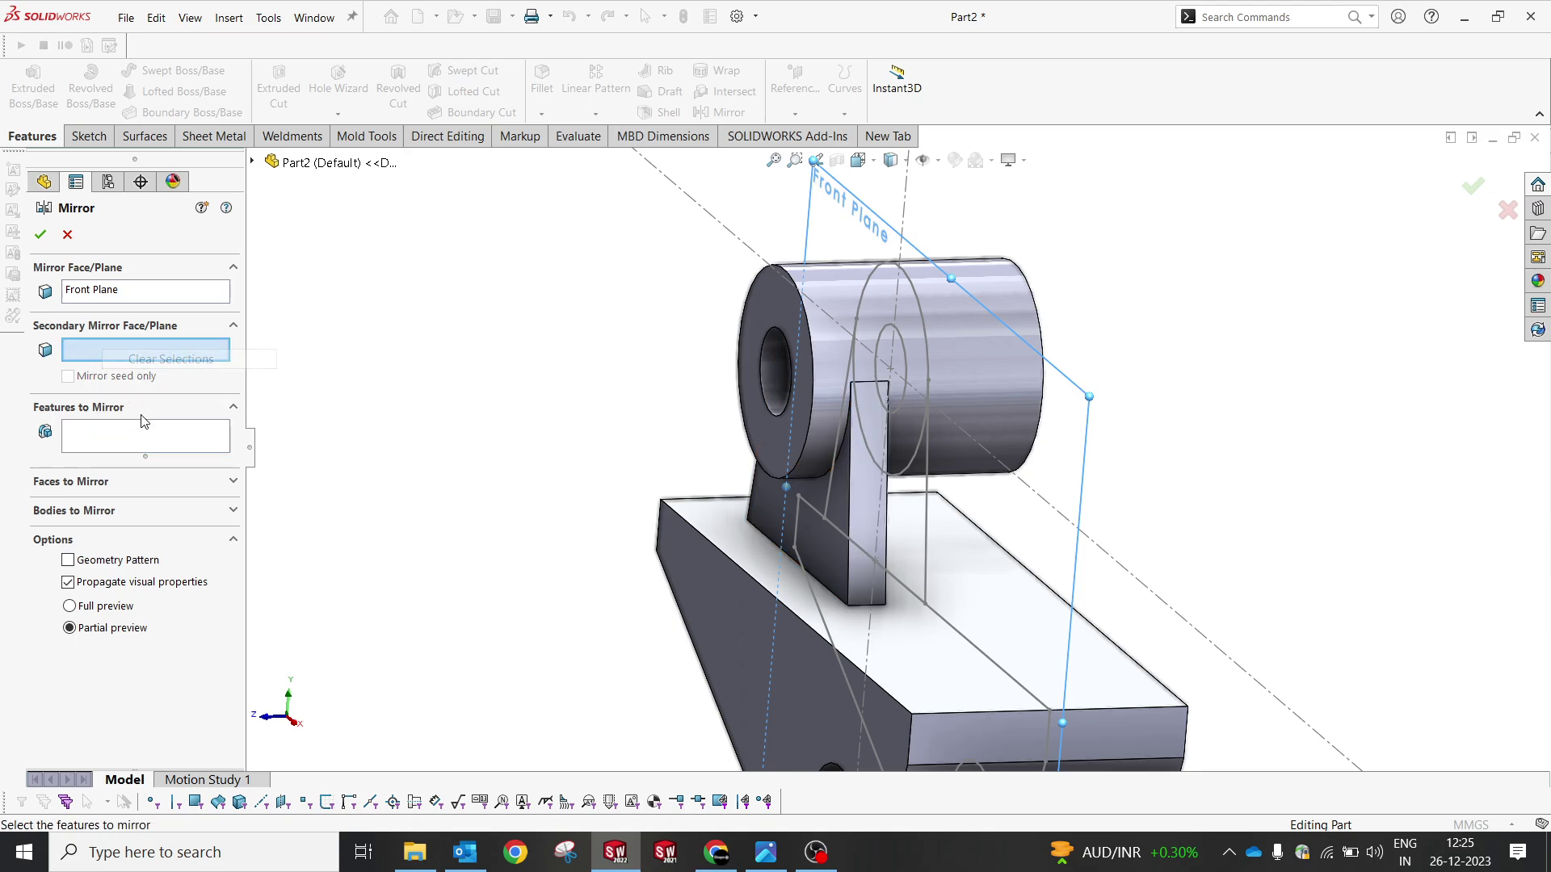
click(92, 436)
click(788, 518)
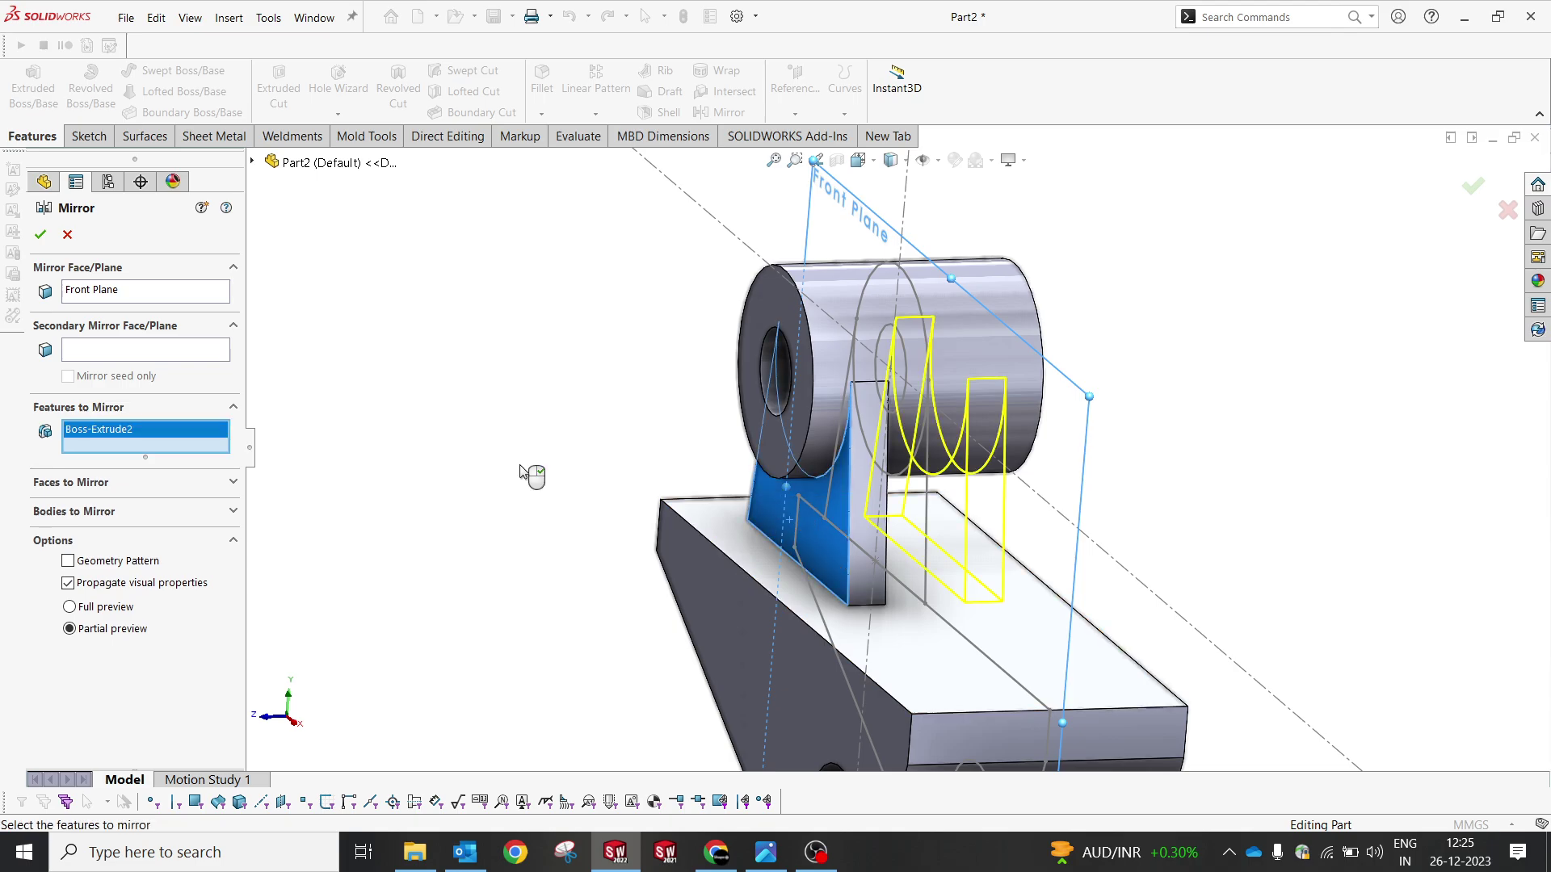
click(41, 235)
middle_drag(807, 453, 989, 514)
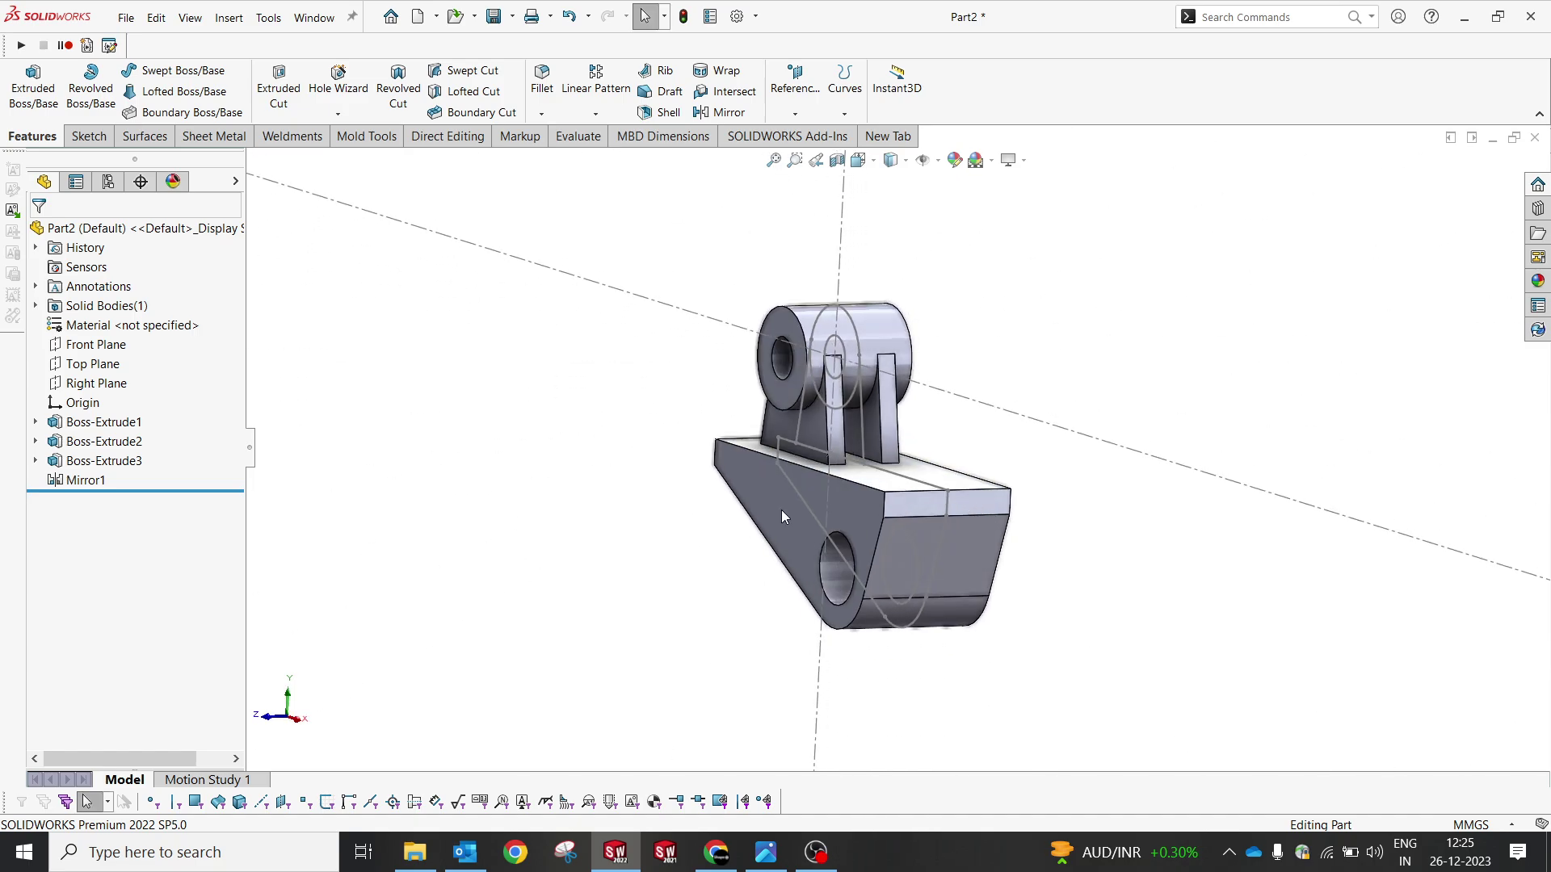
Step: Start a sketch on the Front Plane and convert the outer outline of the lower block's side face into it
scroll(903, 533, down, 5)
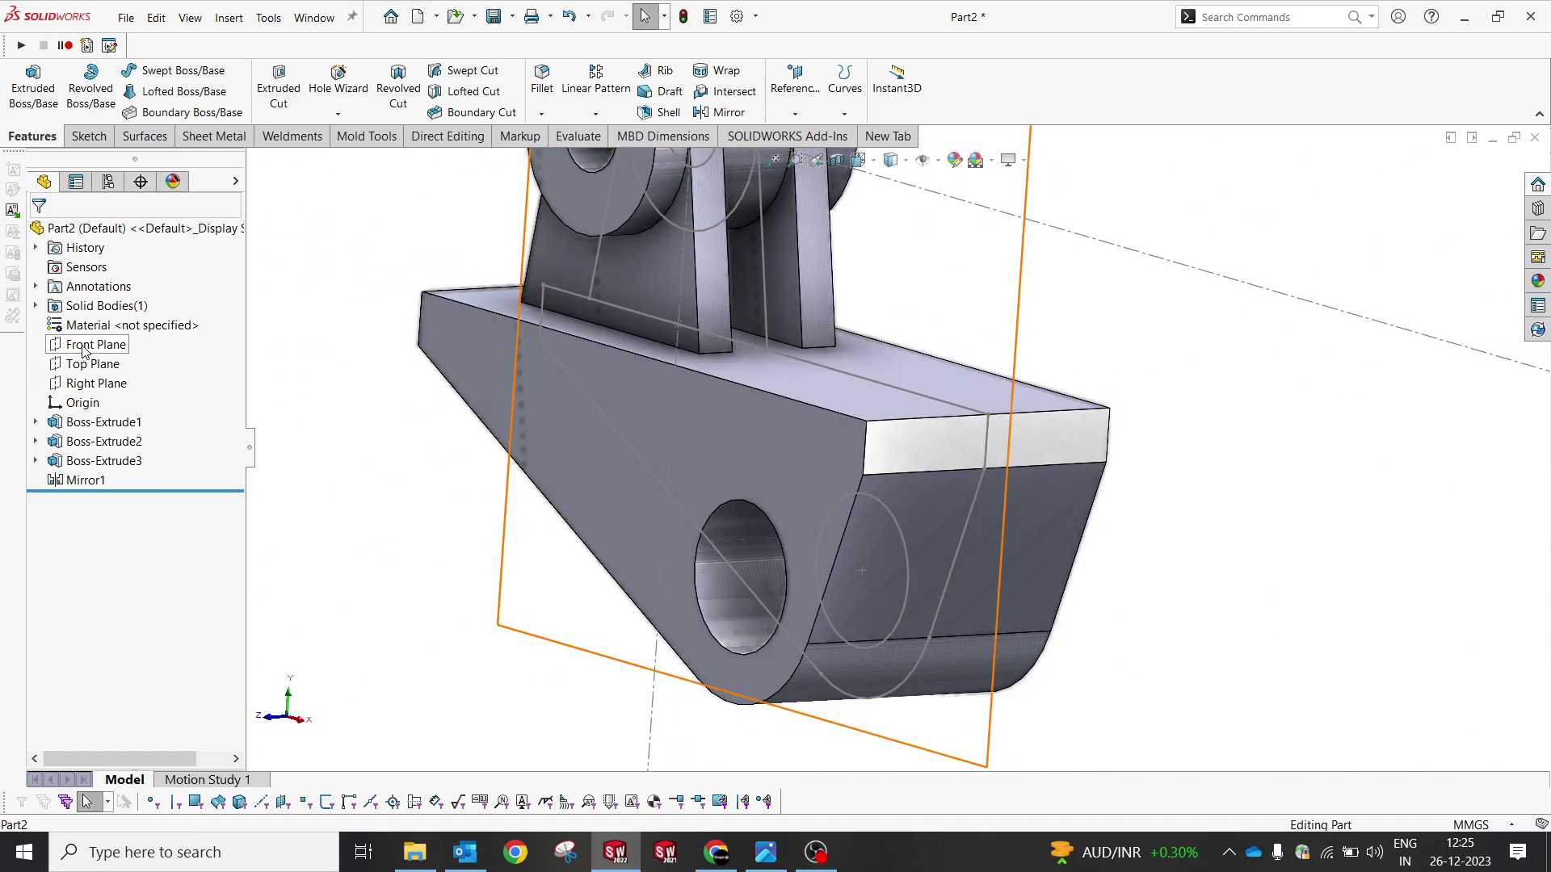
click(83, 347)
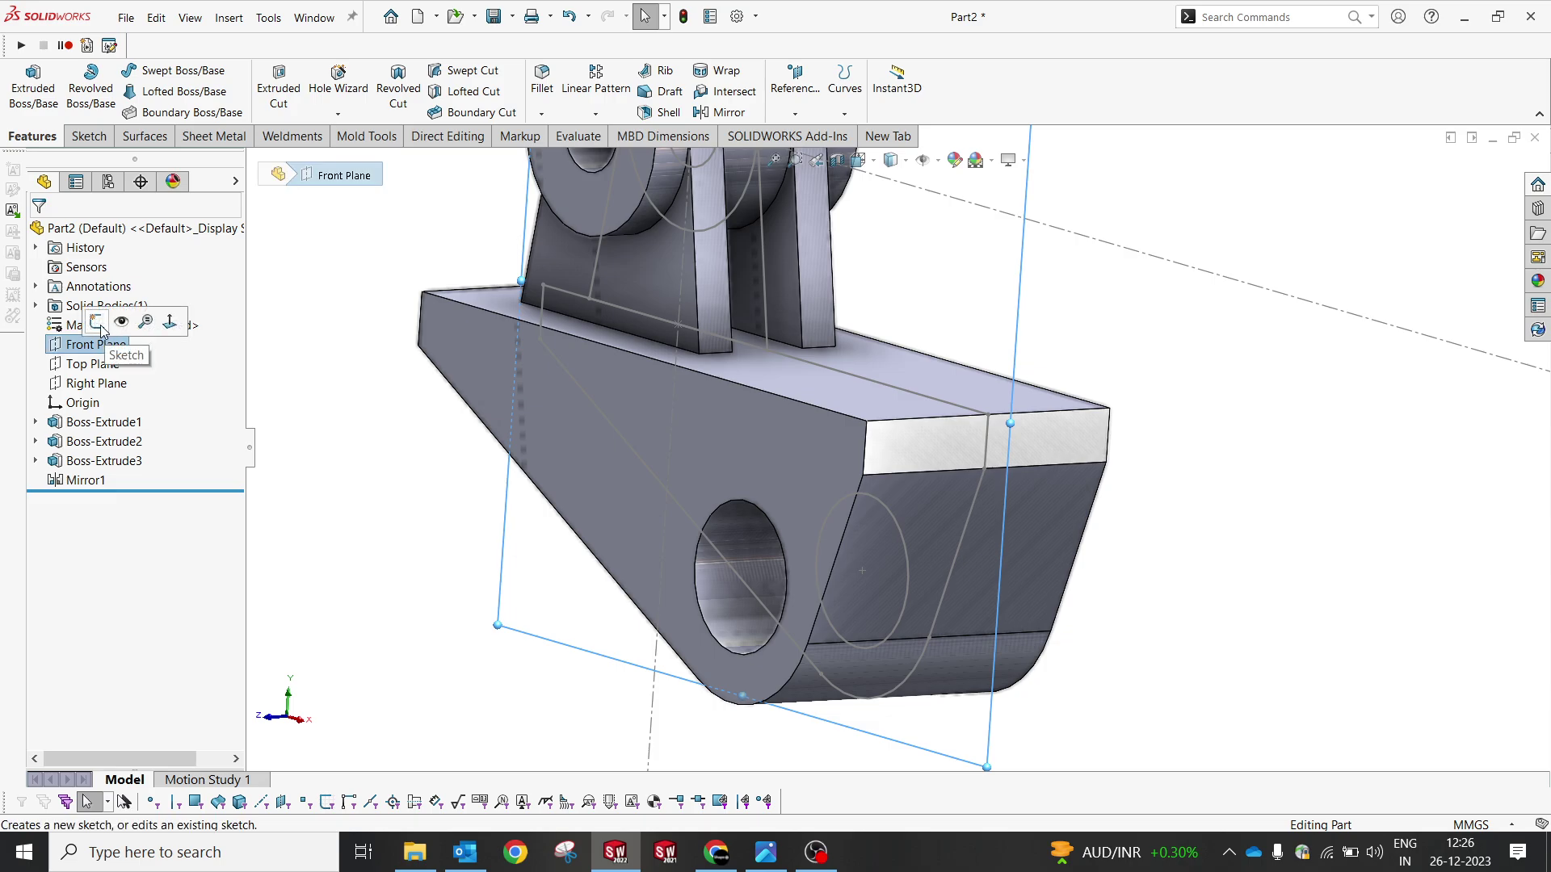
click(98, 323)
middle_drag(657, 459, 648, 497)
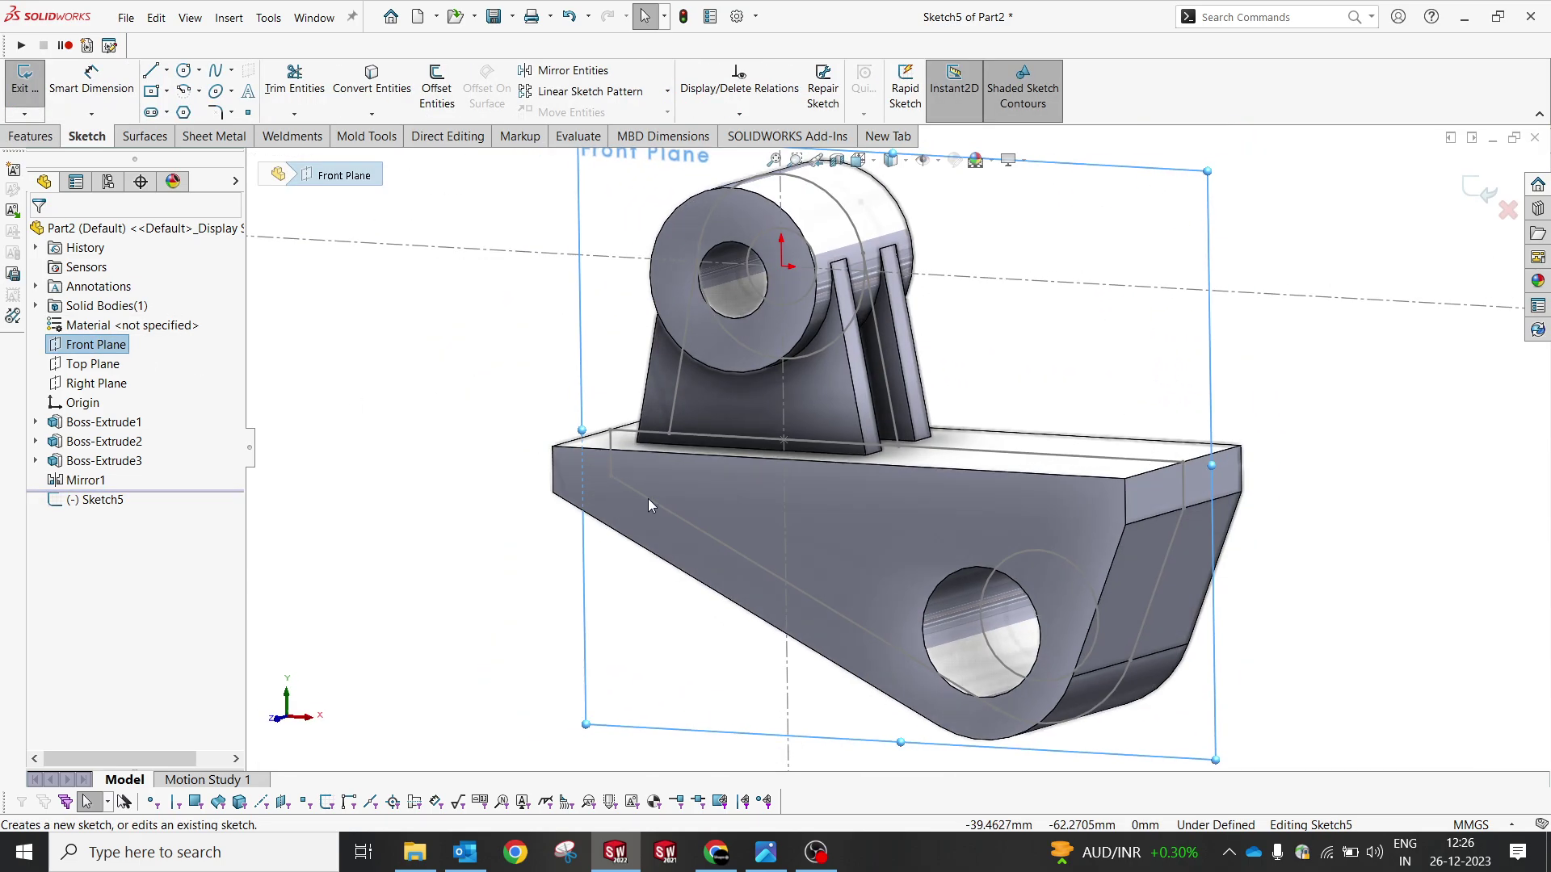
click(777, 509)
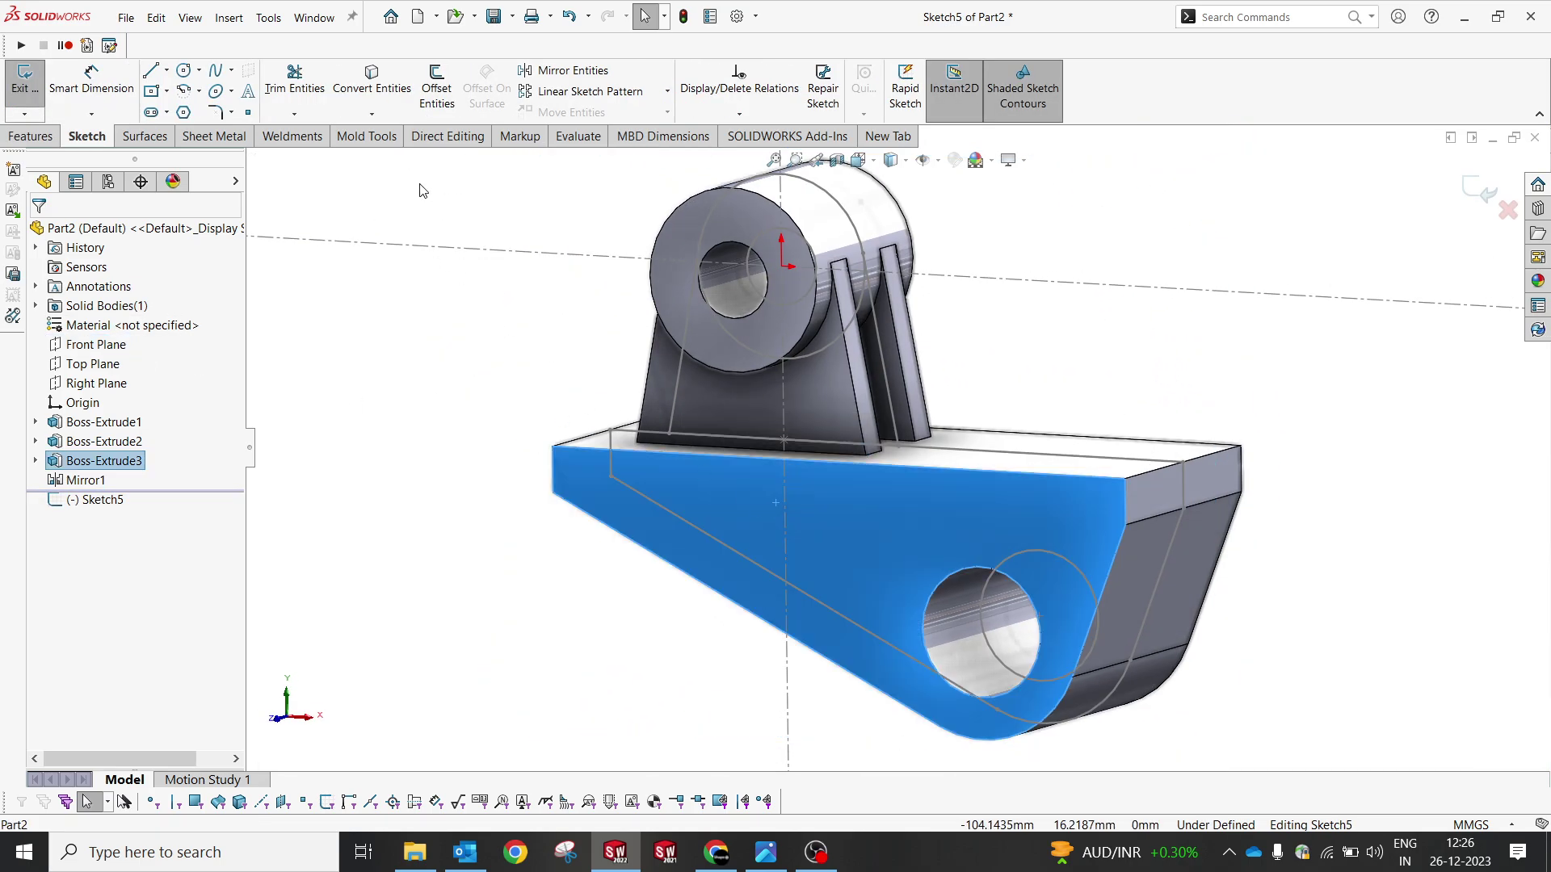
click(372, 81)
mouse_move(718, 323)
middle_down()
mouse_move(740, 329)
mouse_move(725, 357)
middle_up()
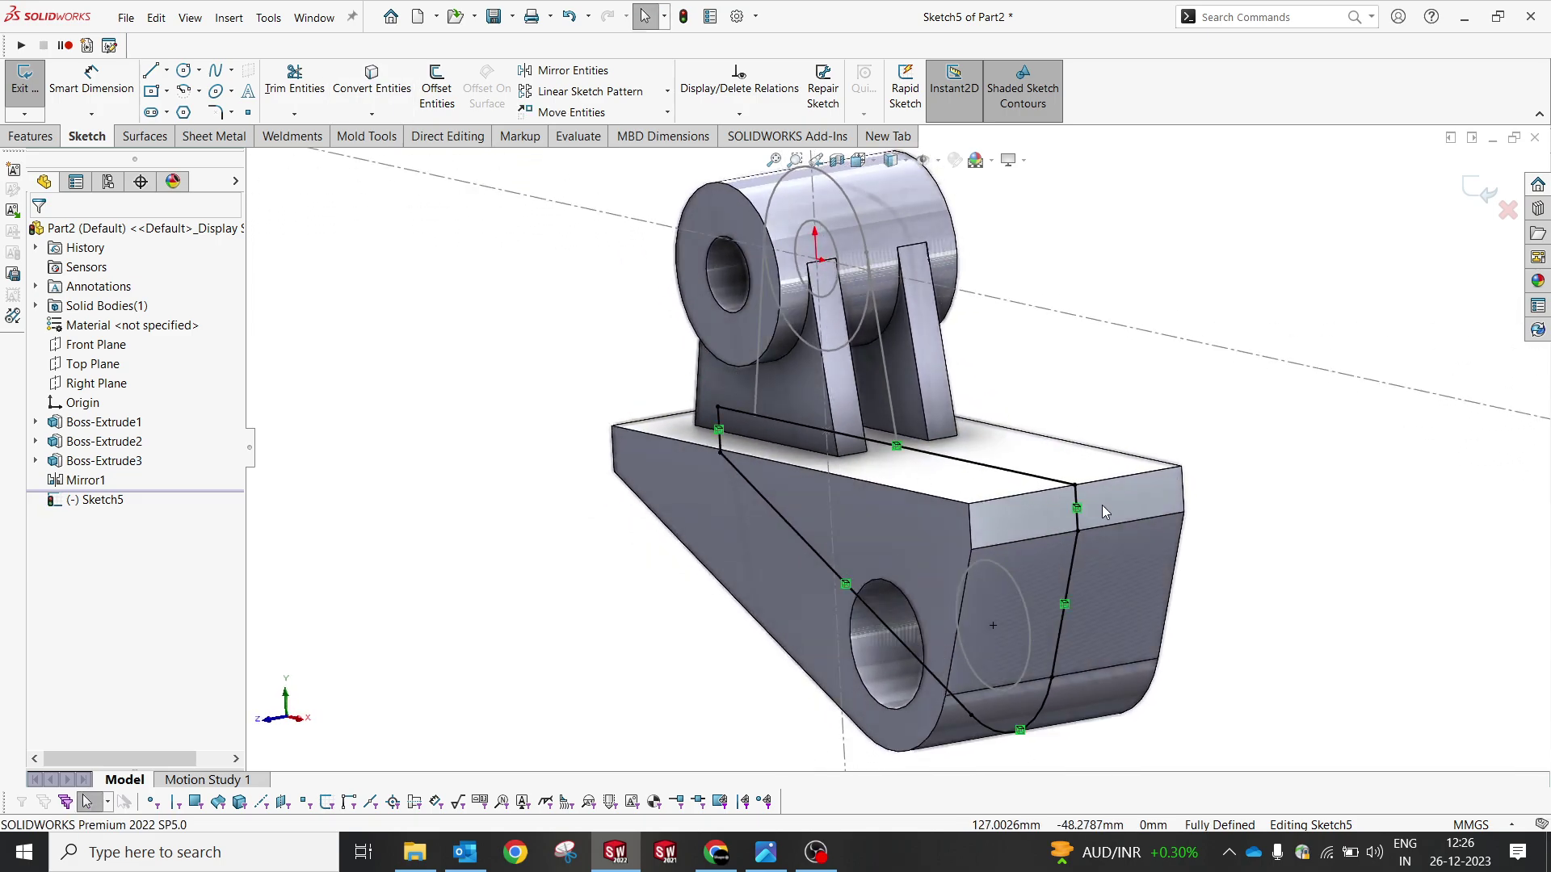
Step: Delete the top line and the two short vertical end lines from the converted outline
click(1075, 502)
click(1077, 504)
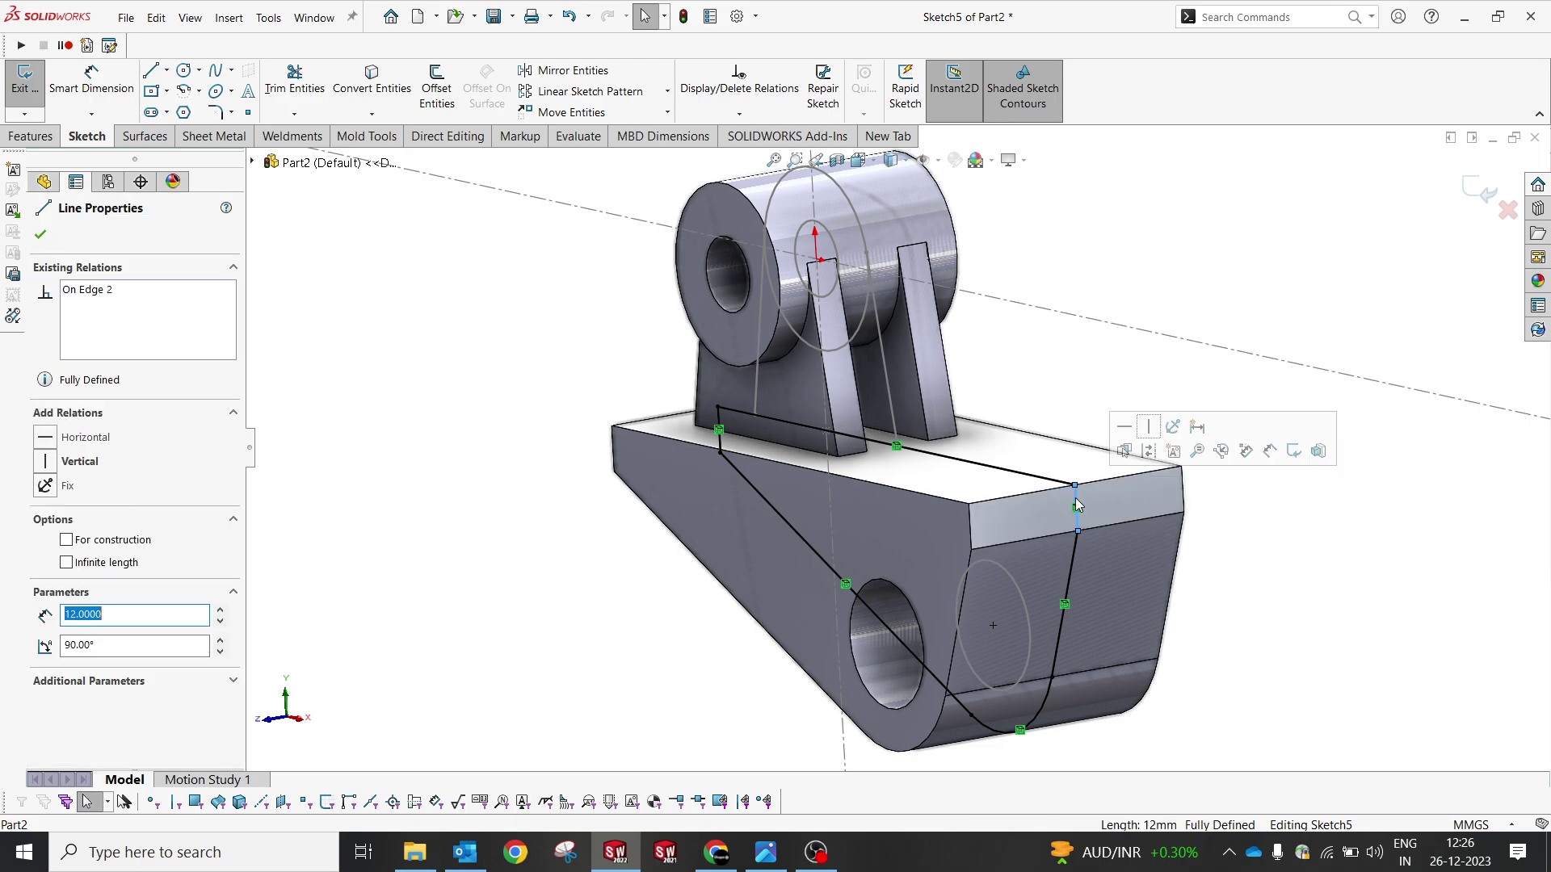
key(Escape)
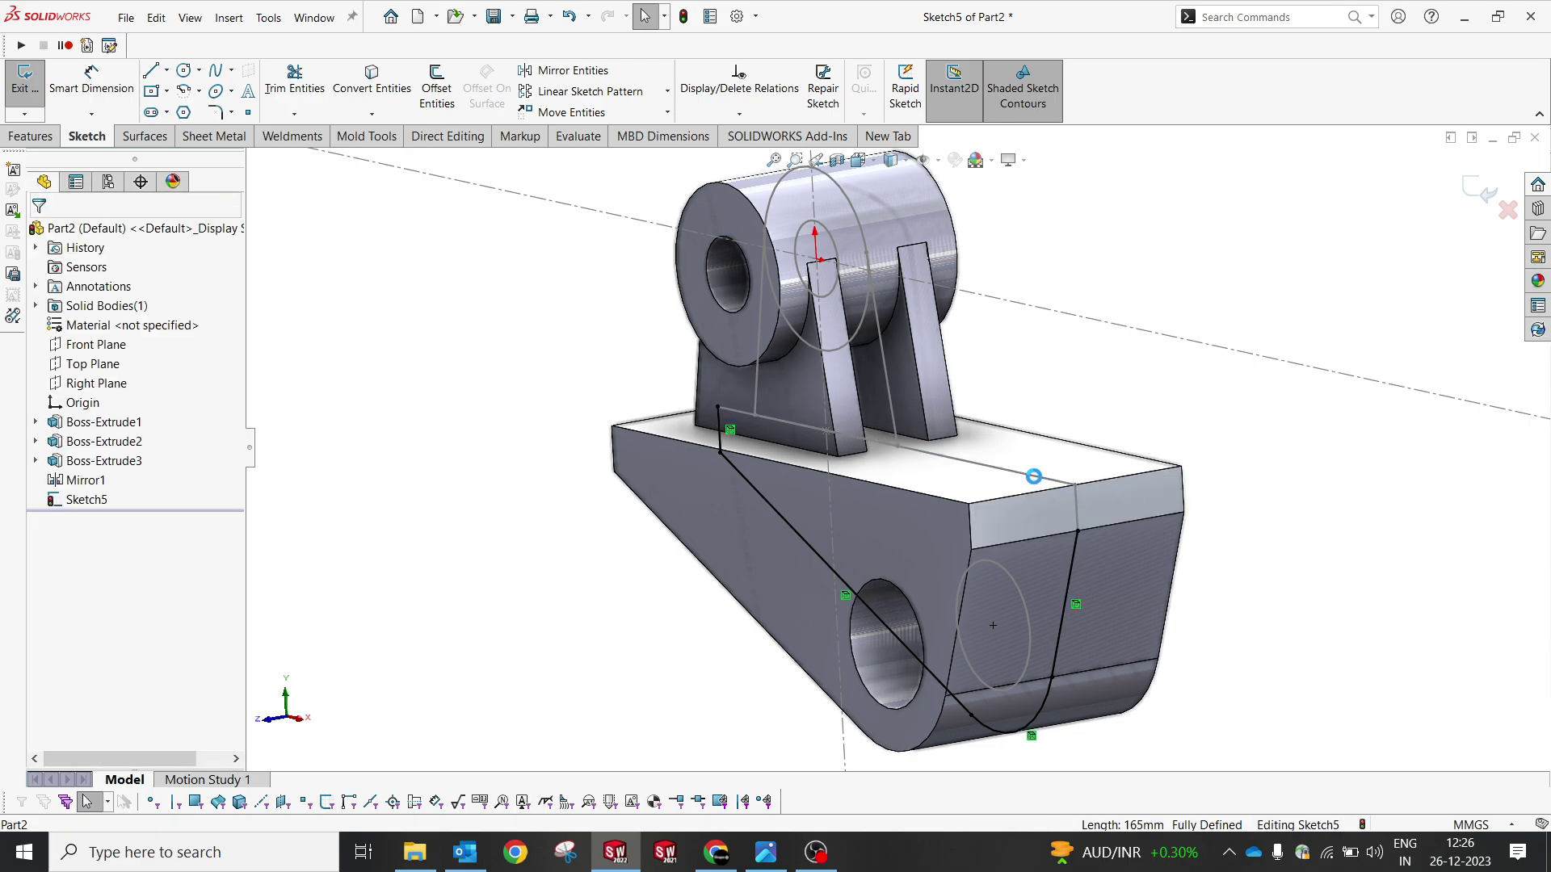
click(722, 443)
key(Escape)
Step: Close the profile with a line joining the upper ends of the two sloping sides, coincident with both endpoints
click(151, 76)
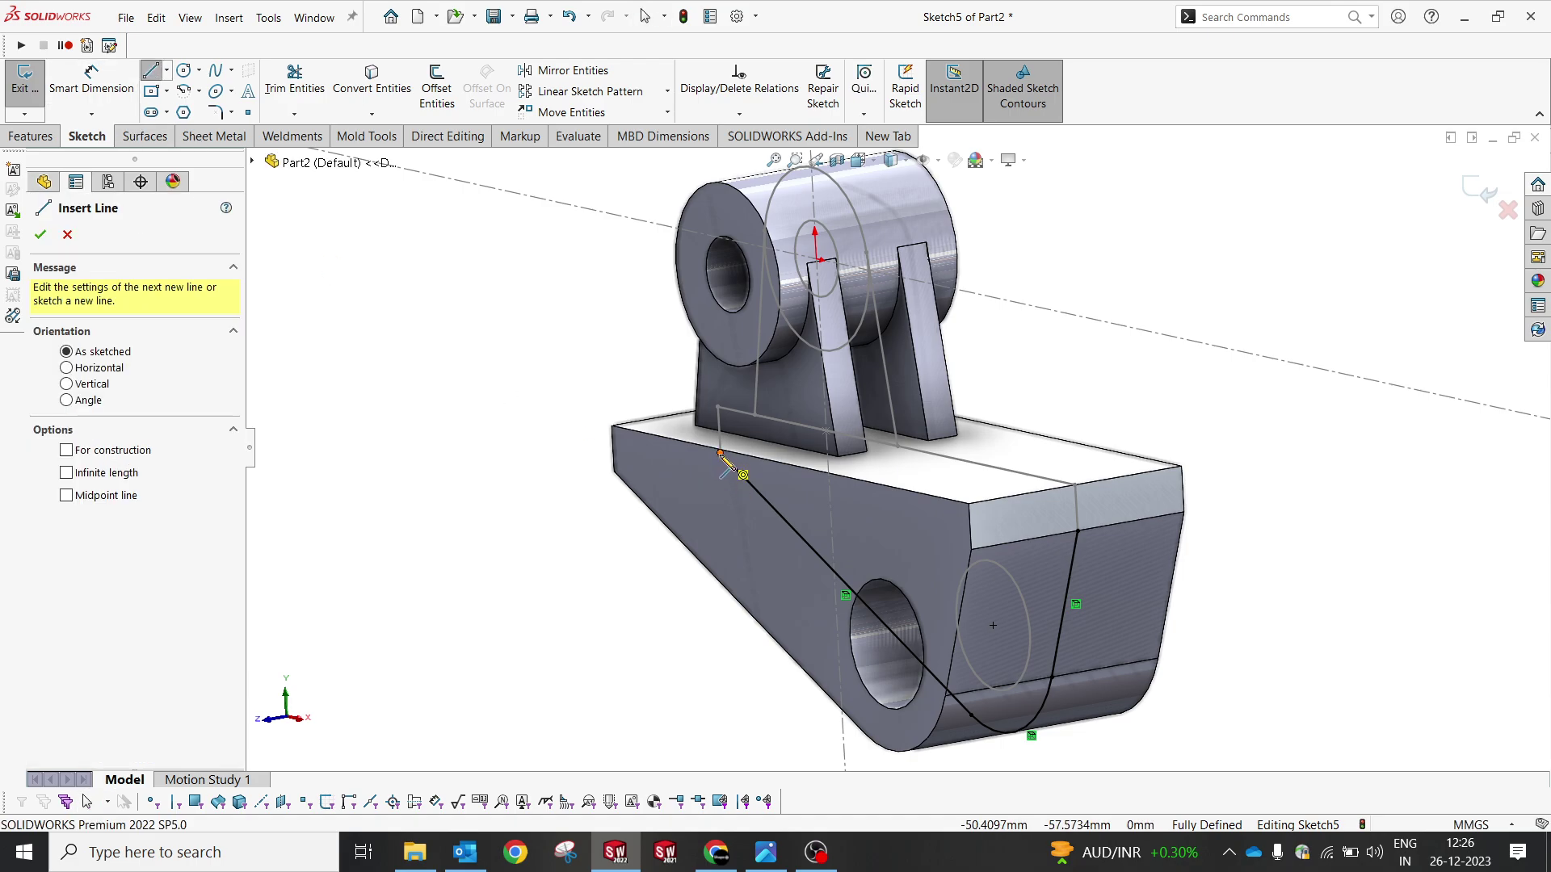
click(720, 453)
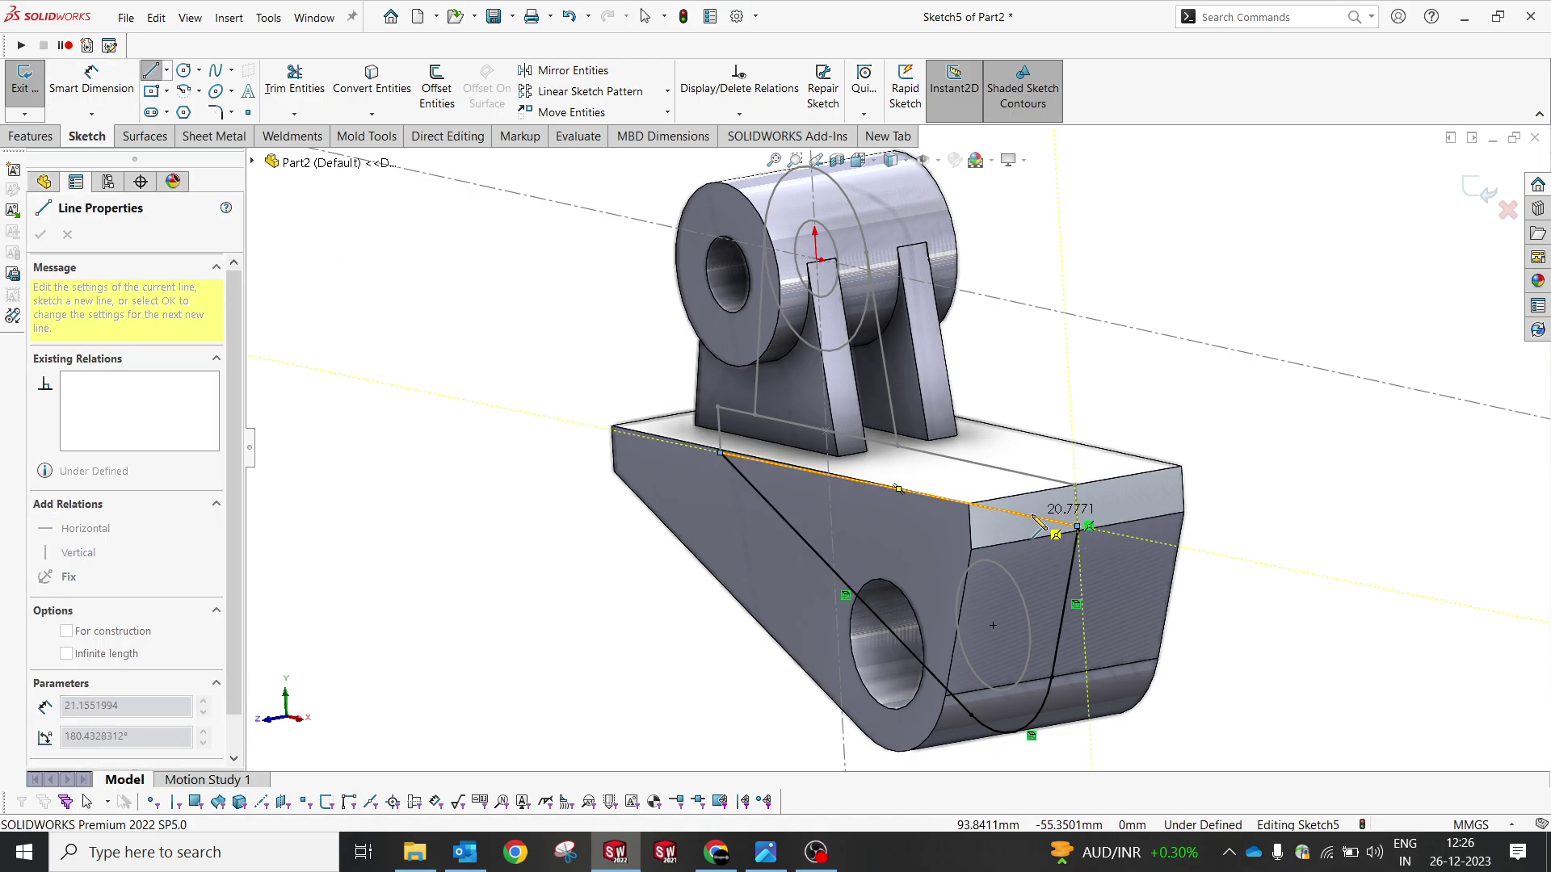
scroll(1042, 525, down, 6)
double_click(1146, 501)
key(Escape)
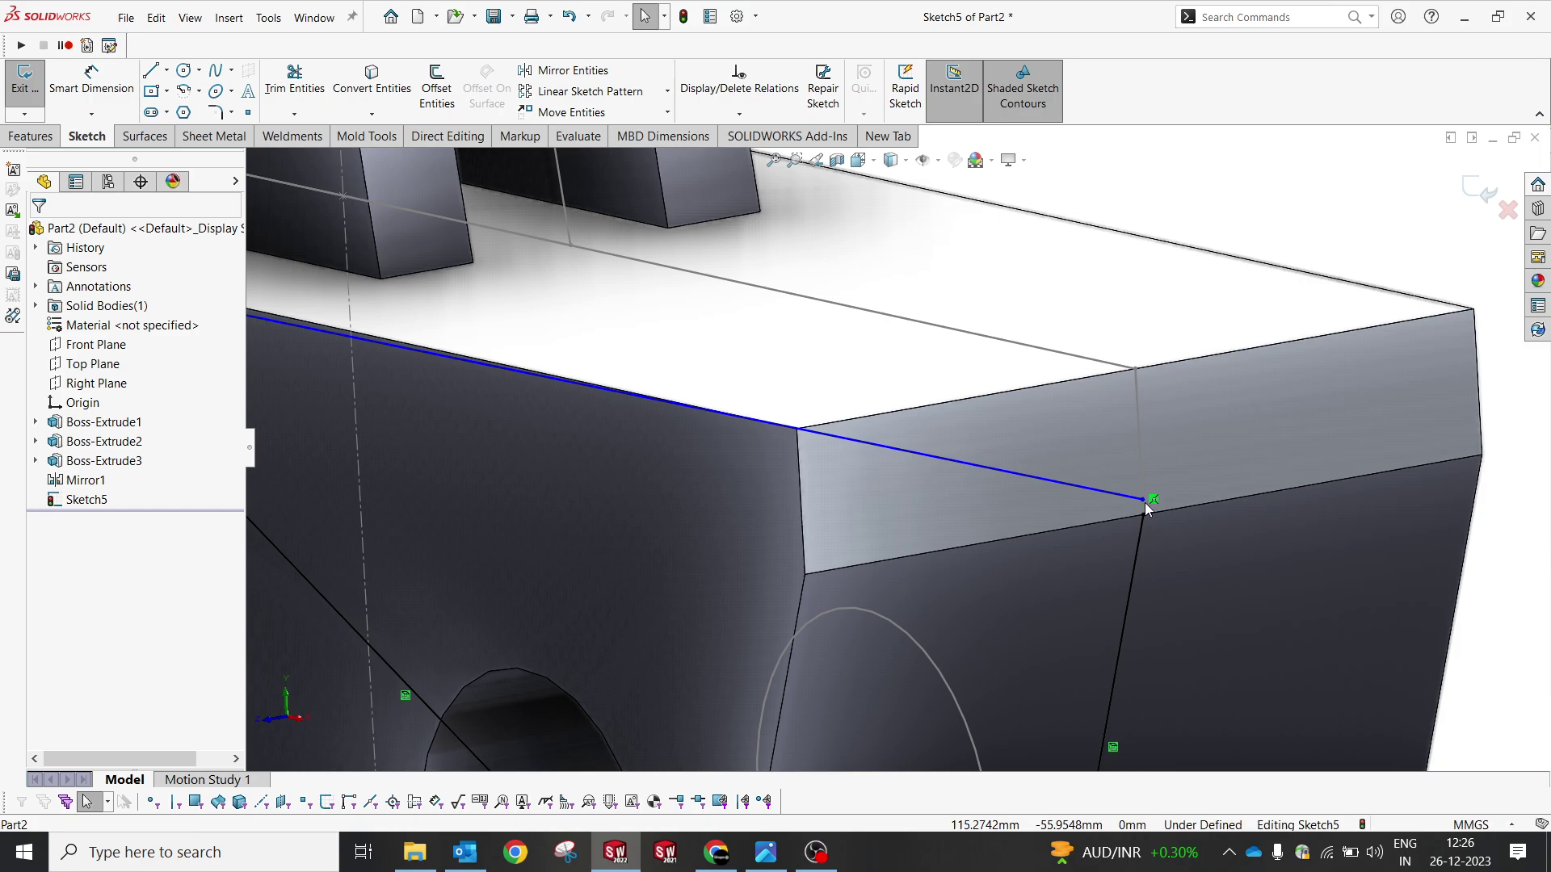
drag(1146, 501, 1145, 517)
key(Escape)
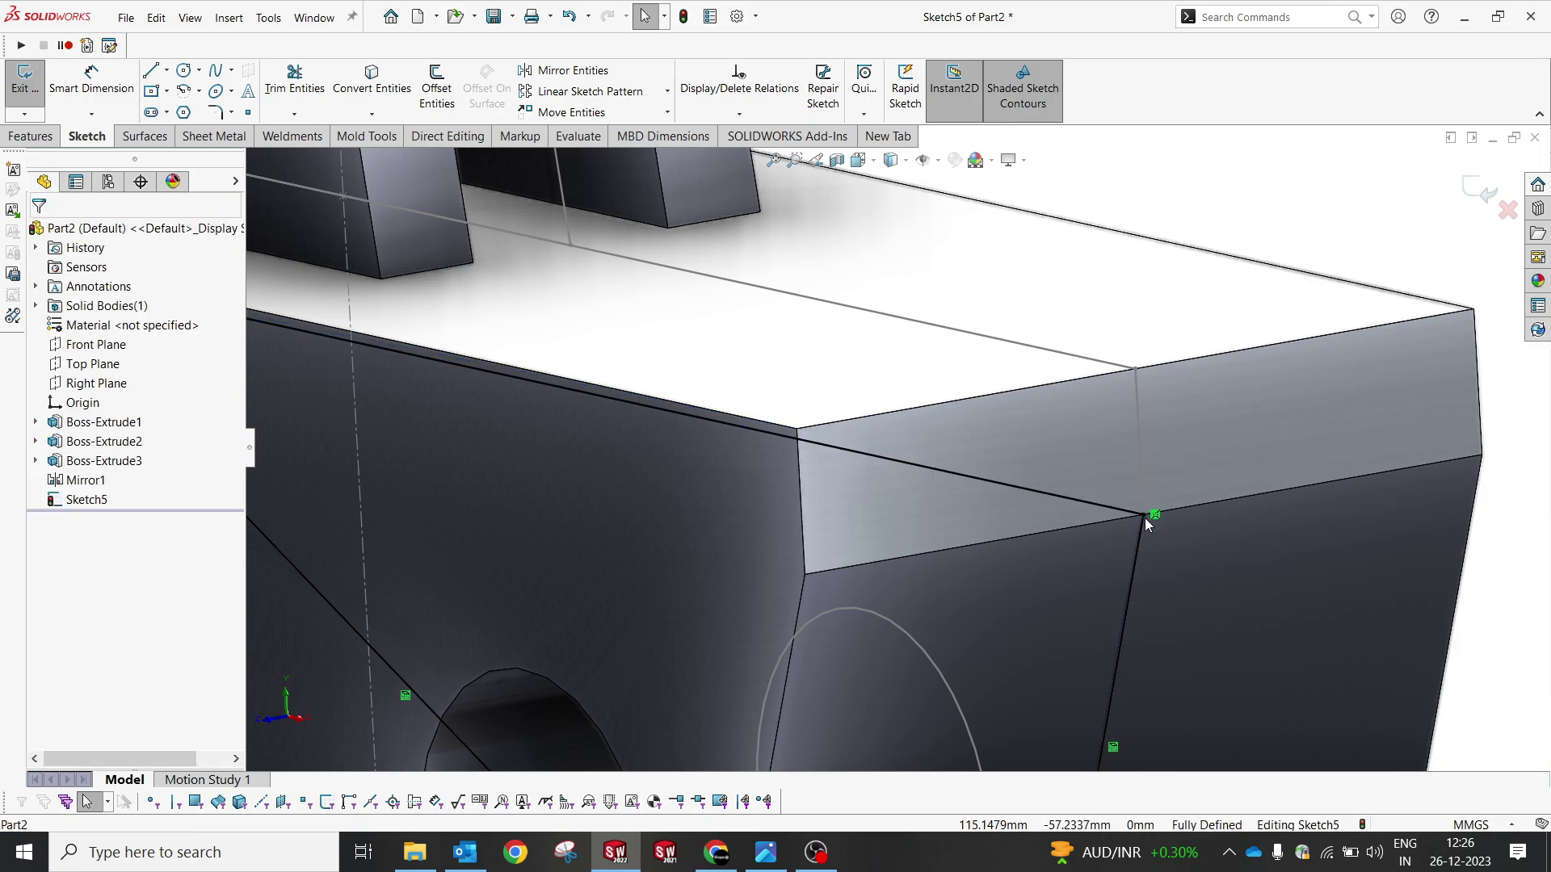
Step: Check the leg thickness on the reference drawing and cut the profile with Extruded Cut, Mid Plane, at a depth of 66-24 mm
scroll(1147, 523, up, 5)
click(765, 852)
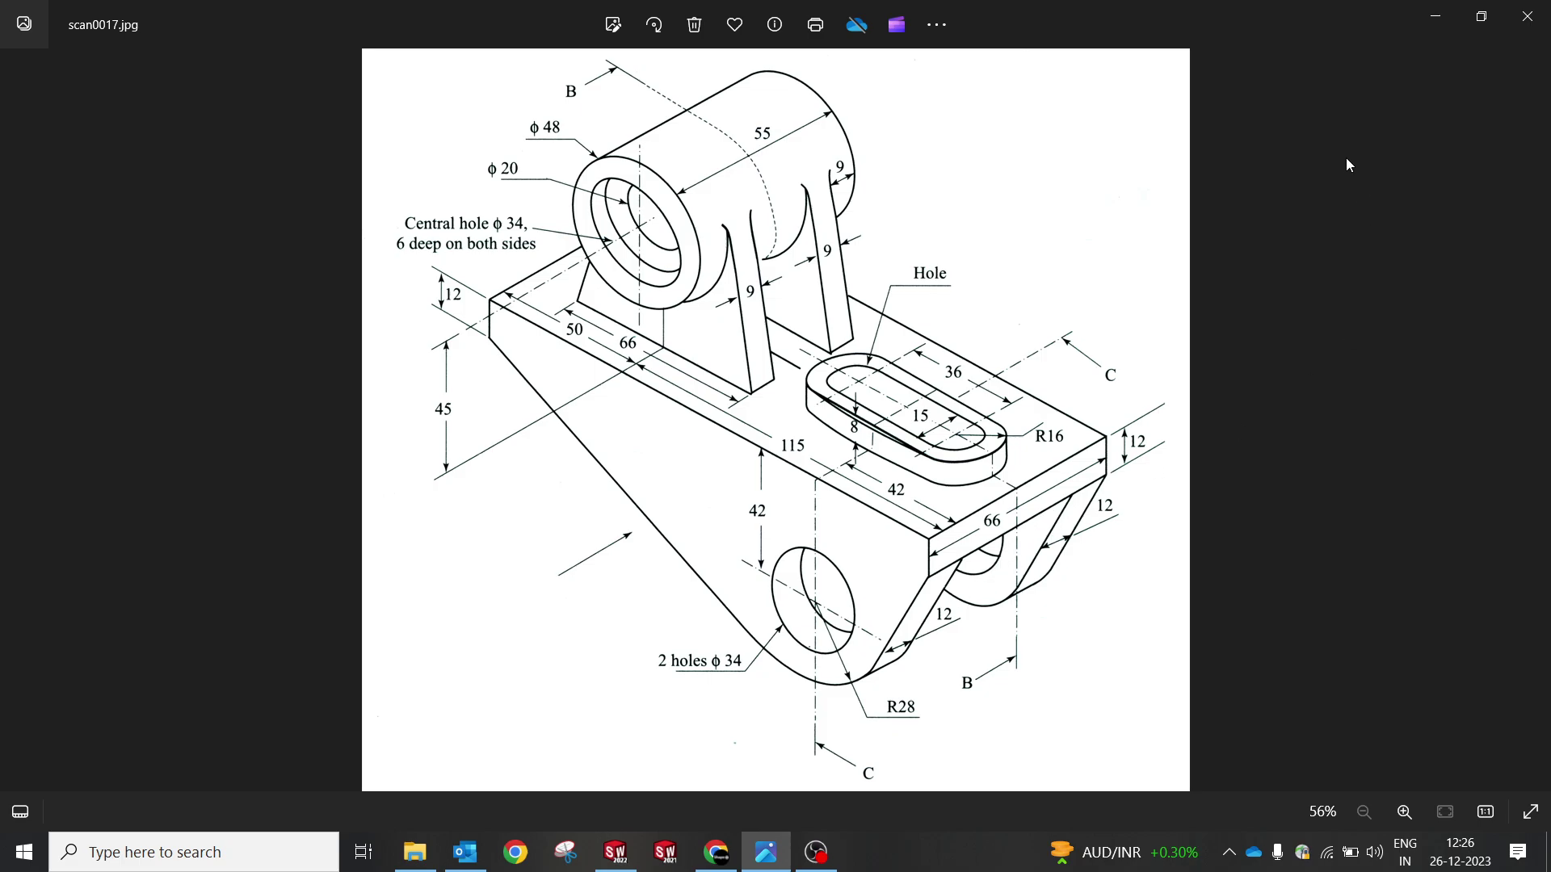
click(1435, 18)
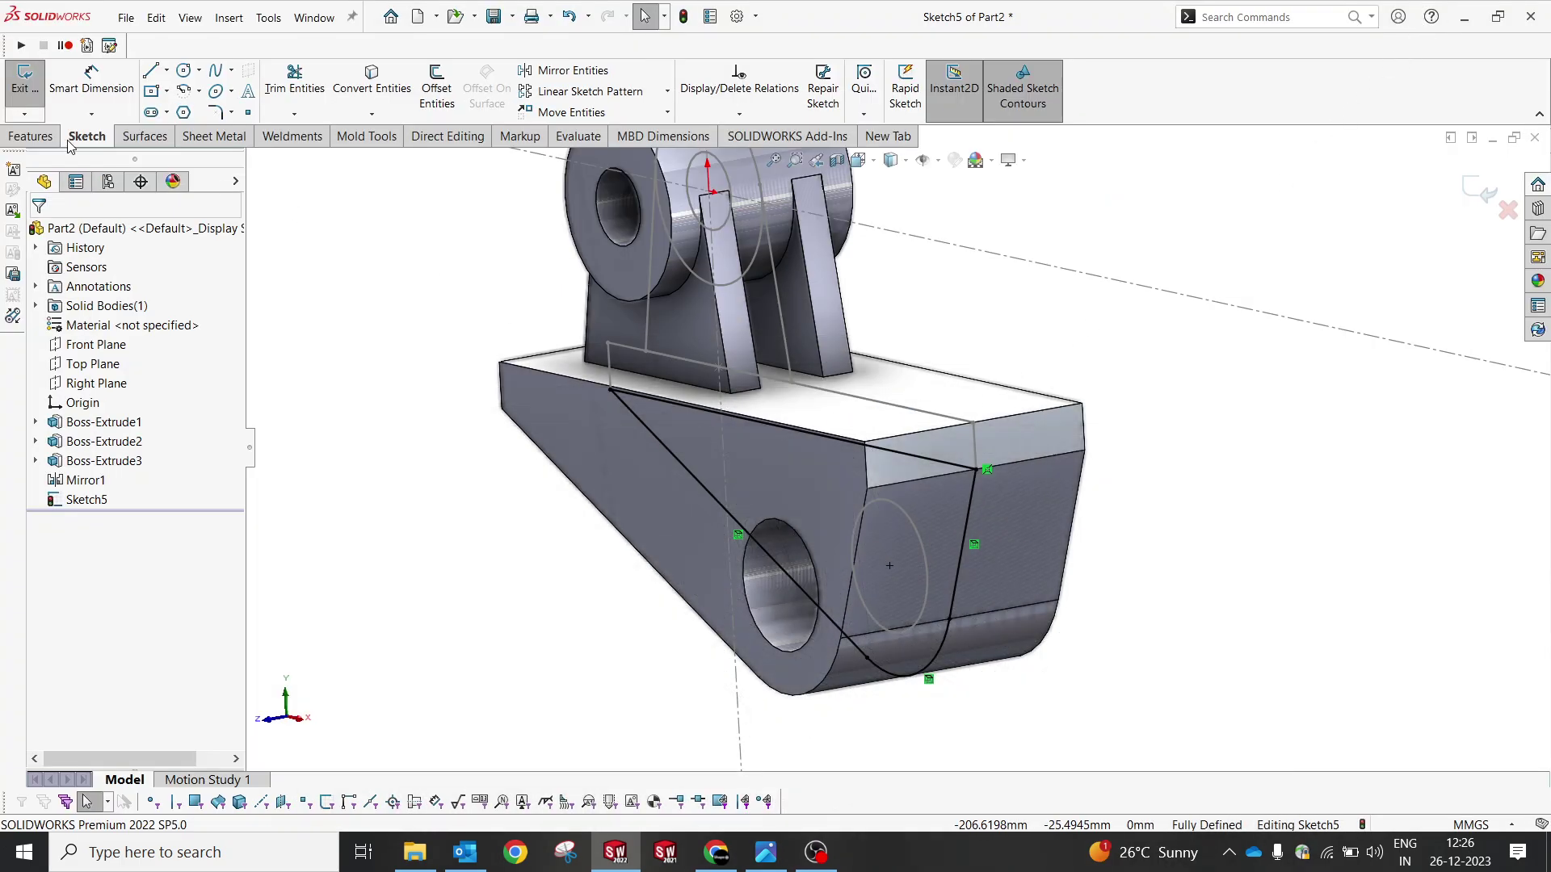
click(279, 85)
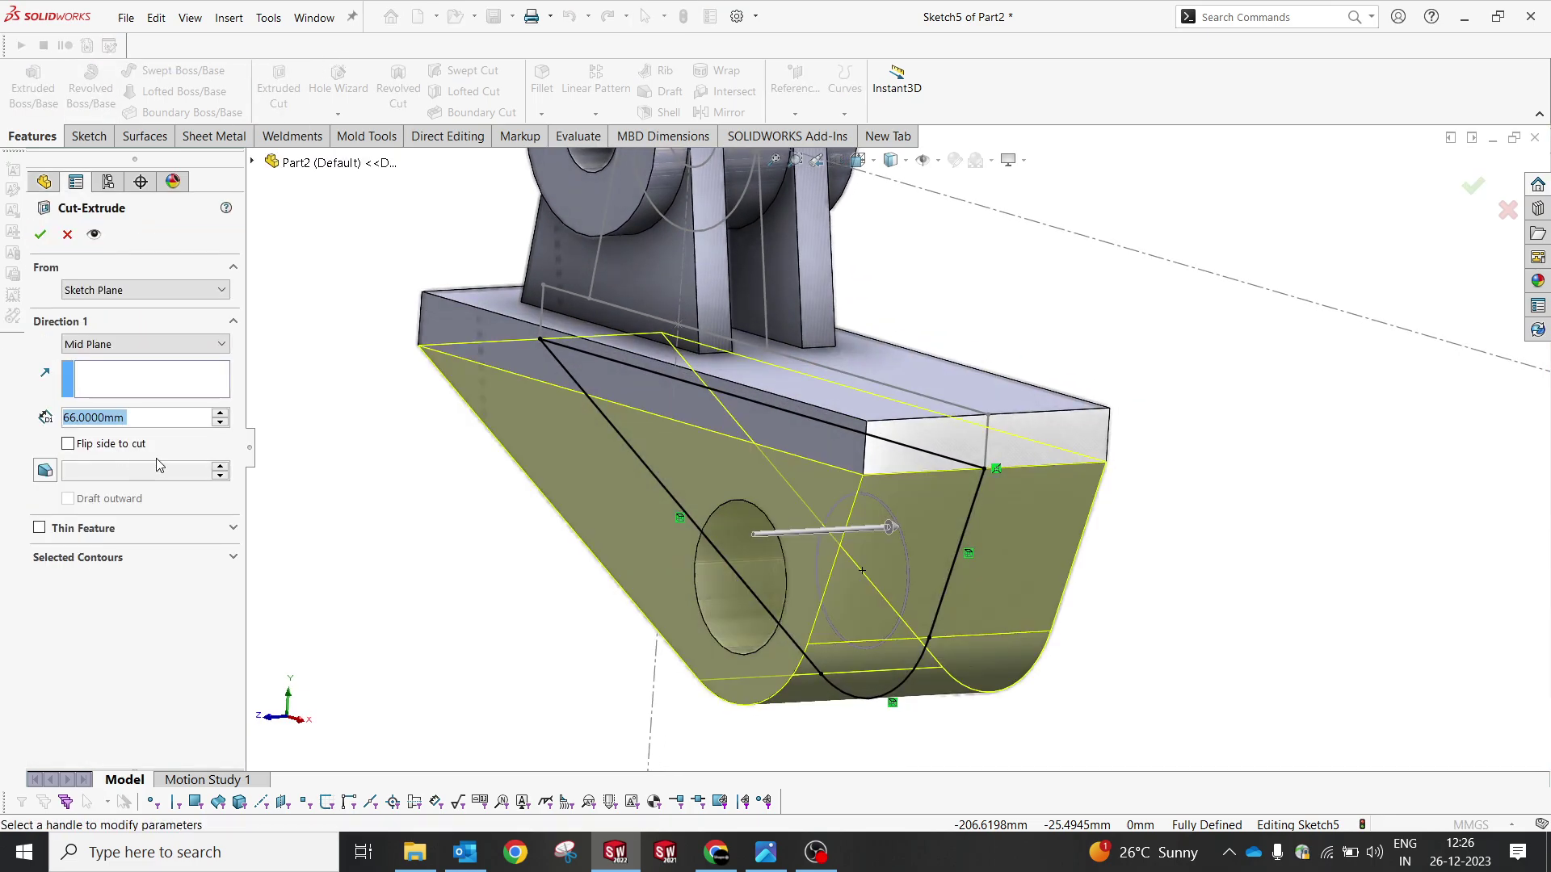
click(147, 414)
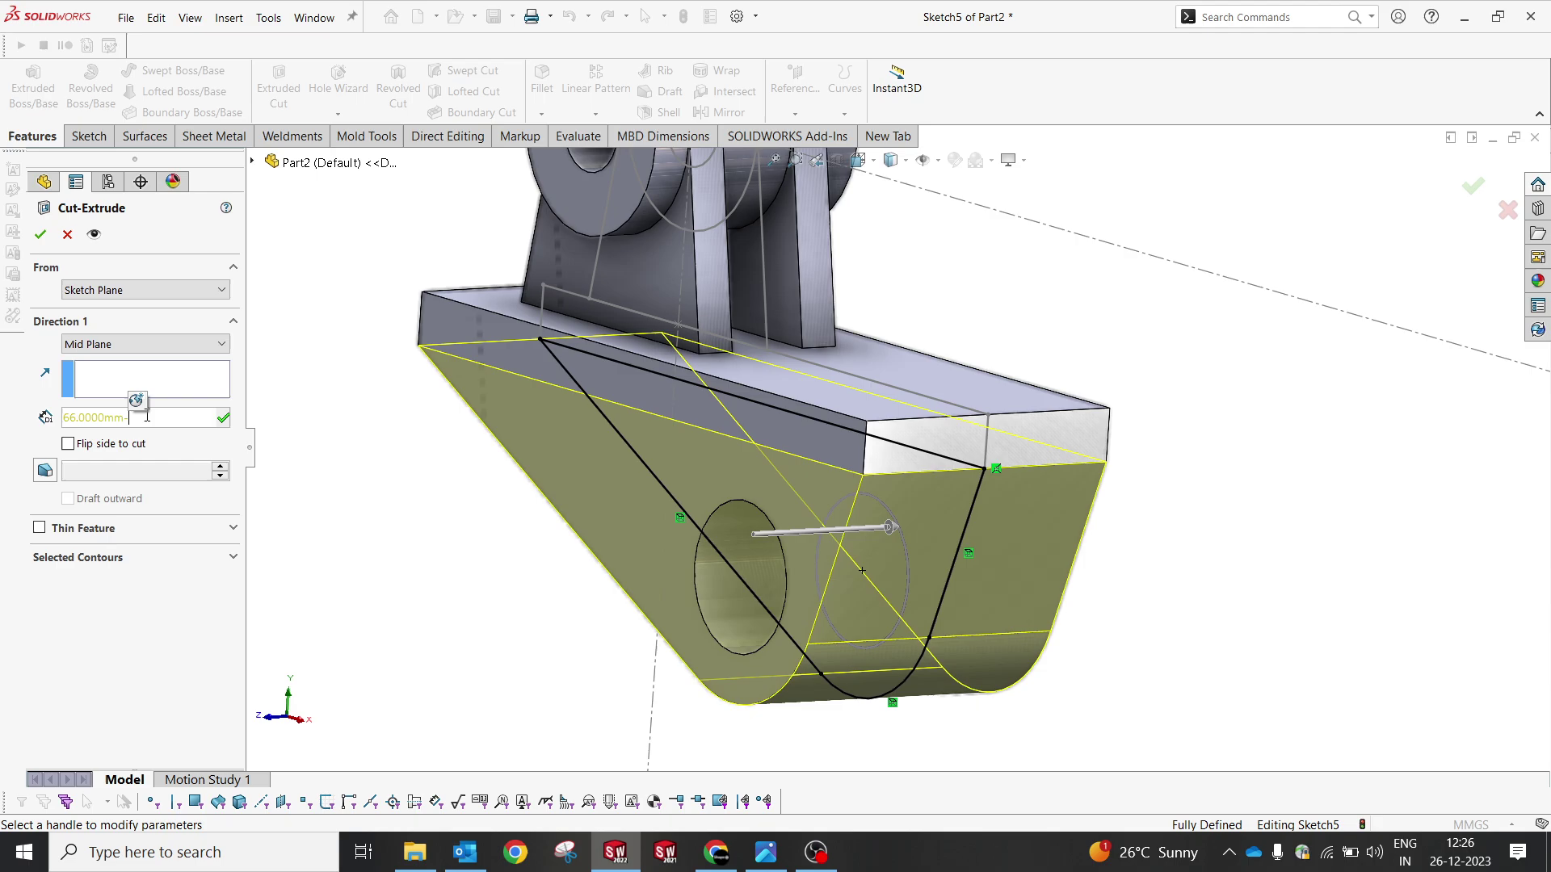
text(-24)
key(Return)
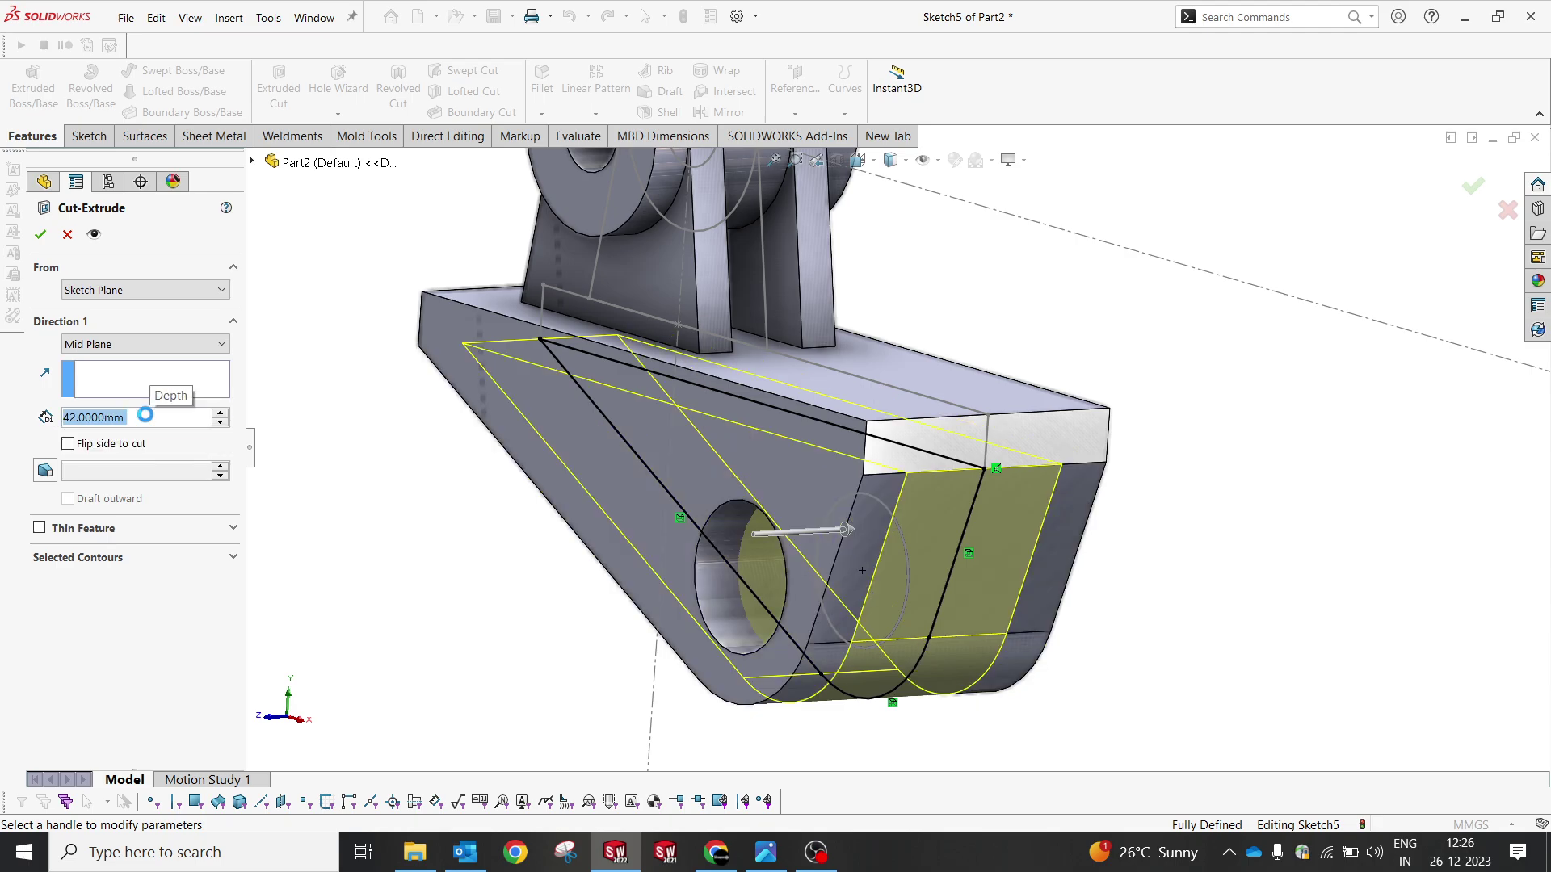
key(Return)
Step: Measure the distance between the outer and inner faces of one lower leg
click(830, 498)
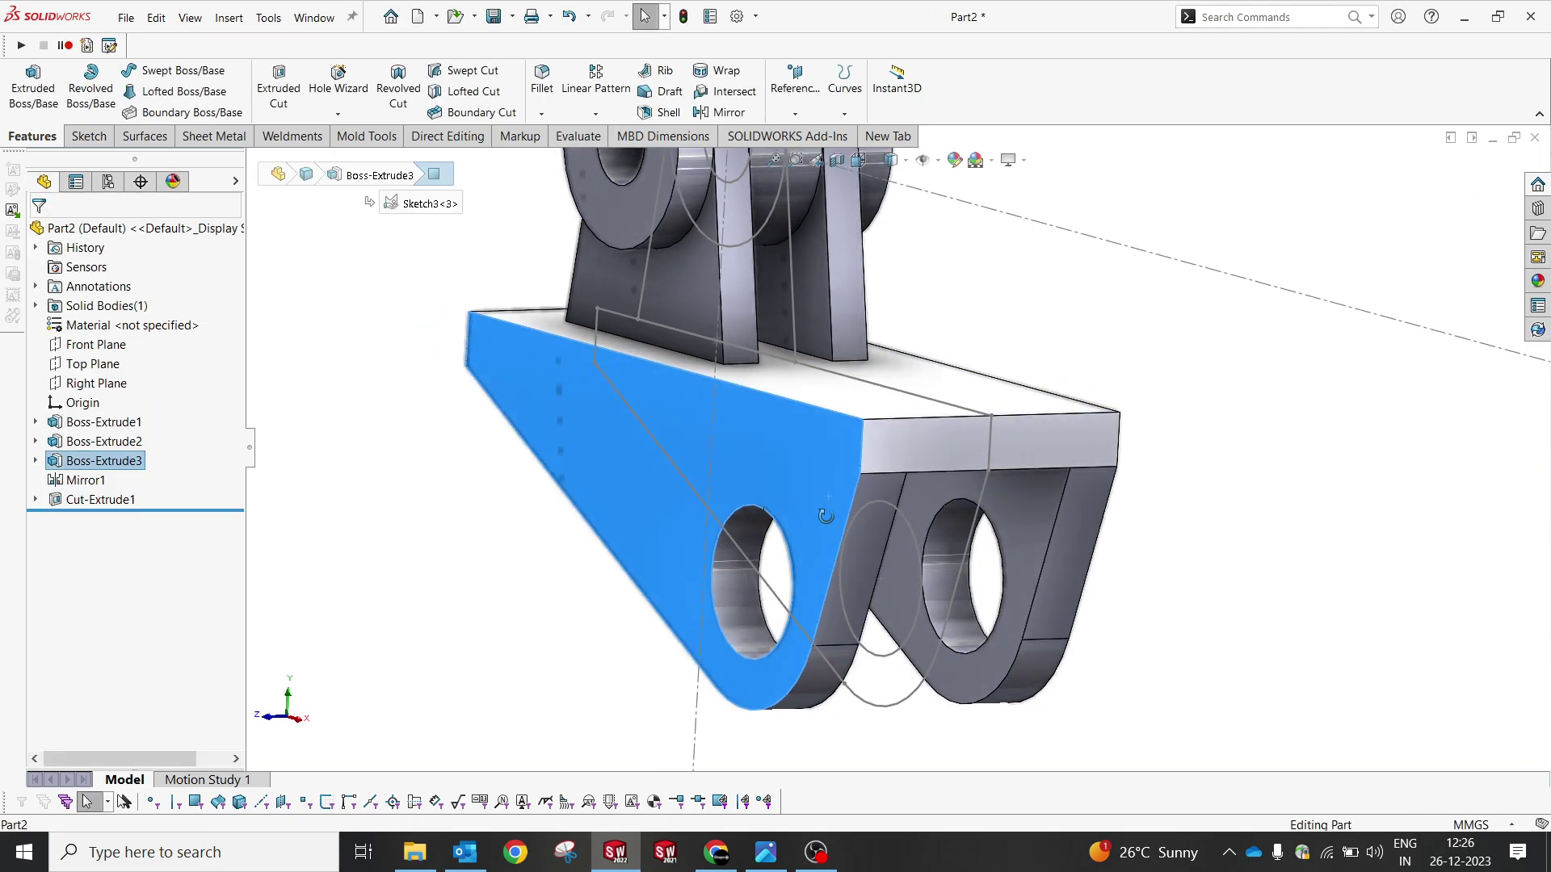
middle_drag(830, 498, 906, 530)
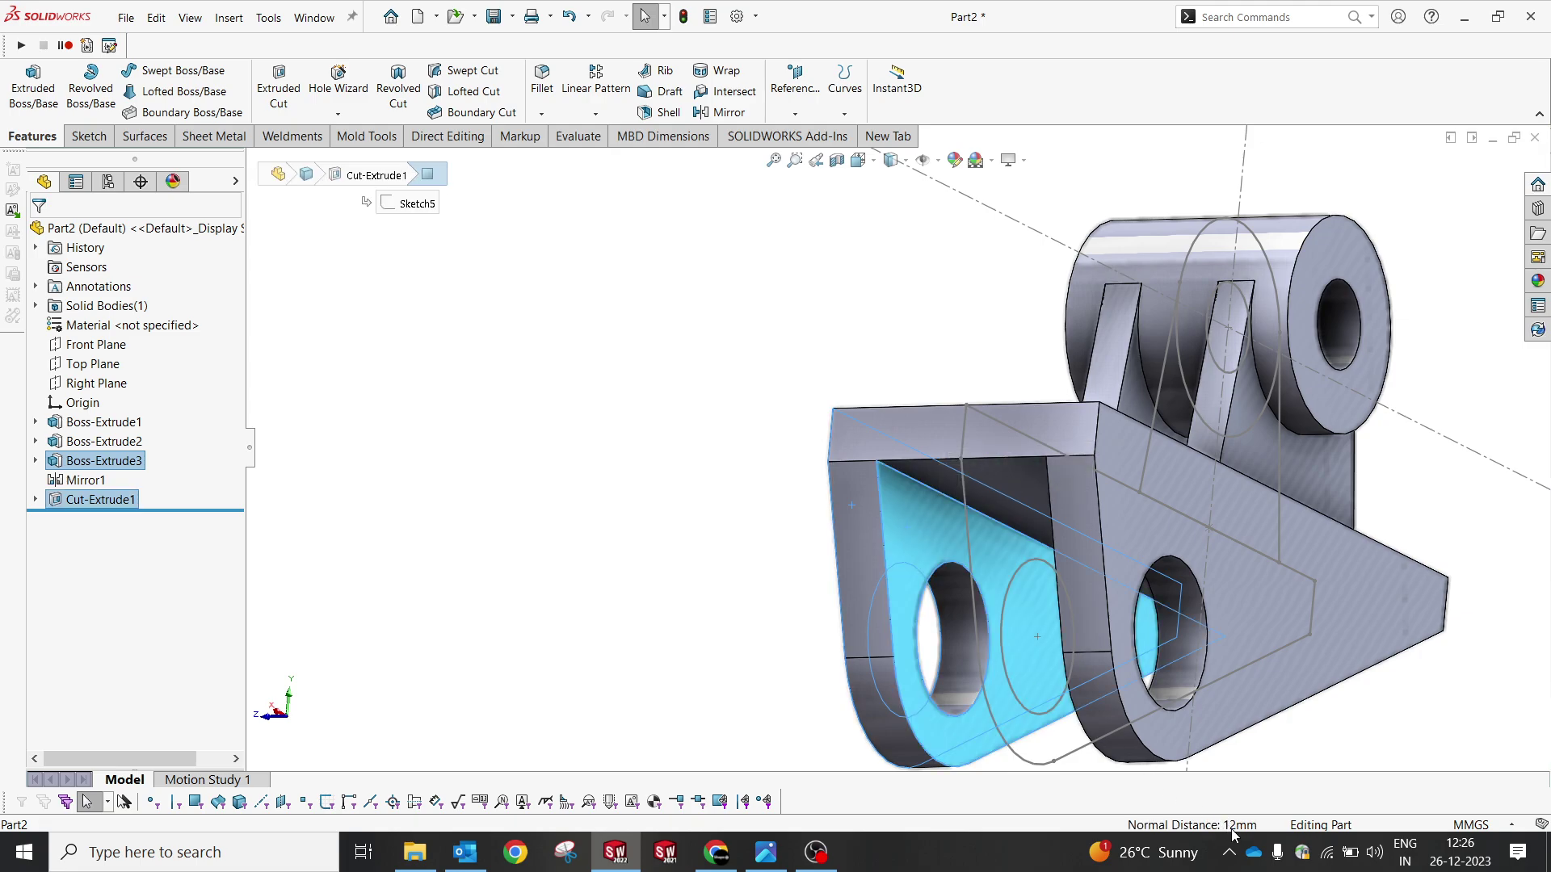
click(747, 507)
middle_drag(748, 507, 1017, 520)
scroll(720, 315, down, 4)
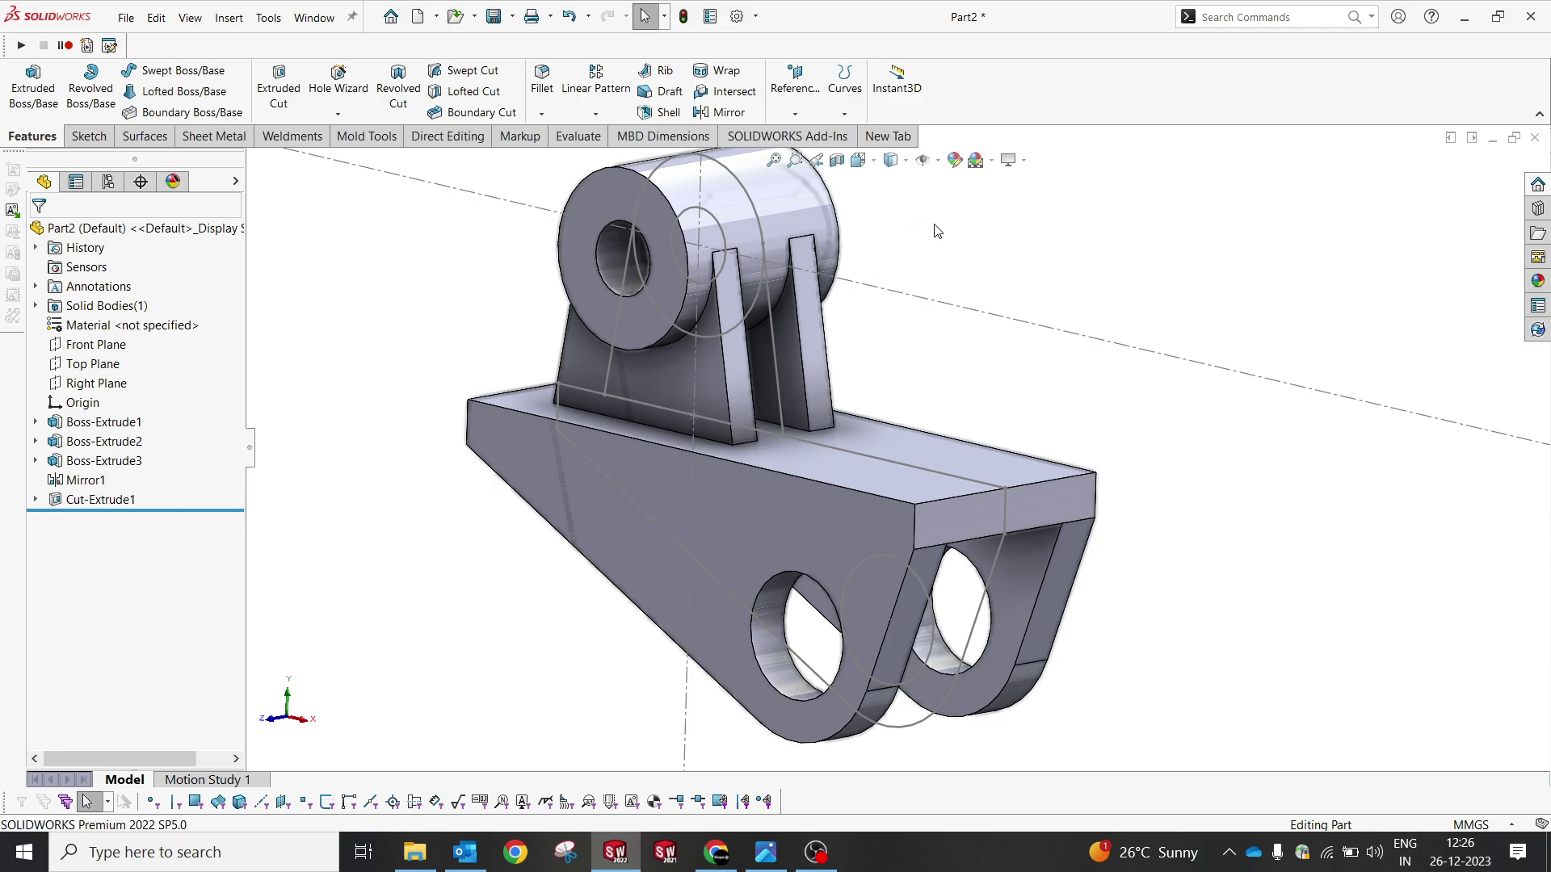
Step: Hide the sketches and construction axes displayed over the model
click(996, 305)
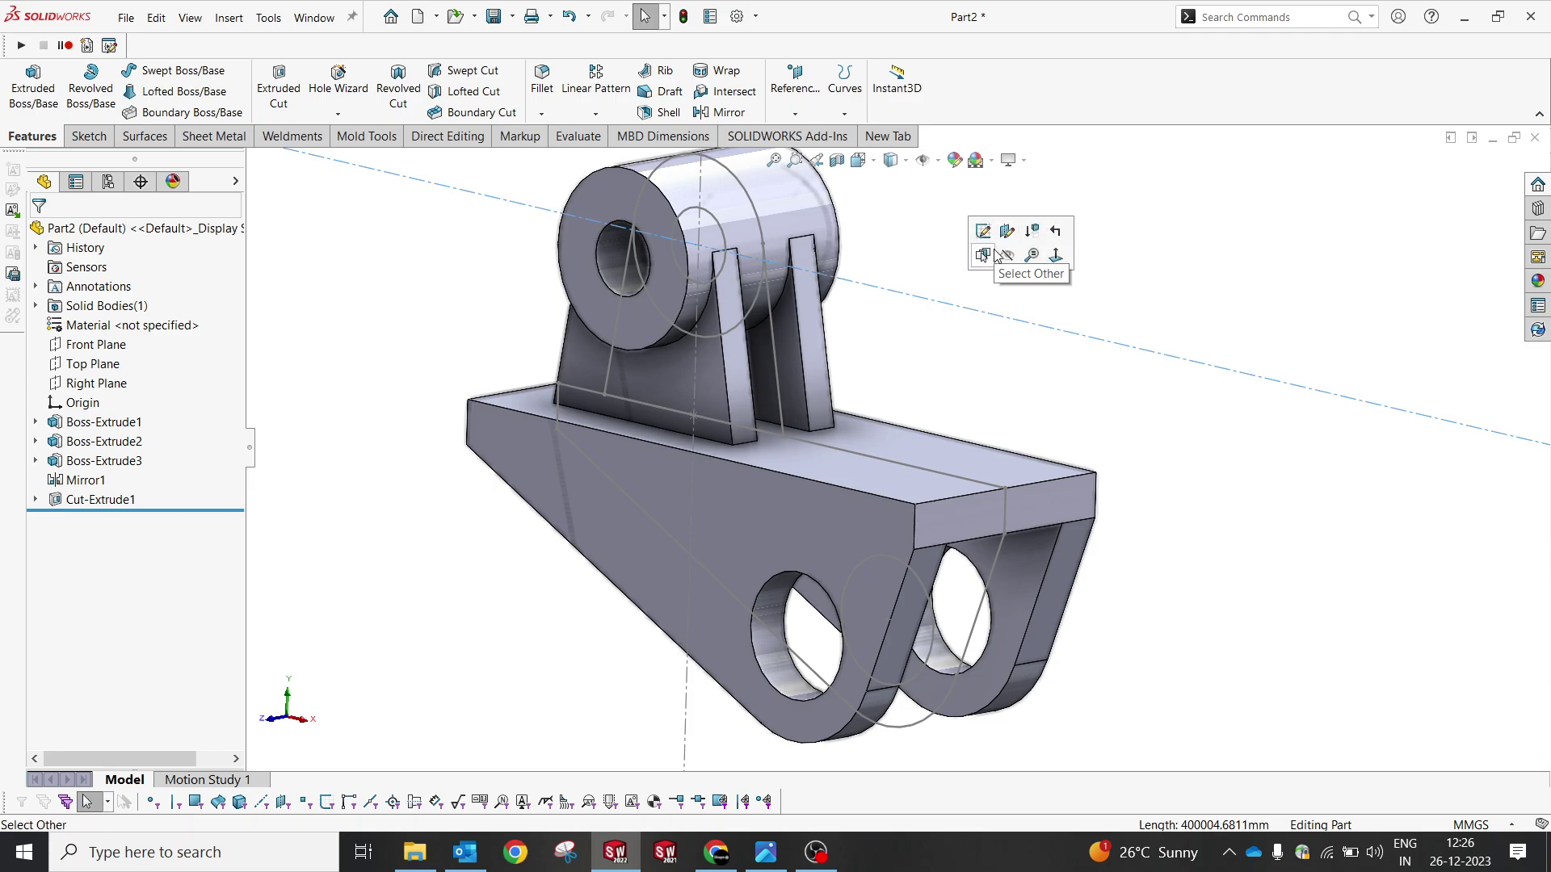
middle_drag(928, 396, 867, 487)
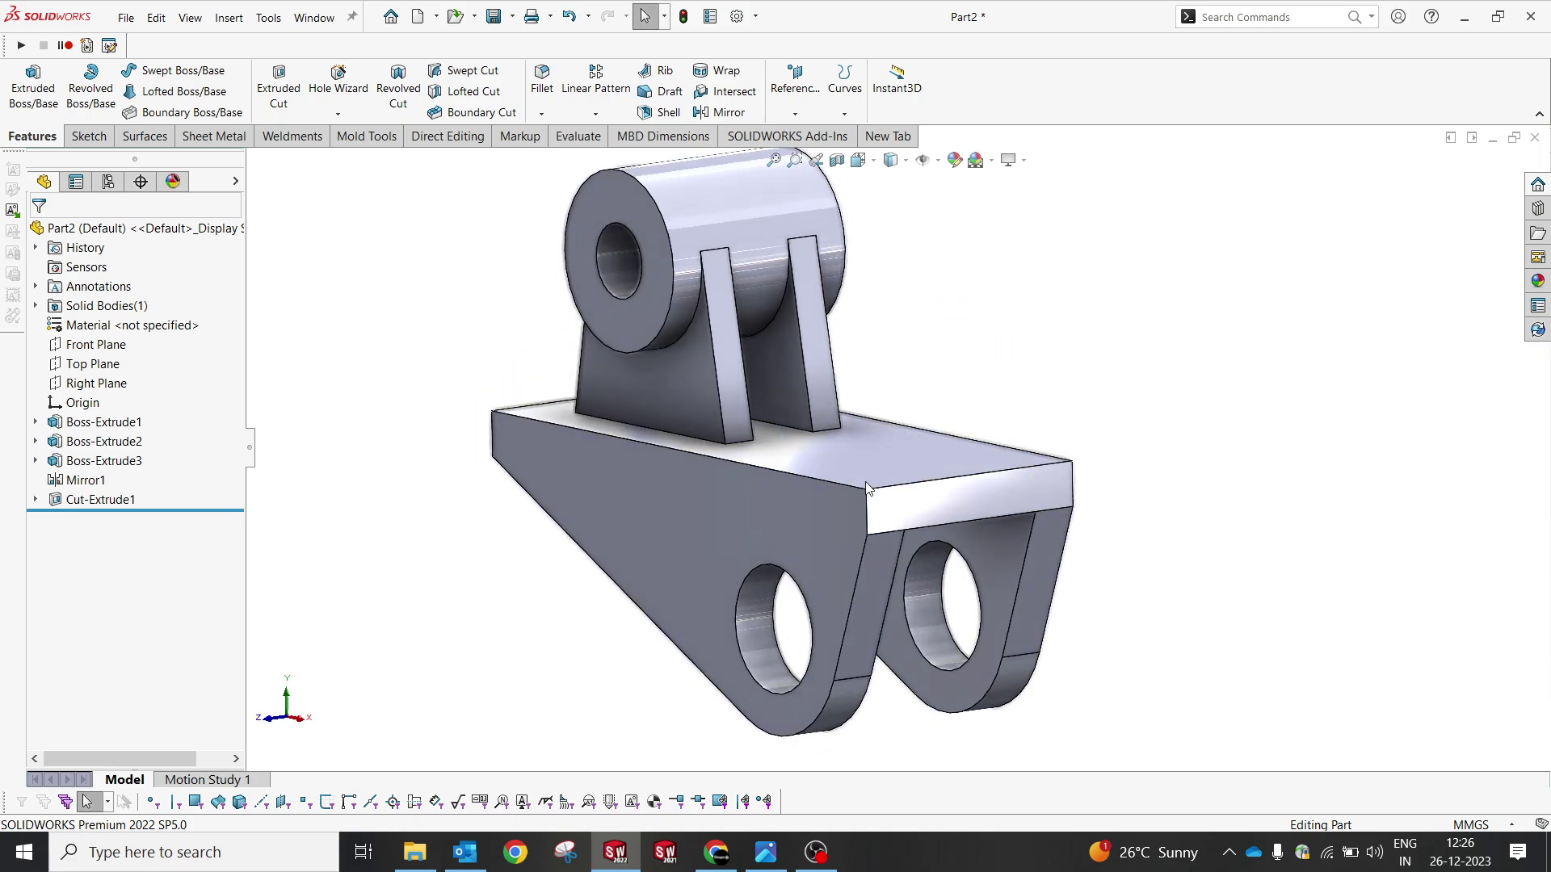
Step: Consult the reference drawing, start a sketch on the cylinder's end face and draw a circle about 29 mm in diameter centred on the origin
click(780, 857)
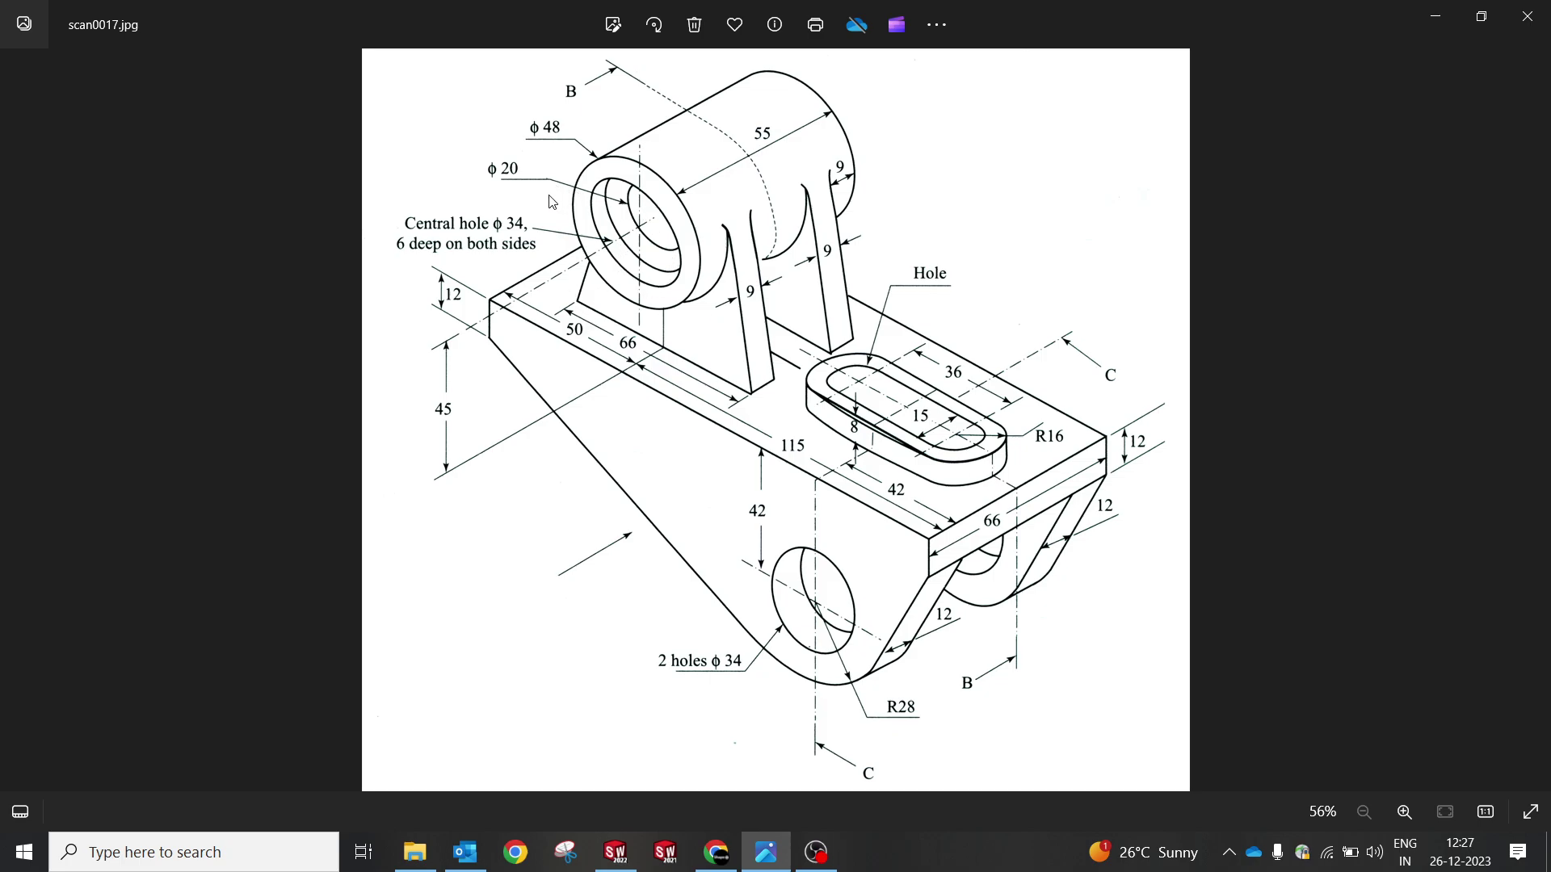
click(766, 853)
scroll(622, 265, down, 6)
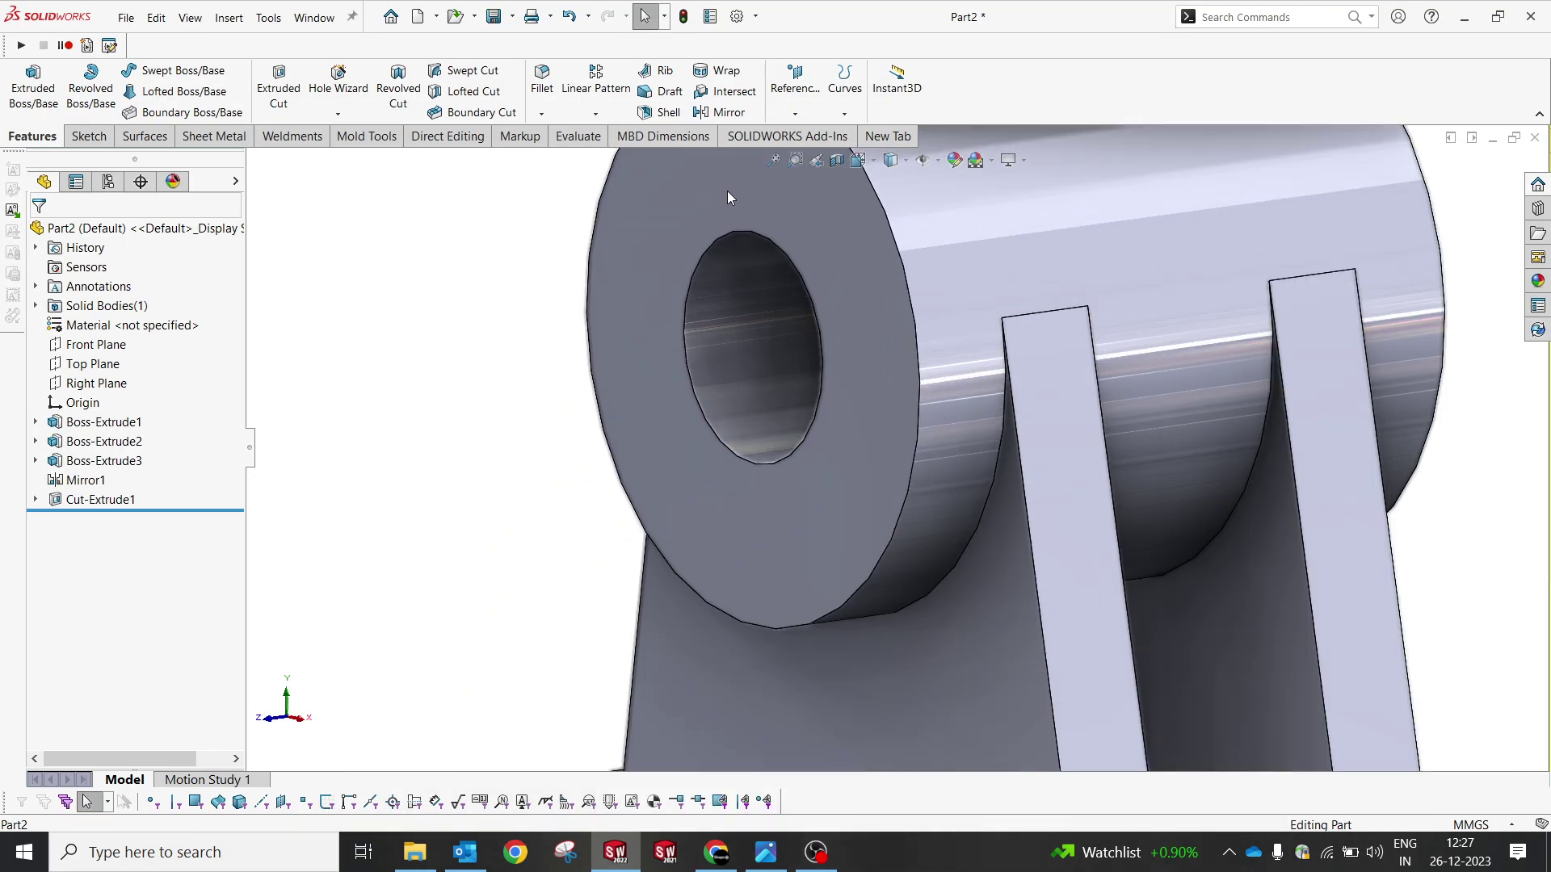
click(727, 190)
click(798, 143)
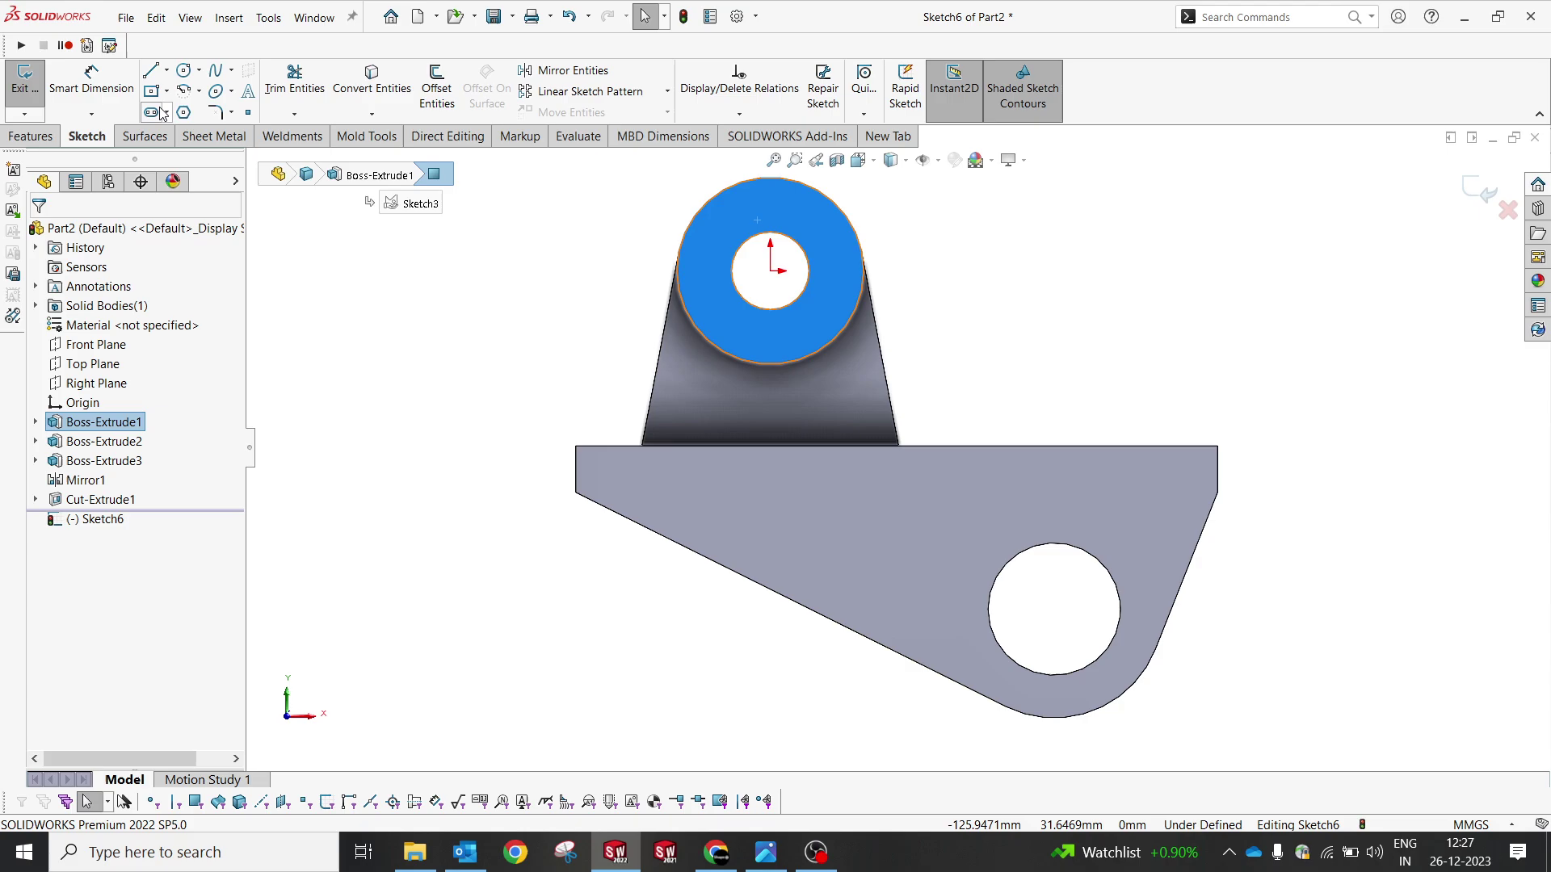
click(183, 71)
scroll(768, 270, down, 3)
click(814, 365)
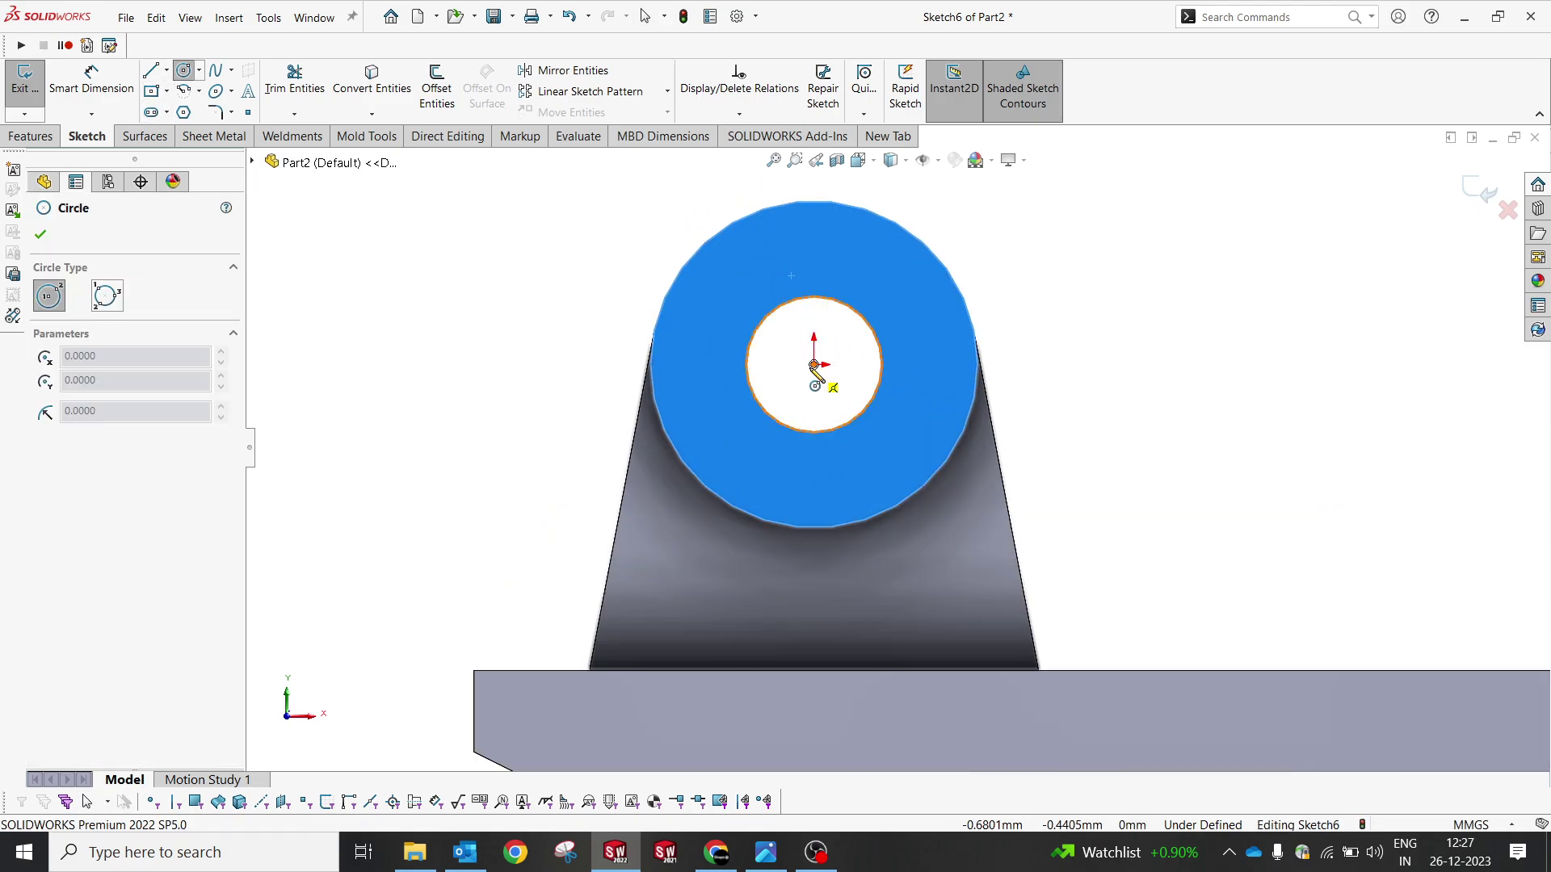
click(885, 434)
Step: Dimension the circle's diameter and set it to 34 mm
right_click(449, 242)
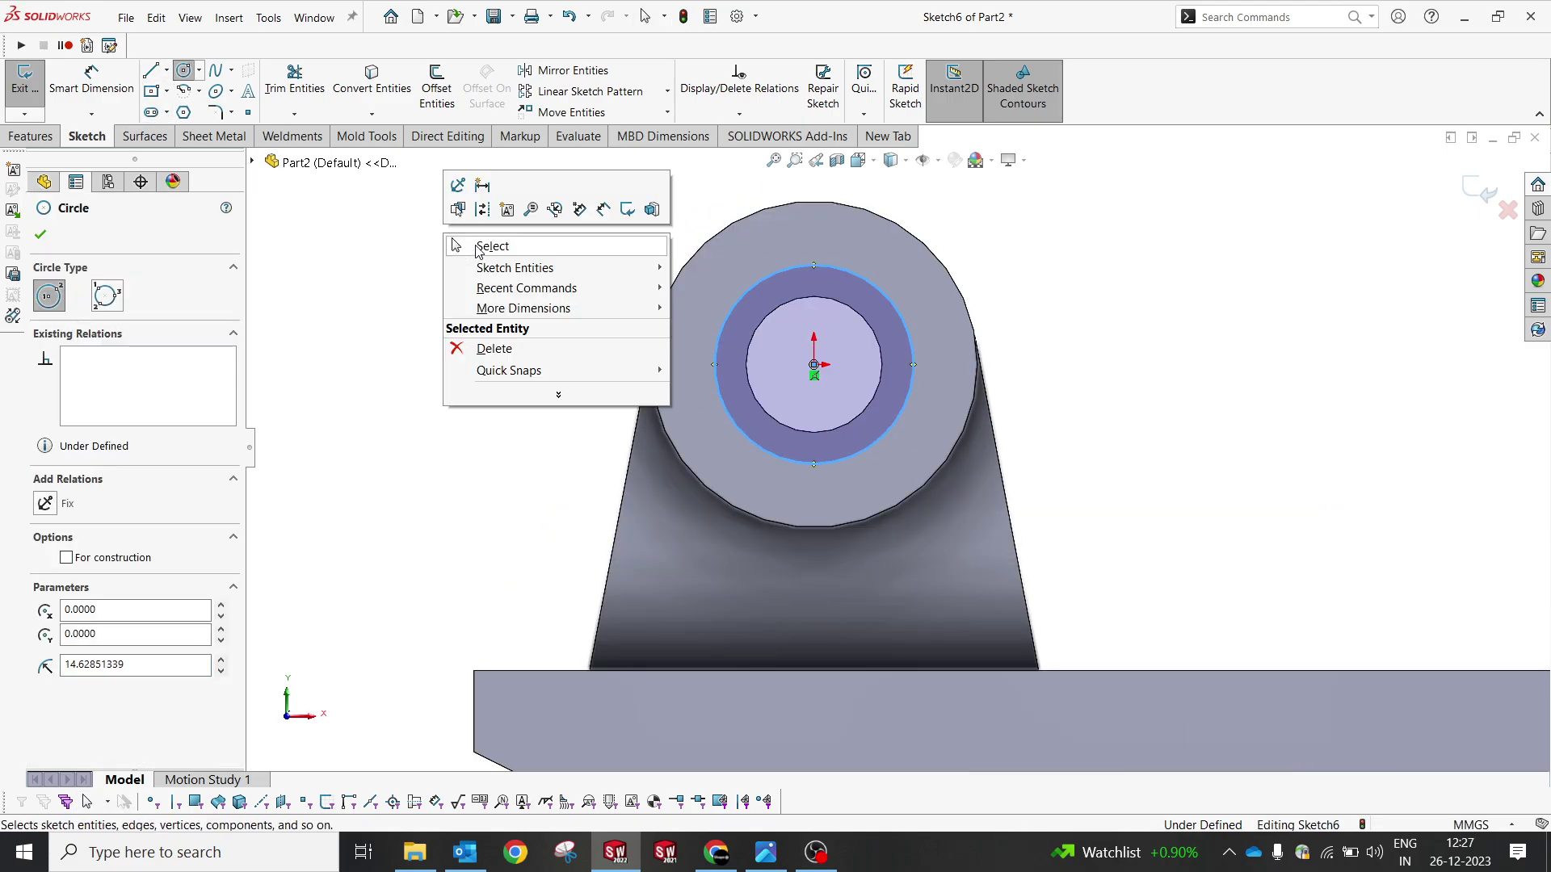
click(453, 191)
click(838, 271)
click(1072, 226)
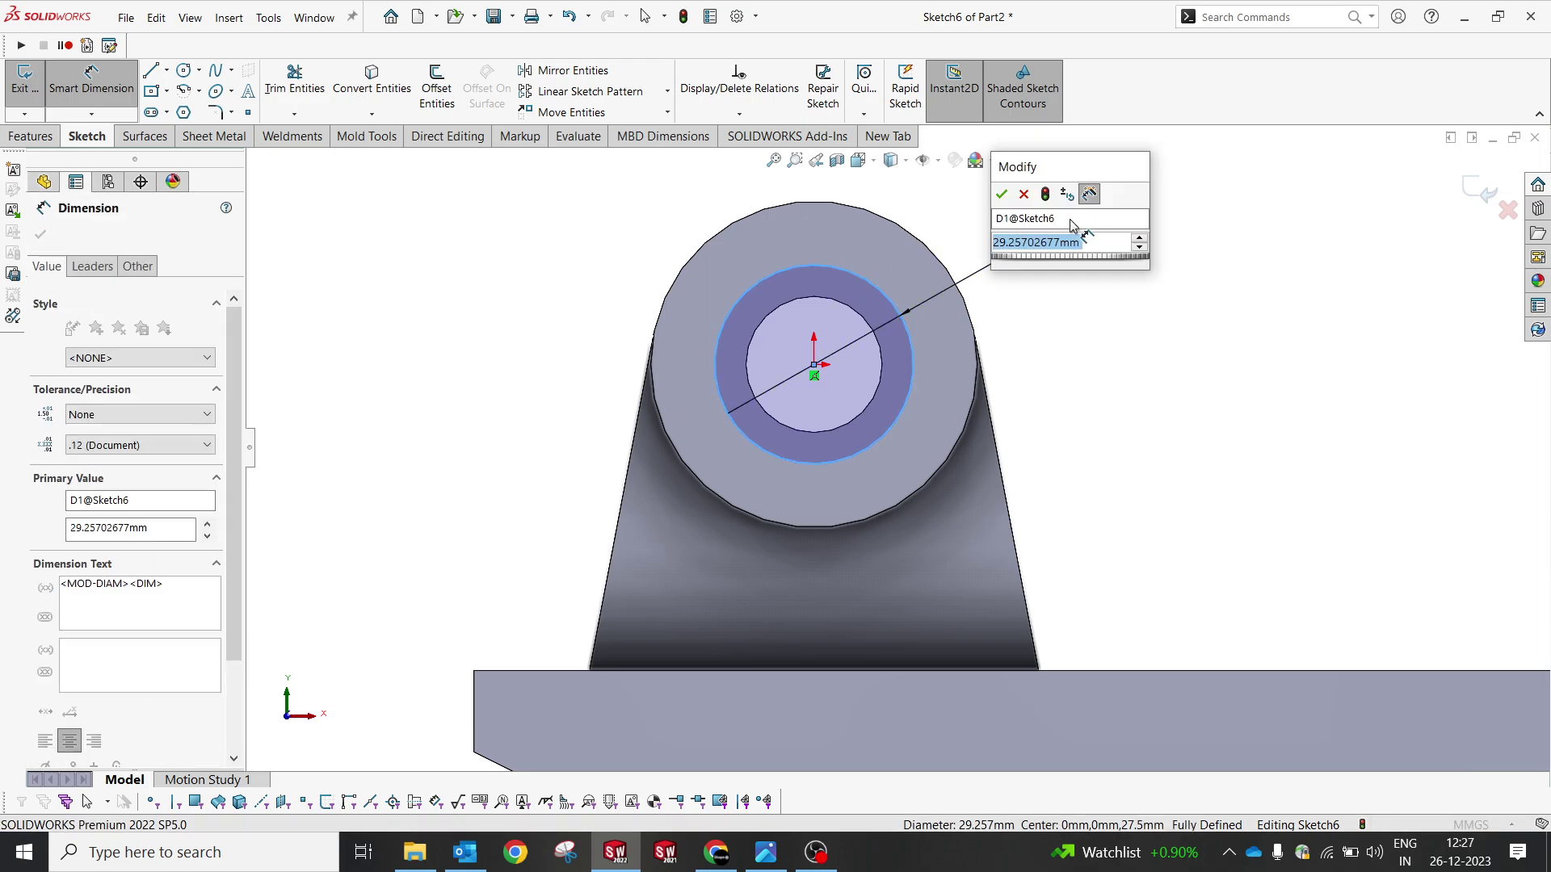
text(34)
key(Return)
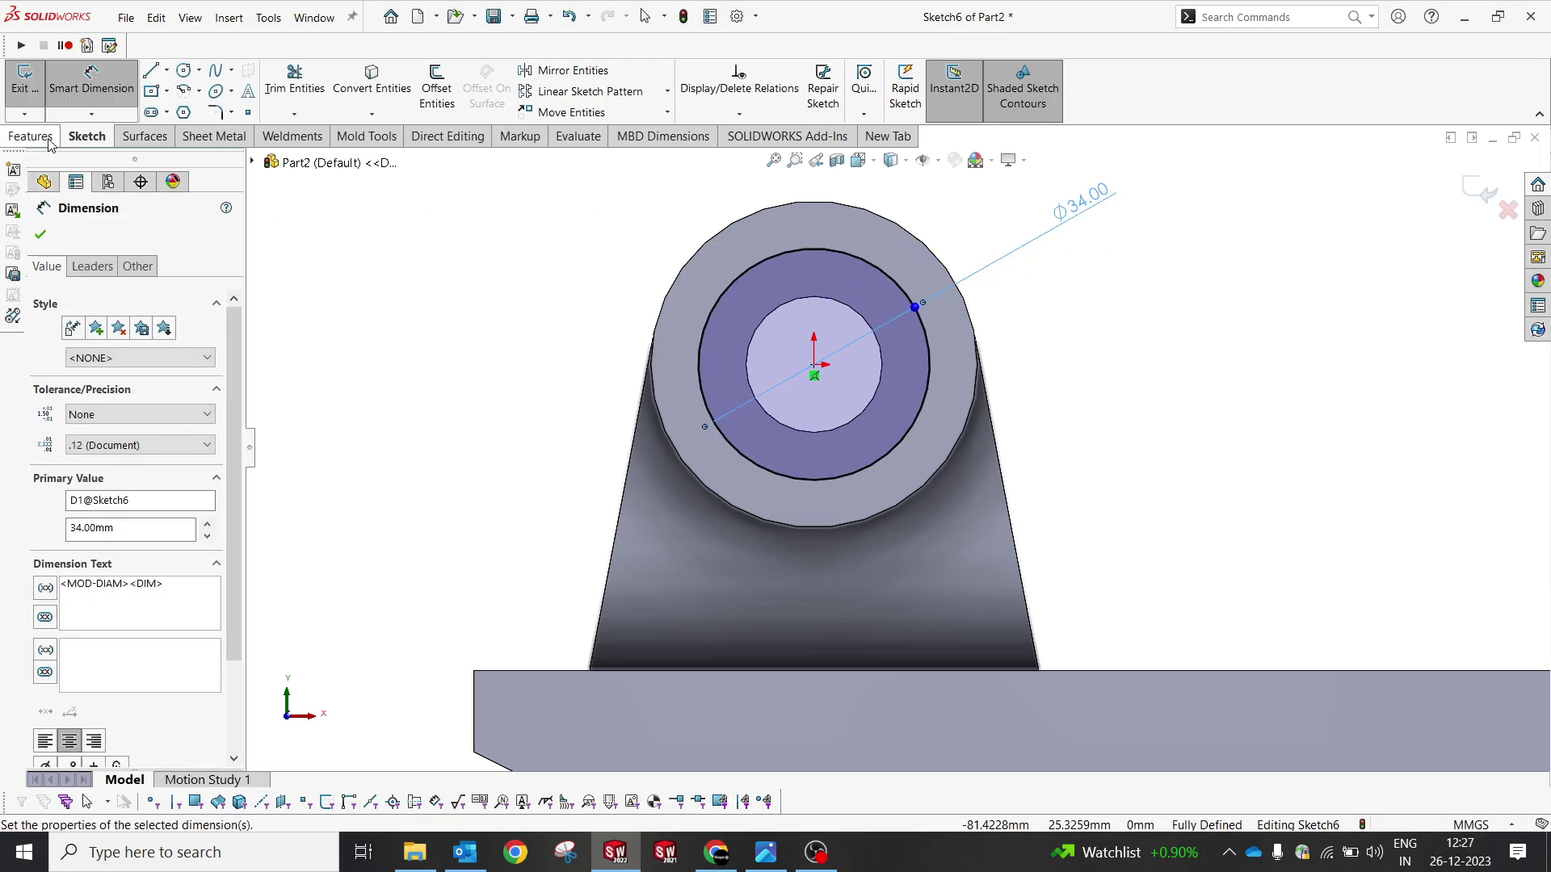
Step: Cut the 34 mm circle into the cylinder's end with a Blind Extruded Cut 6 mm deep
click(279, 85)
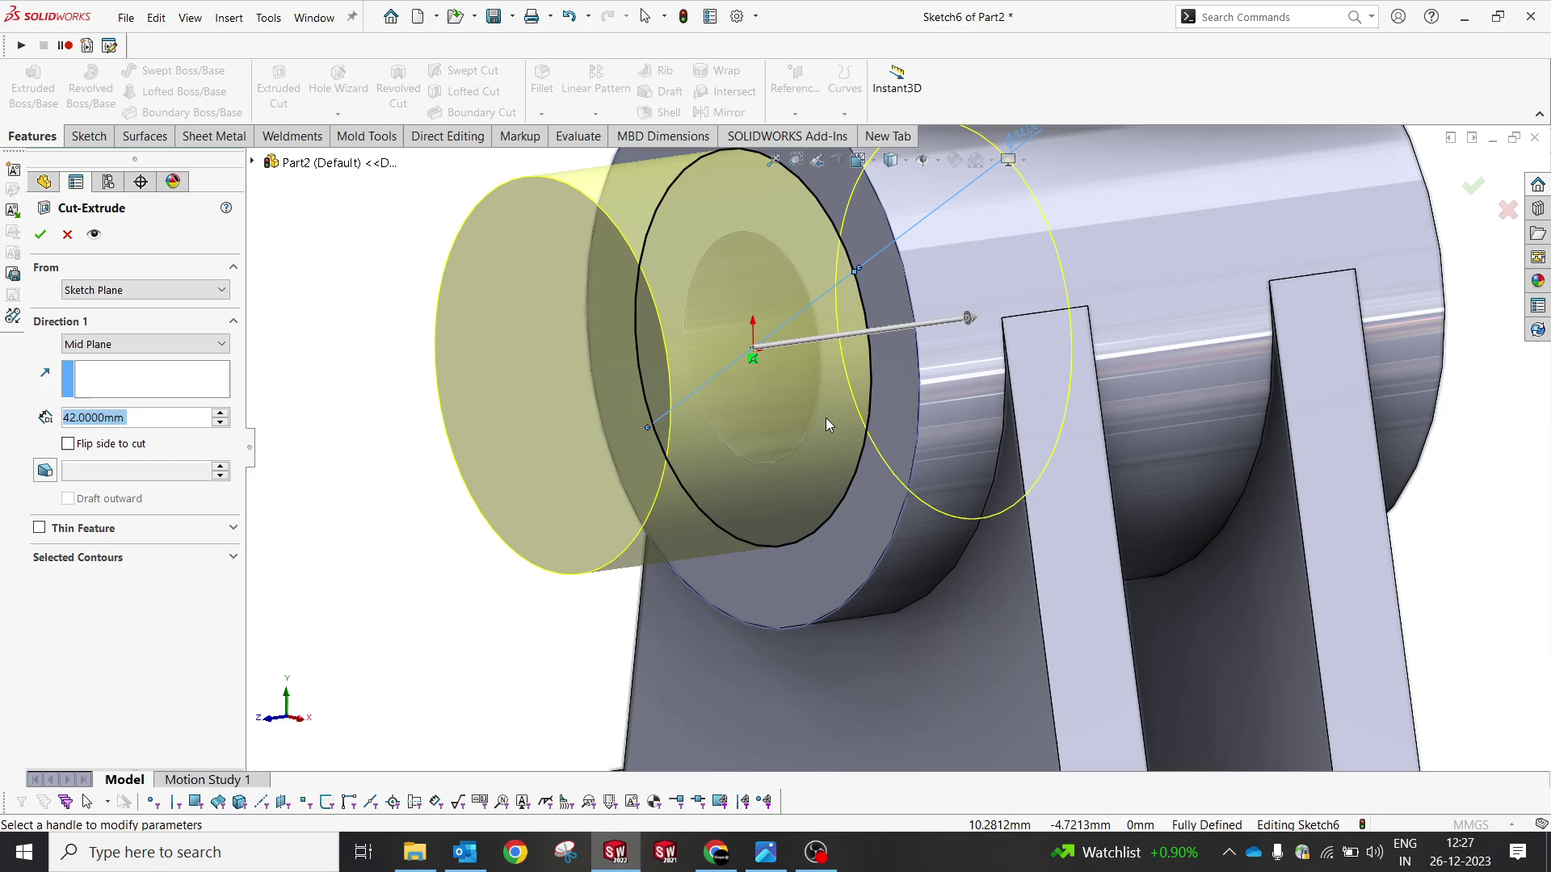
click(146, 344)
click(114, 361)
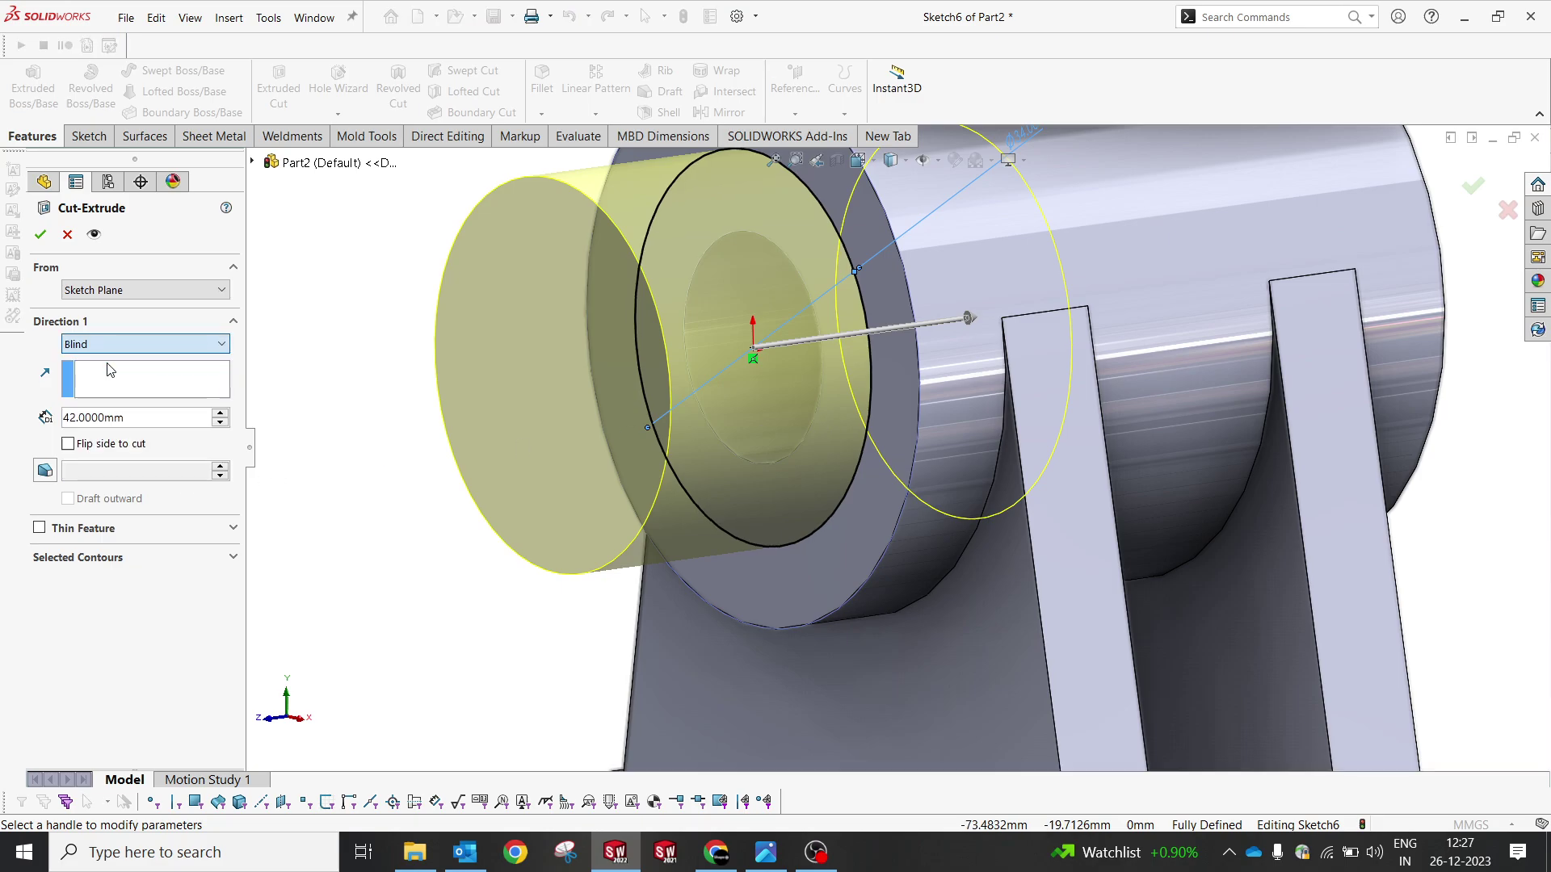
text(10)
key(Return)
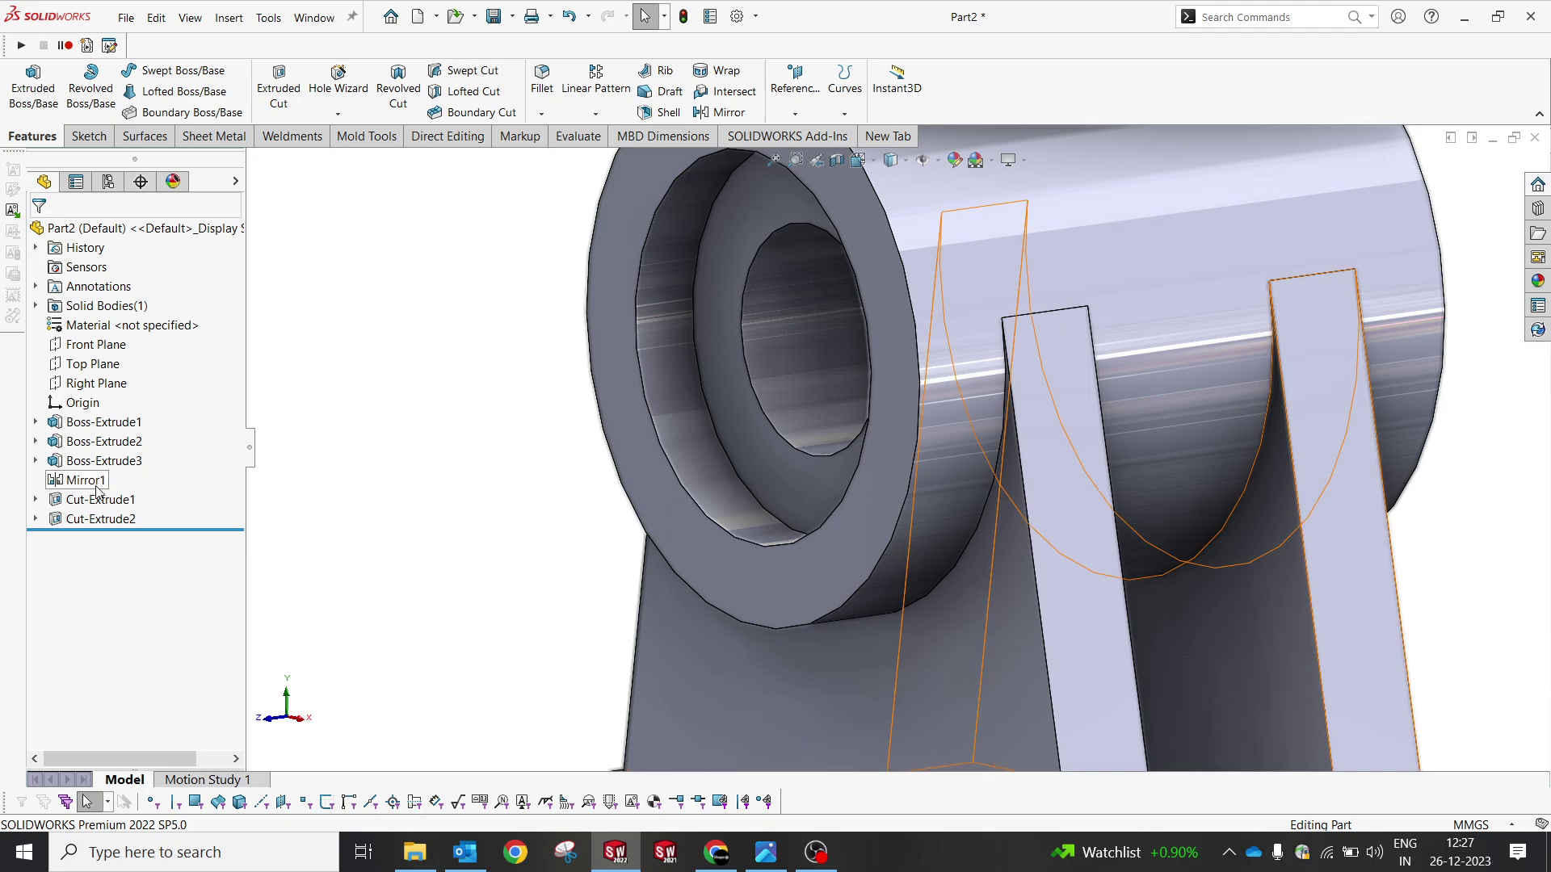
Step: Move Mirror1 below Cut-Extrude2 in the feature order and add the counterbore cut to its mirrored features
click(93, 483)
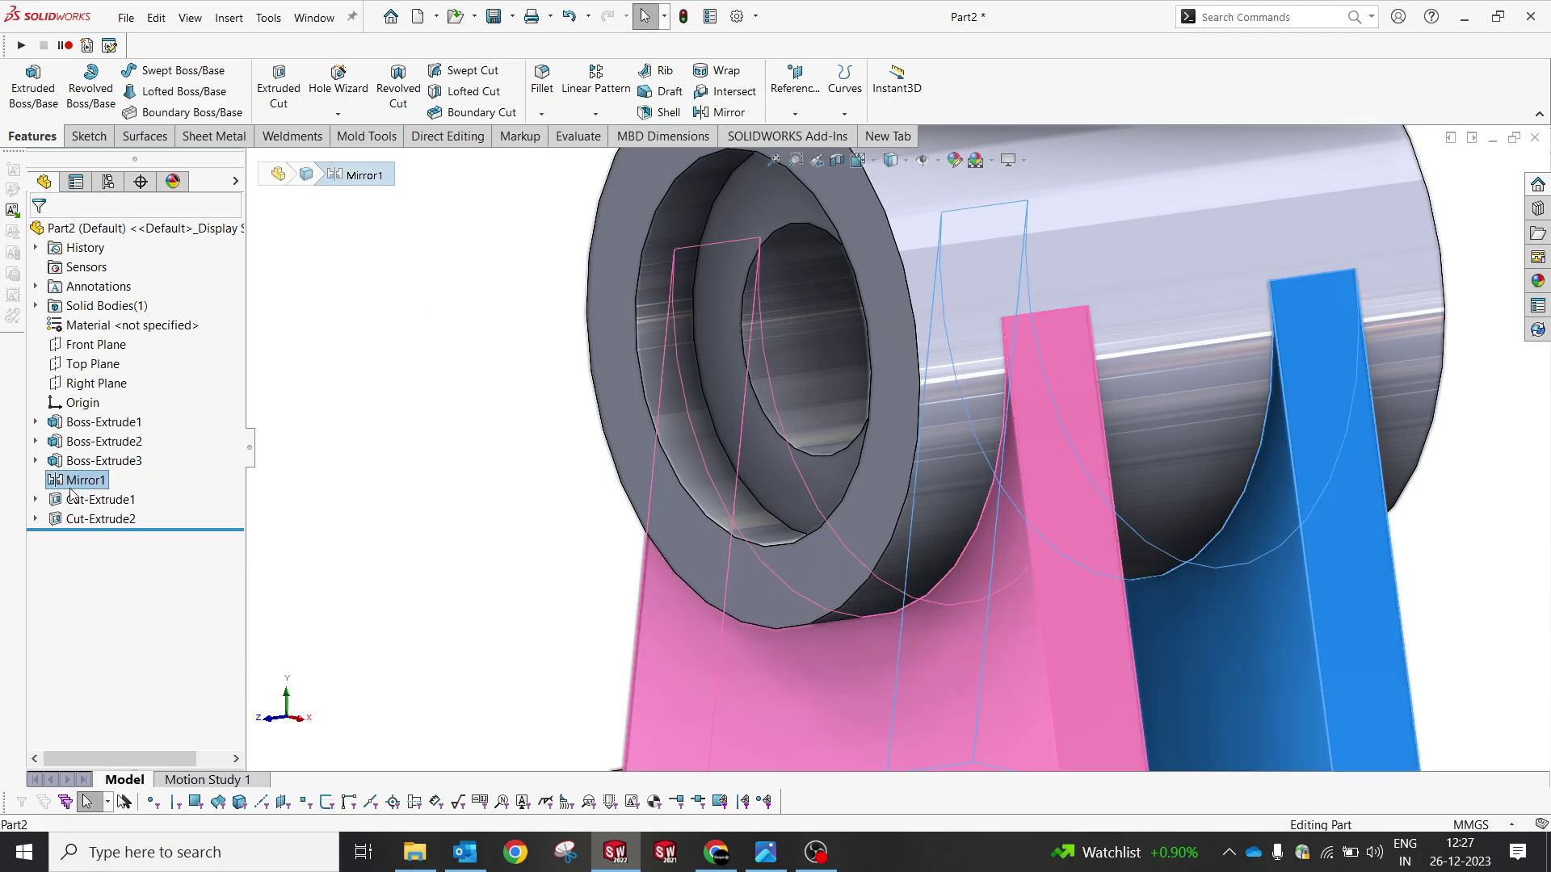
drag(77, 490, 70, 525)
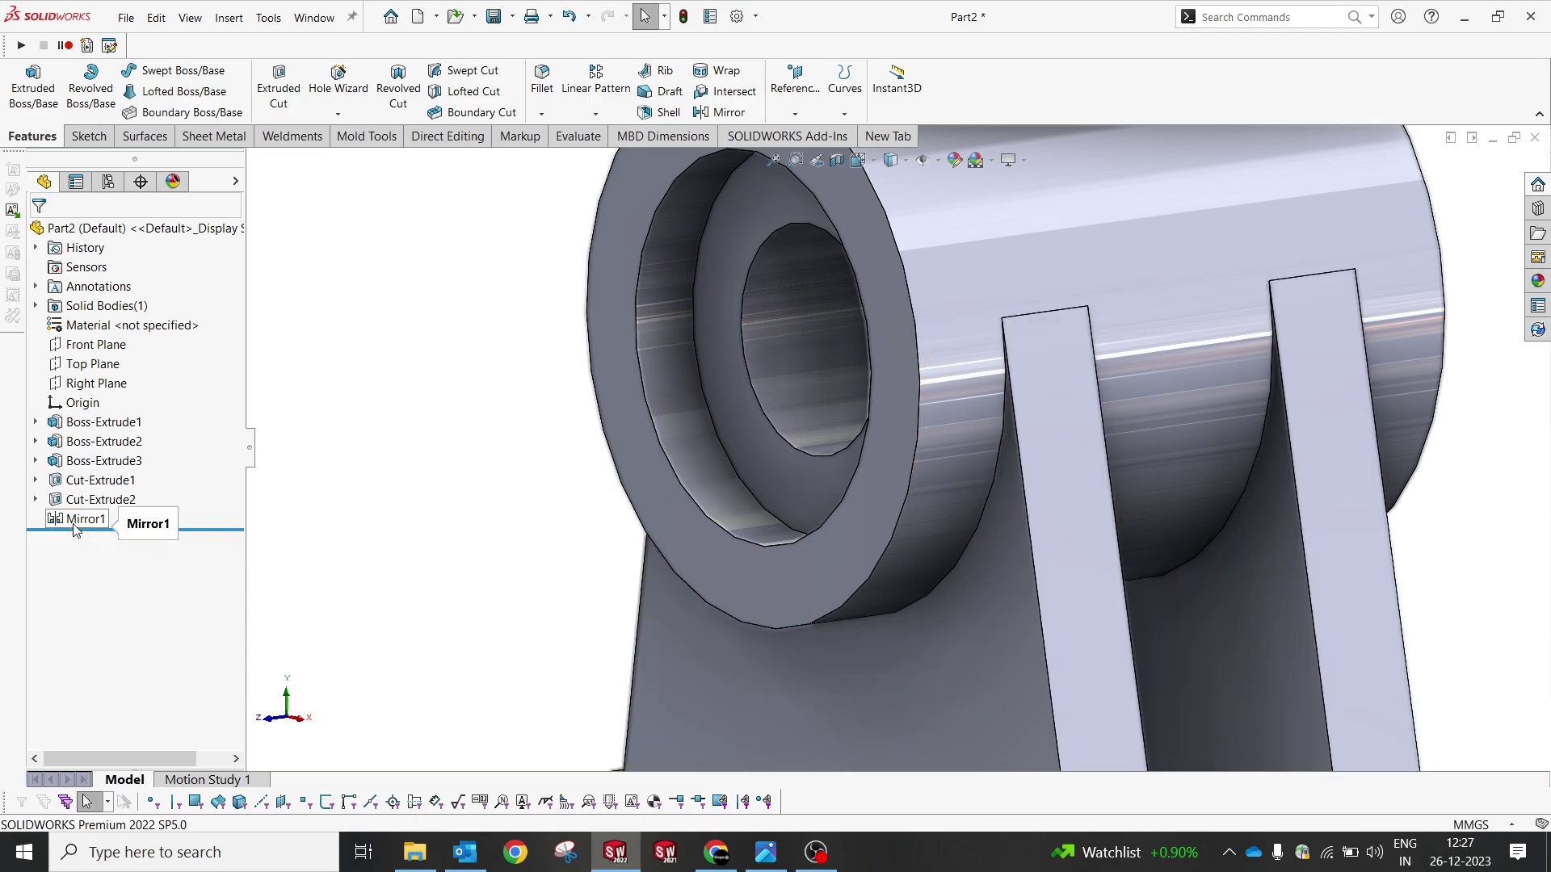
click(71, 521)
click(84, 468)
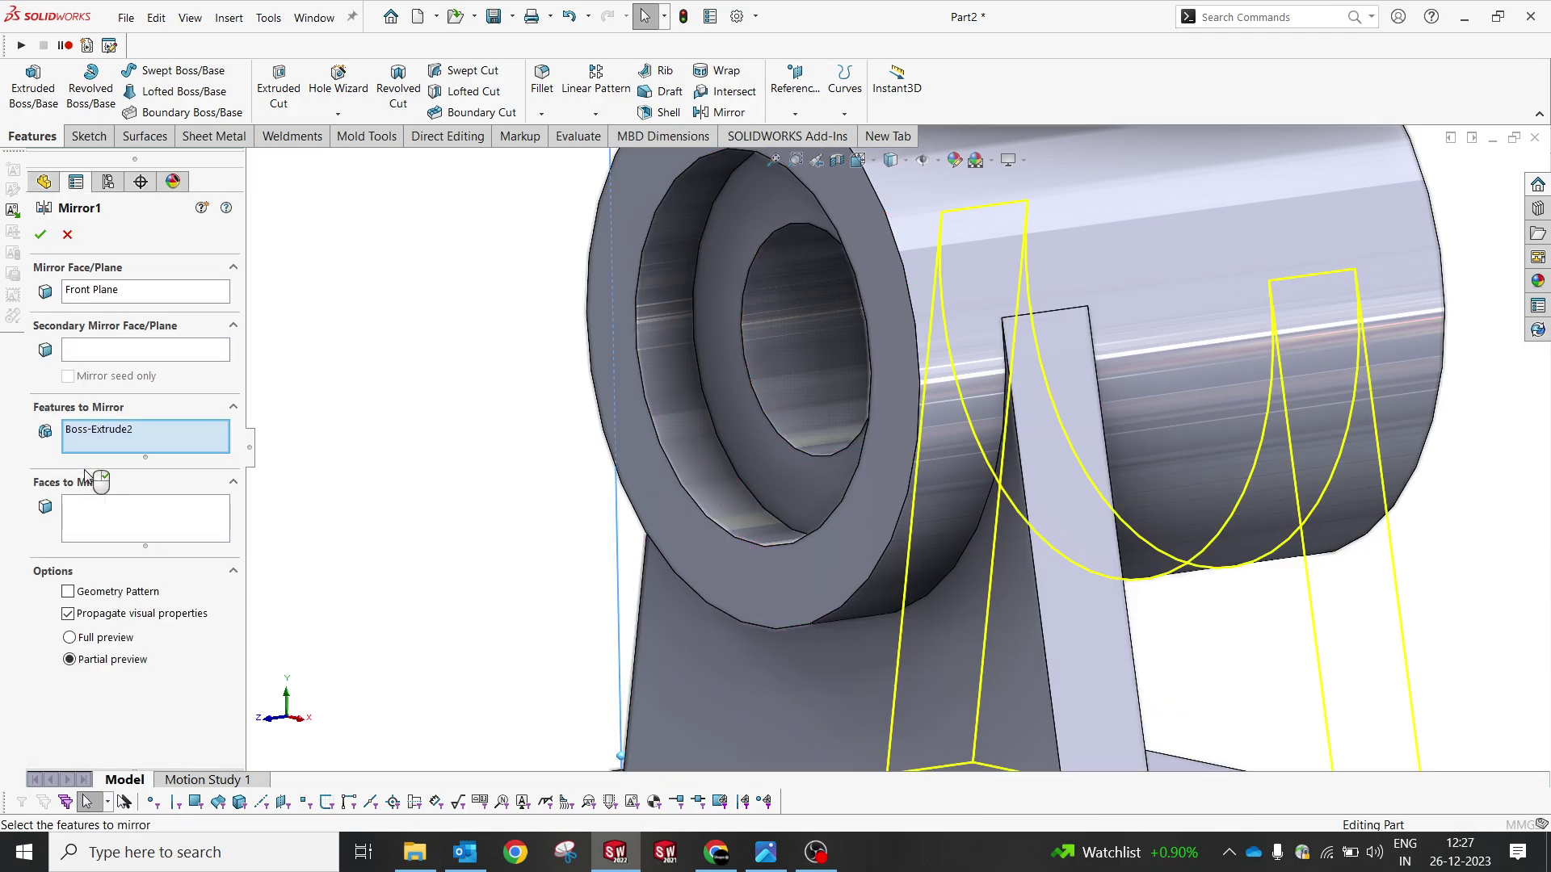
click(667, 386)
click(40, 234)
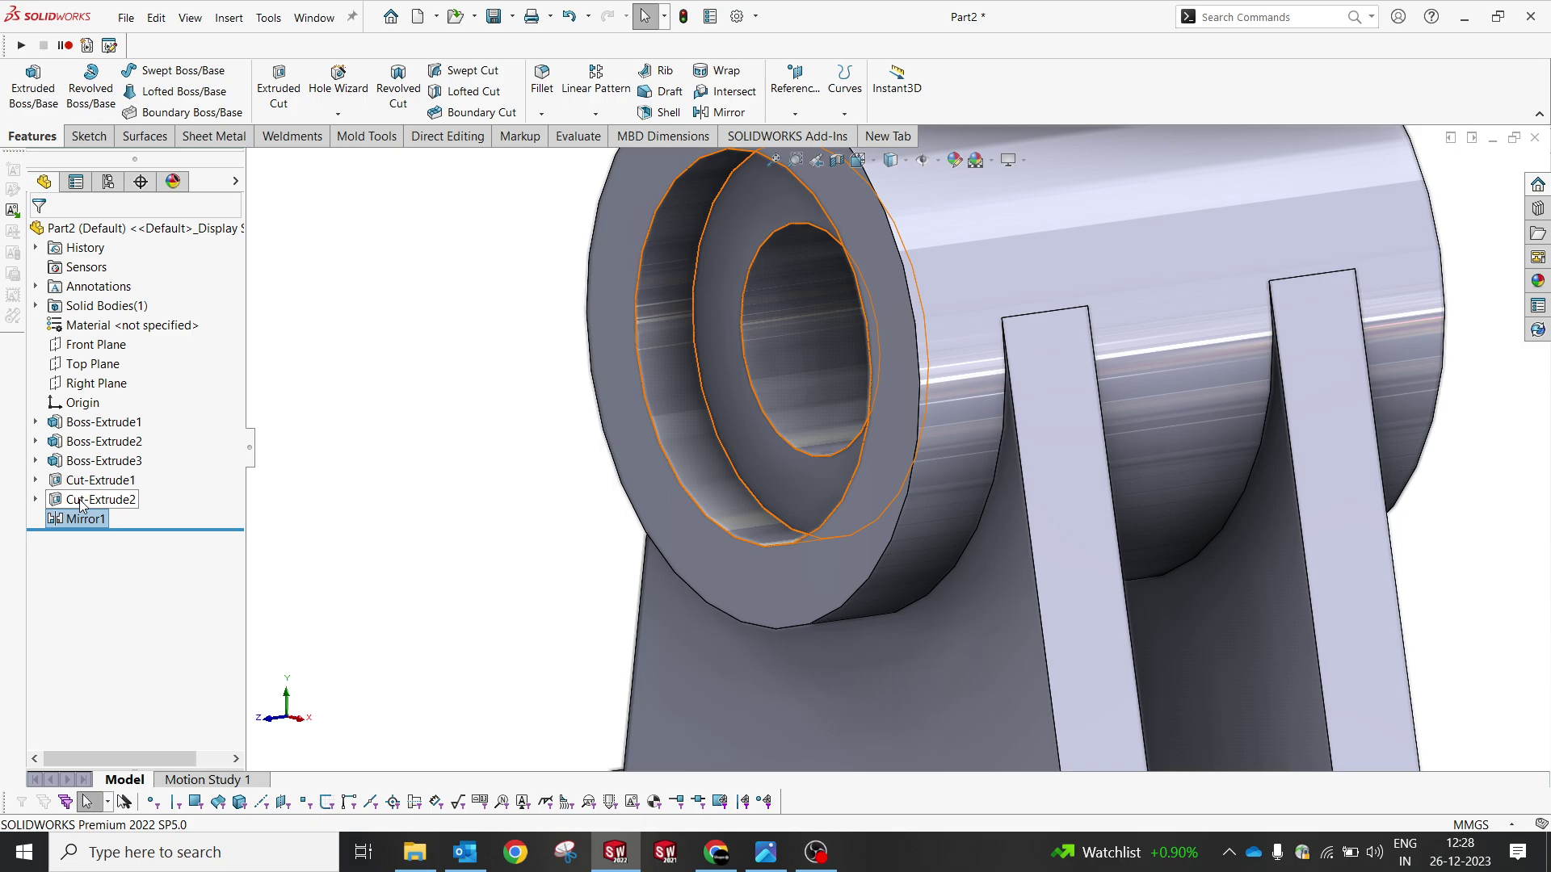
Step: Start a sketch on the base plate's top face, beside the cylinder supports
scroll(796, 336, up, 5)
middle_drag(803, 353, 677, 416)
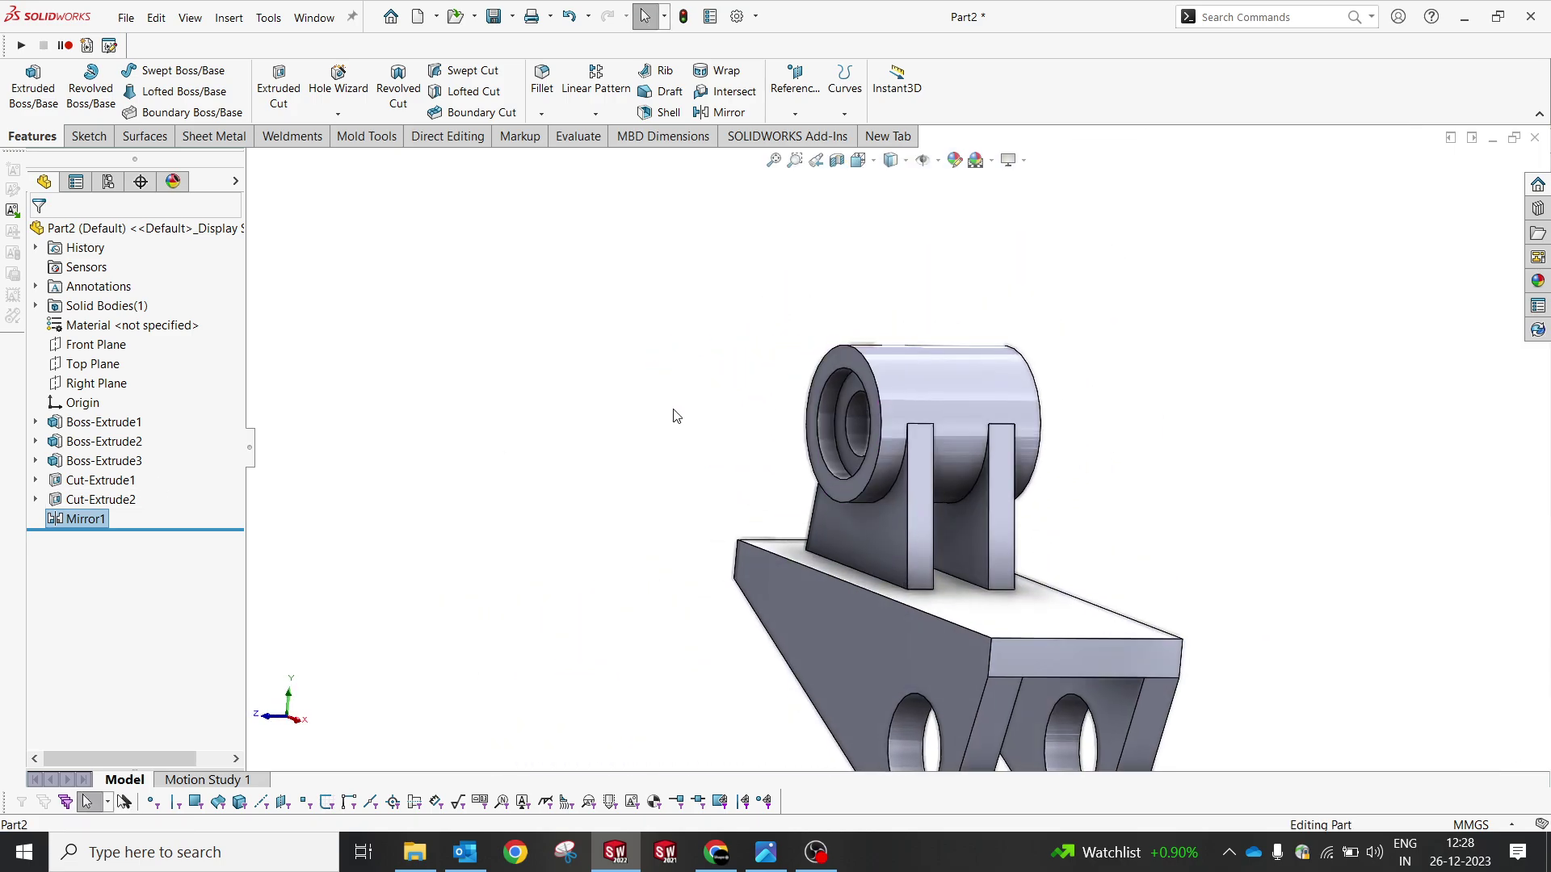
scroll(677, 416, up, 5)
middle_drag(1009, 501, 1070, 523)
scroll(1020, 519, down, 3)
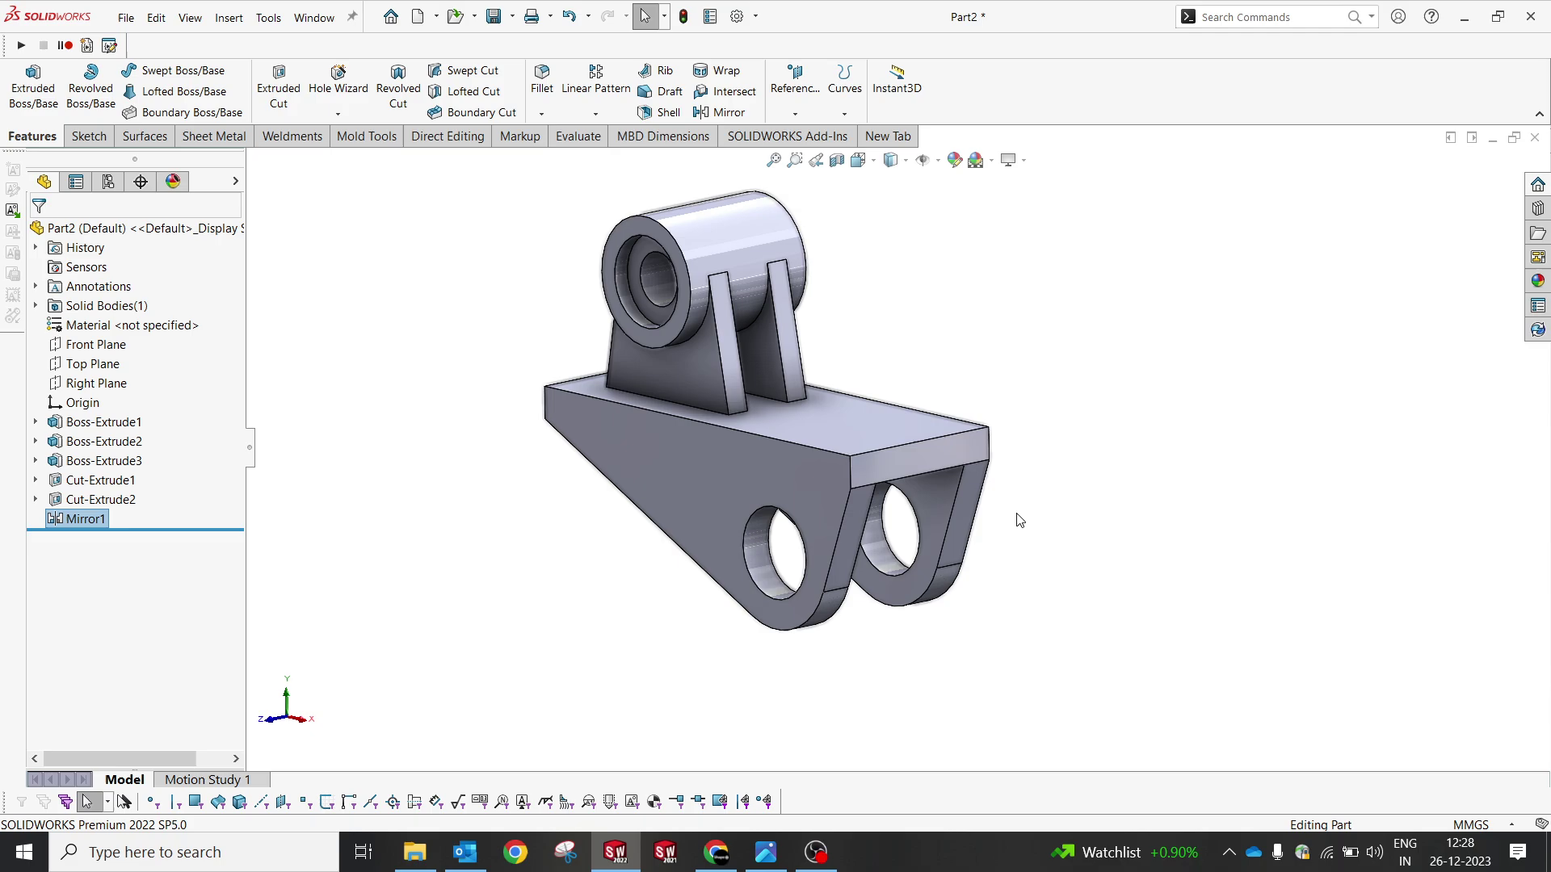
scroll(817, 467, down, 4)
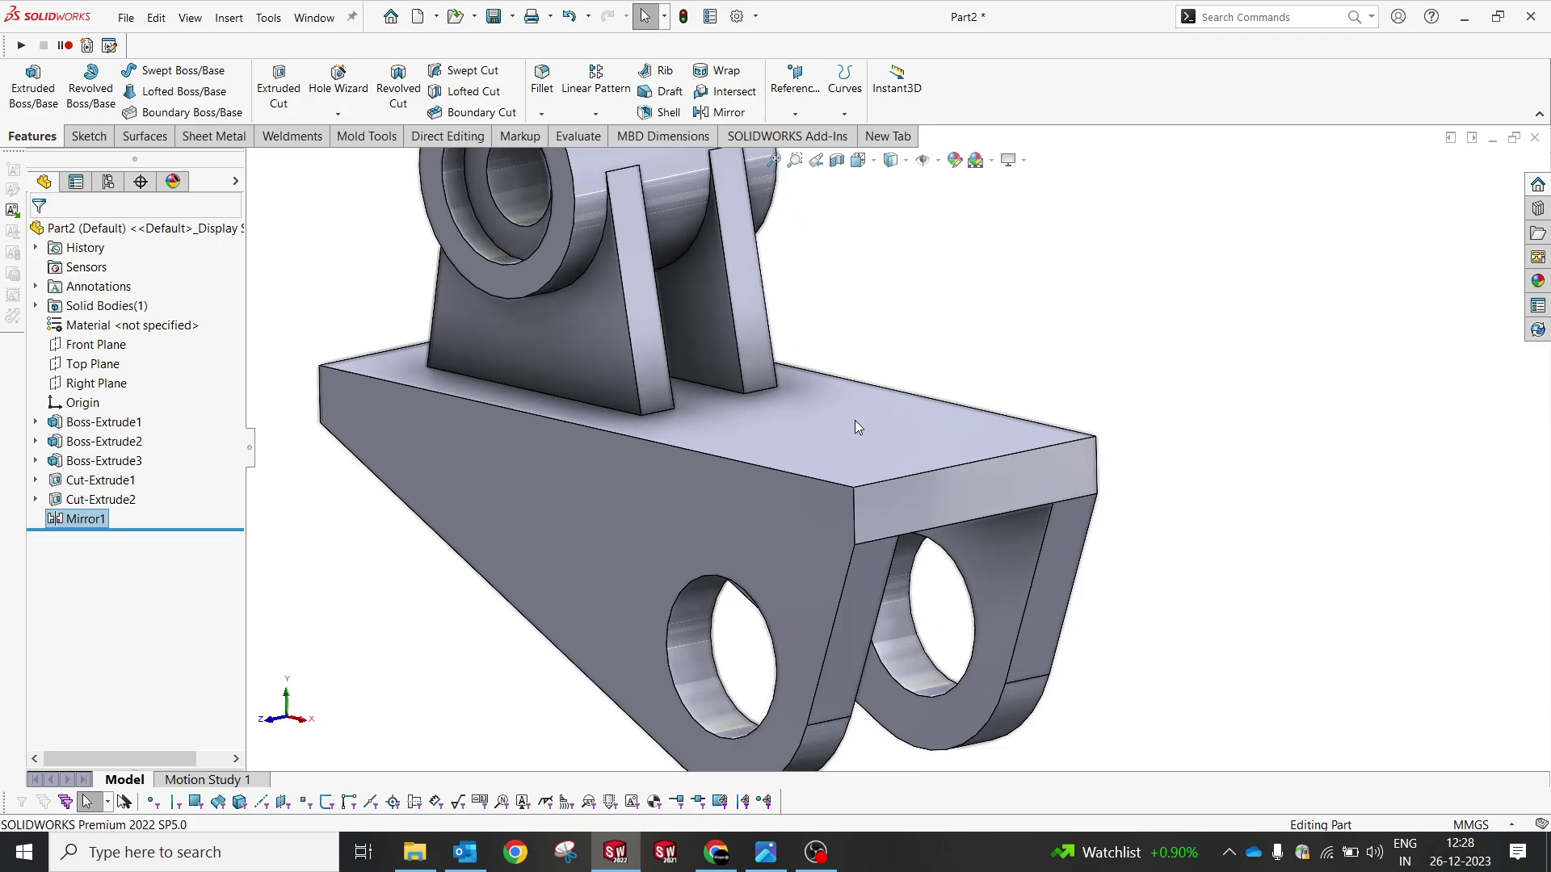
click(903, 473)
click(931, 410)
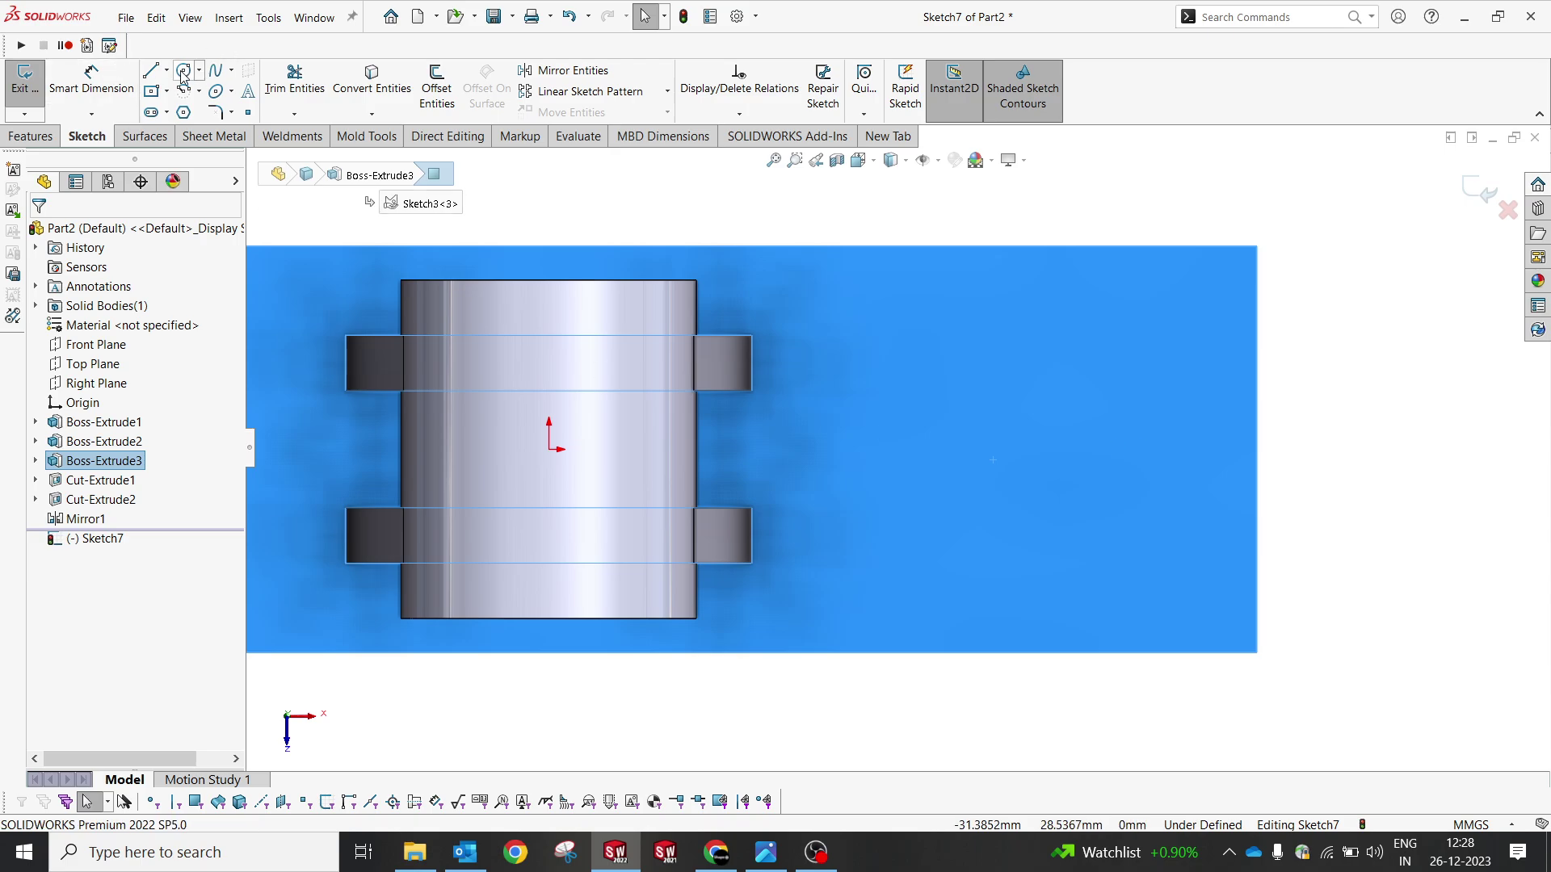
Step: Draw a horizontal construction line of infinite length through the origin along the plate
click(166, 70)
click(194, 112)
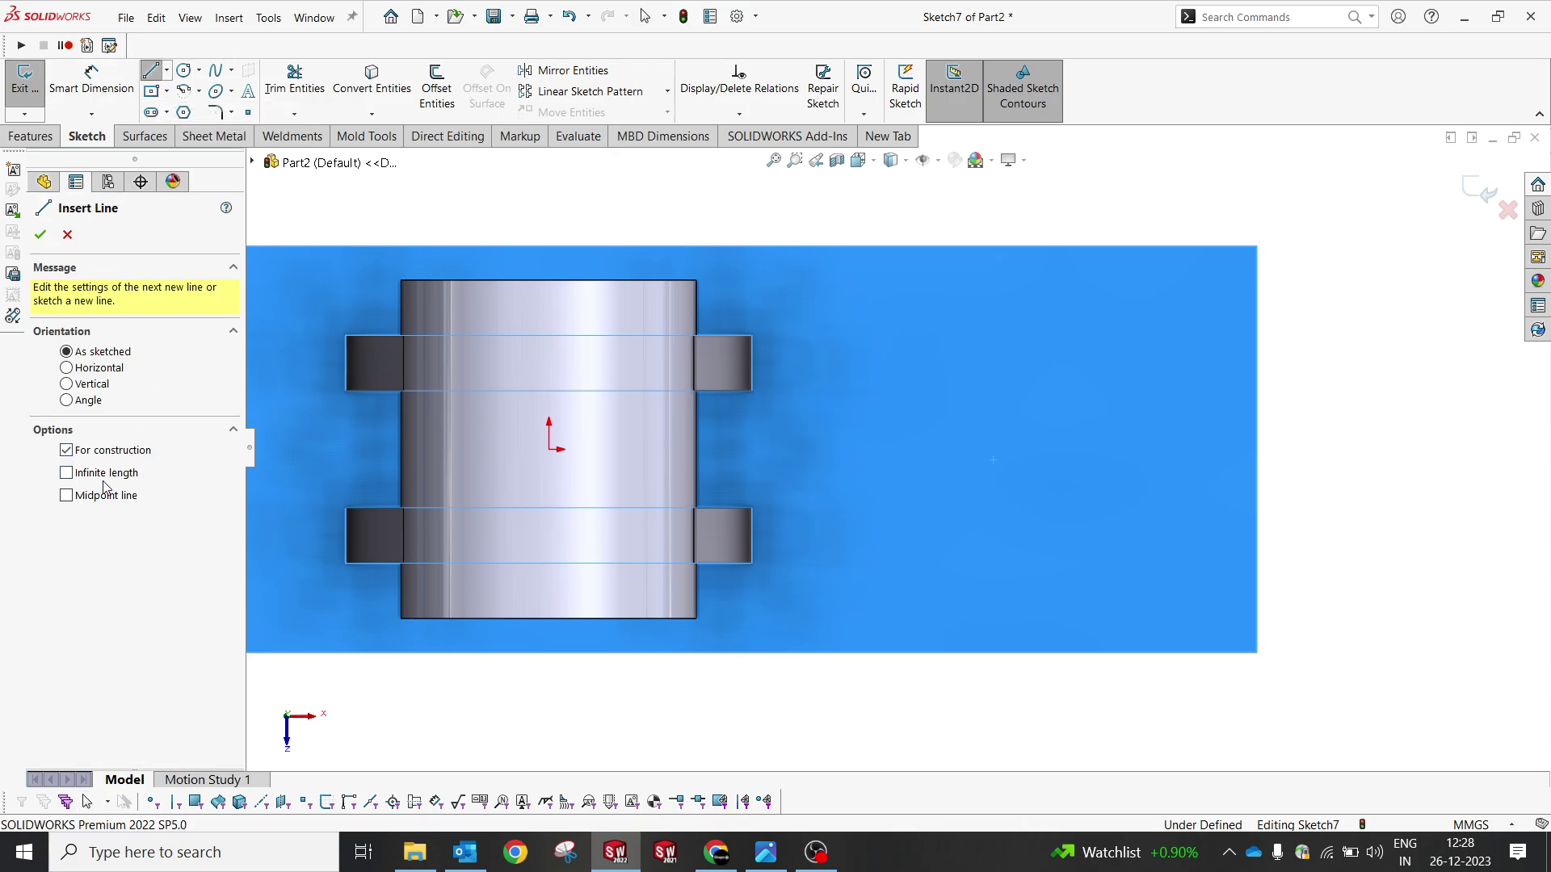
click(551, 449)
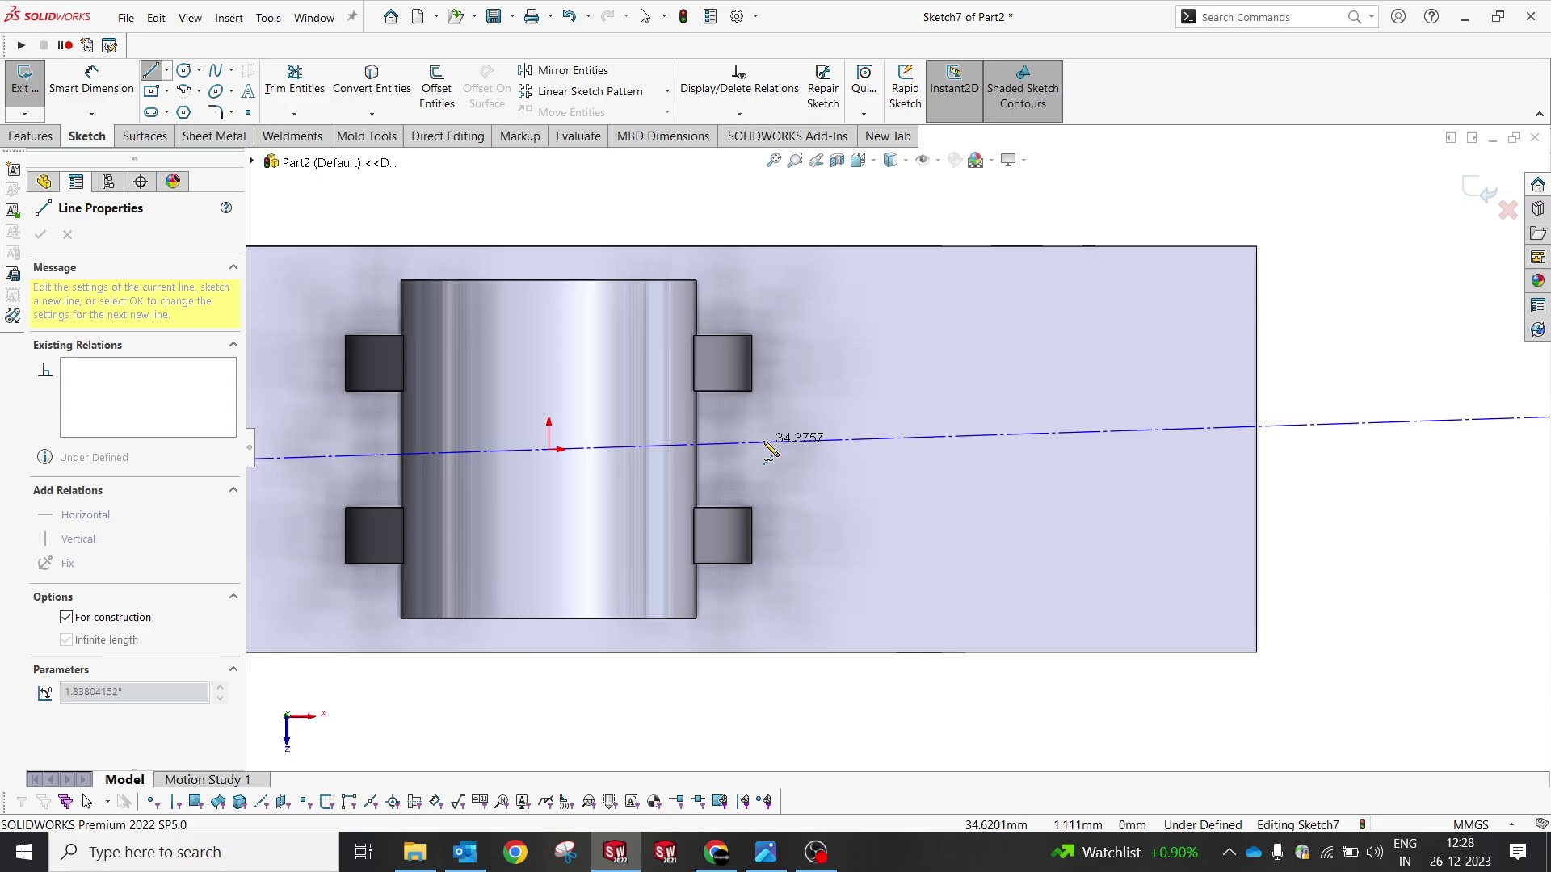
click(783, 455)
right_click(889, 356)
click(921, 362)
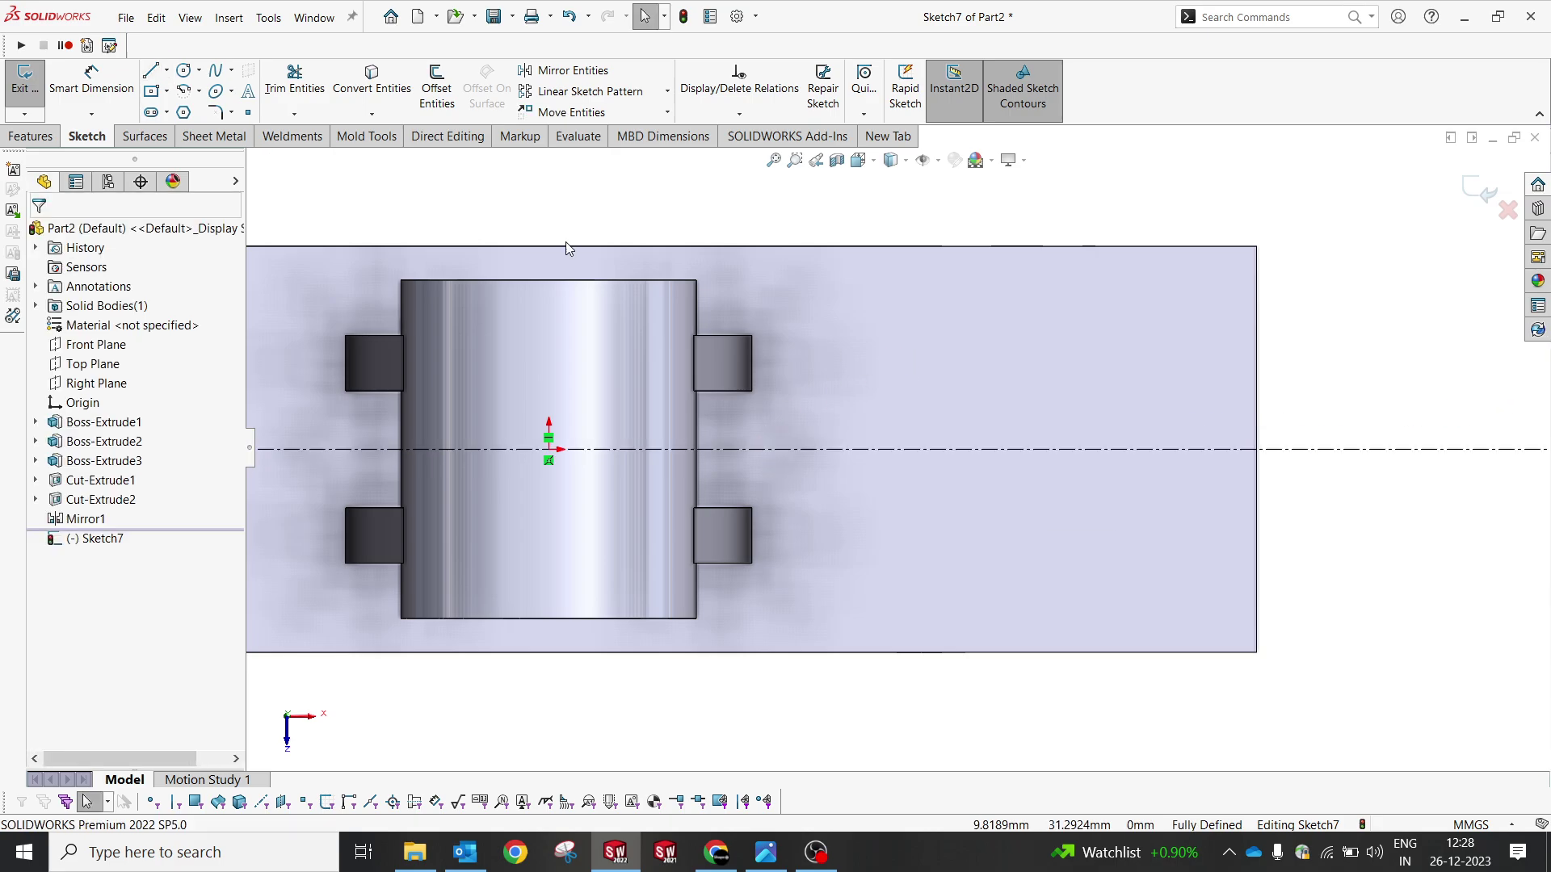
Step: Sketch a horizontal straight slot about 31 mm between arc centres on the plate's free area, near the construction line
click(152, 113)
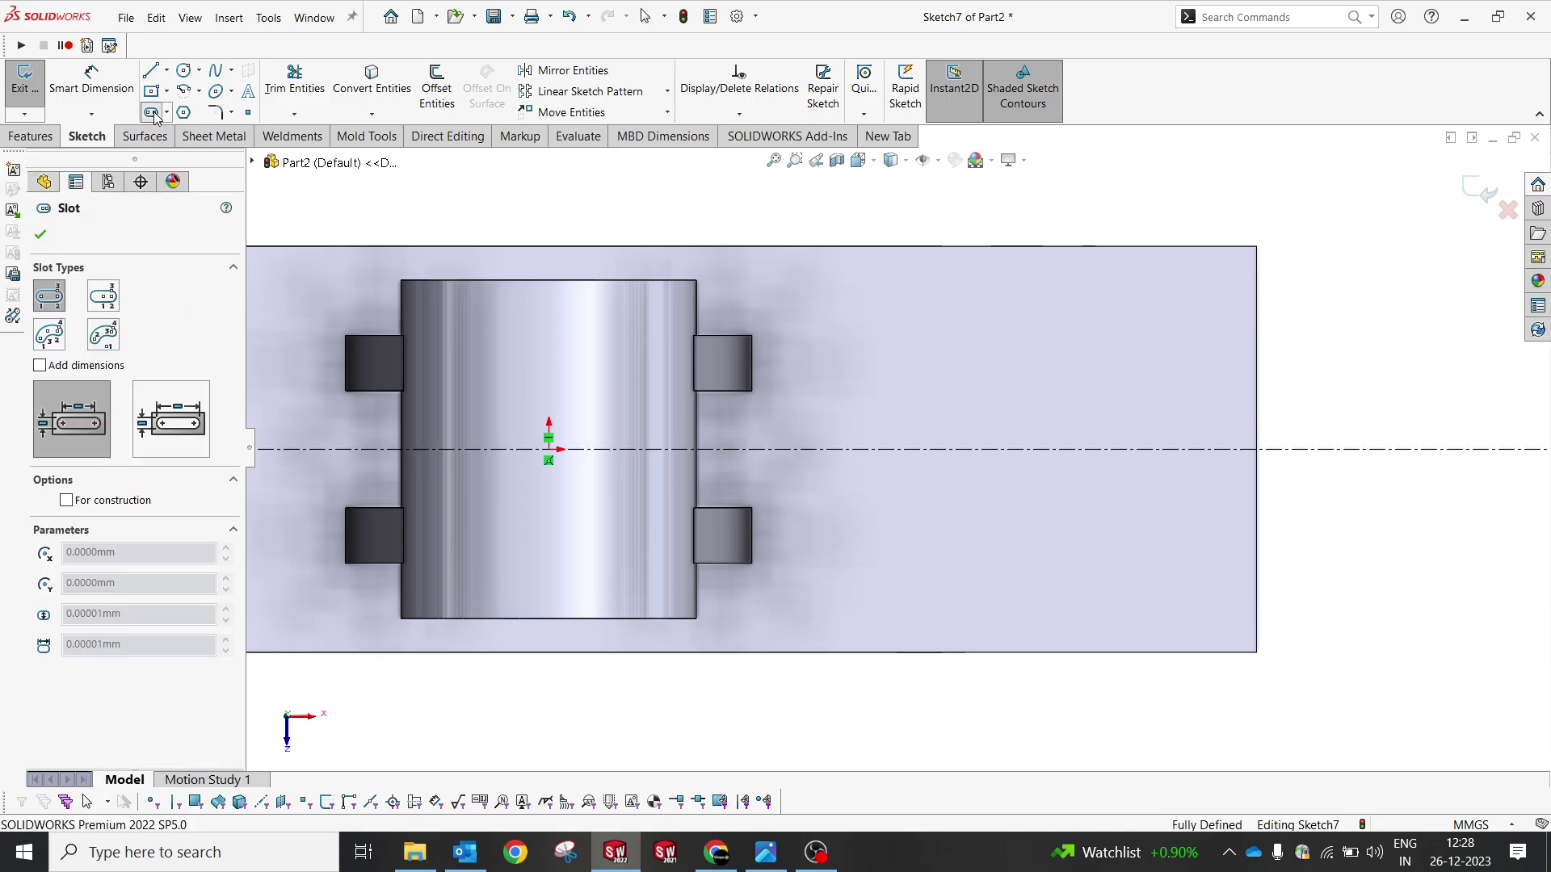
click(947, 447)
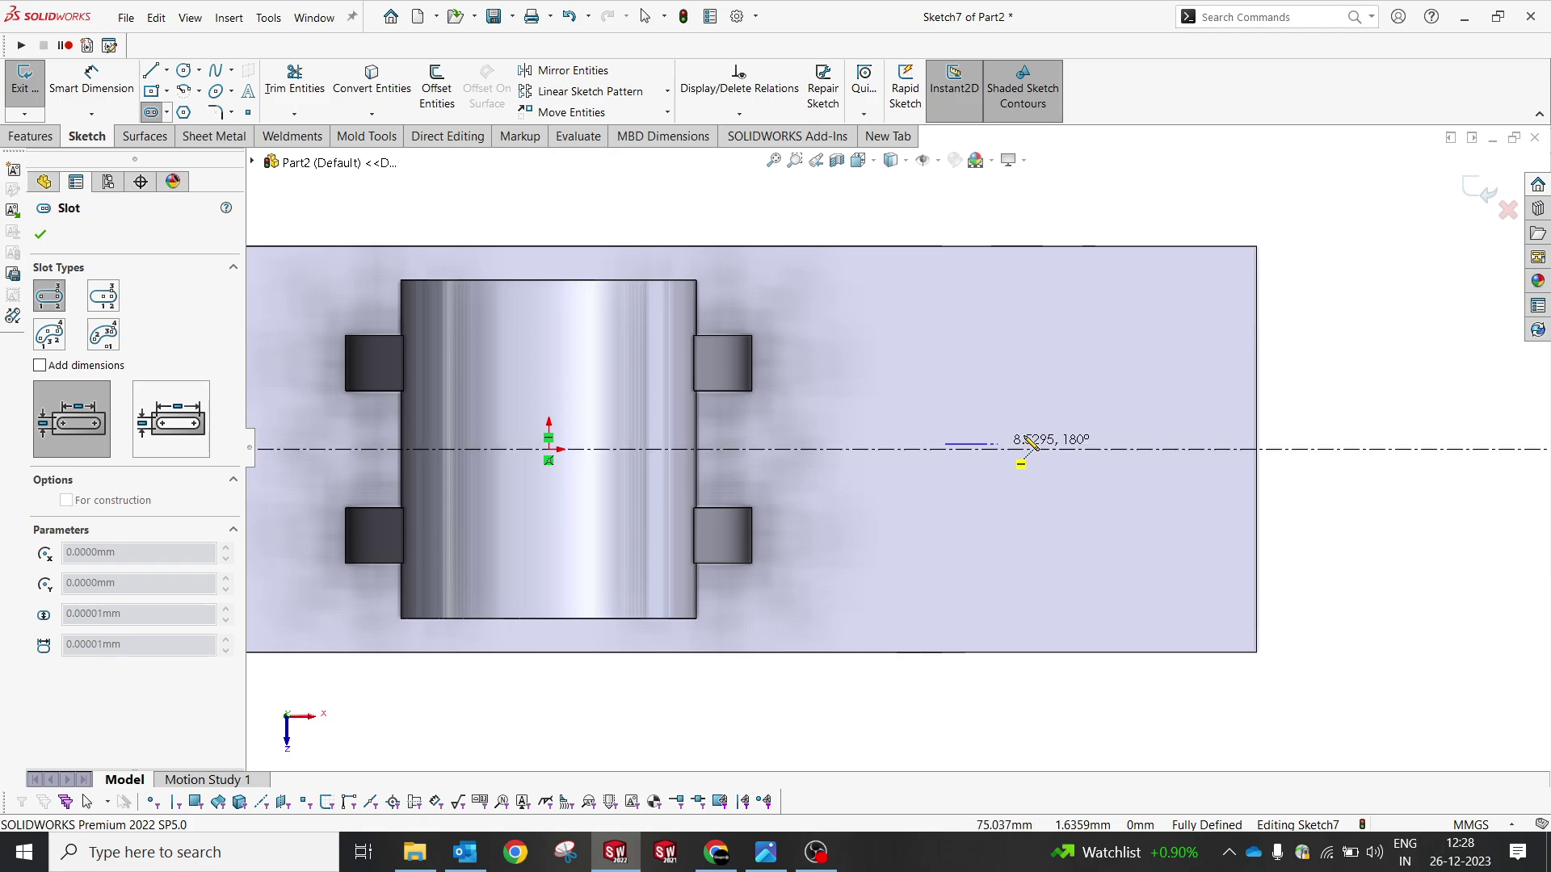
click(1137, 444)
click(1125, 394)
key(Escape)
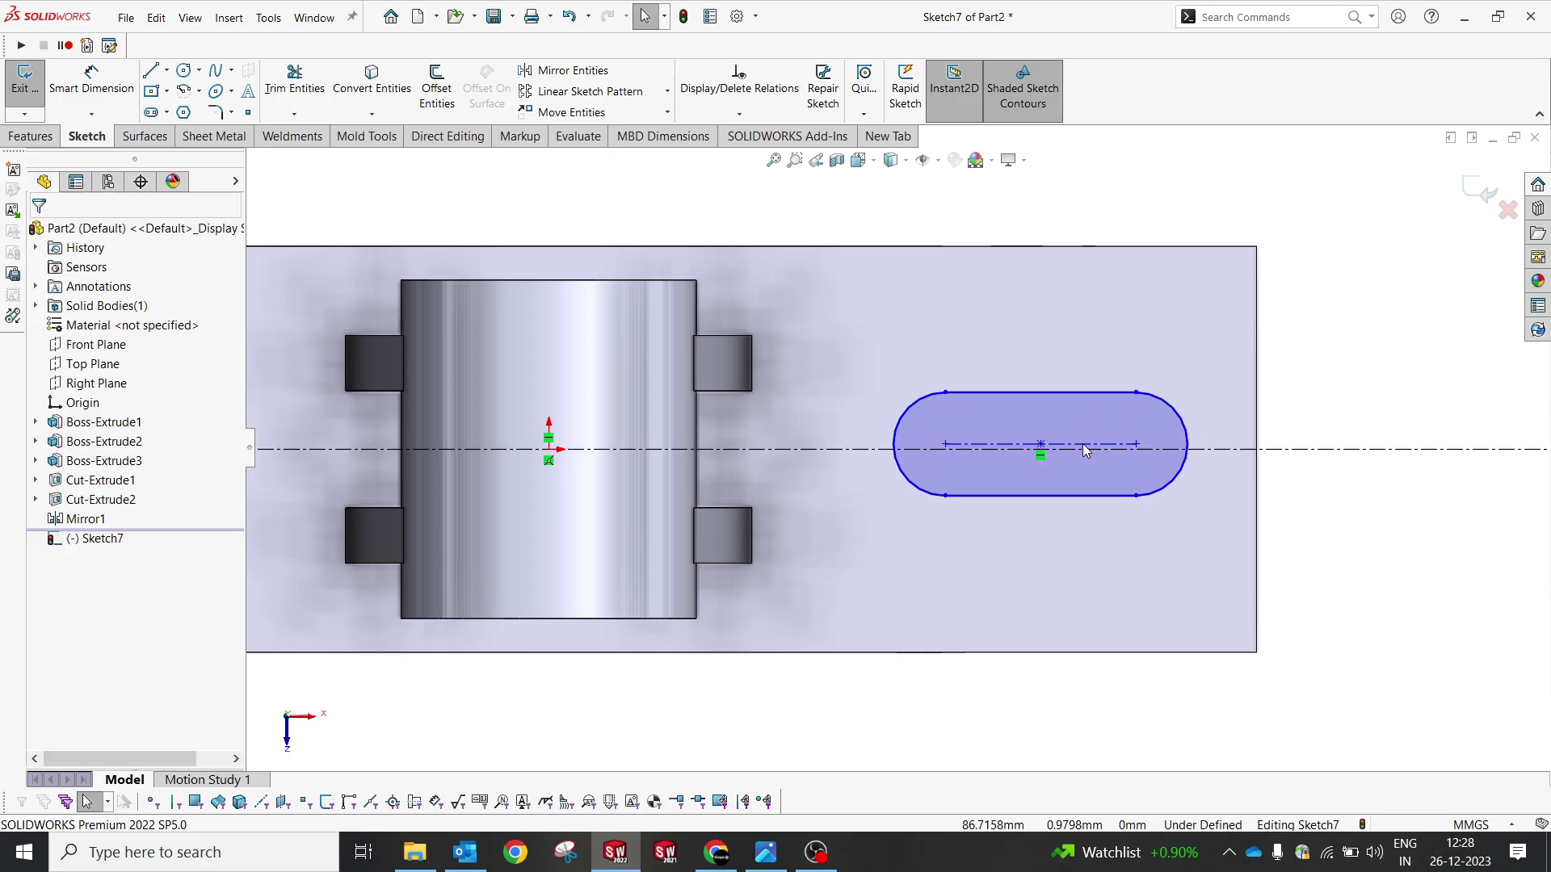
Step: Narrow the slot to about 13 mm and make its centreline collinear with the infinite construction line
click(1084, 467)
drag(1084, 467, 1083, 449)
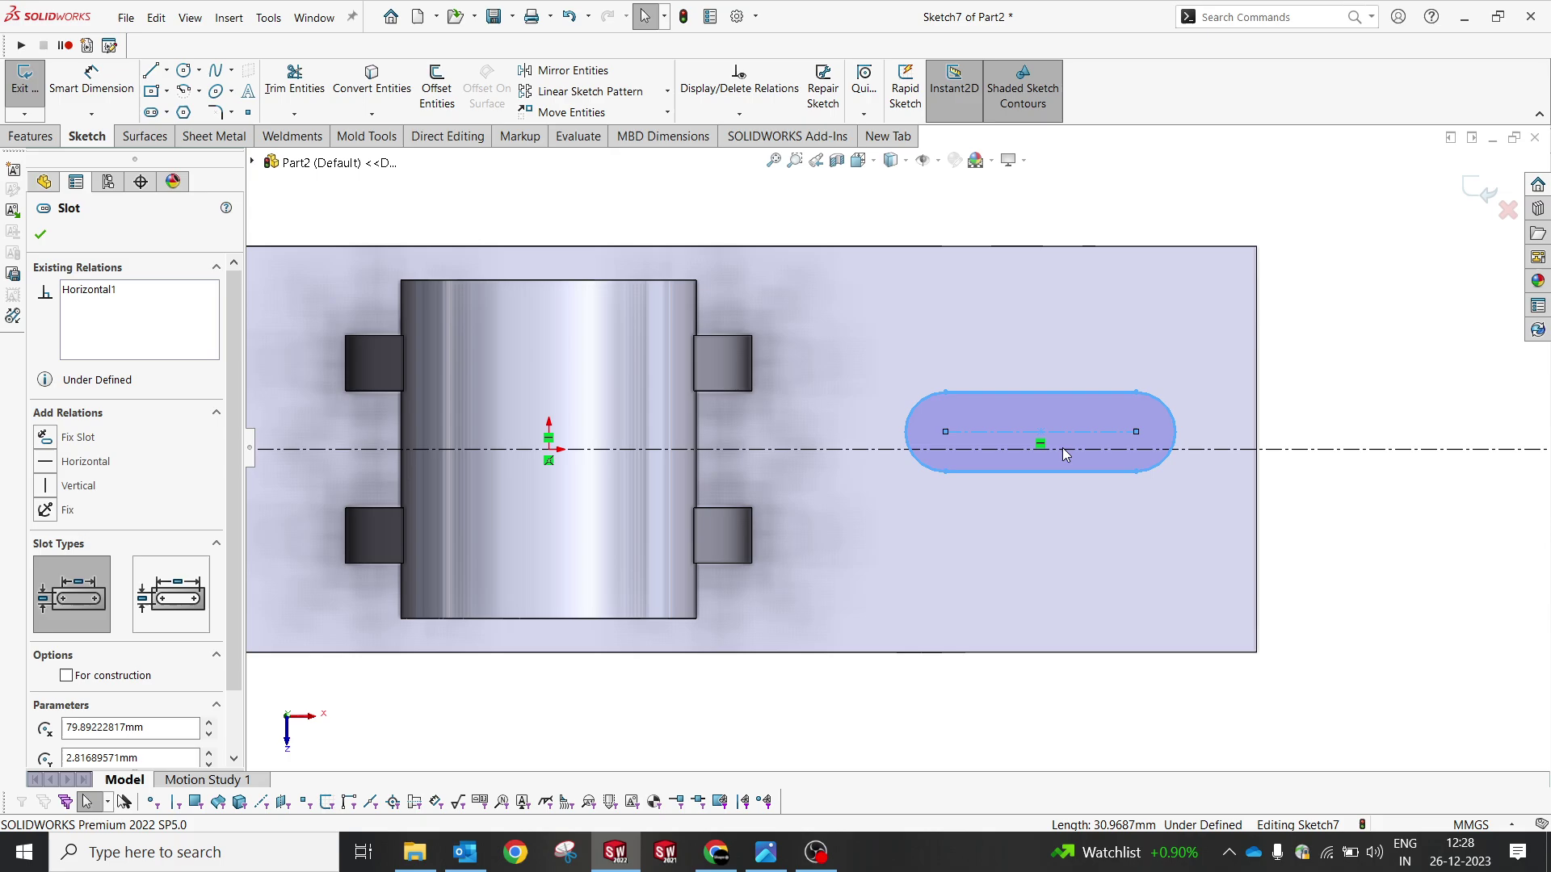
ctrl+click(1062, 449)
click(1132, 399)
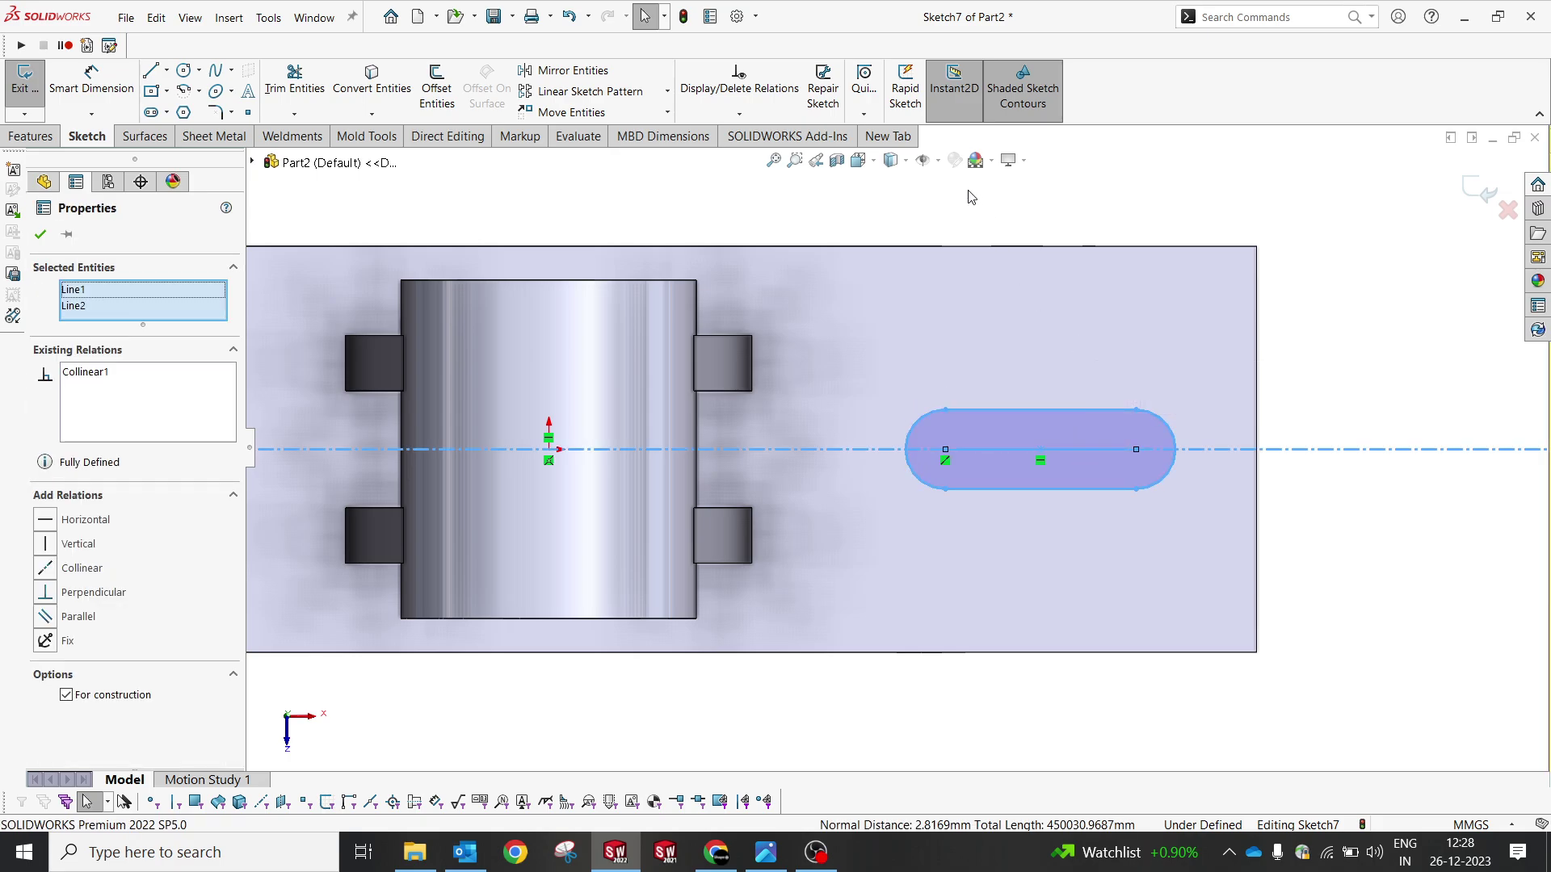
click(967, 198)
Step: Dimension the slot's centre-to-centre length and its width
key(d)
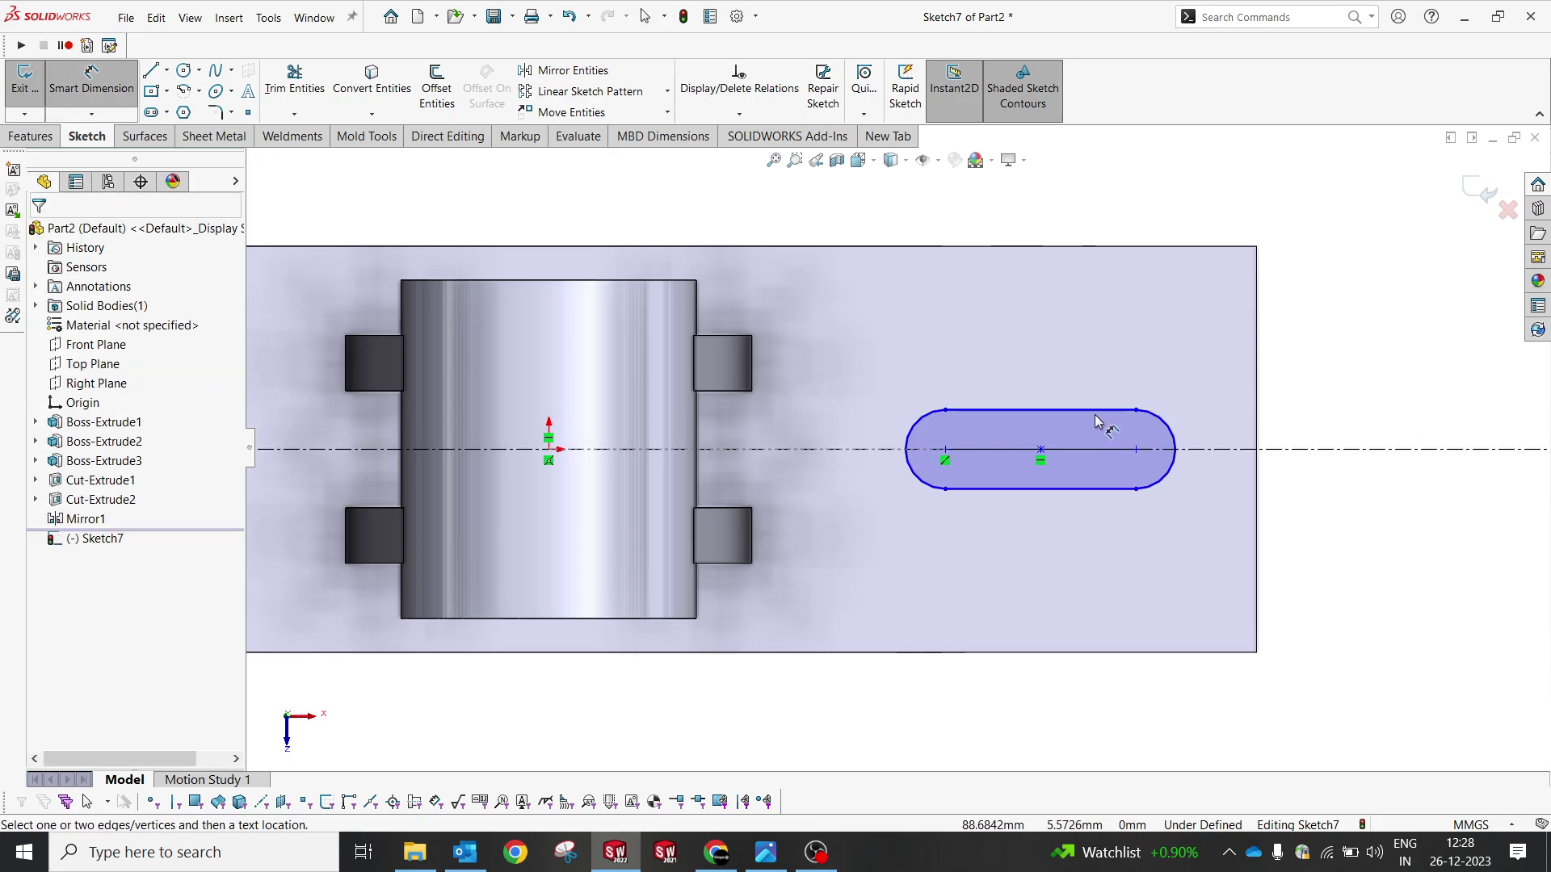
click(1092, 411)
click(1086, 356)
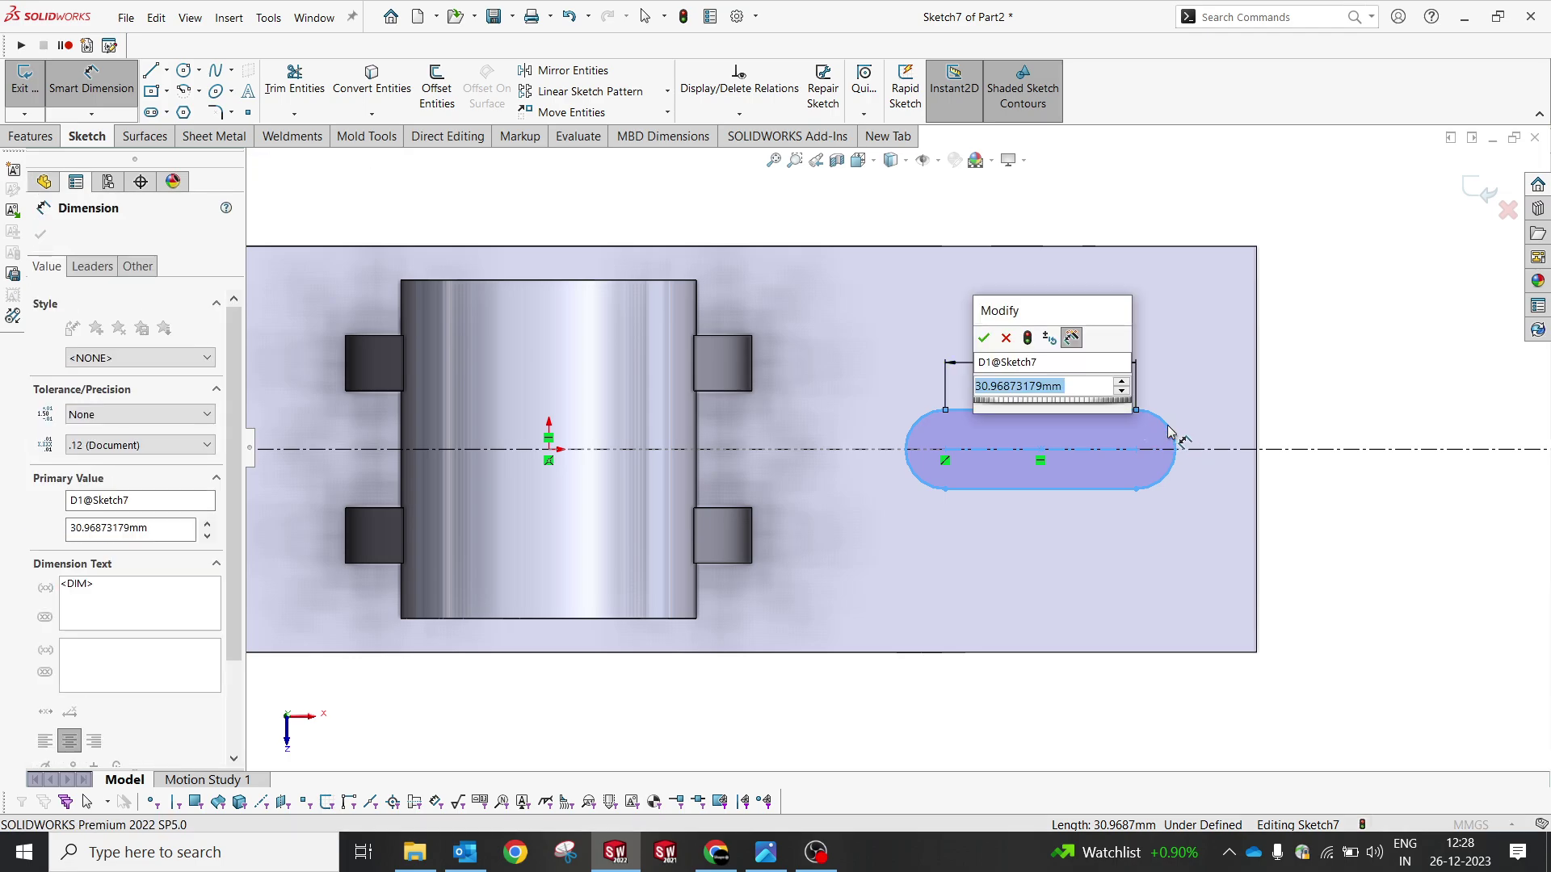
click(983, 337)
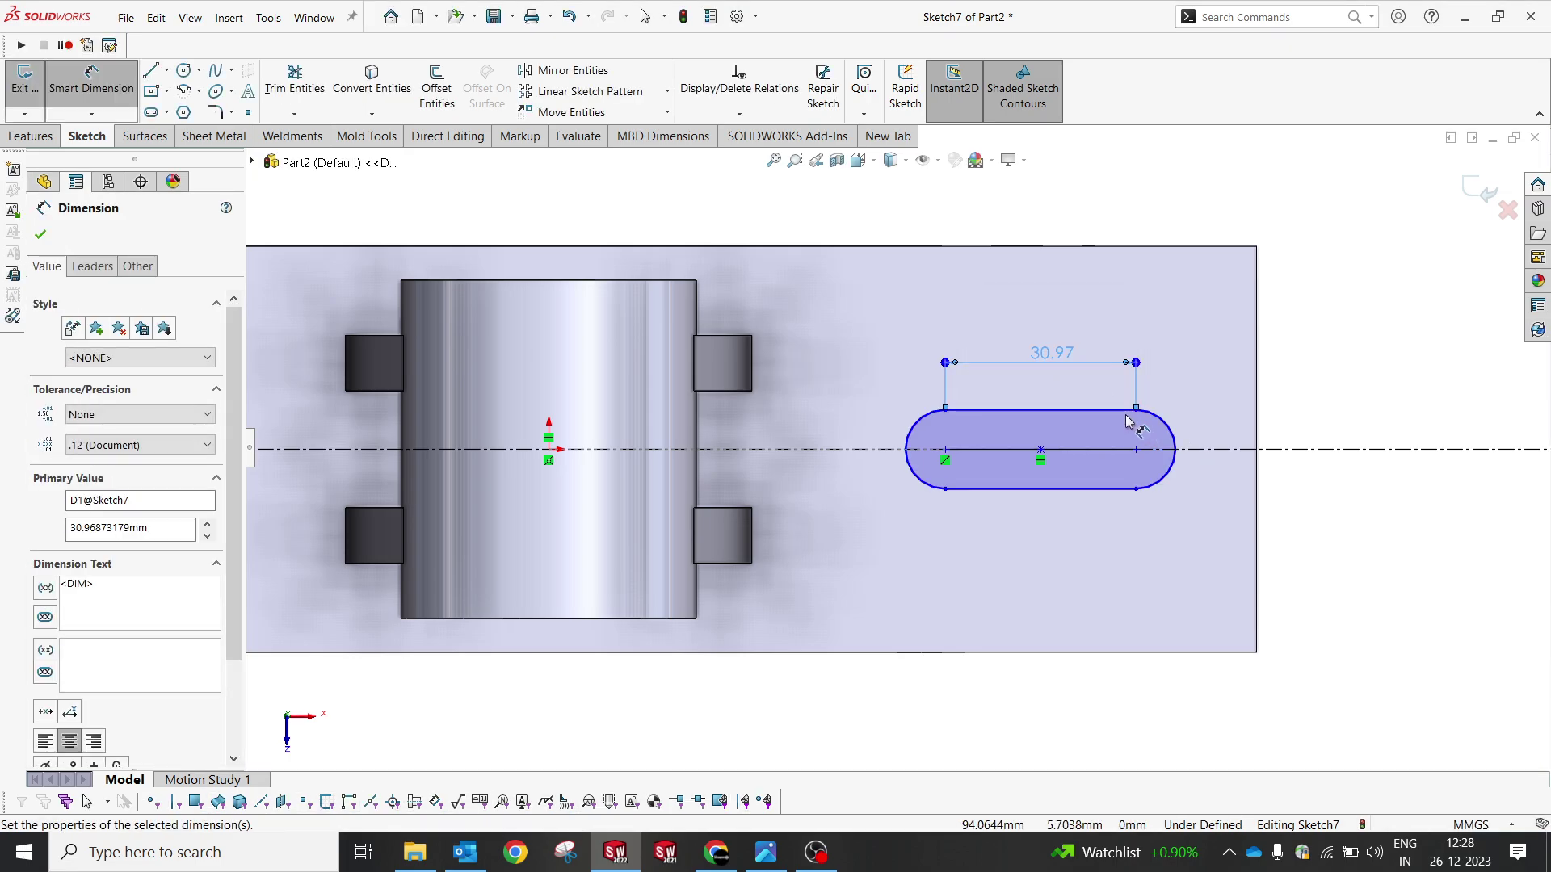
click(1168, 438)
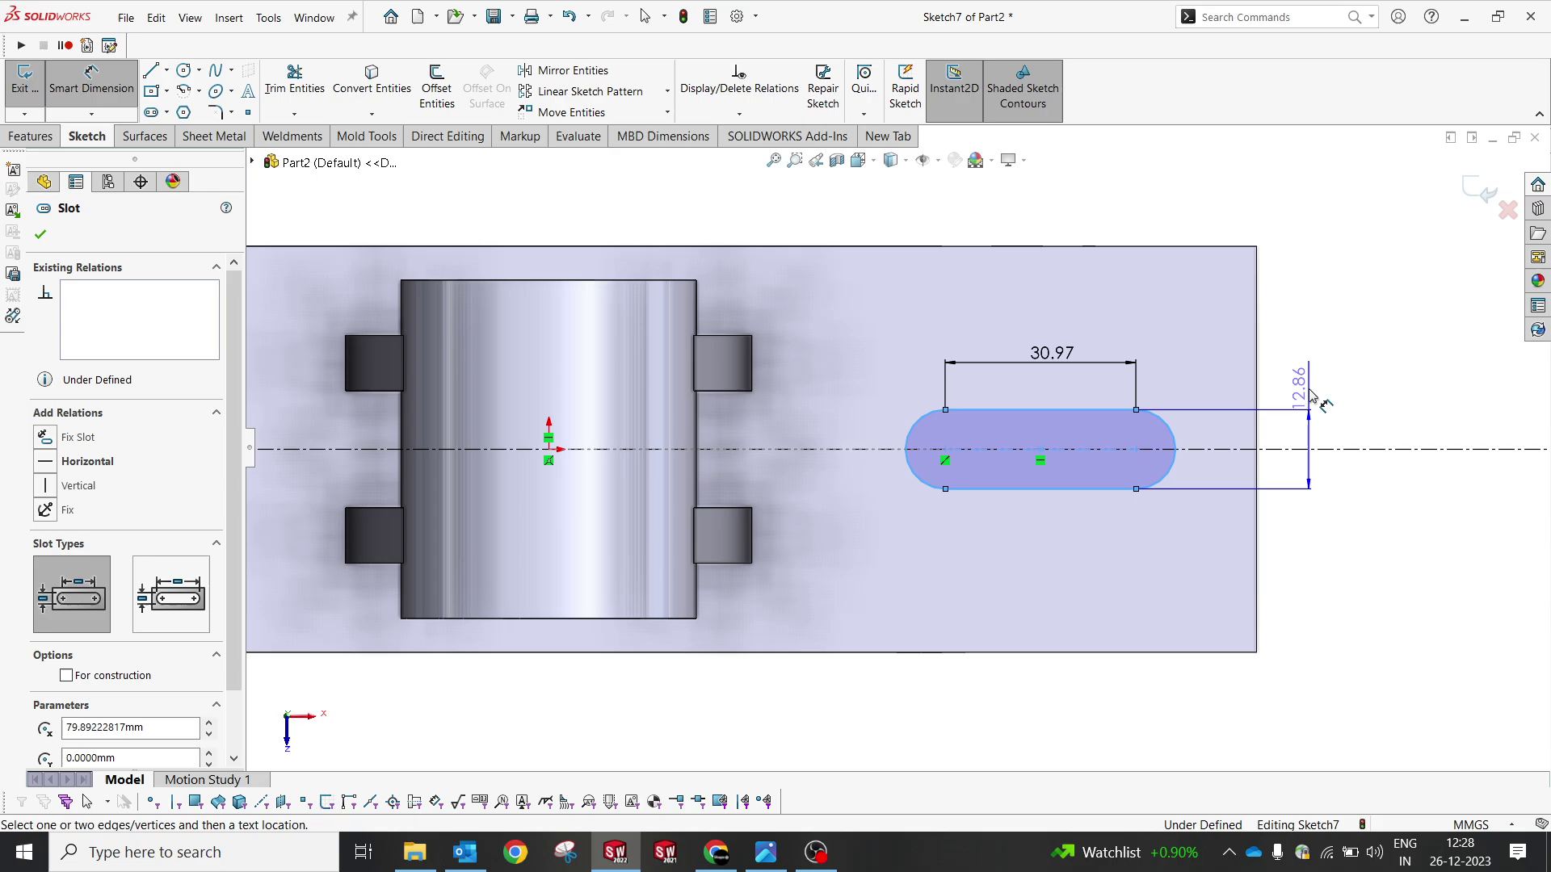
click(1308, 428)
click(1245, 354)
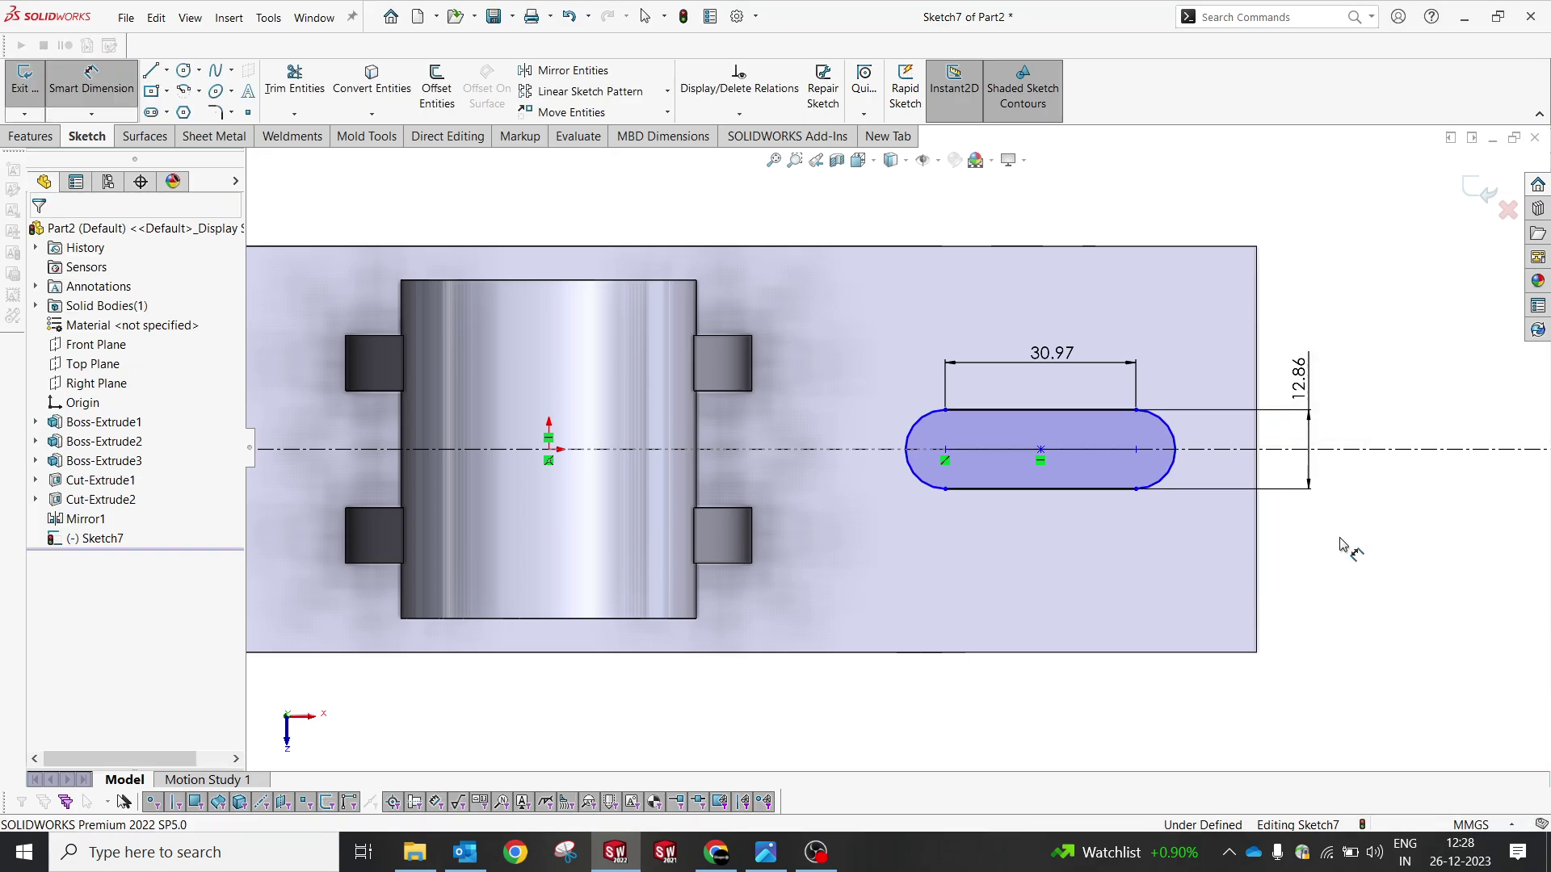
Step: Consult the reference drawing, then set the slot's width to 16 mm and its centre-to-centre length to 36 mm
click(774, 859)
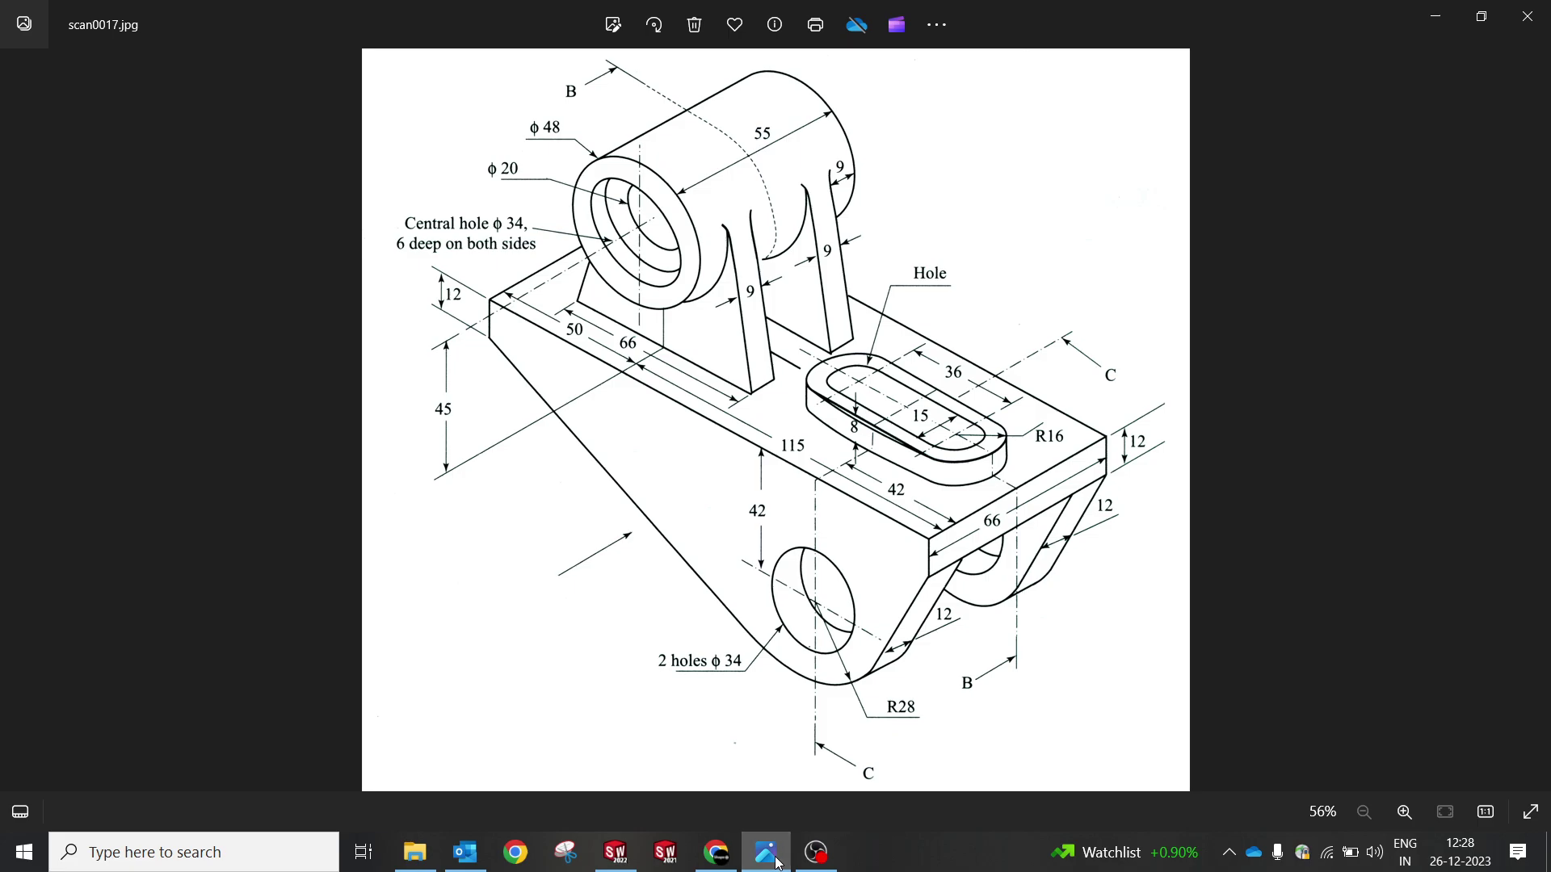
click(778, 862)
double_click(1293, 370)
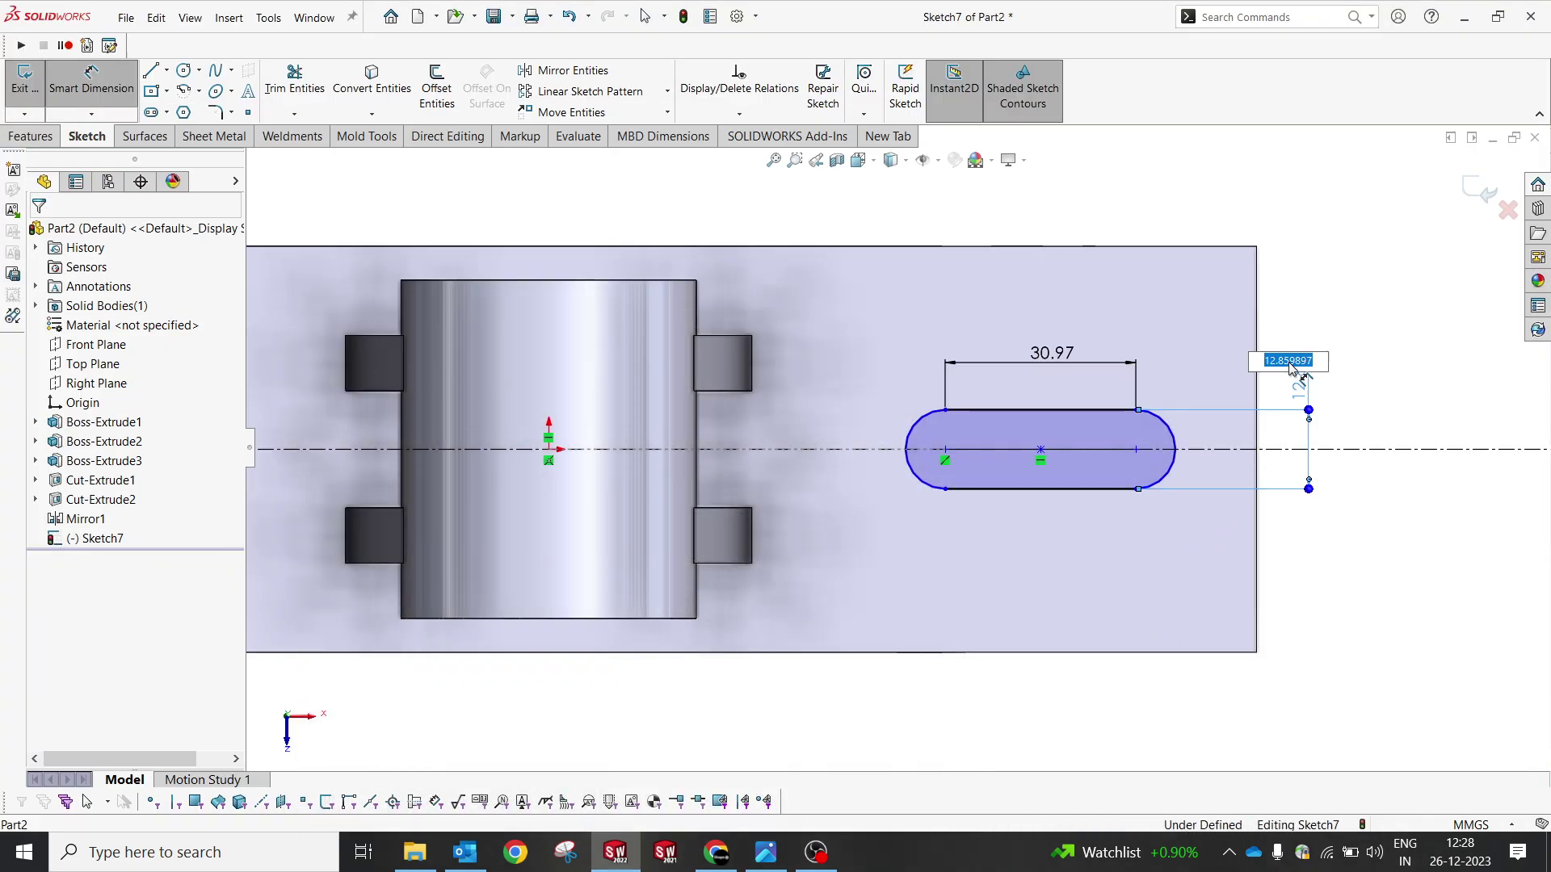
text(16)
key(Return)
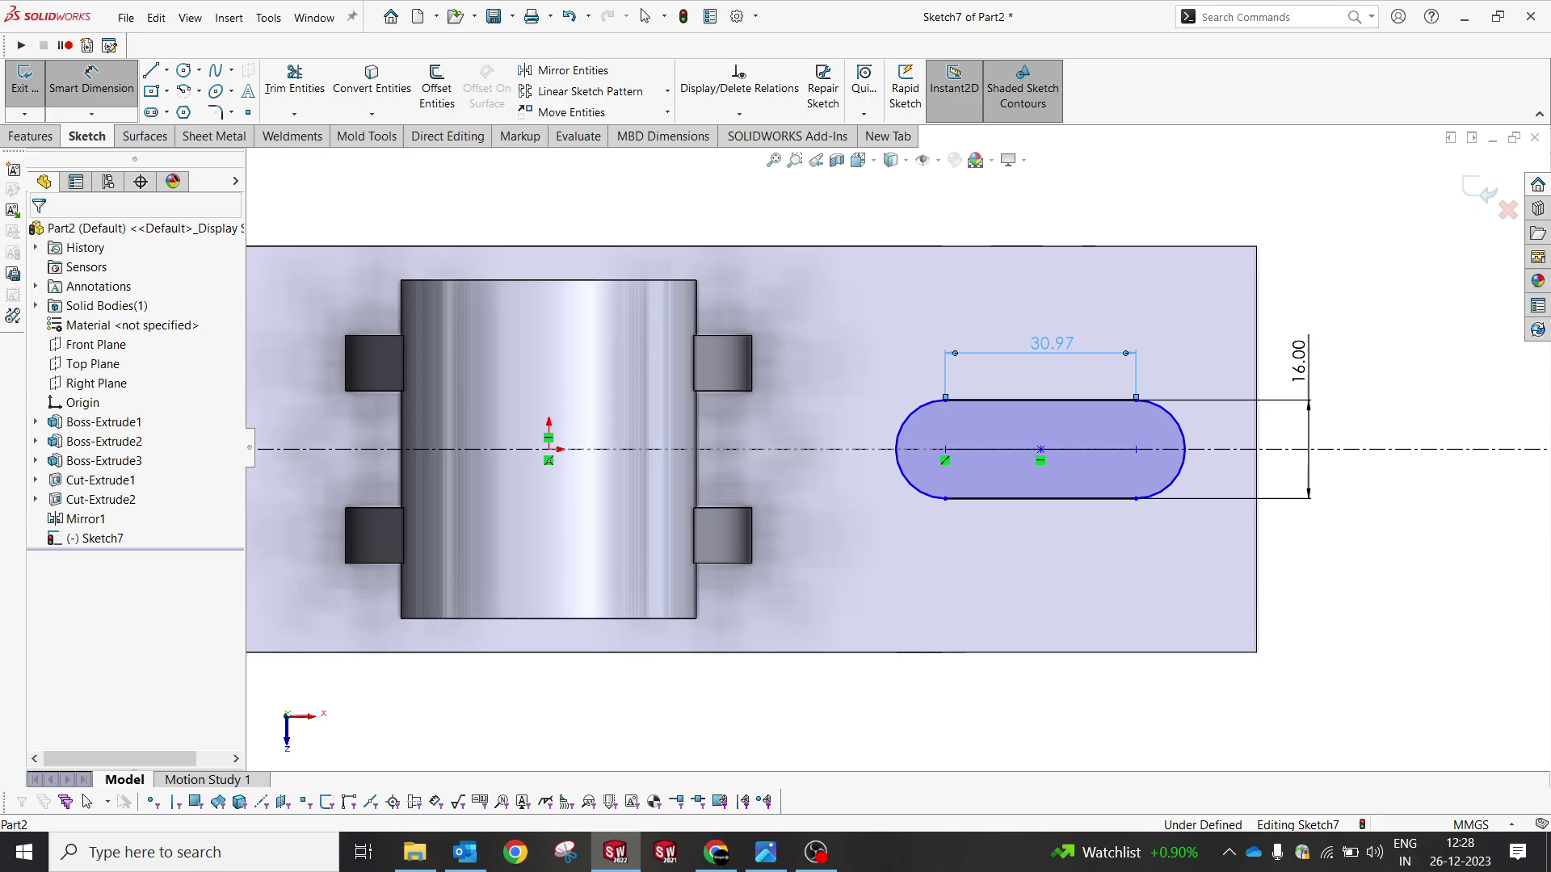
click(1050, 347)
text(36)
key(Return)
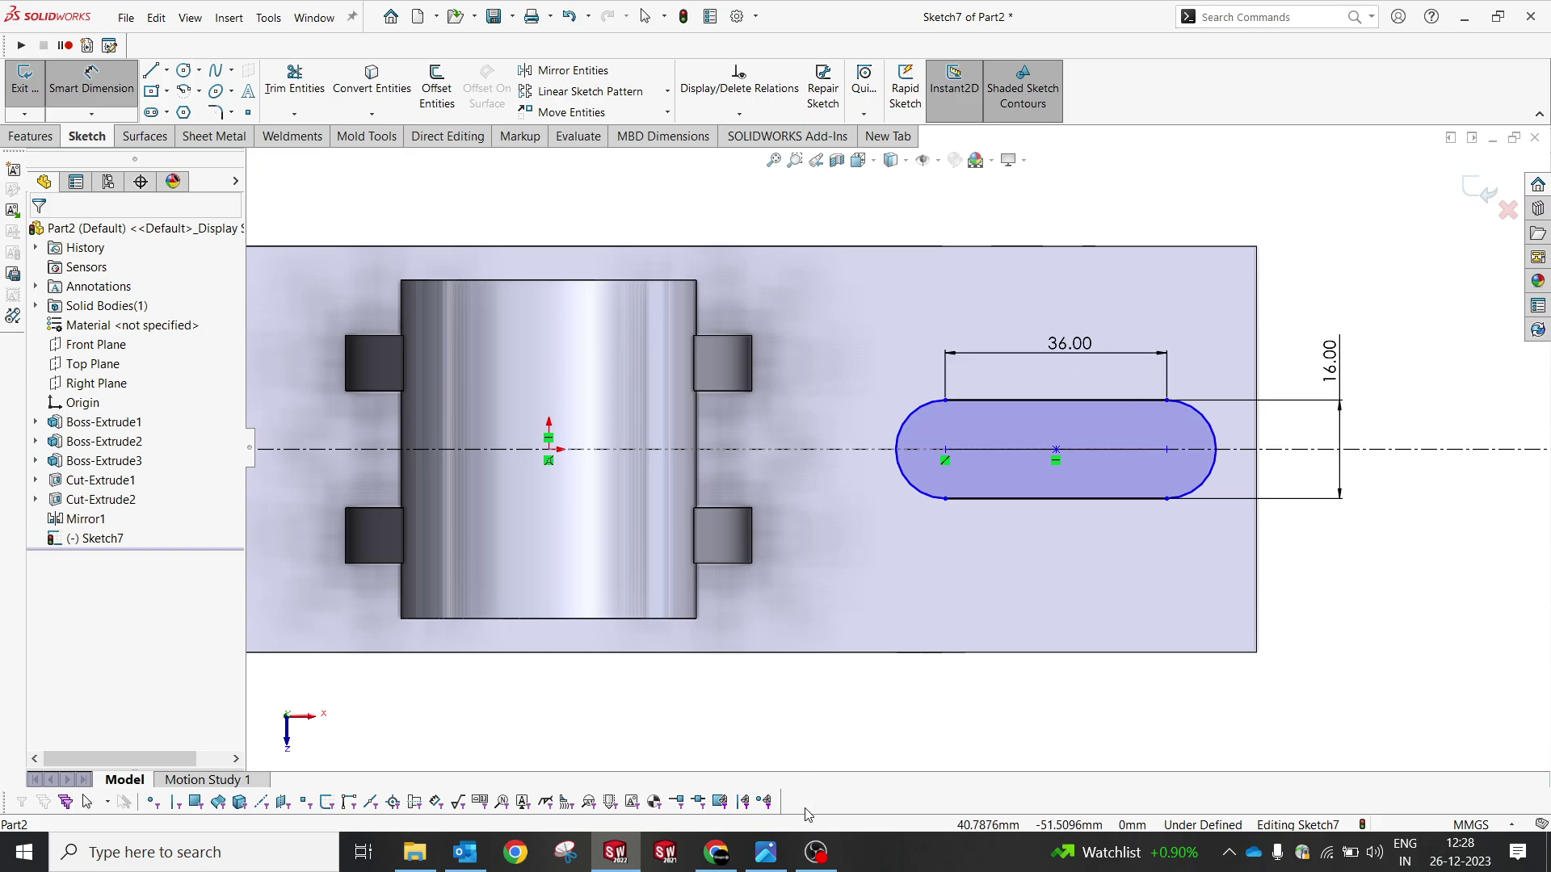
Step: Check the reference drawing and dimension the slot's midpoint 42 mm from the plate's end edge
click(765, 853)
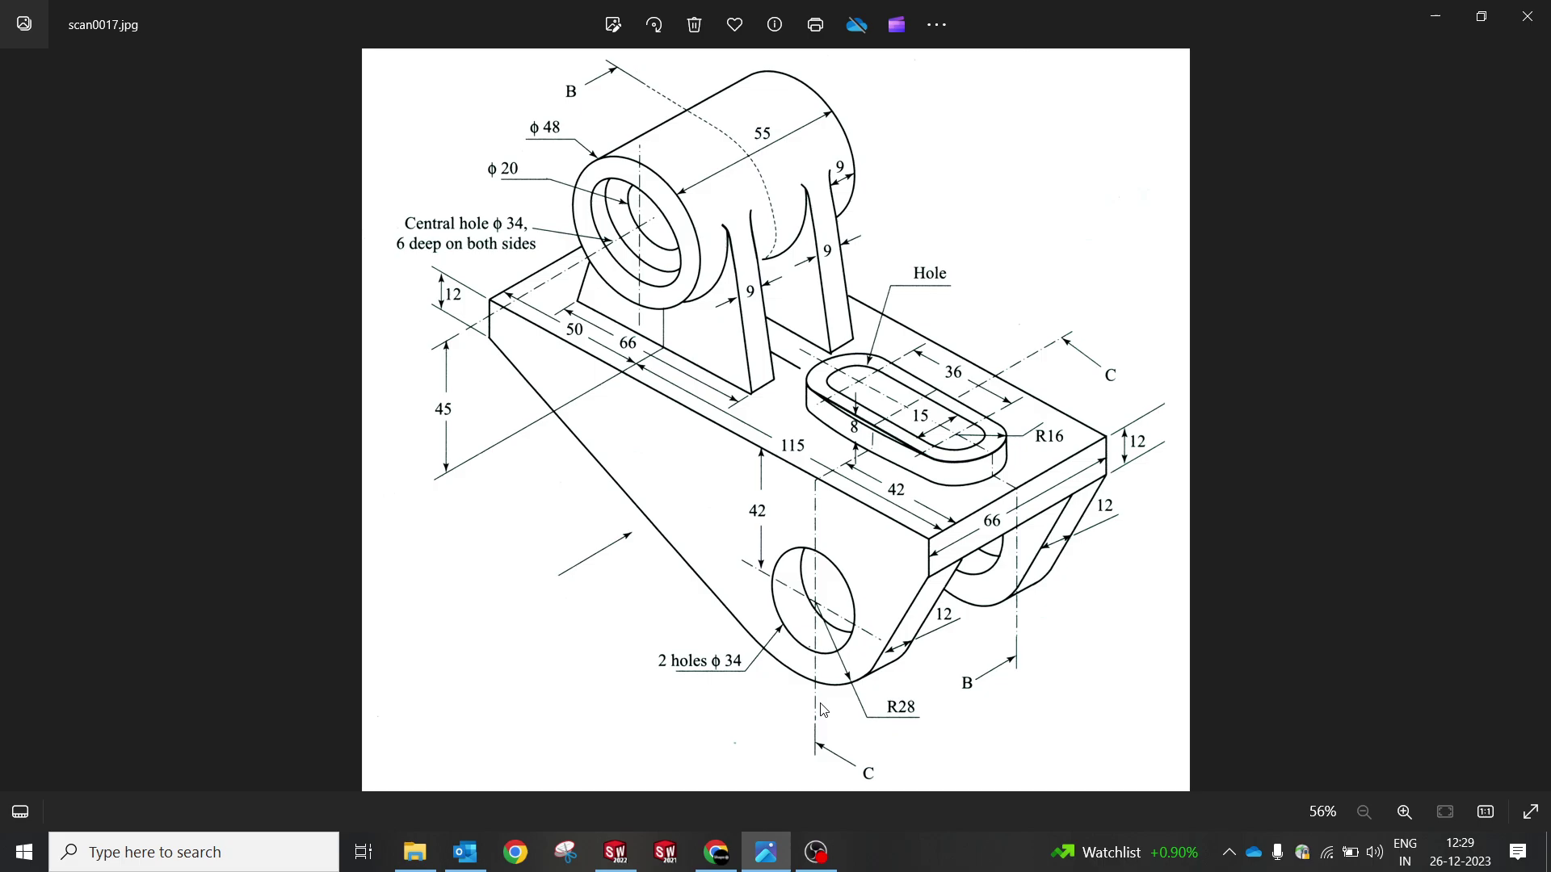
click(765, 853)
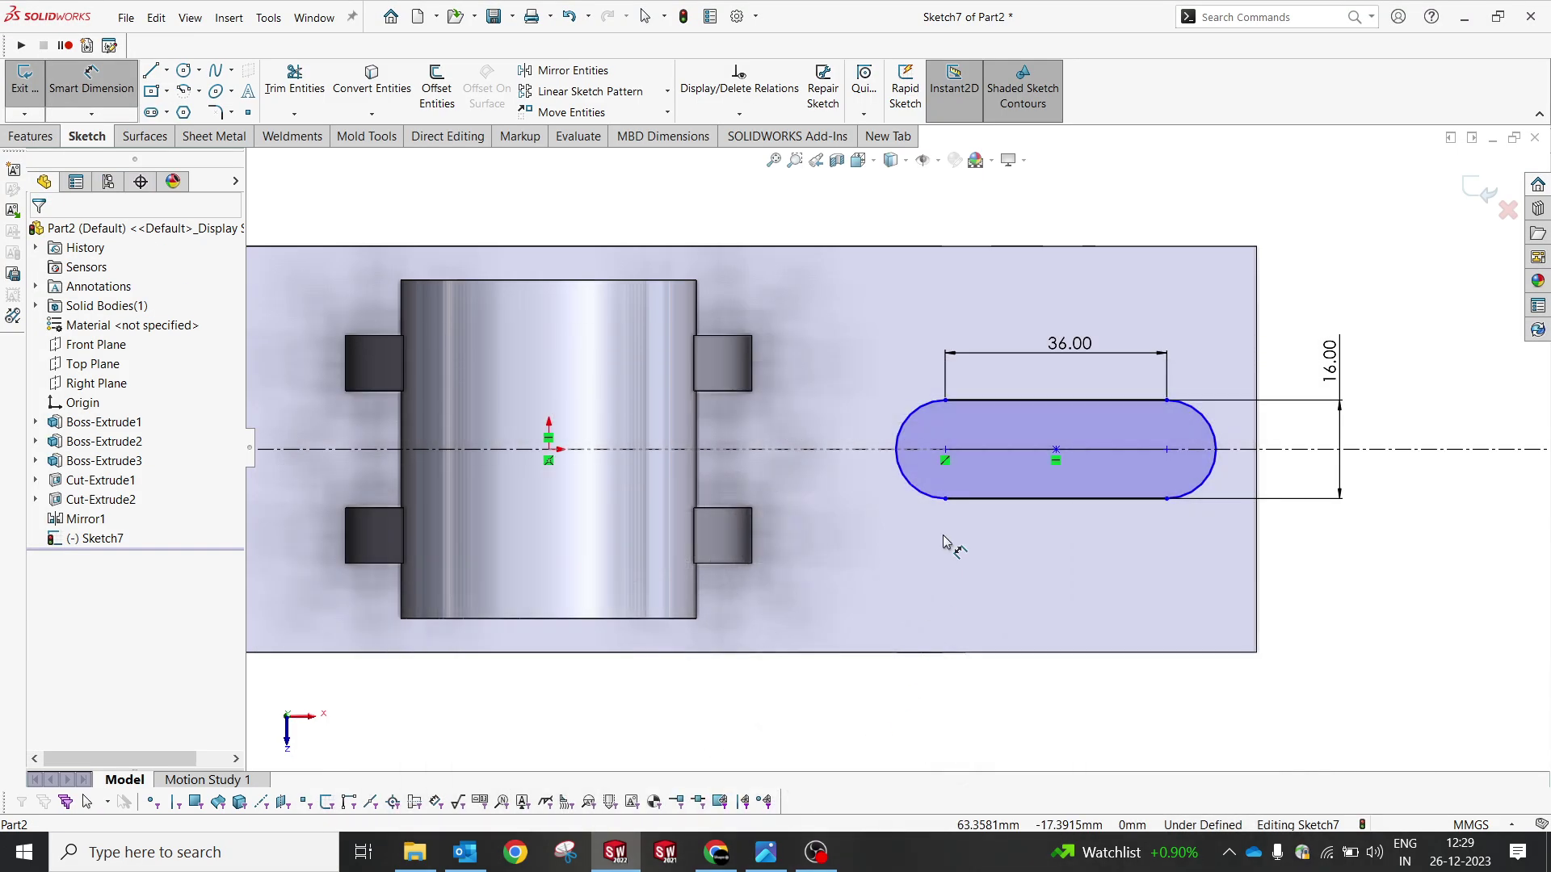
click(1057, 451)
click(1257, 598)
click(1175, 620)
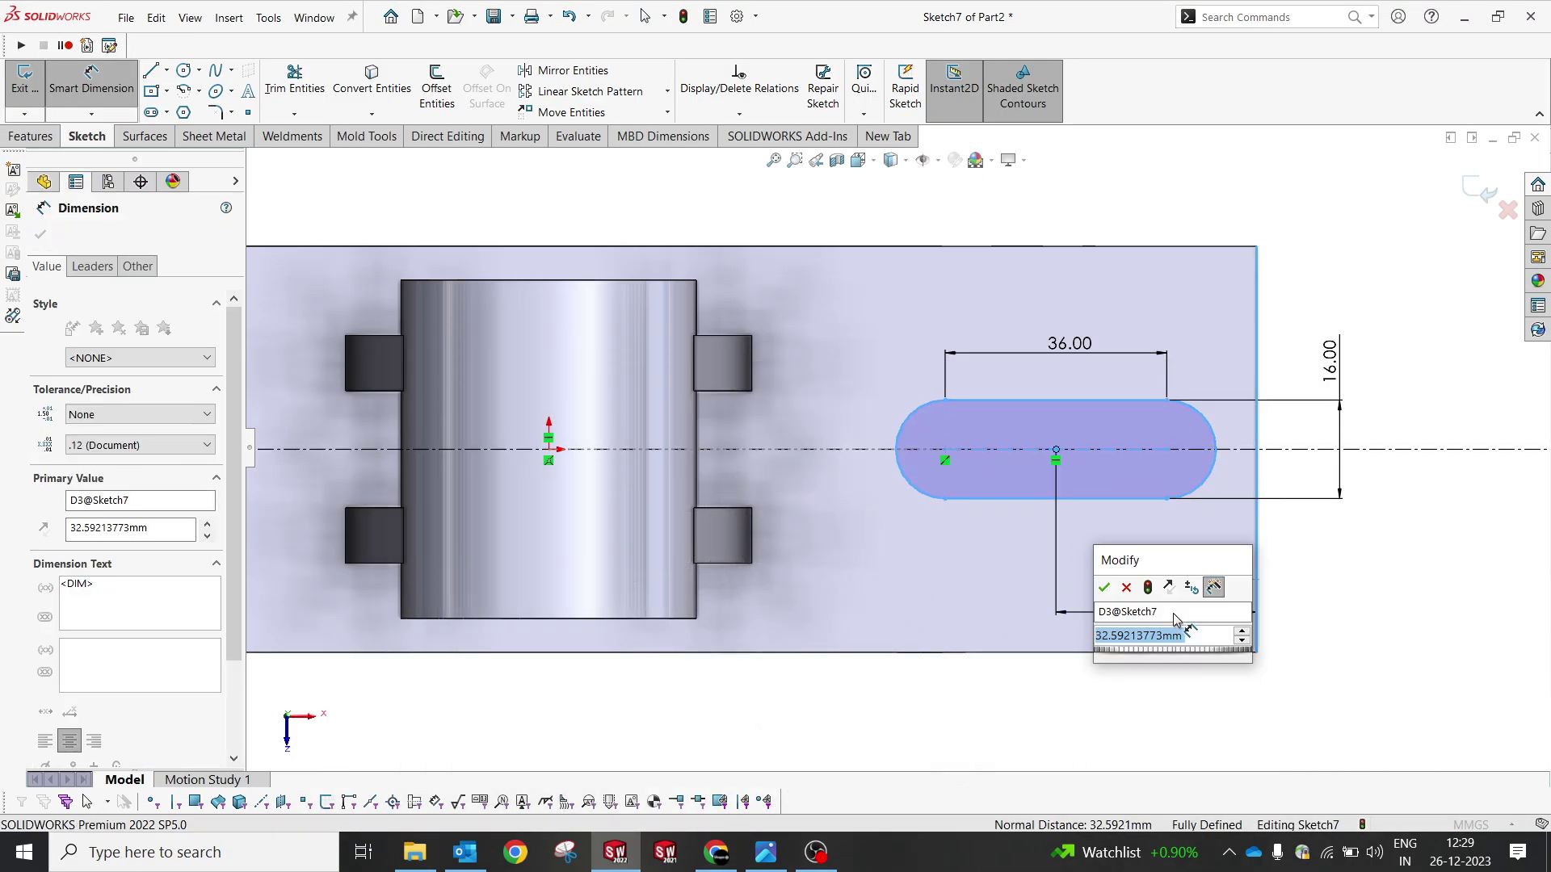
text(42)
key(Return)
click(1280, 557)
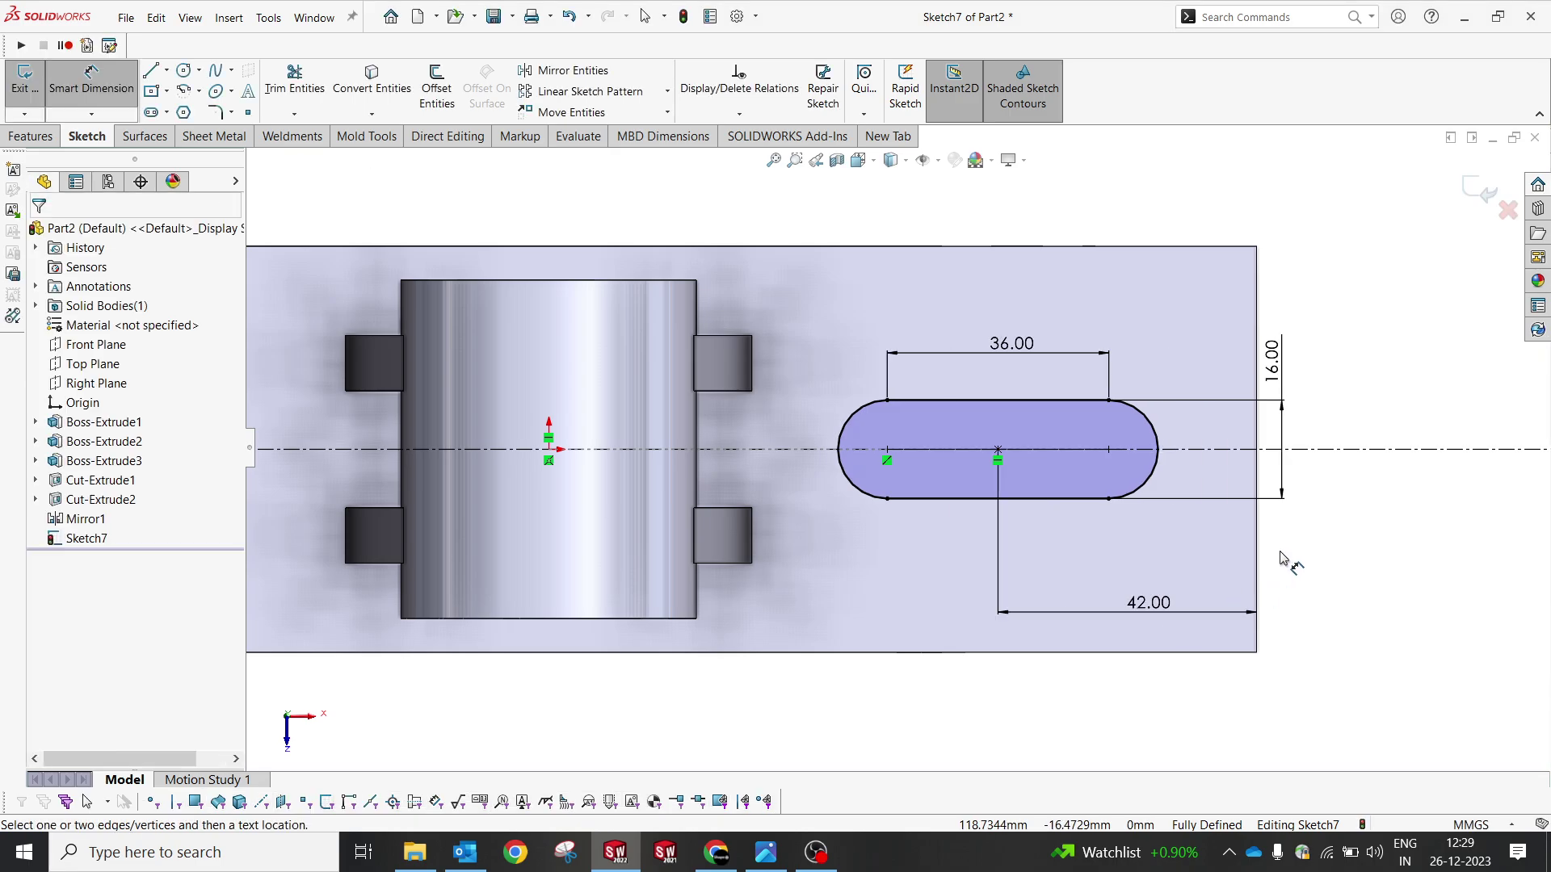
Step: Sketch a smaller centerpoint straight slot inside the first one, centred on its midpoint, and check the reference drawing for the slot sizes
click(152, 112)
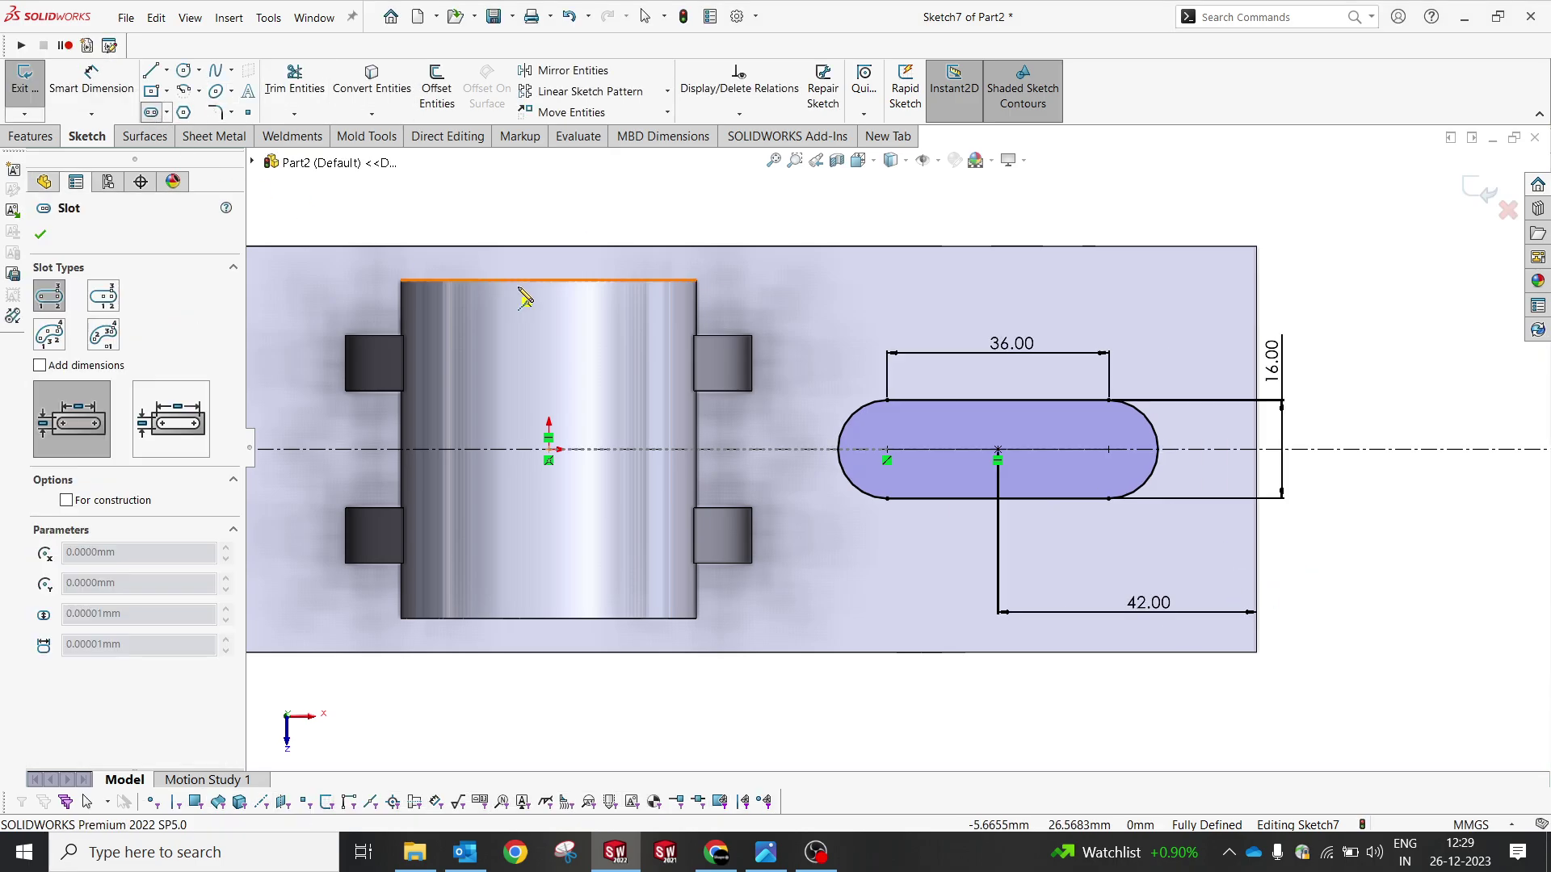
click(103, 297)
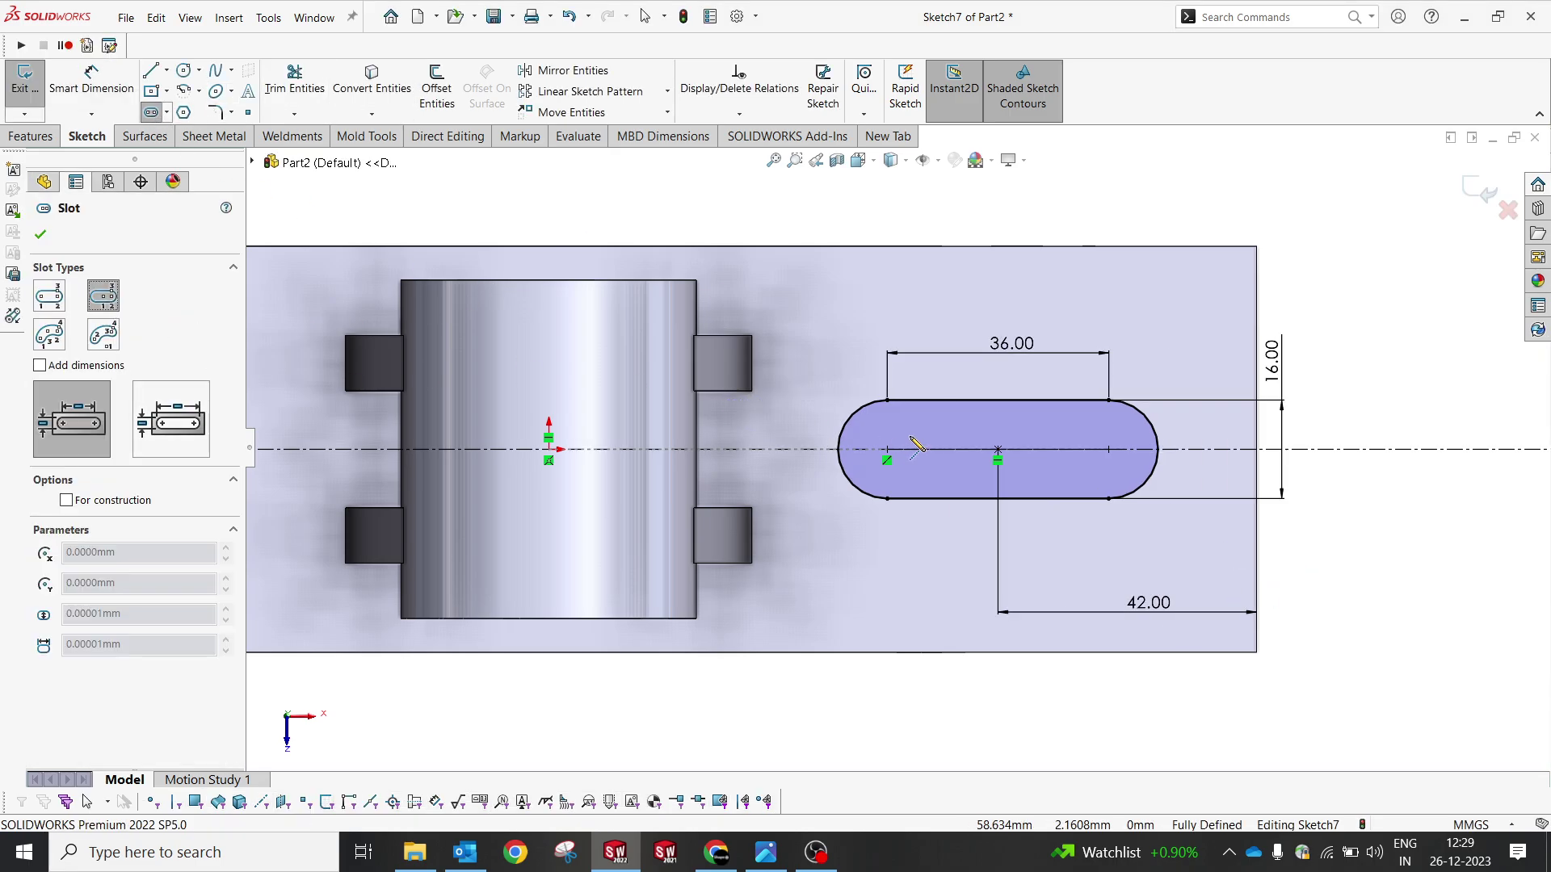
click(998, 449)
click(1074, 449)
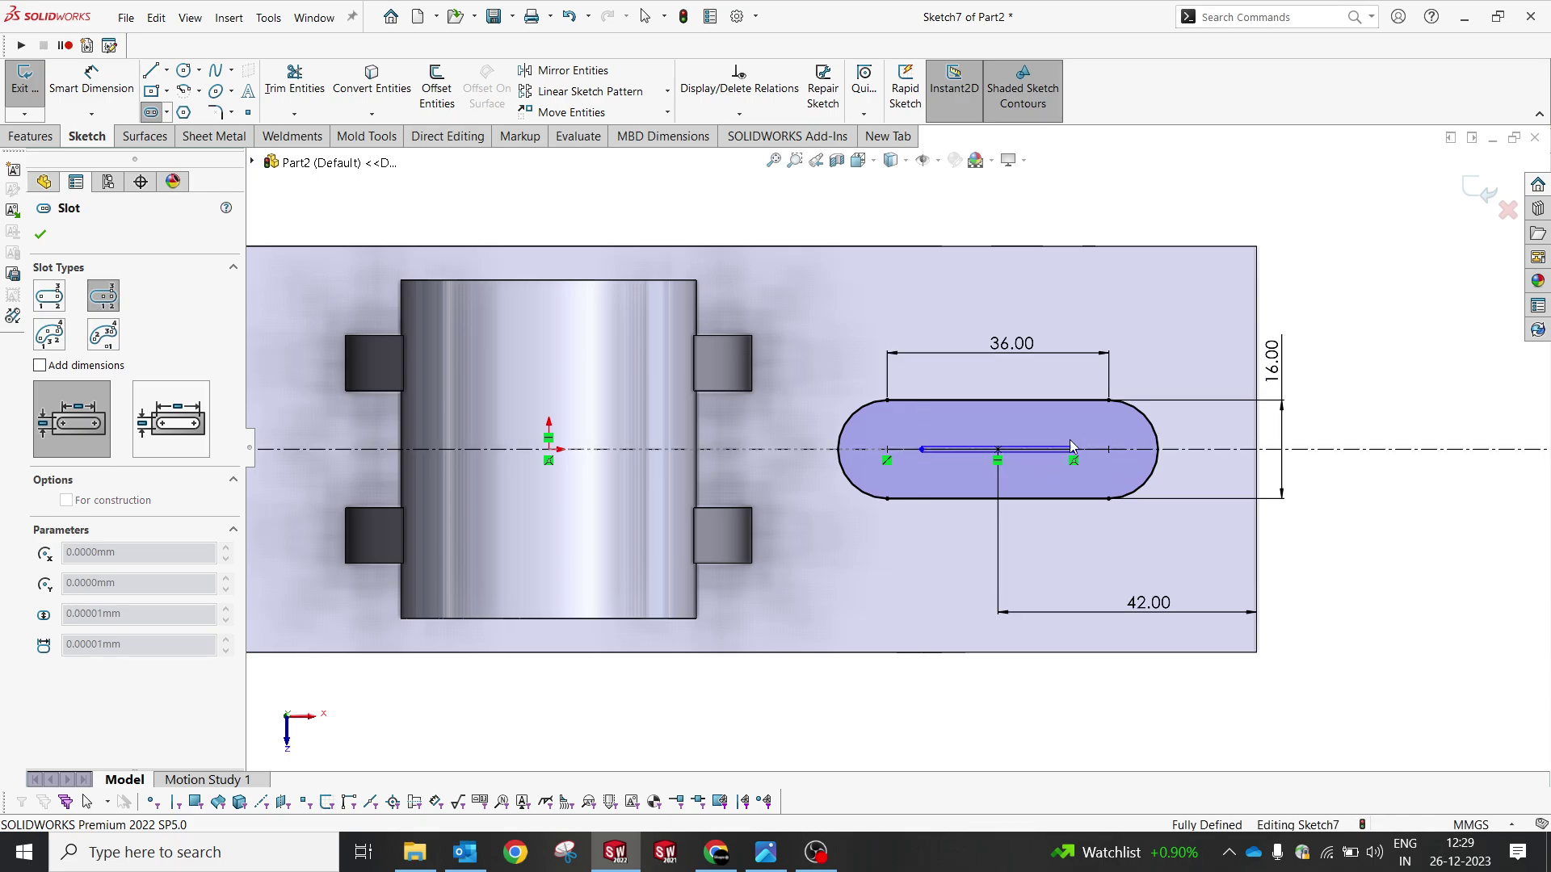
click(1046, 420)
key(Escape)
click(758, 852)
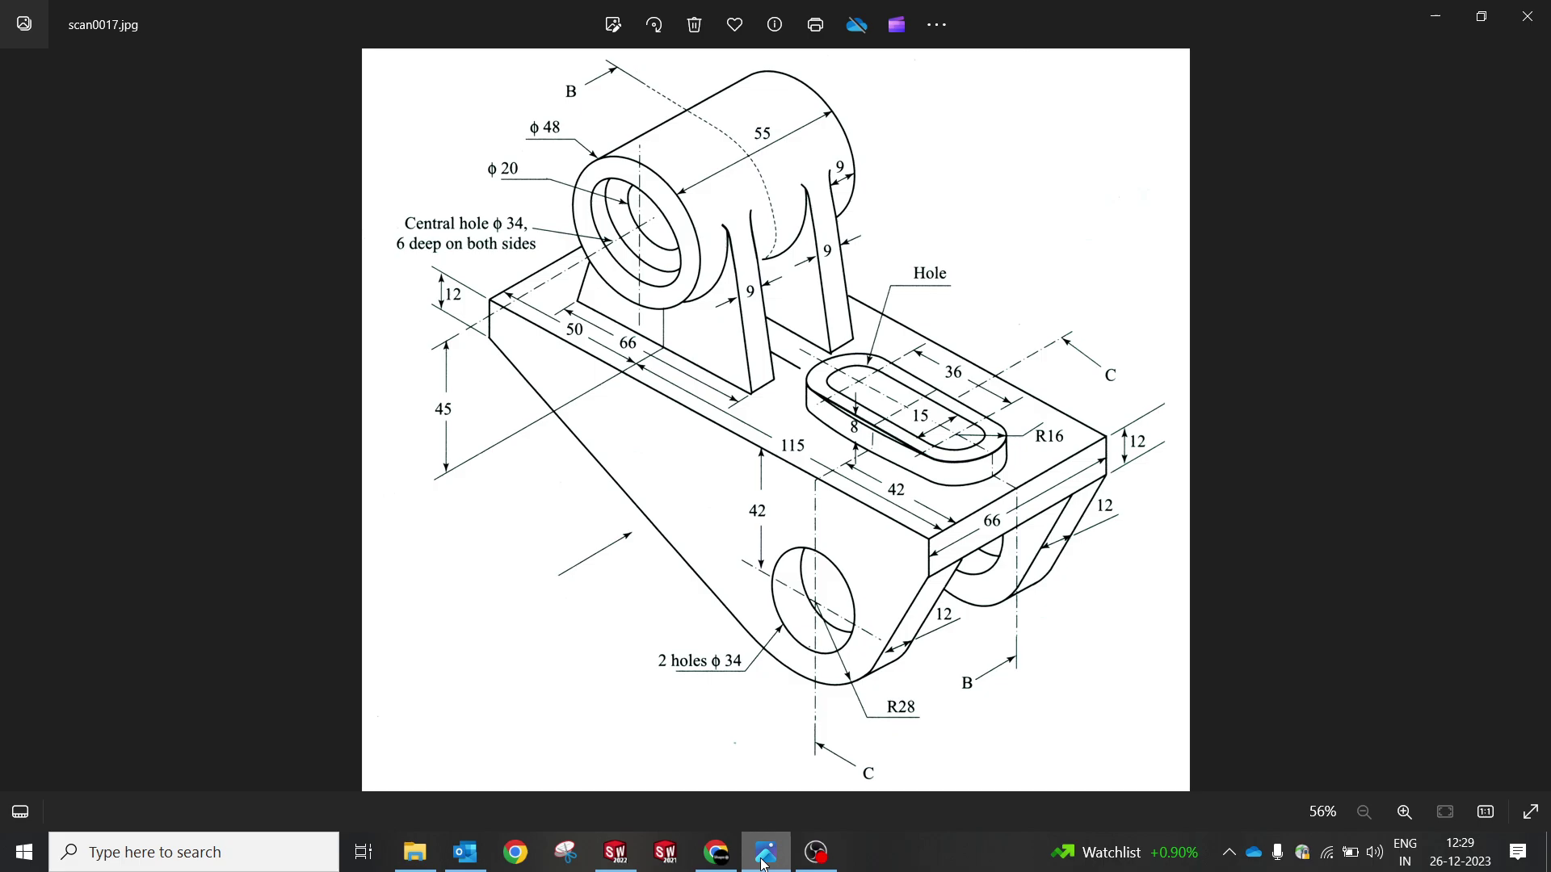
click(764, 862)
key(d)
click(1169, 432)
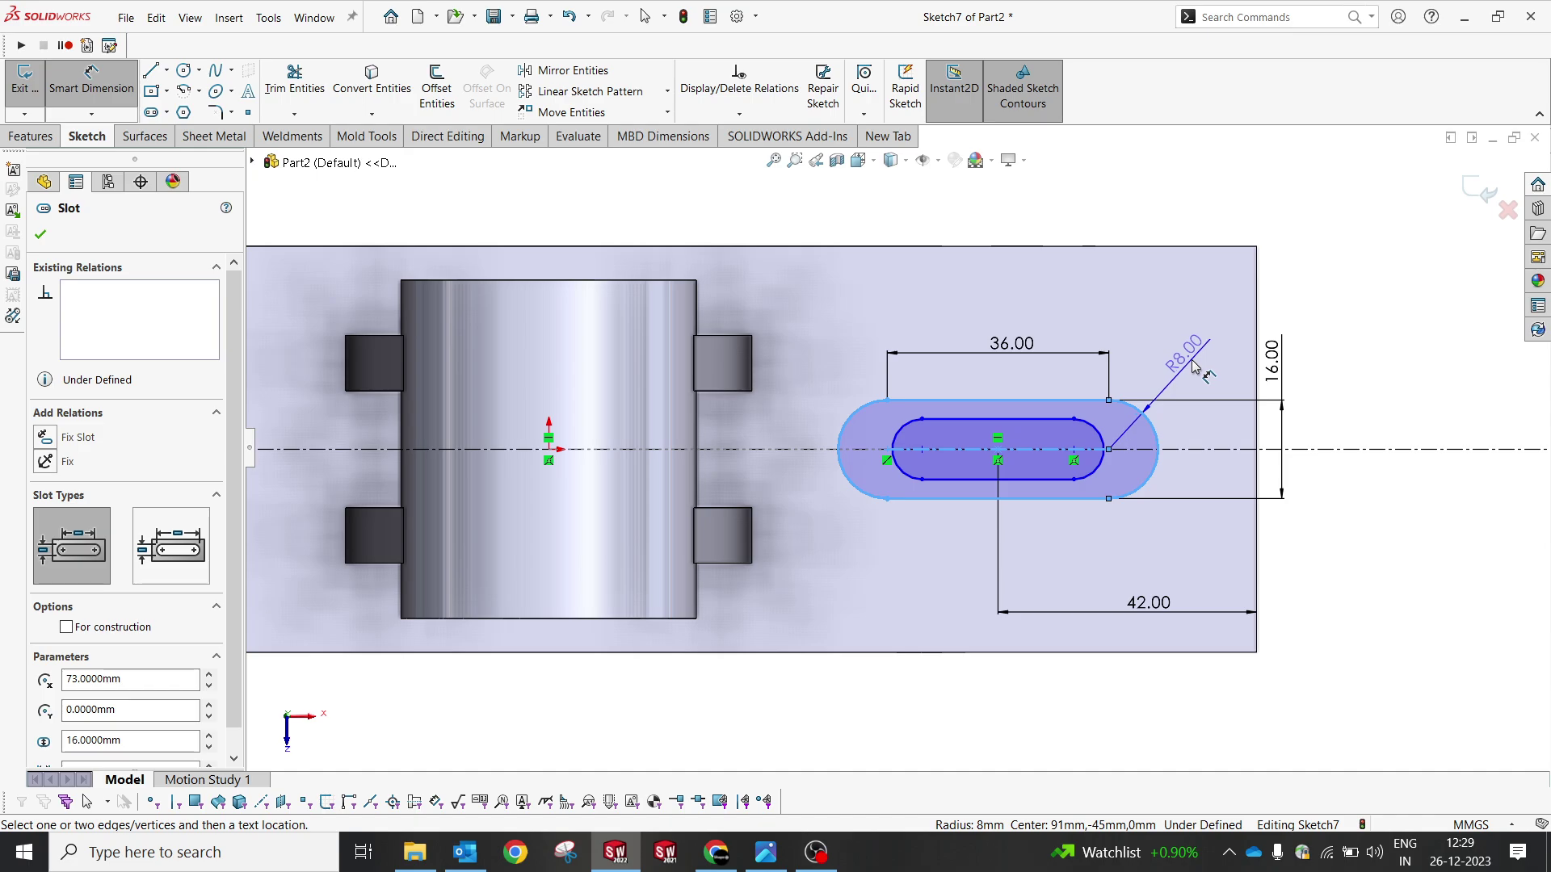
key(Escape)
Step: Set the outer slot's width to 32 mm
double_click(1272, 361)
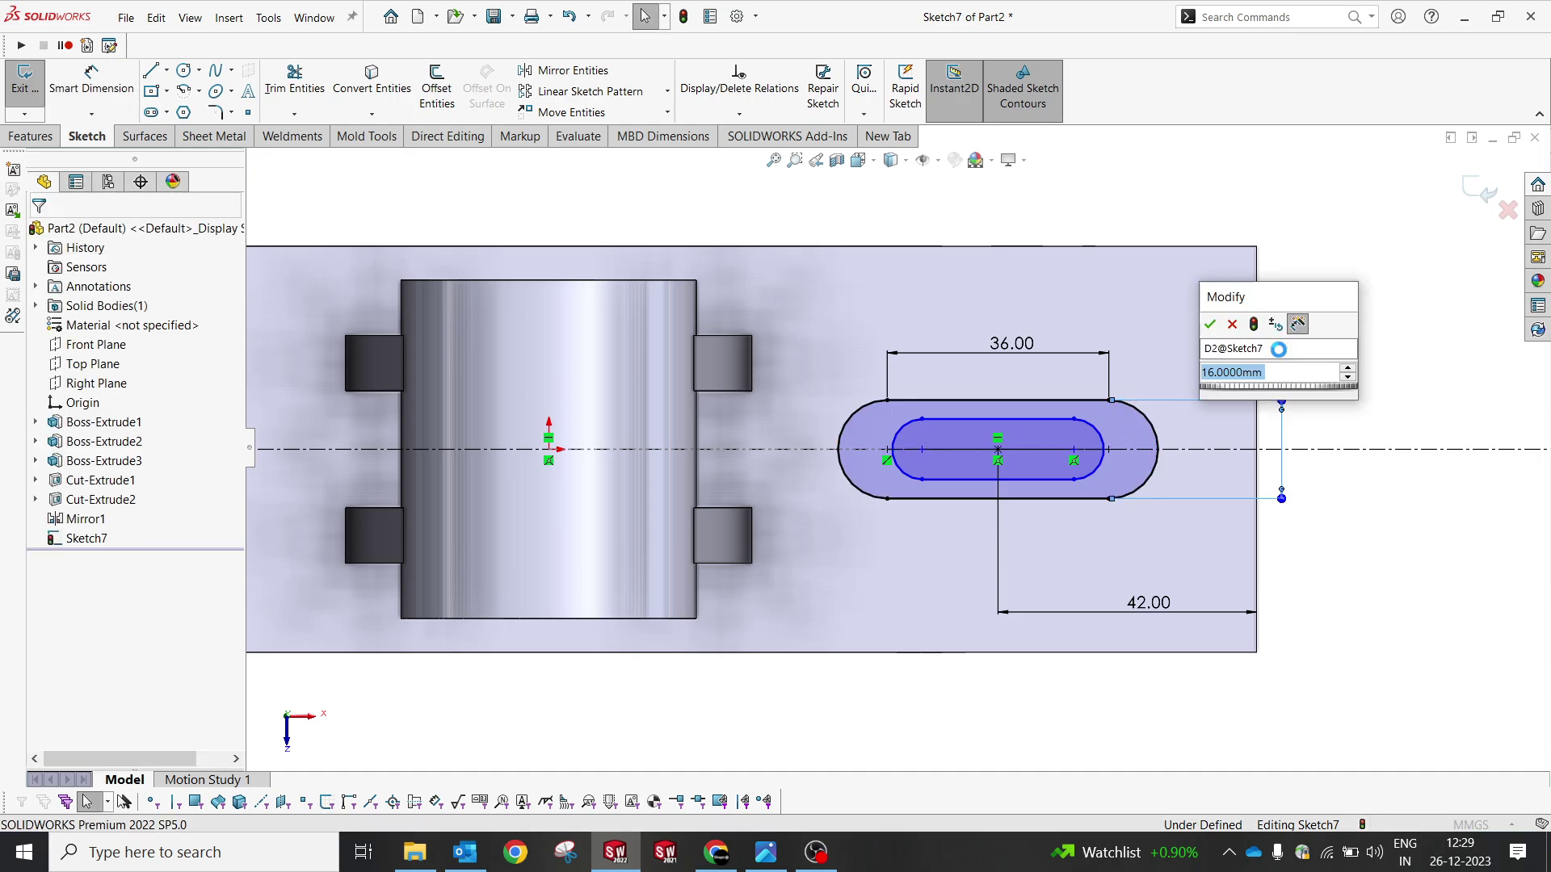
click(1290, 371)
text(-)
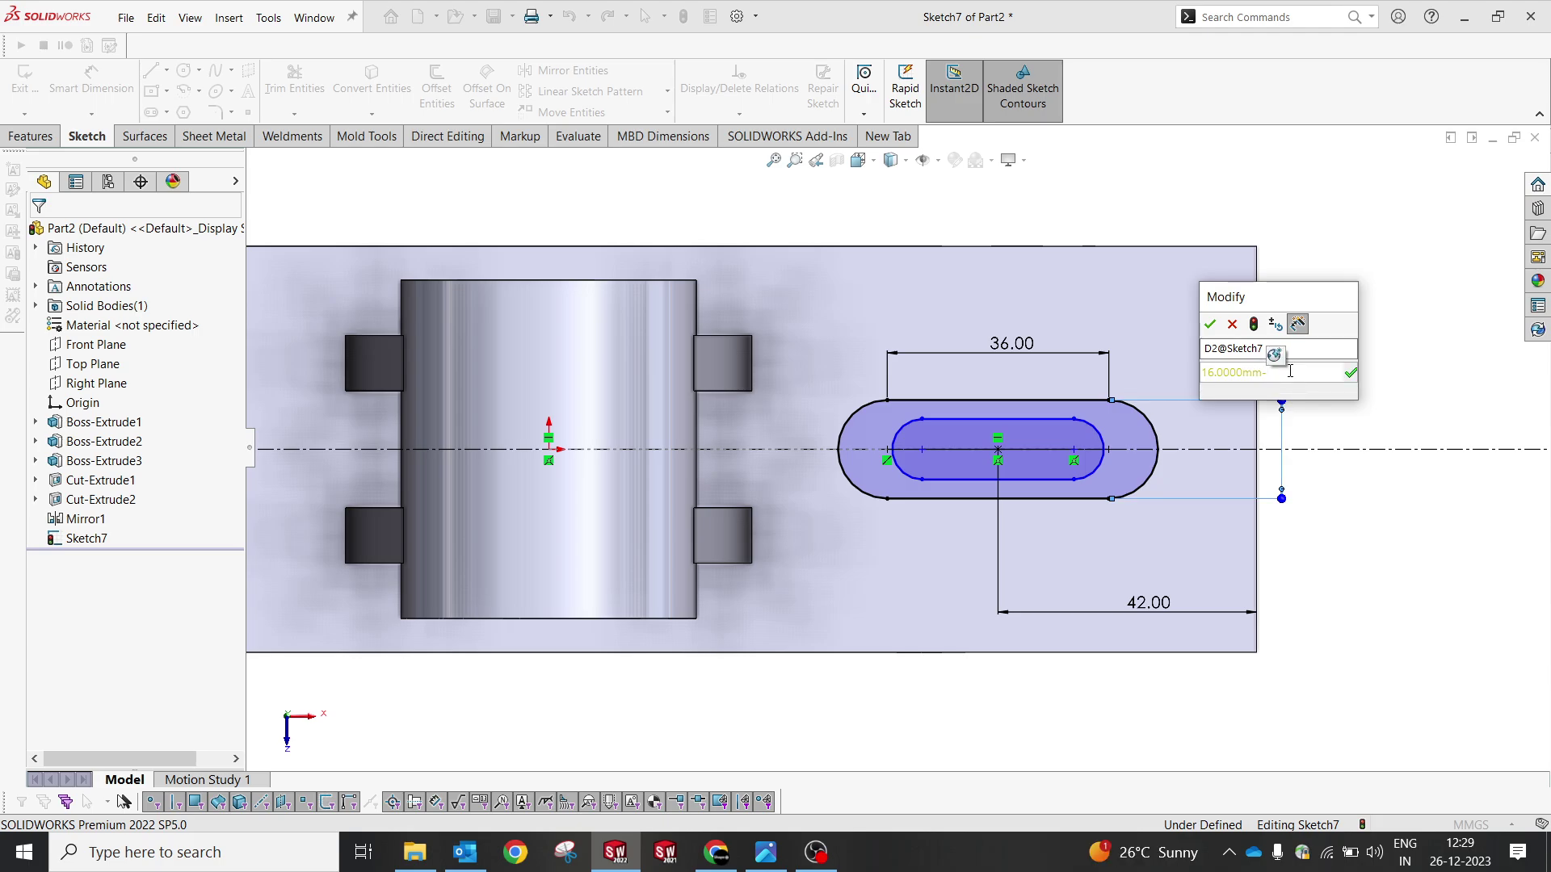
key(Return)
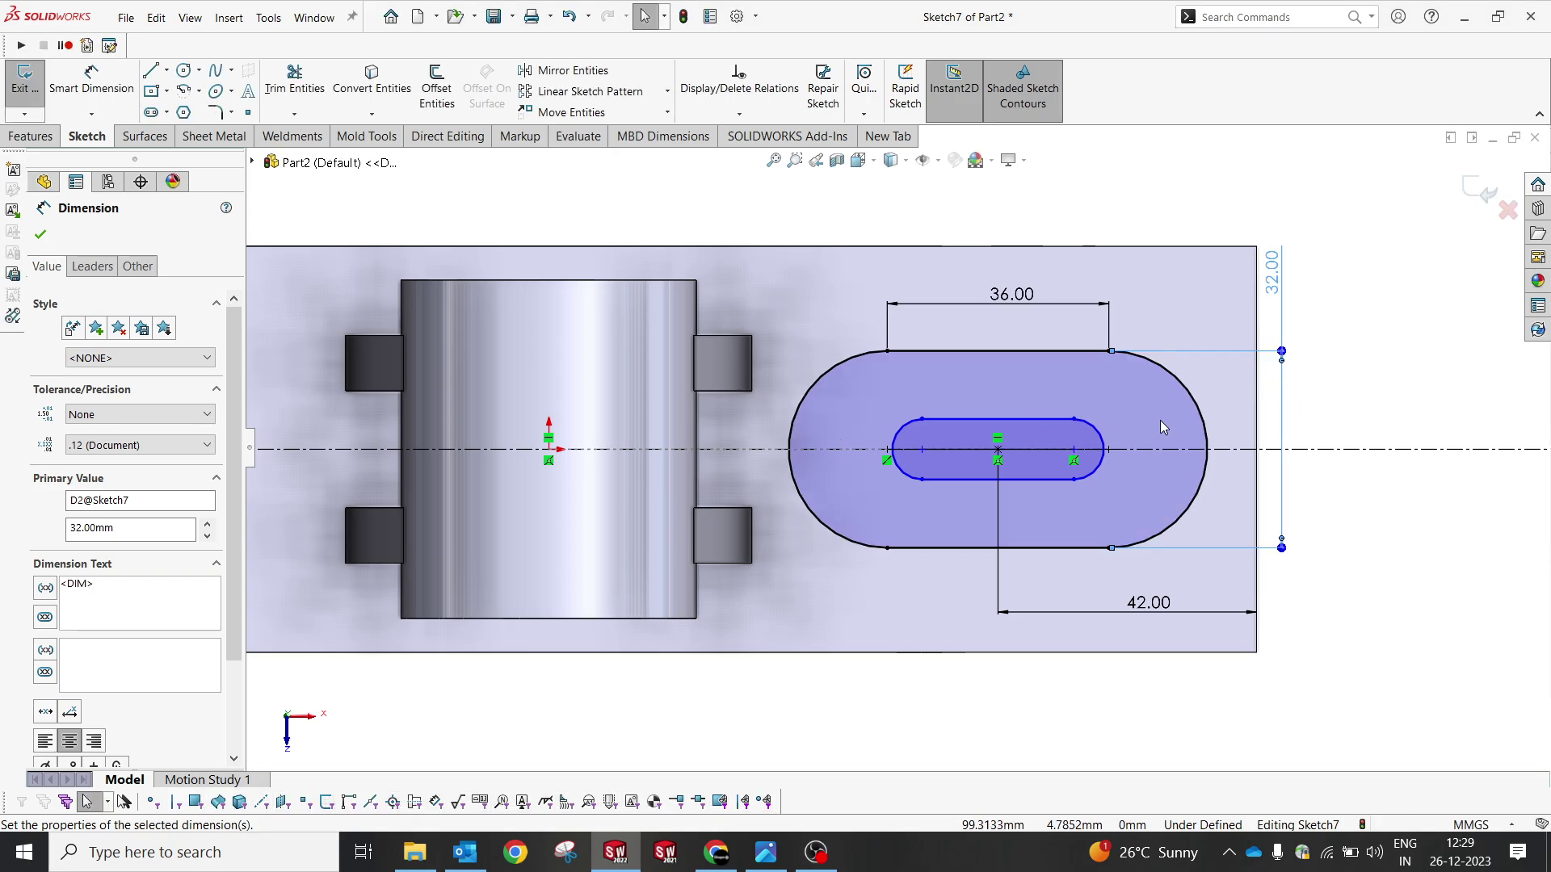
key(Escape)
Step: Add a driven radius dimension to the end arc of the outer slot
key(Return)
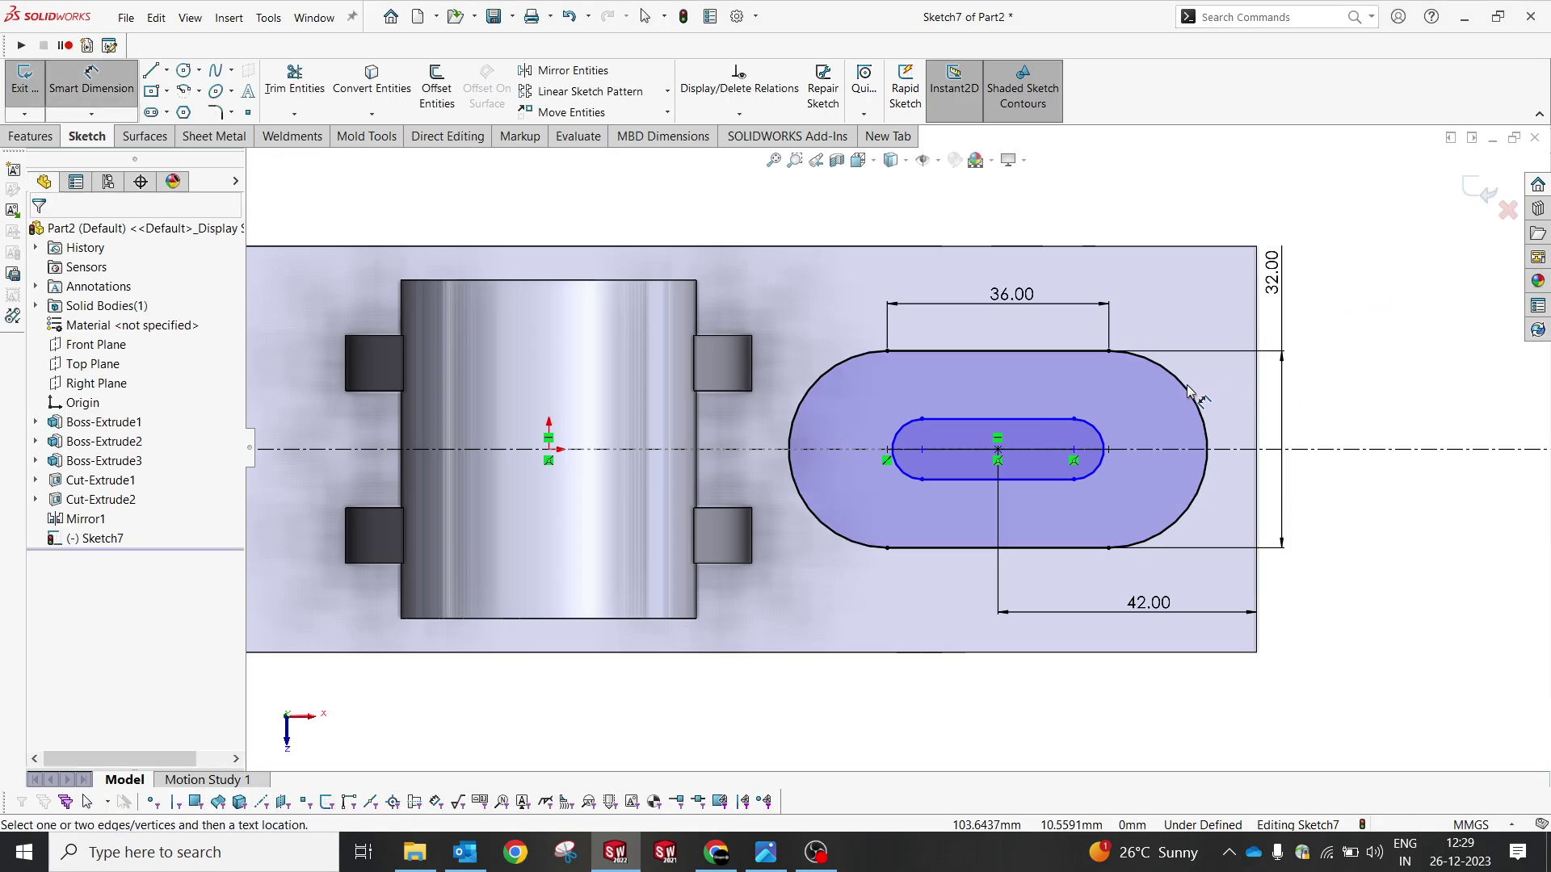
click(1187, 391)
click(1221, 287)
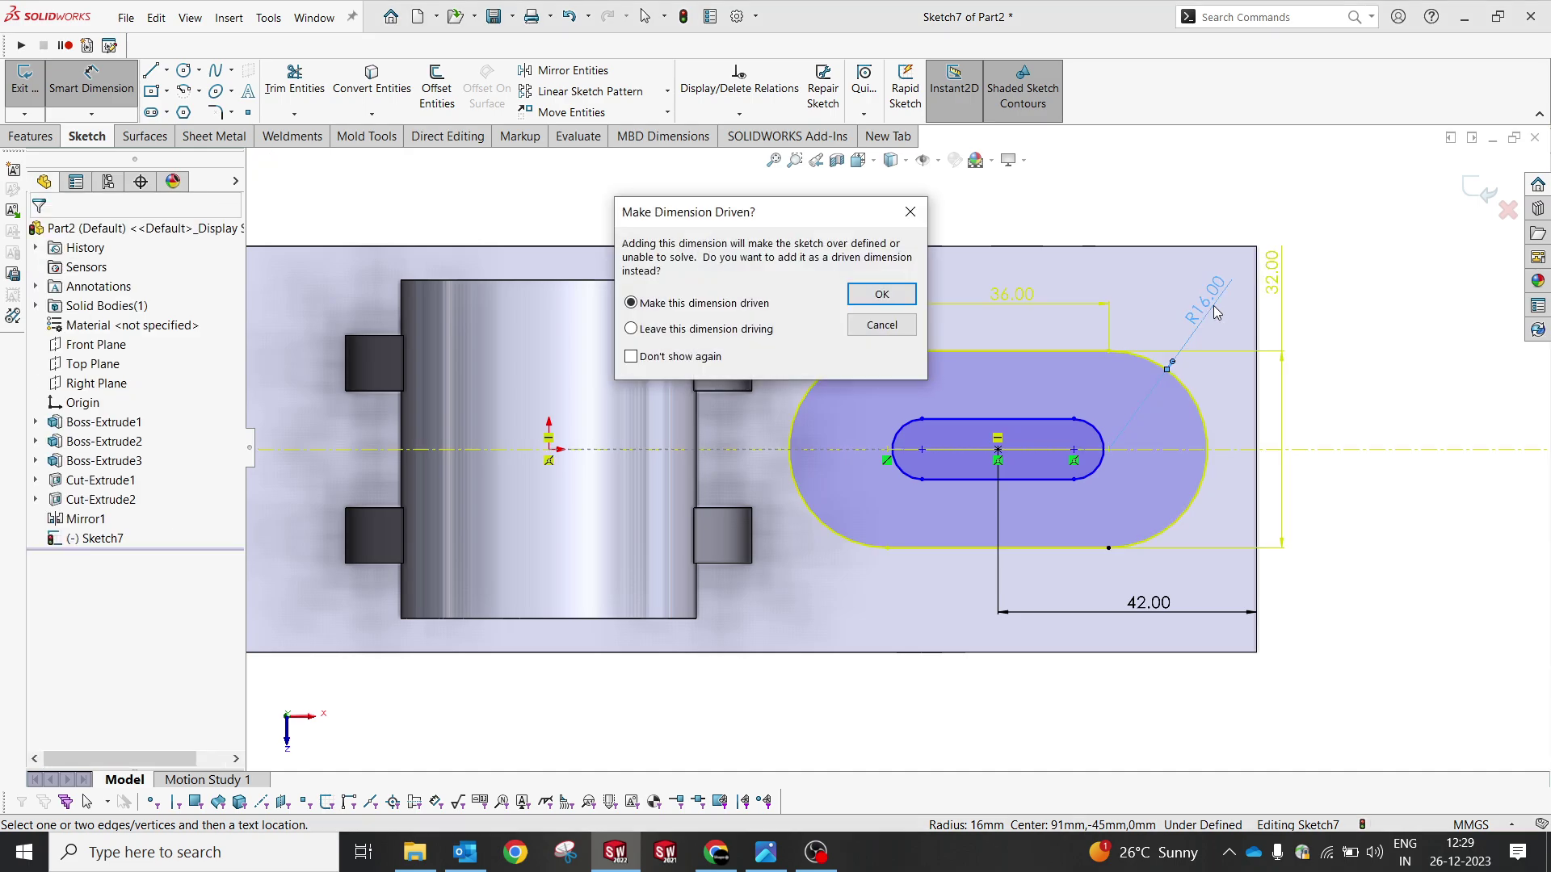
click(882, 293)
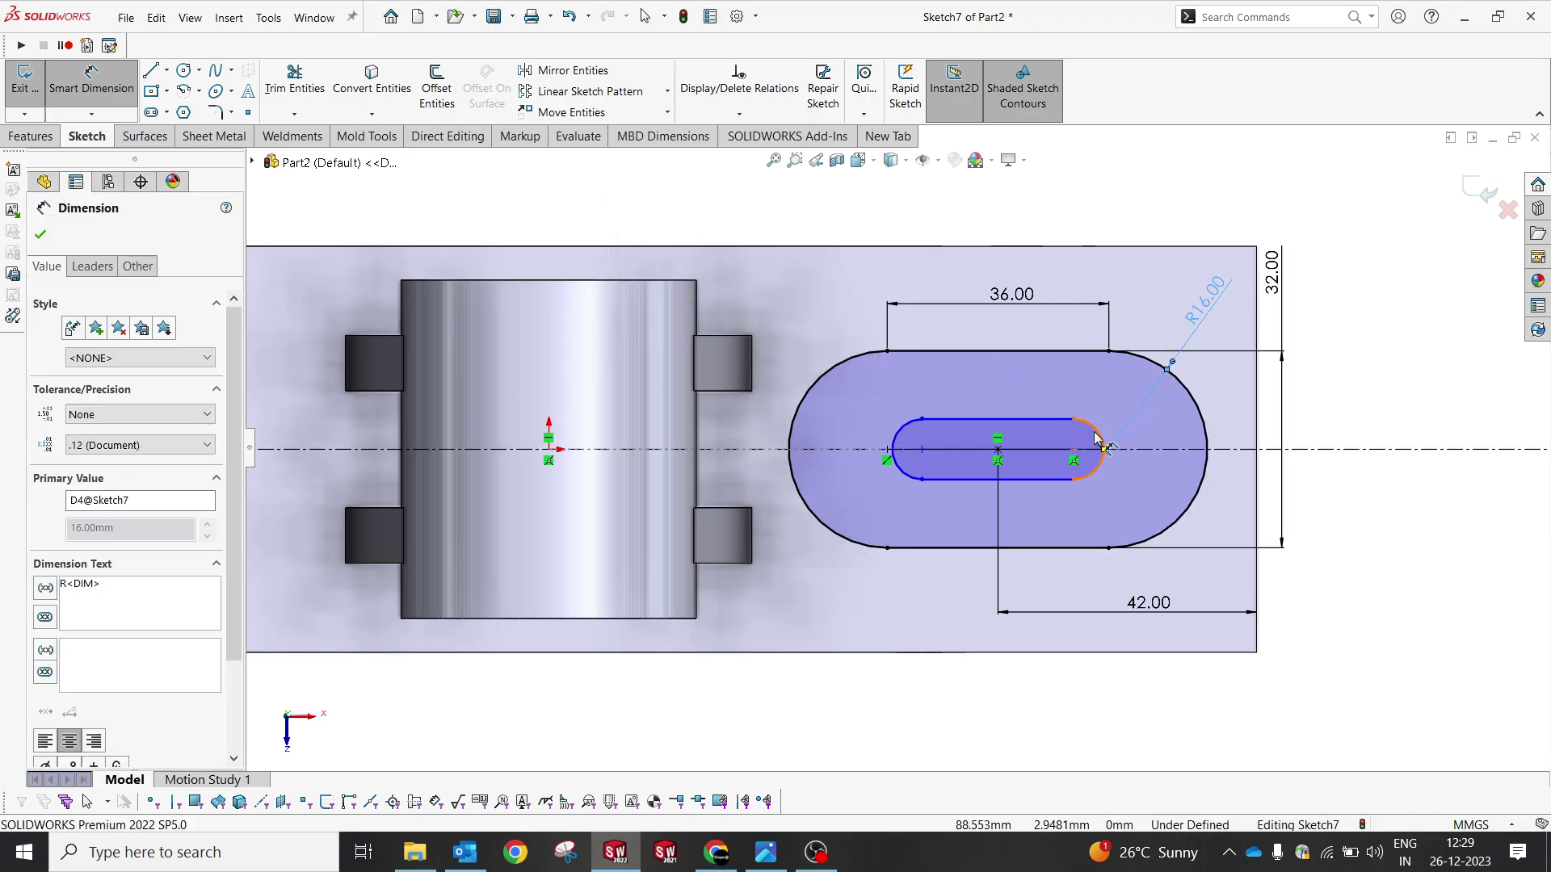
Step: Dimension the inner slot's width and set it to 15 mm
click(1020, 420)
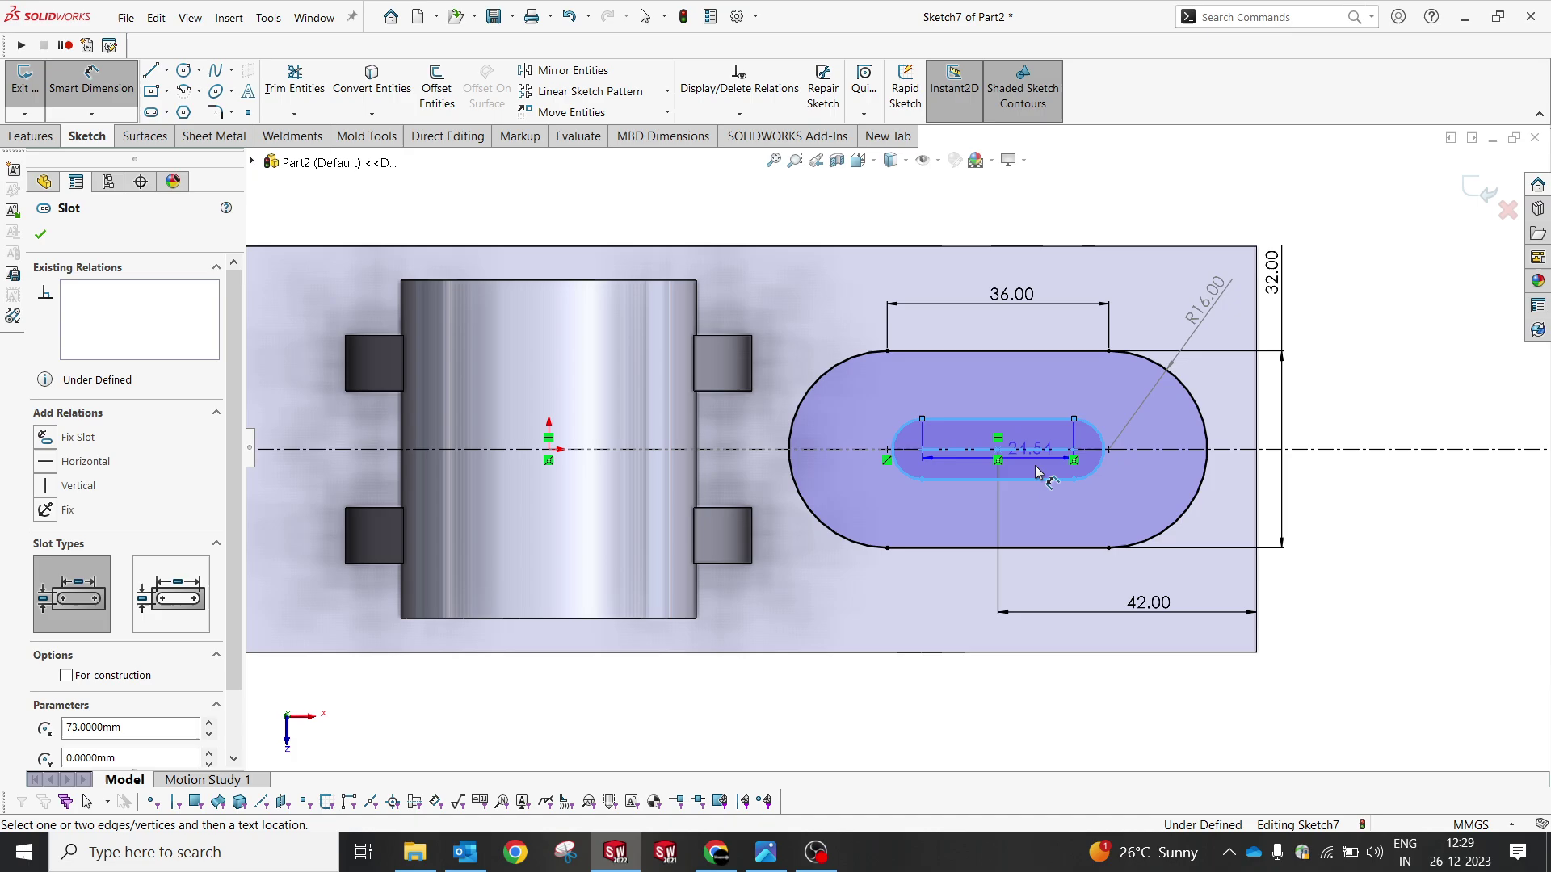
click(1353, 570)
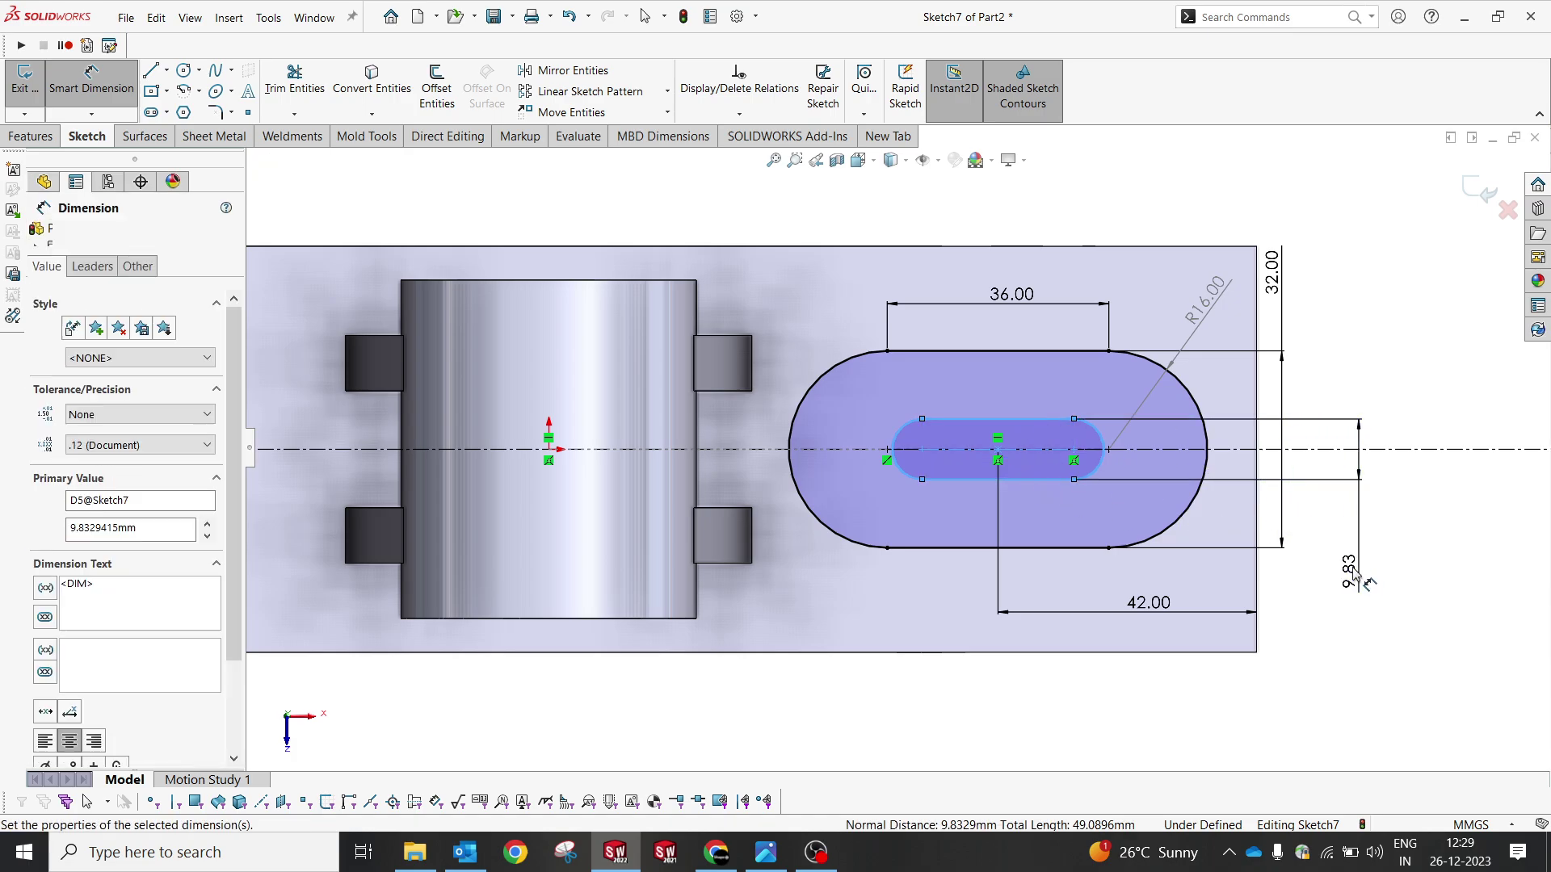
text(15)
key(Return)
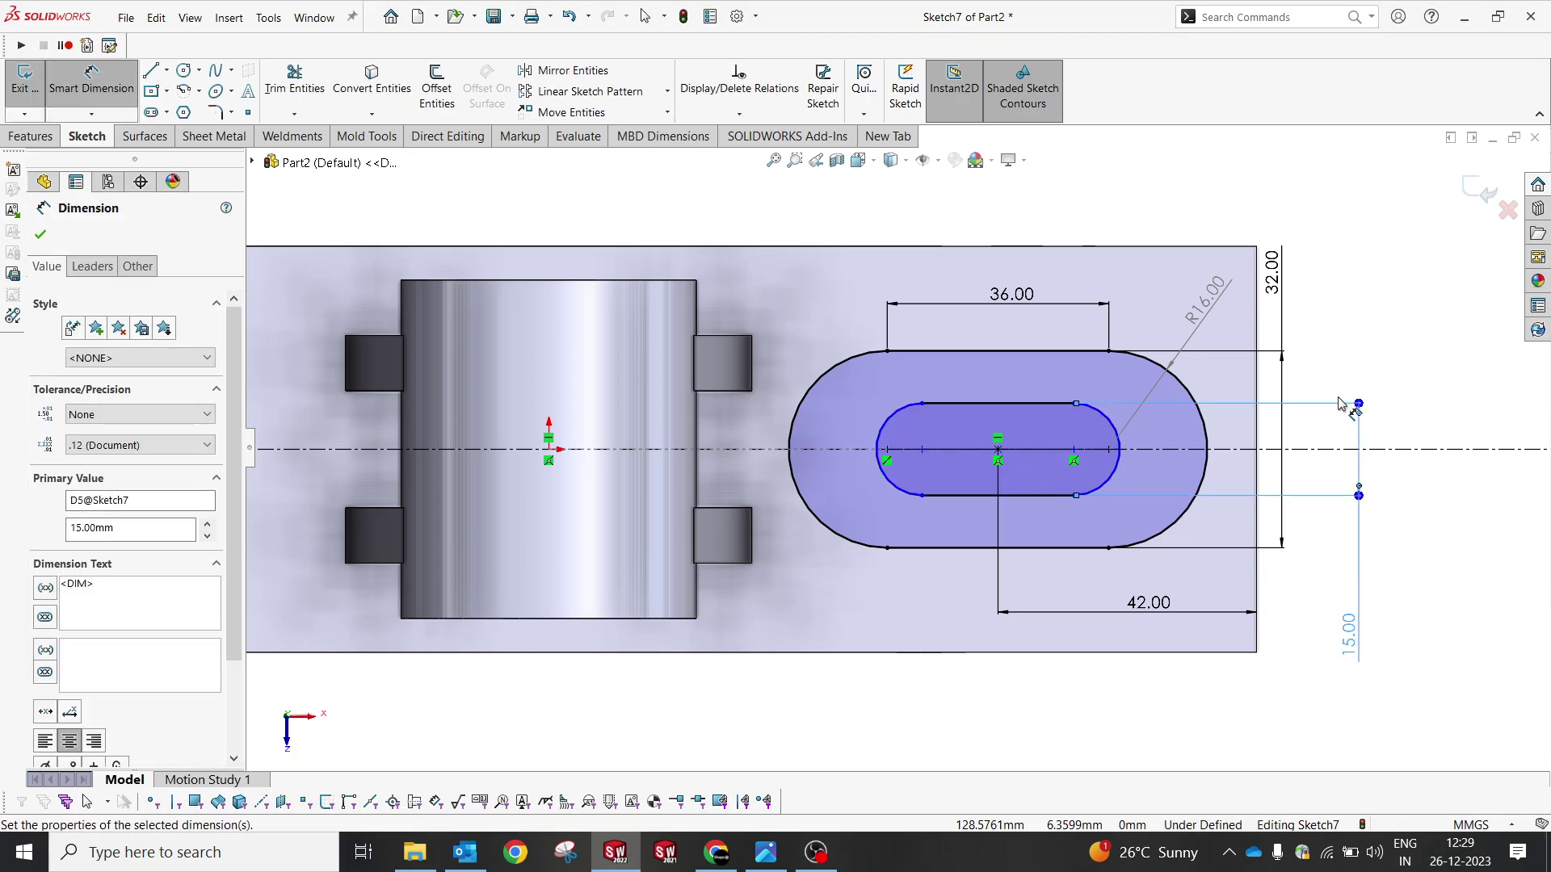
click(1426, 336)
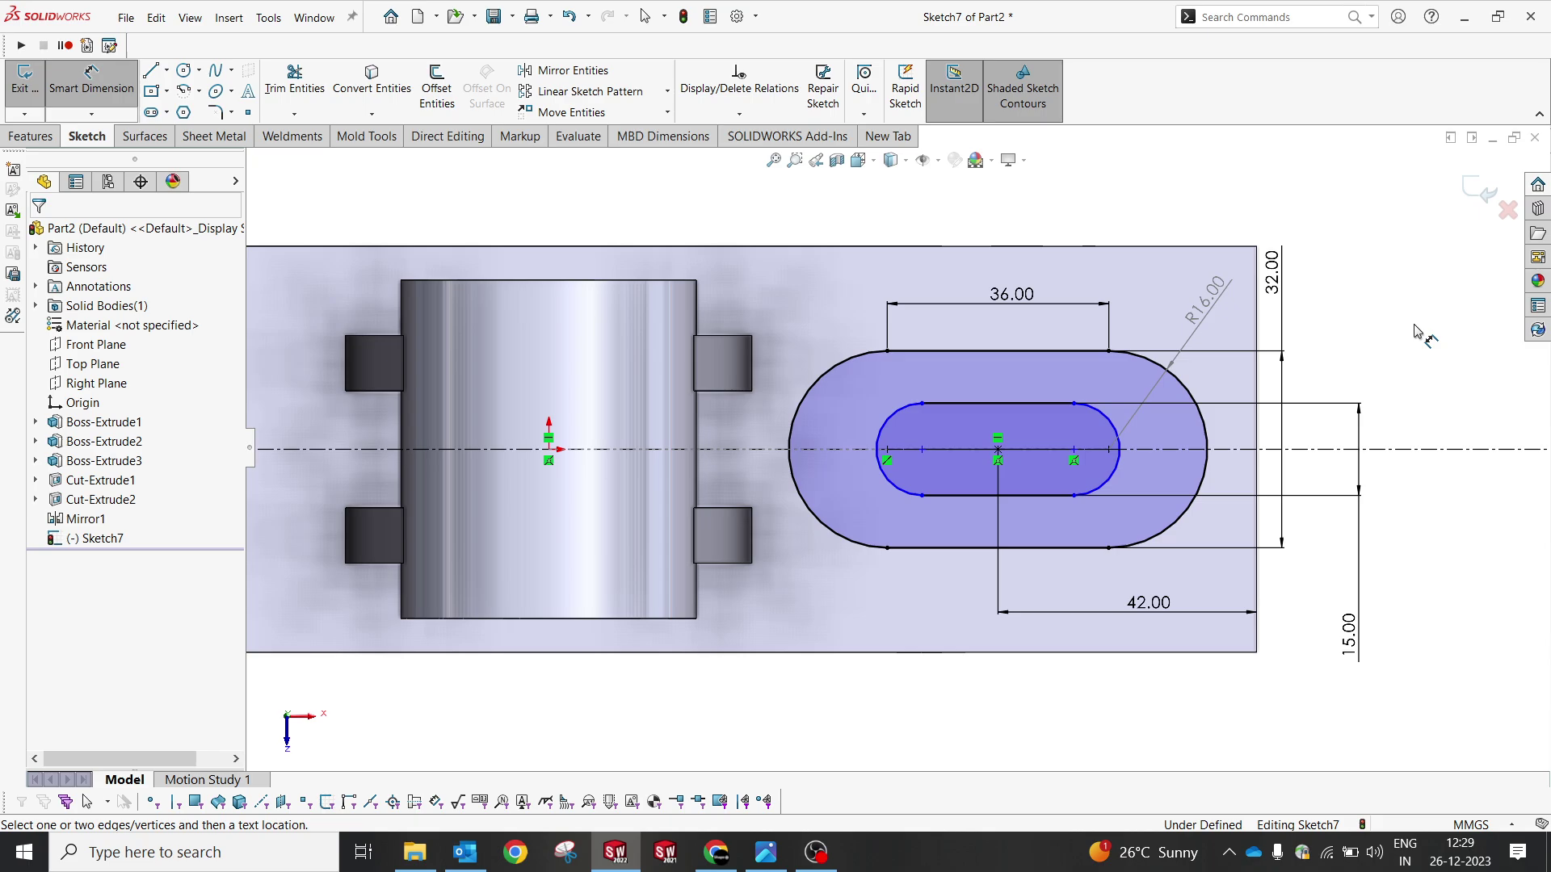
key(Escape)
Step: Add a vertical relation between the inner slot's arc centre and the end point of the outer slot's straight edge
click(1079, 451)
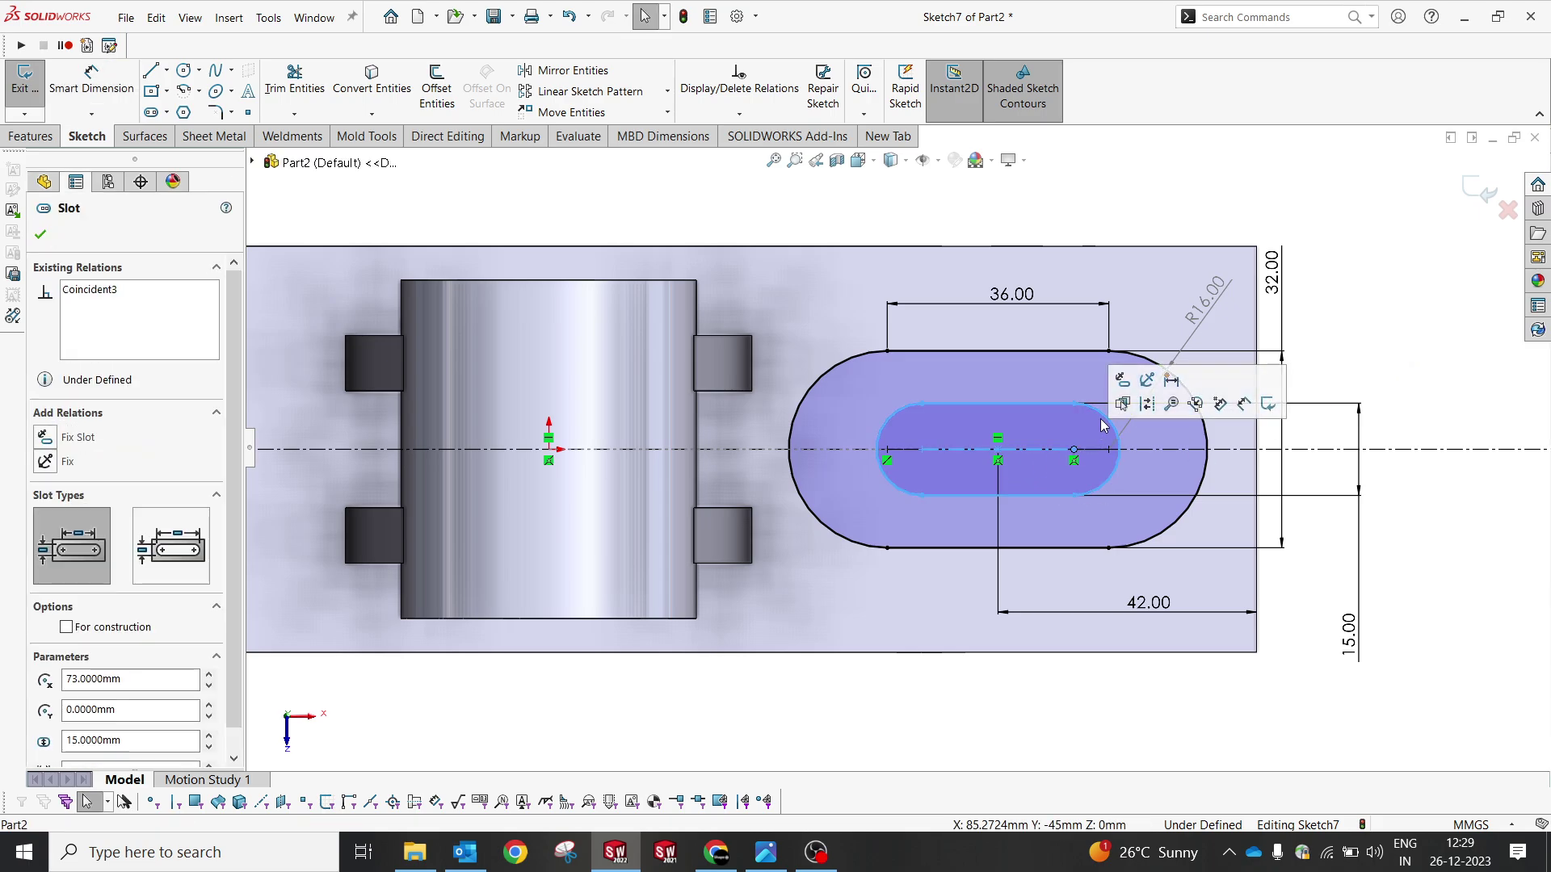
ctrl+click(1109, 351)
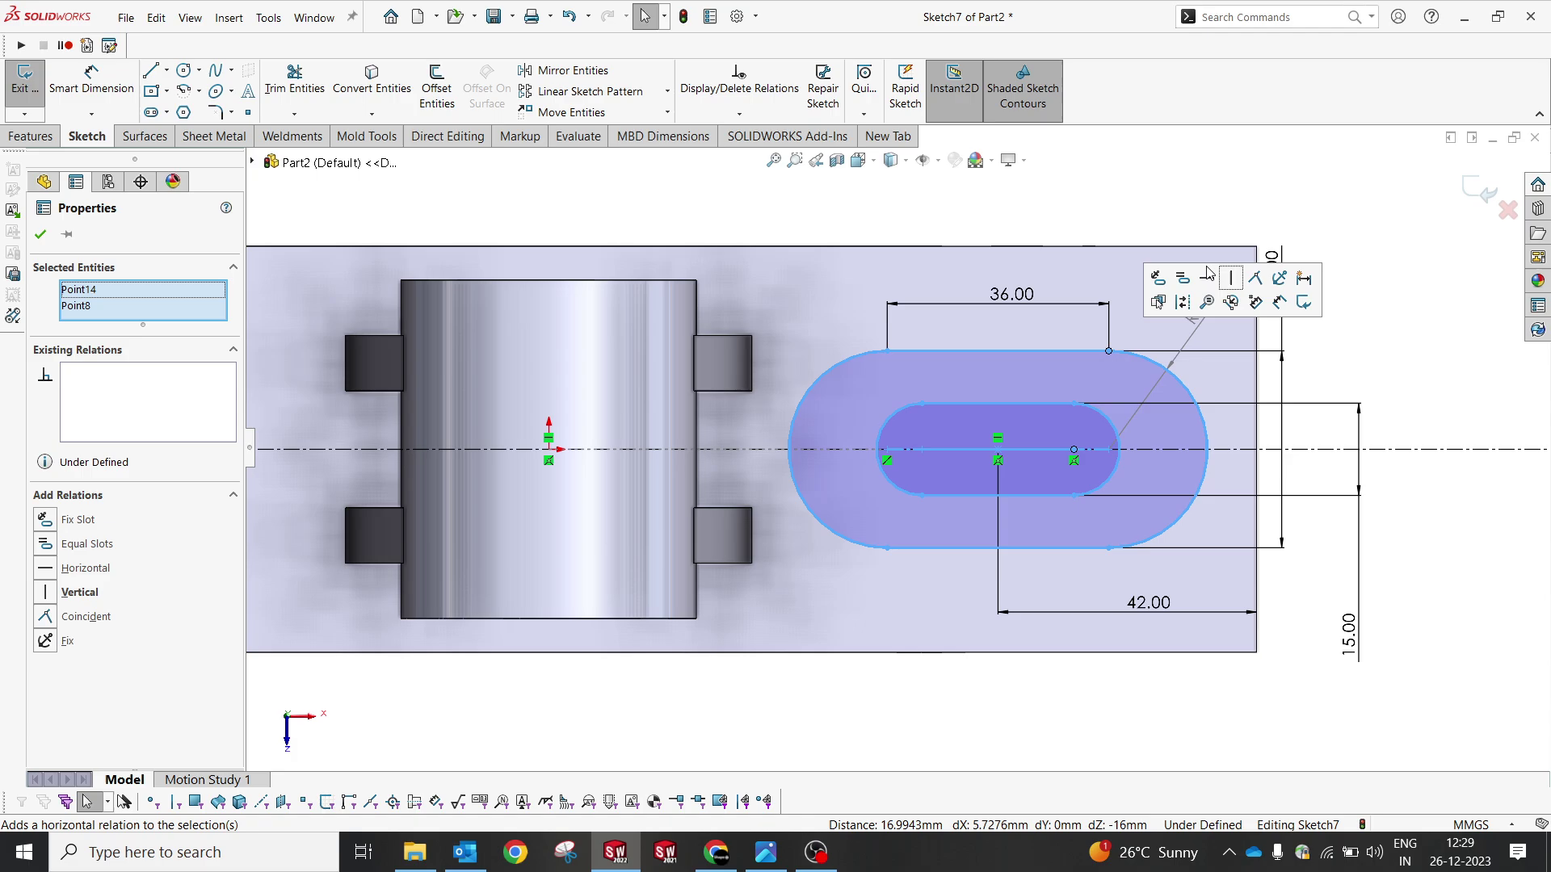
click(1231, 279)
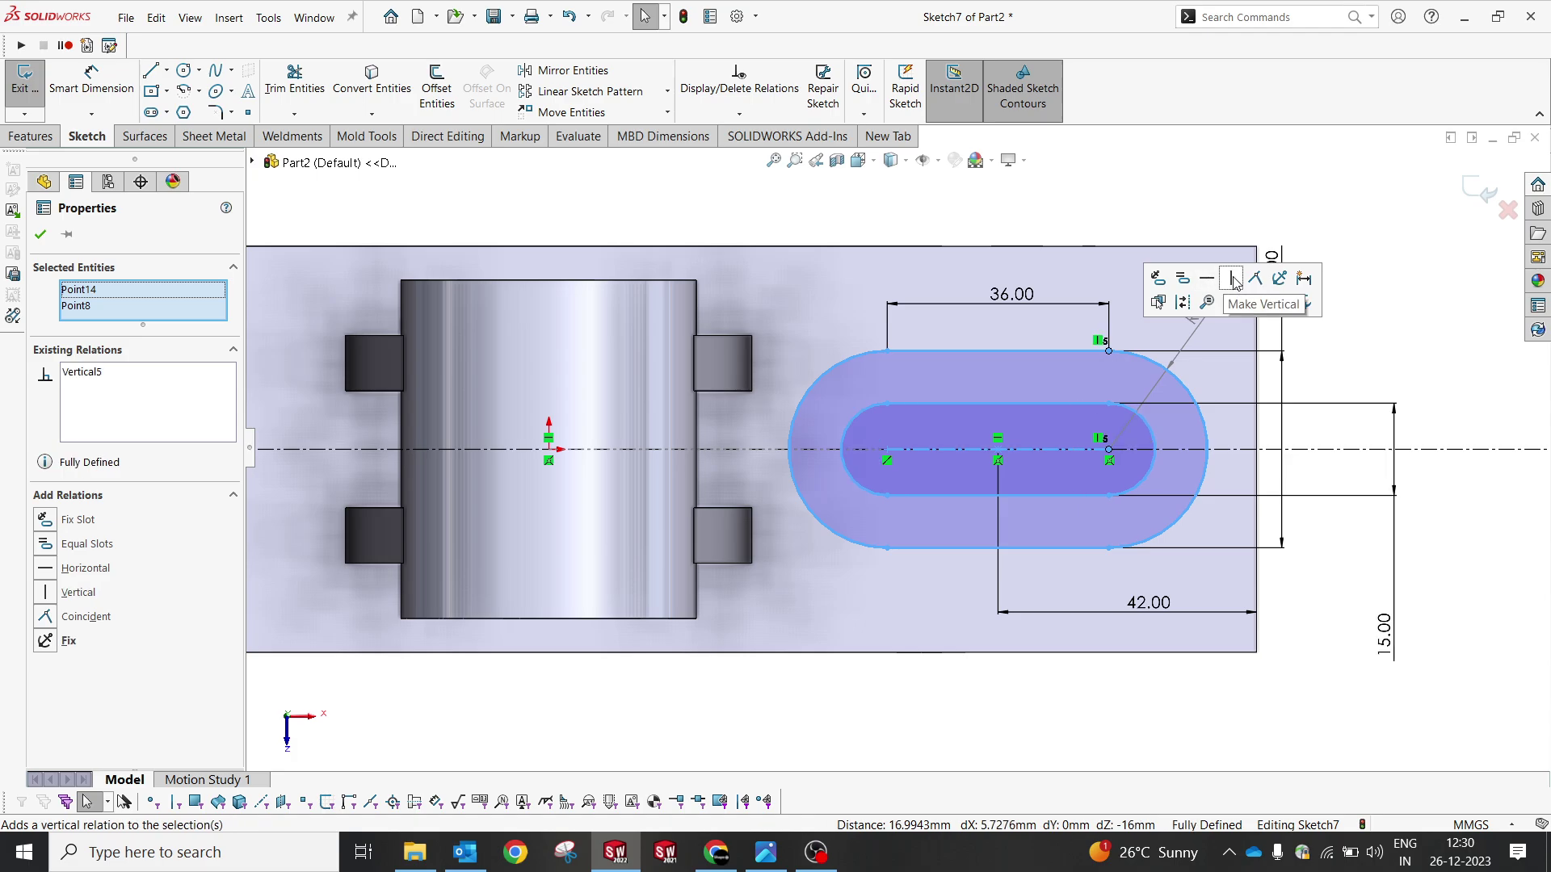
click(1395, 350)
Step: Check the reference drawing, then extrude both the inner and outer slot regions as one blind boss 8 mm high
mouse_move(1121, 519)
middle_down()
mouse_move(990, 307)
mouse_move(843, 612)
middle_up()
click(764, 853)
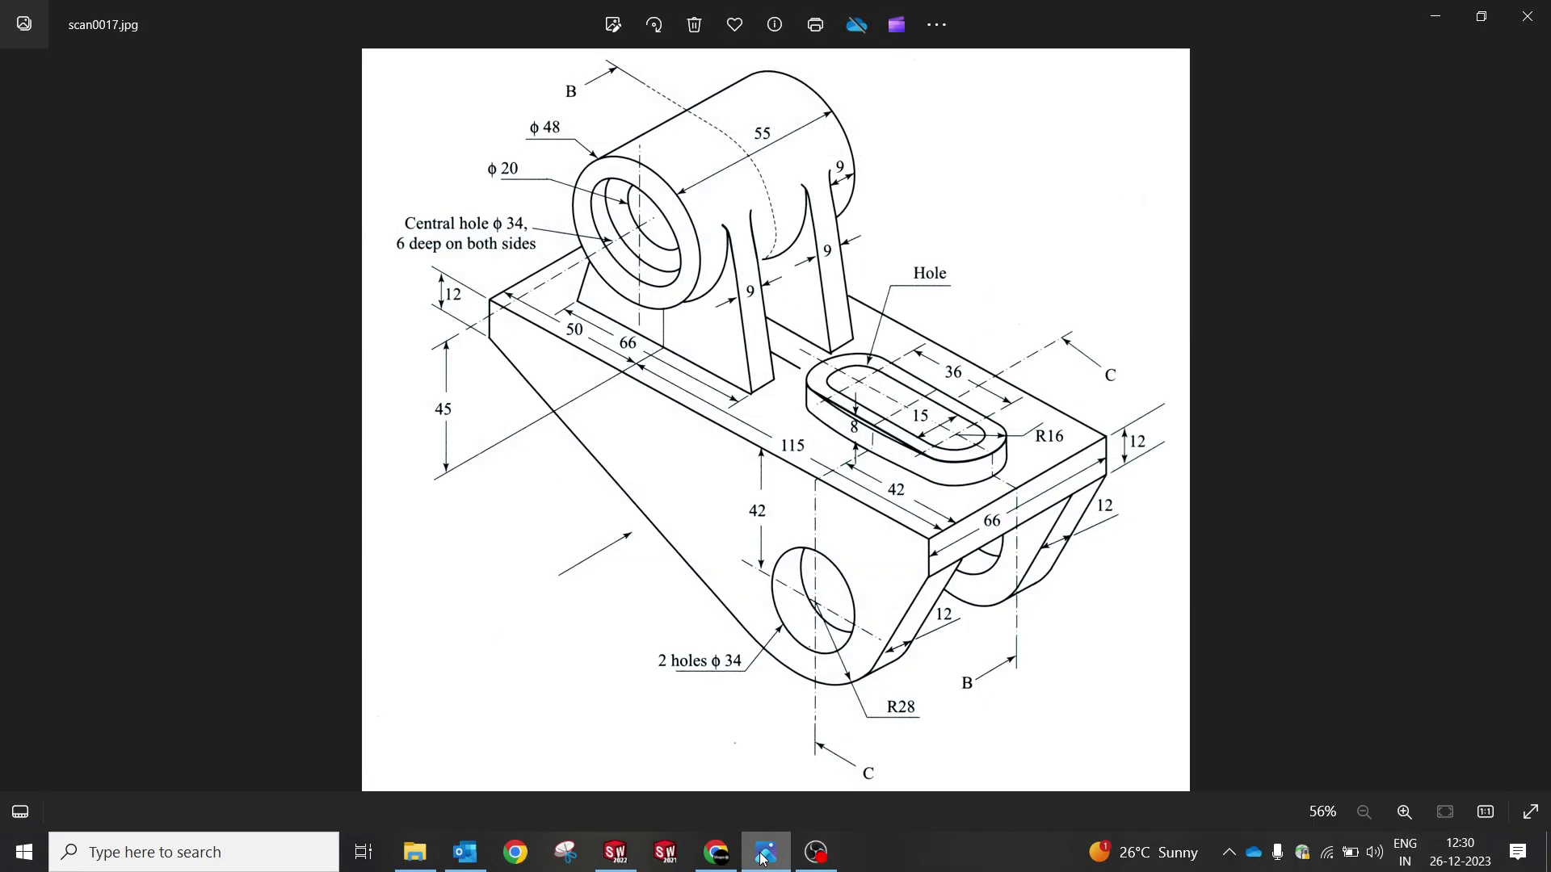
click(763, 855)
click(765, 861)
click(767, 856)
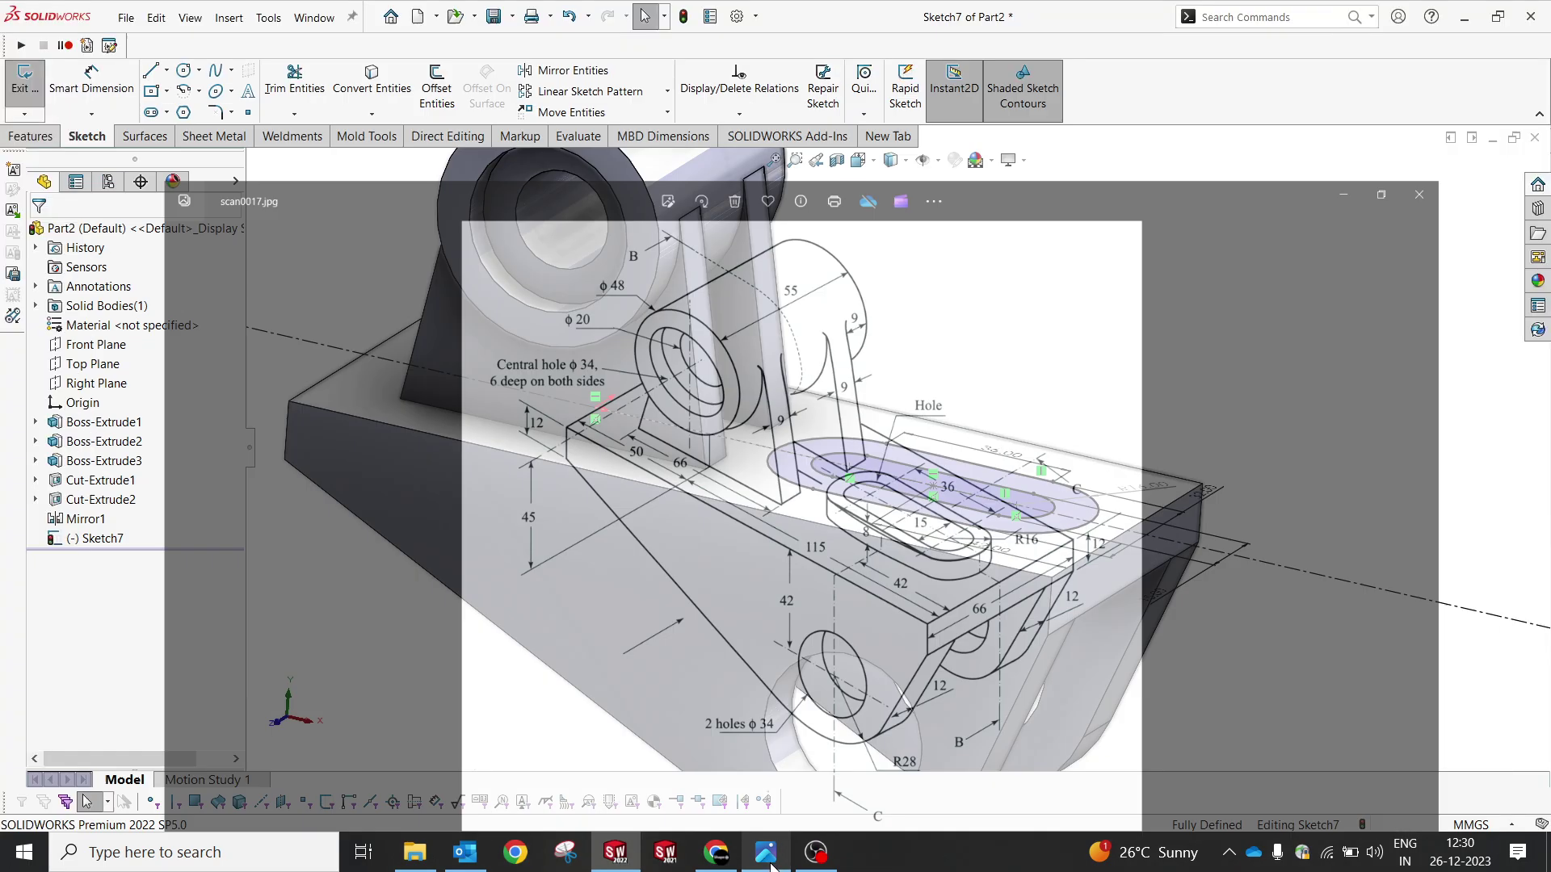
scroll(856, 451, down, 5)
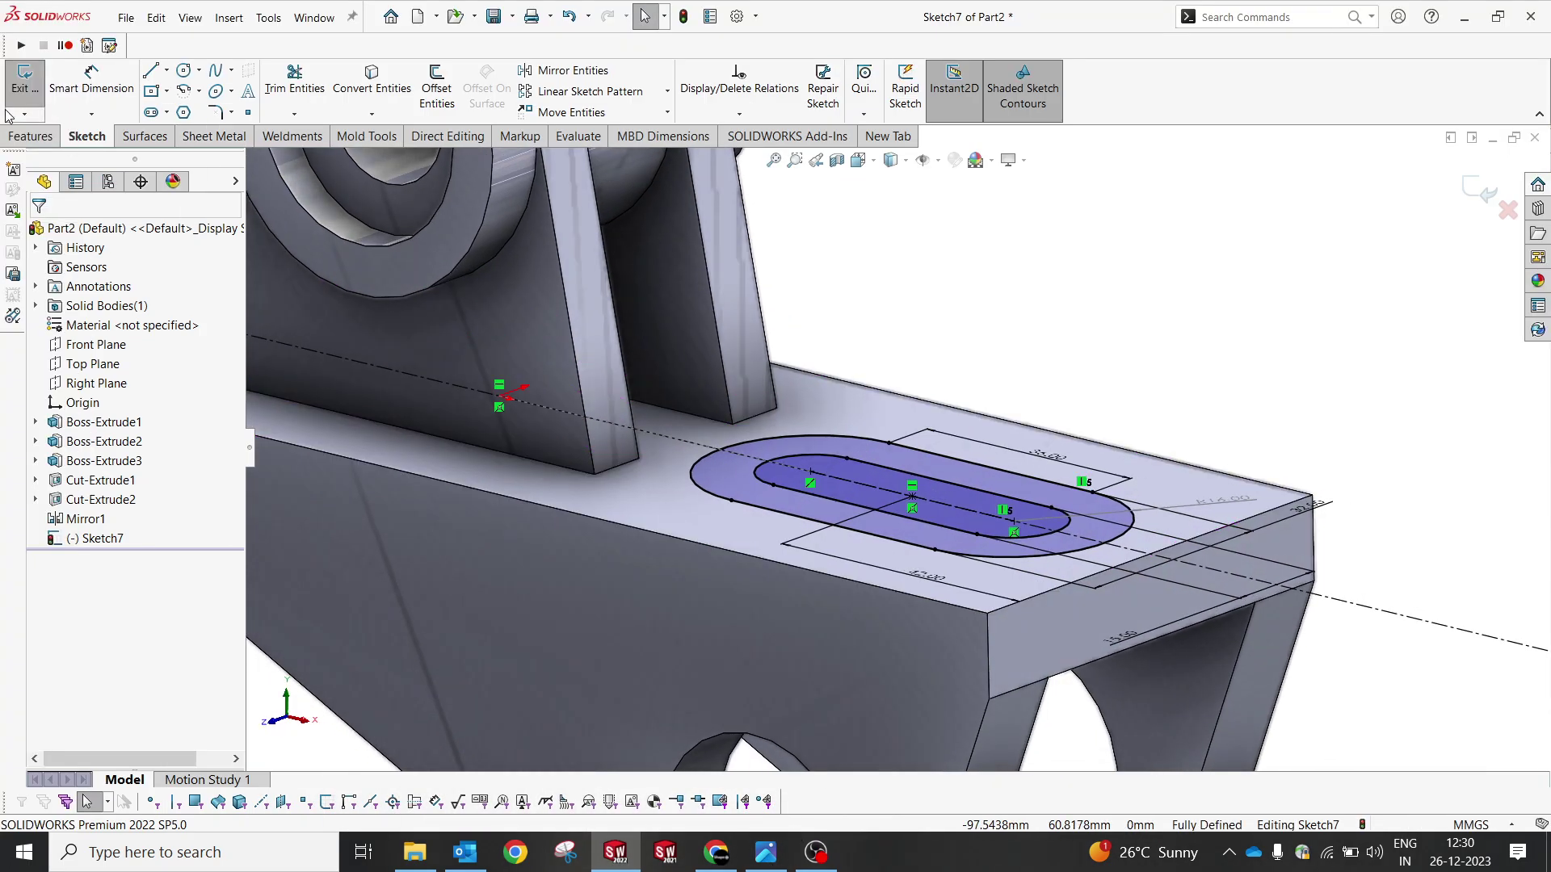
click(30, 136)
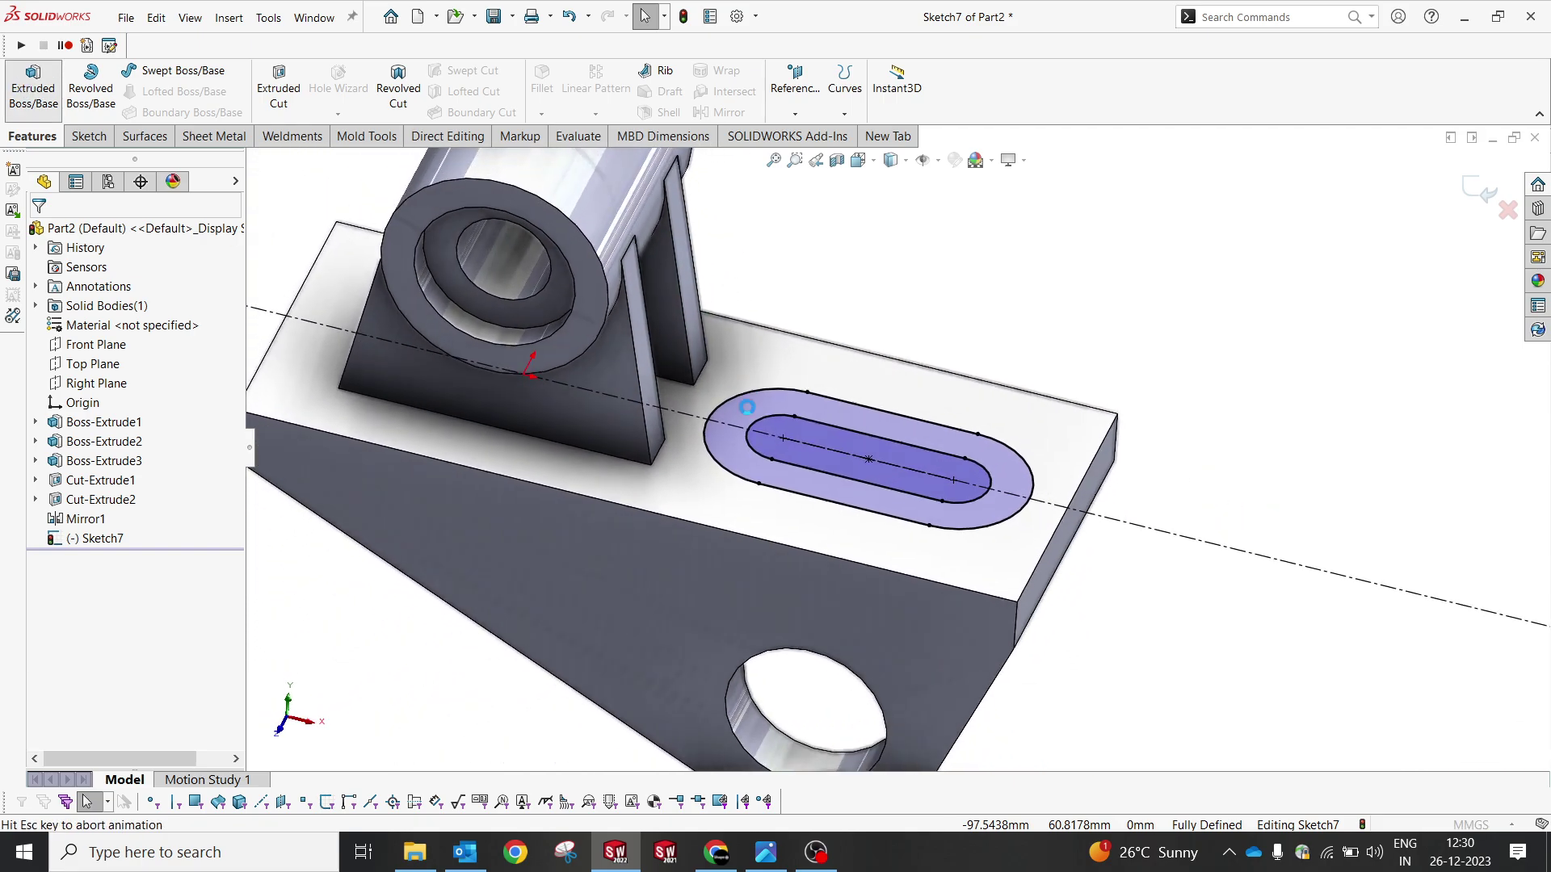
click(134, 593)
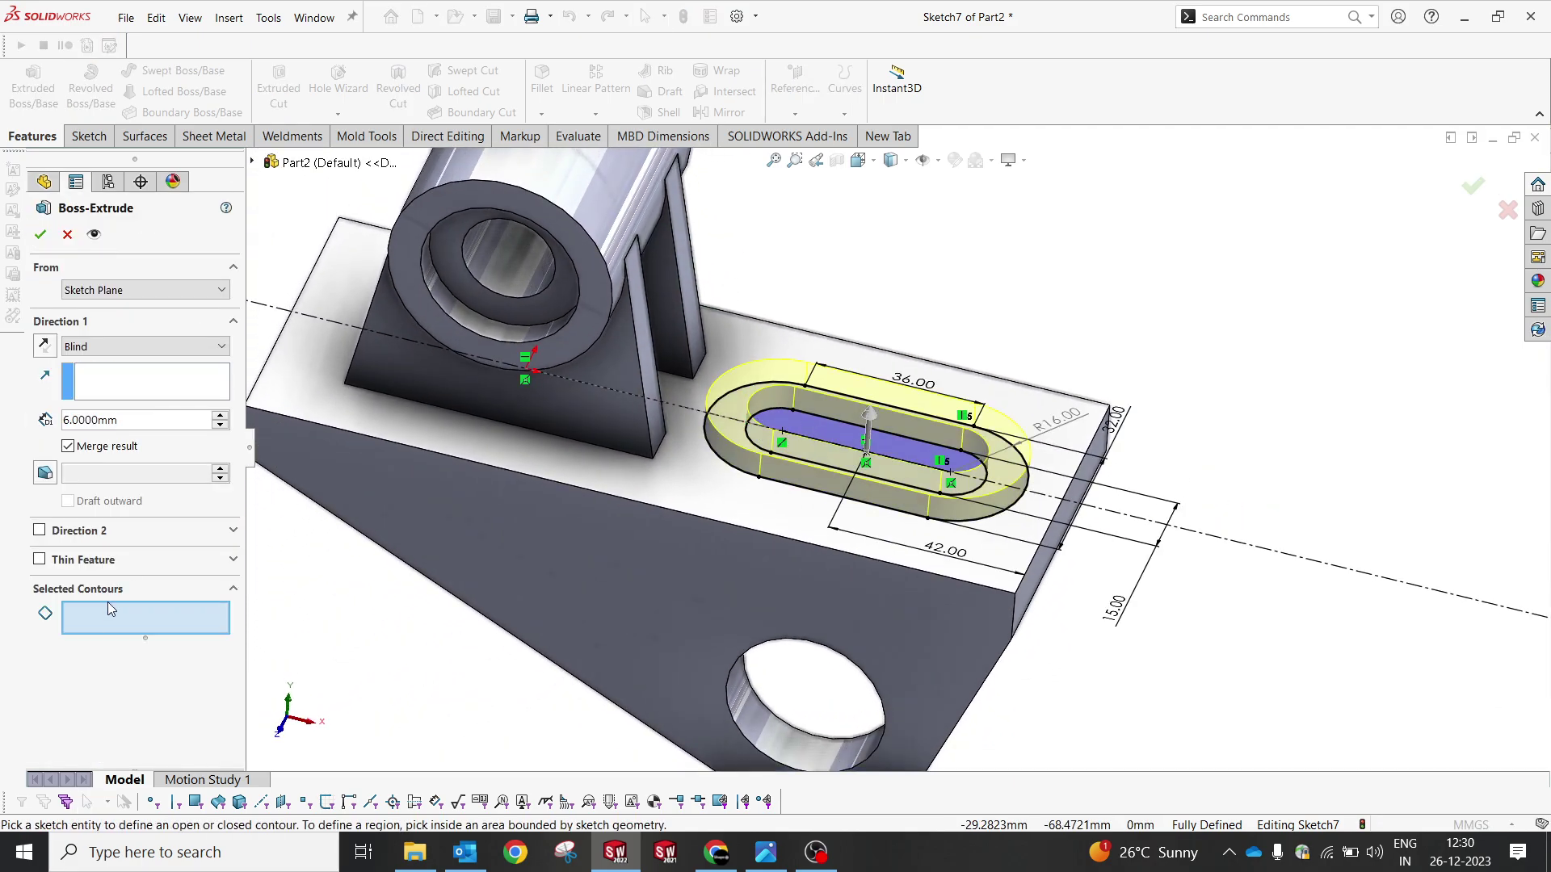
scroll(808, 428, down, 3)
click(840, 449)
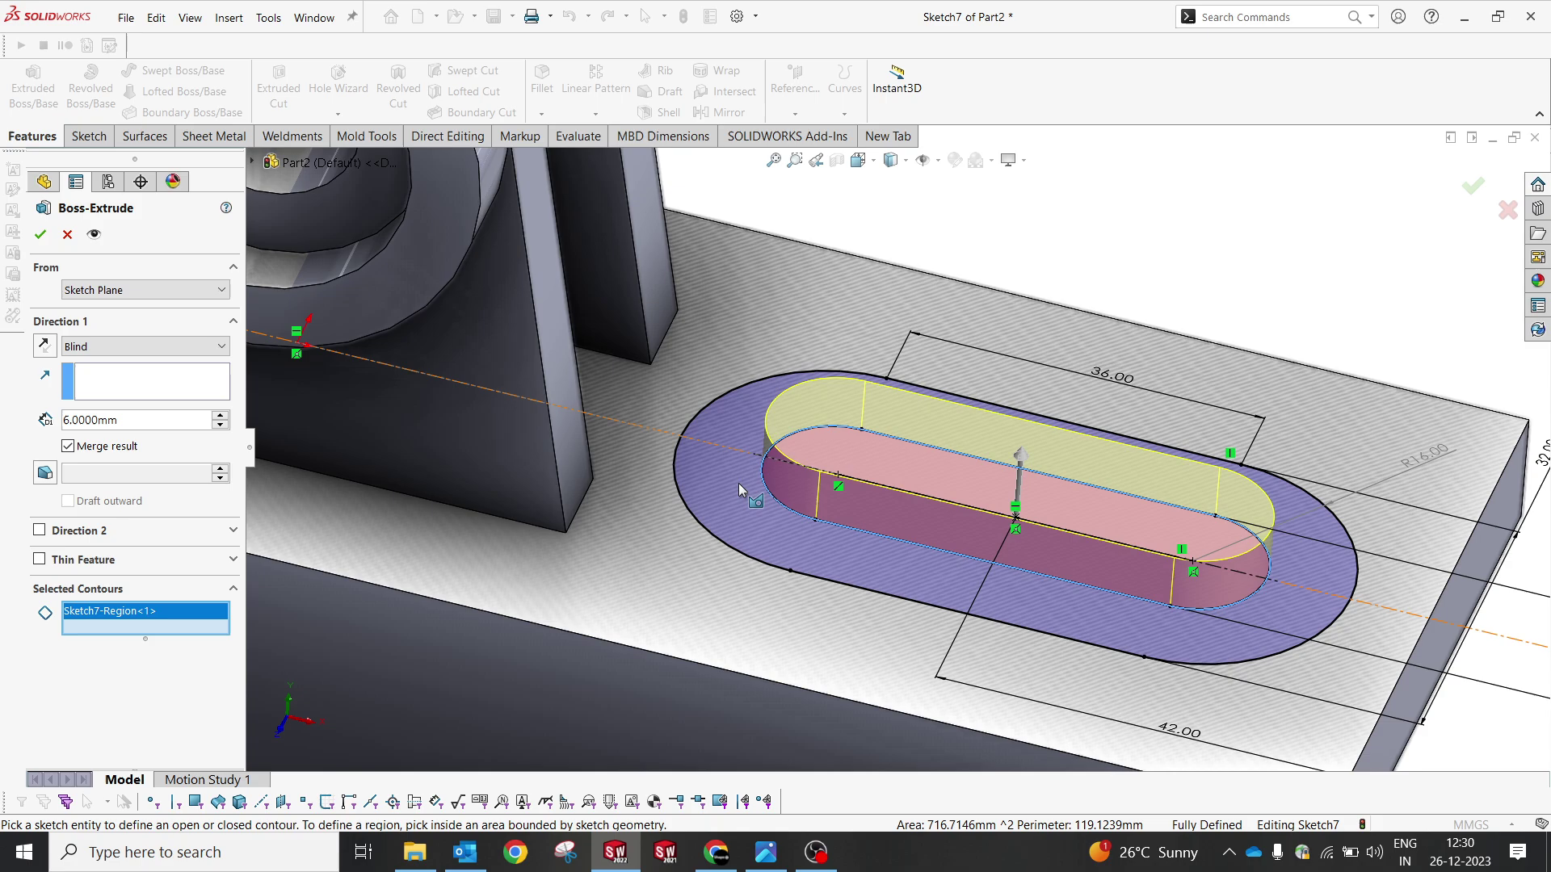
click(740, 438)
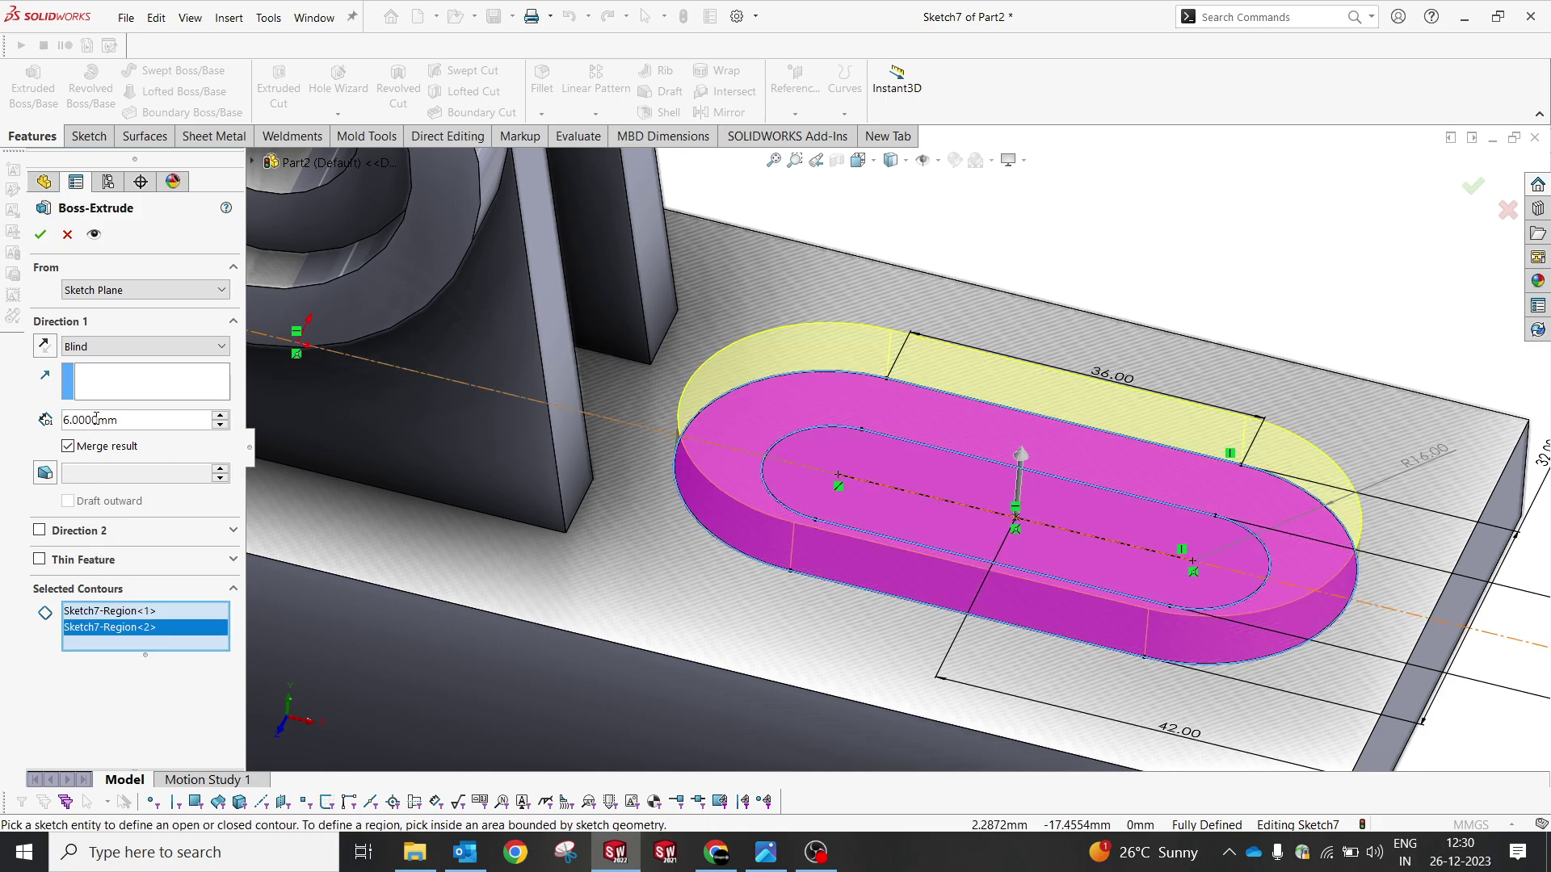
double_click(161, 420)
text(8)
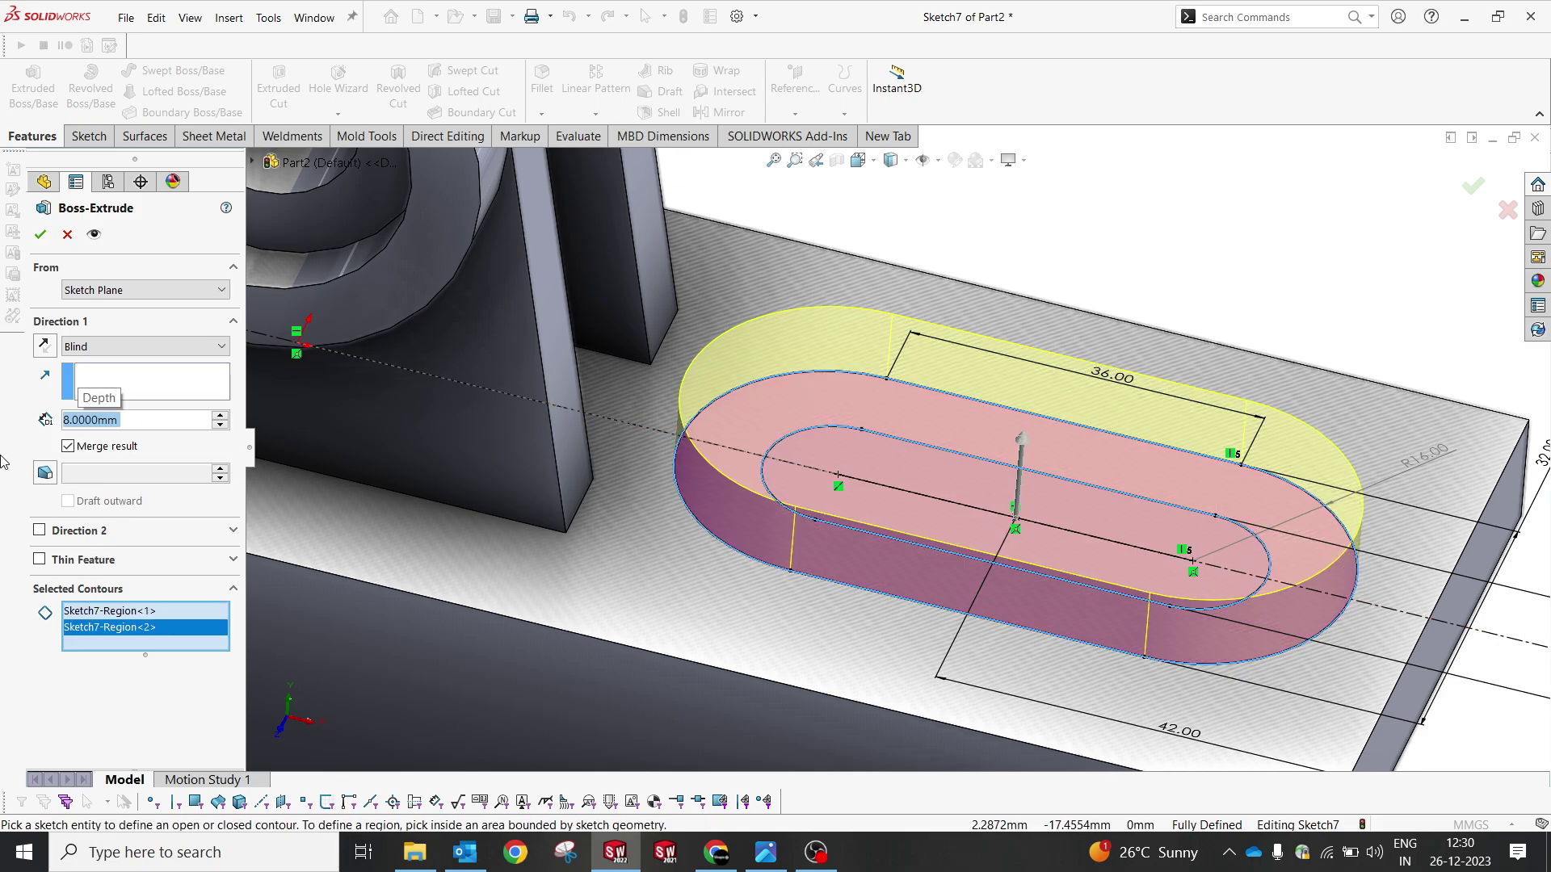
key(Return)
click(1015, 212)
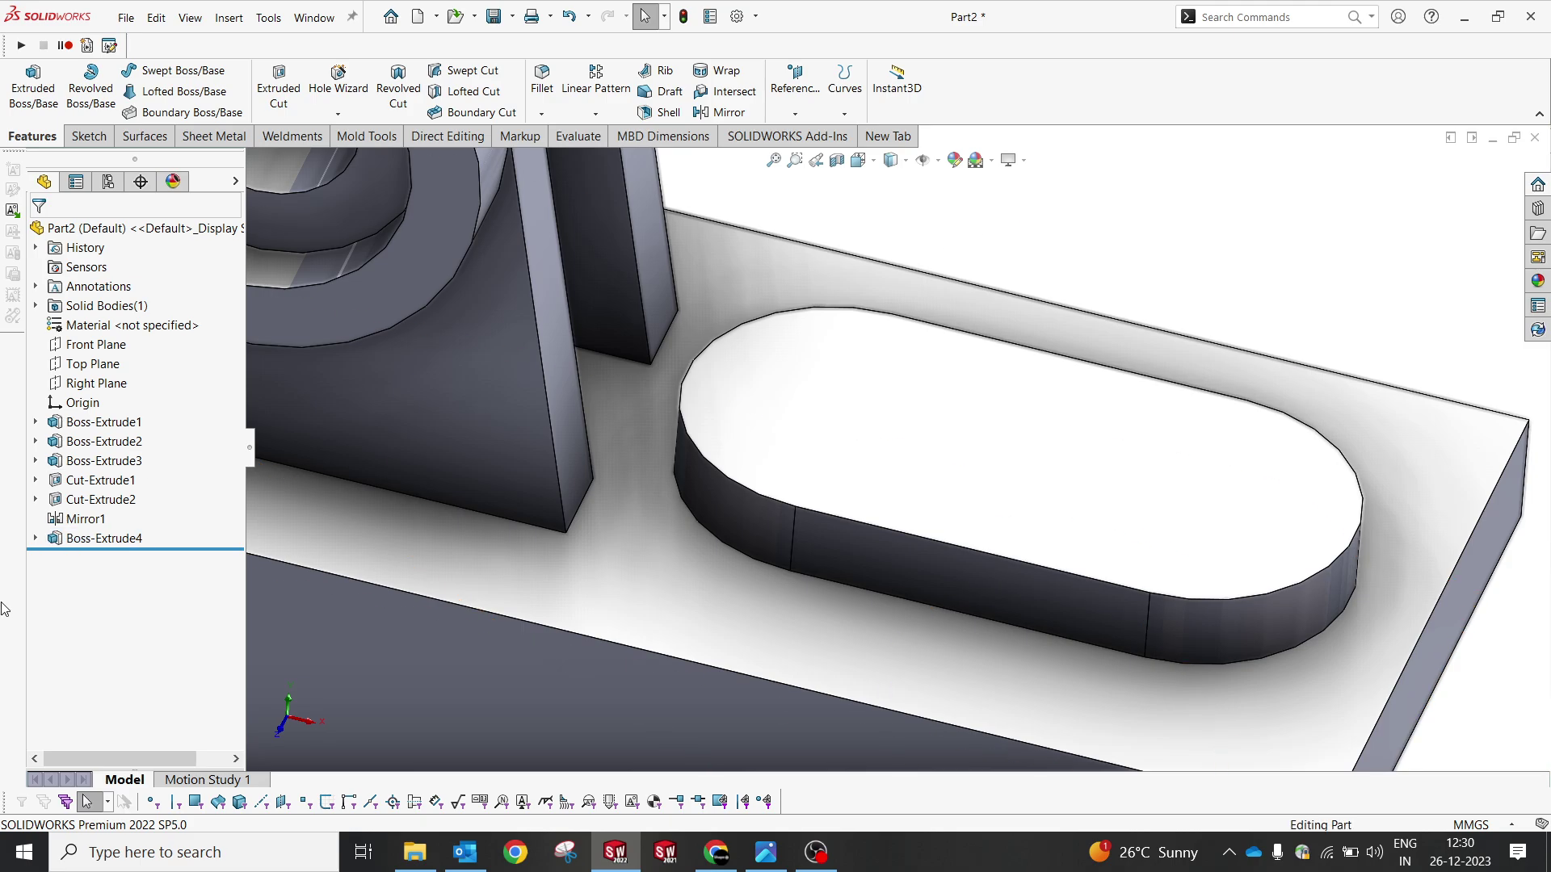
Step: Reuse the boss's sketch for an Extruded Cut of only the inner slot region with the Through All end condition
click(35, 538)
click(104, 538)
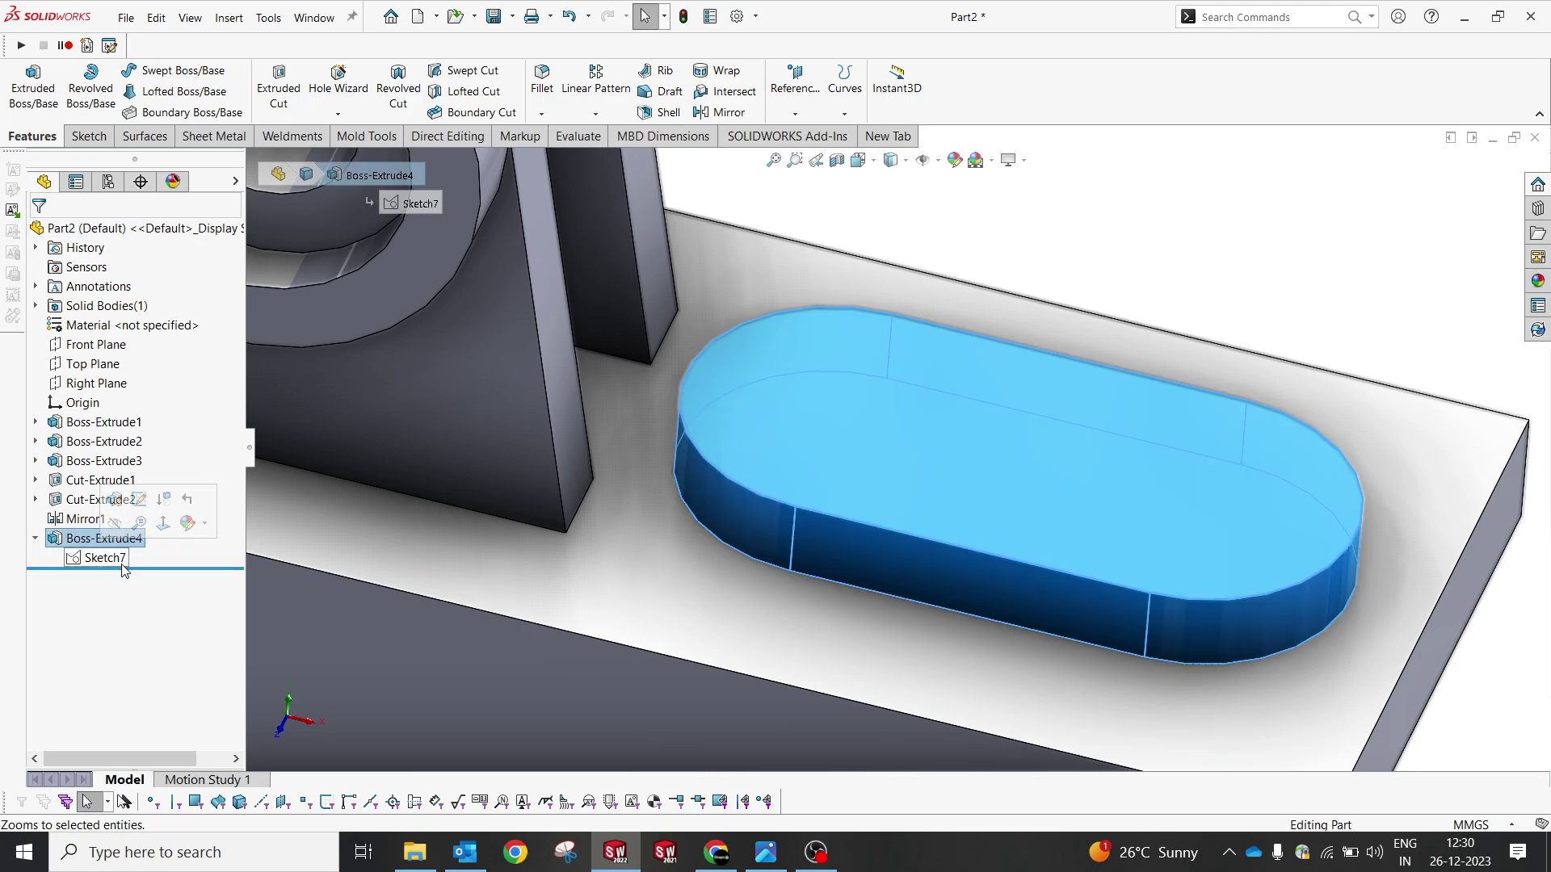
click(121, 561)
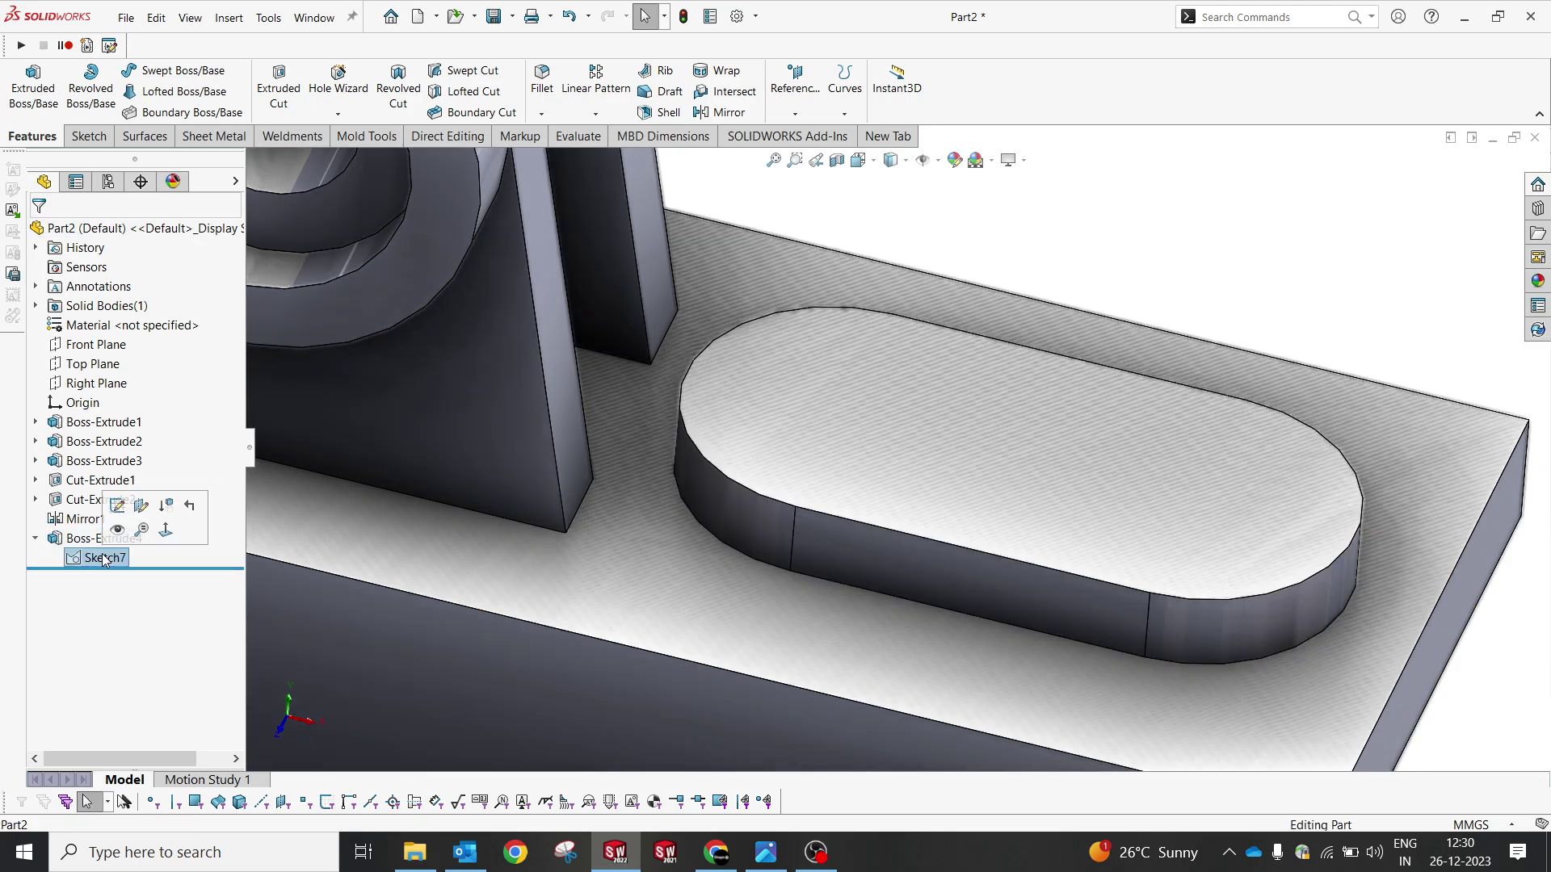
click(278, 88)
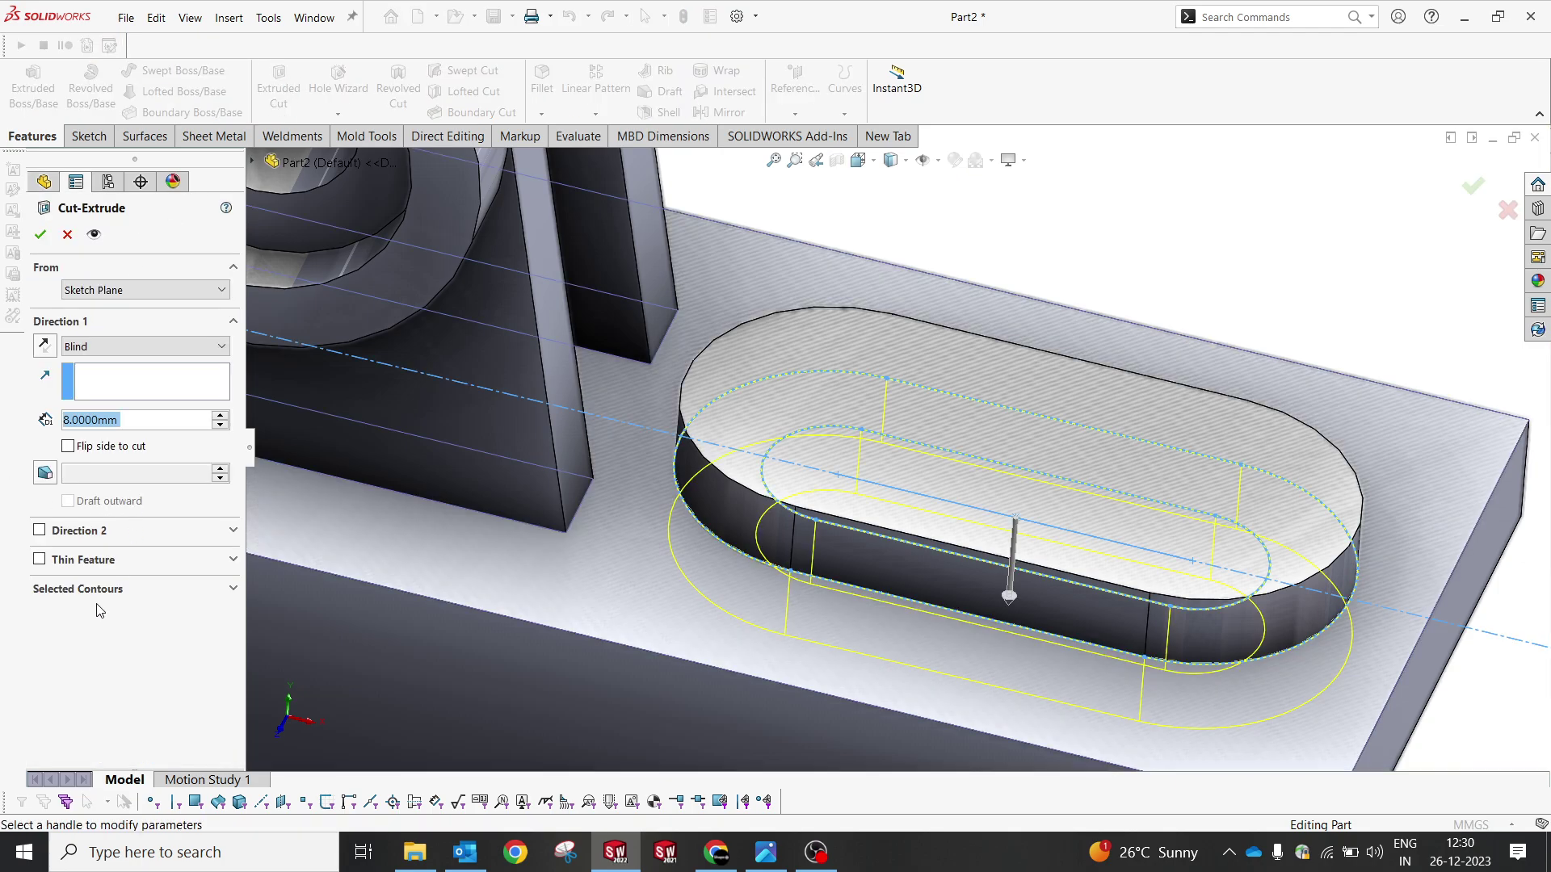
click(90, 592)
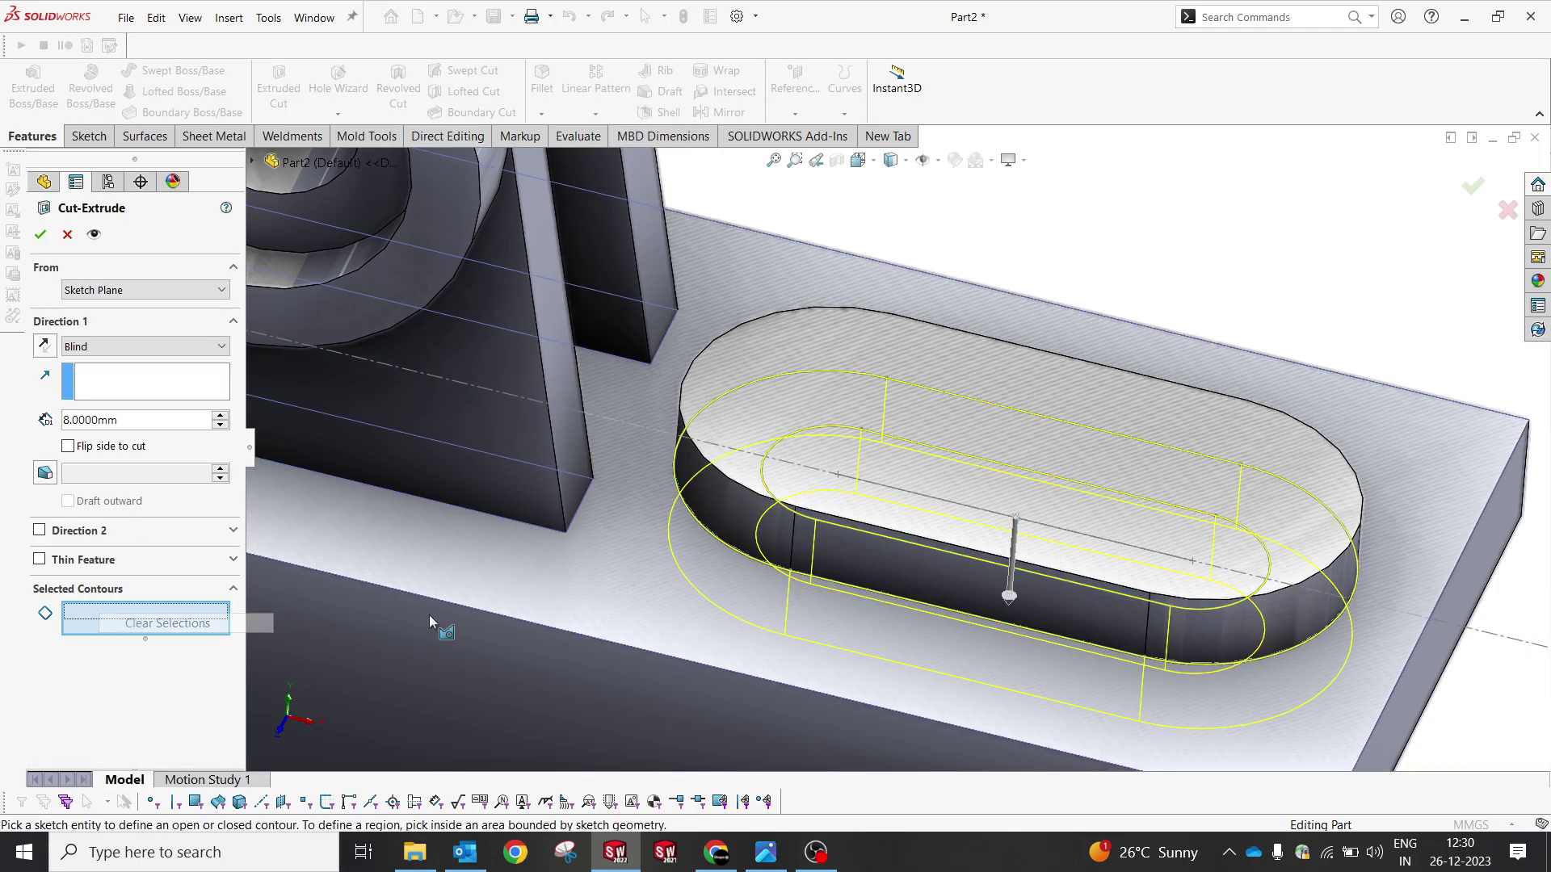
click(815, 437)
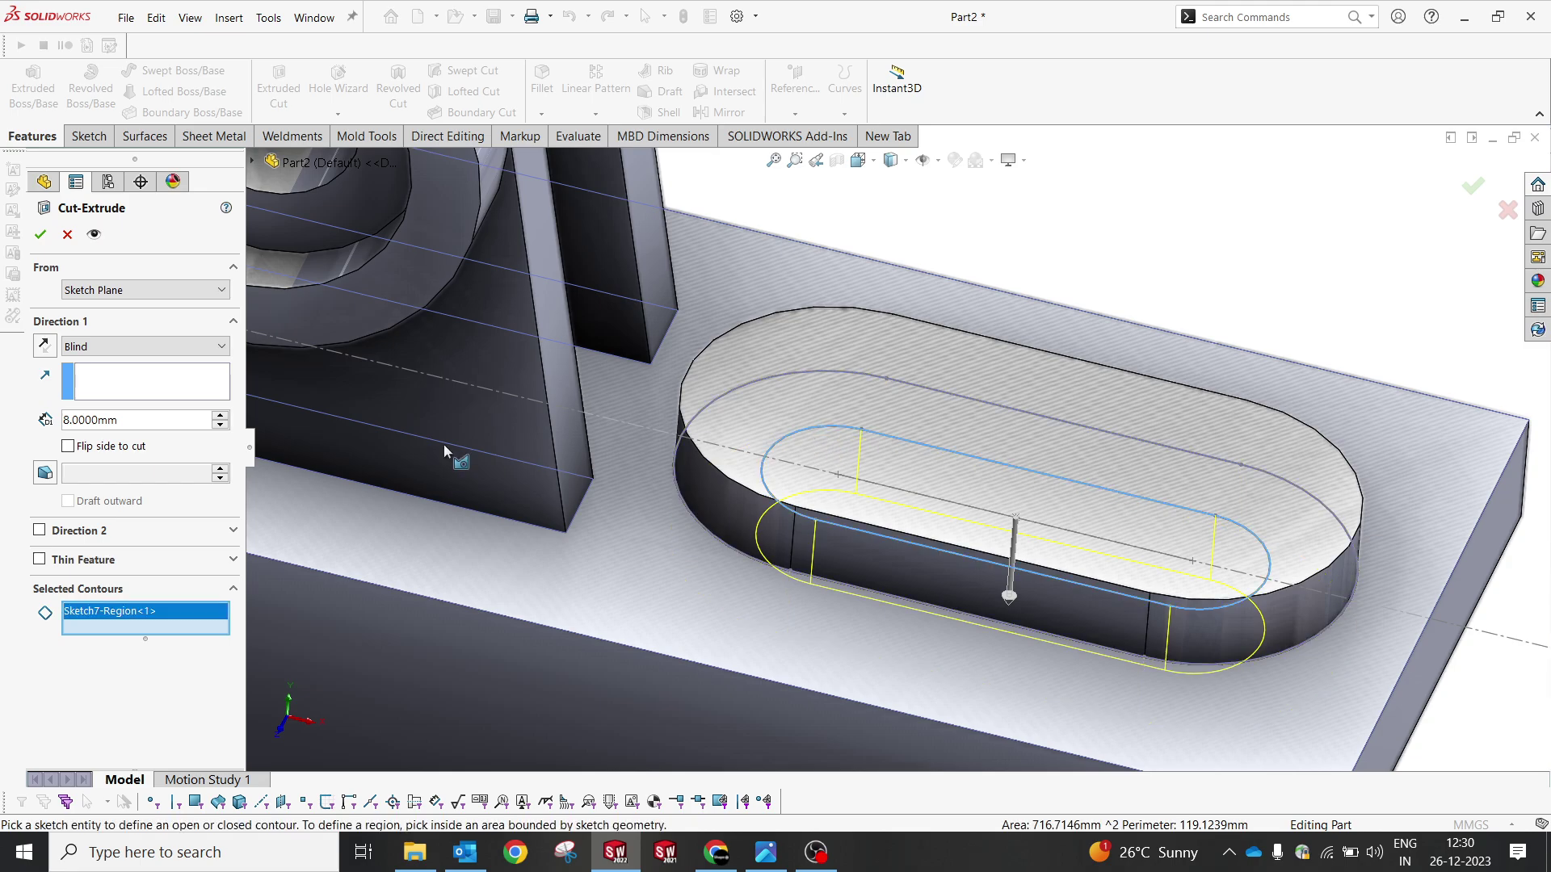
click(87, 343)
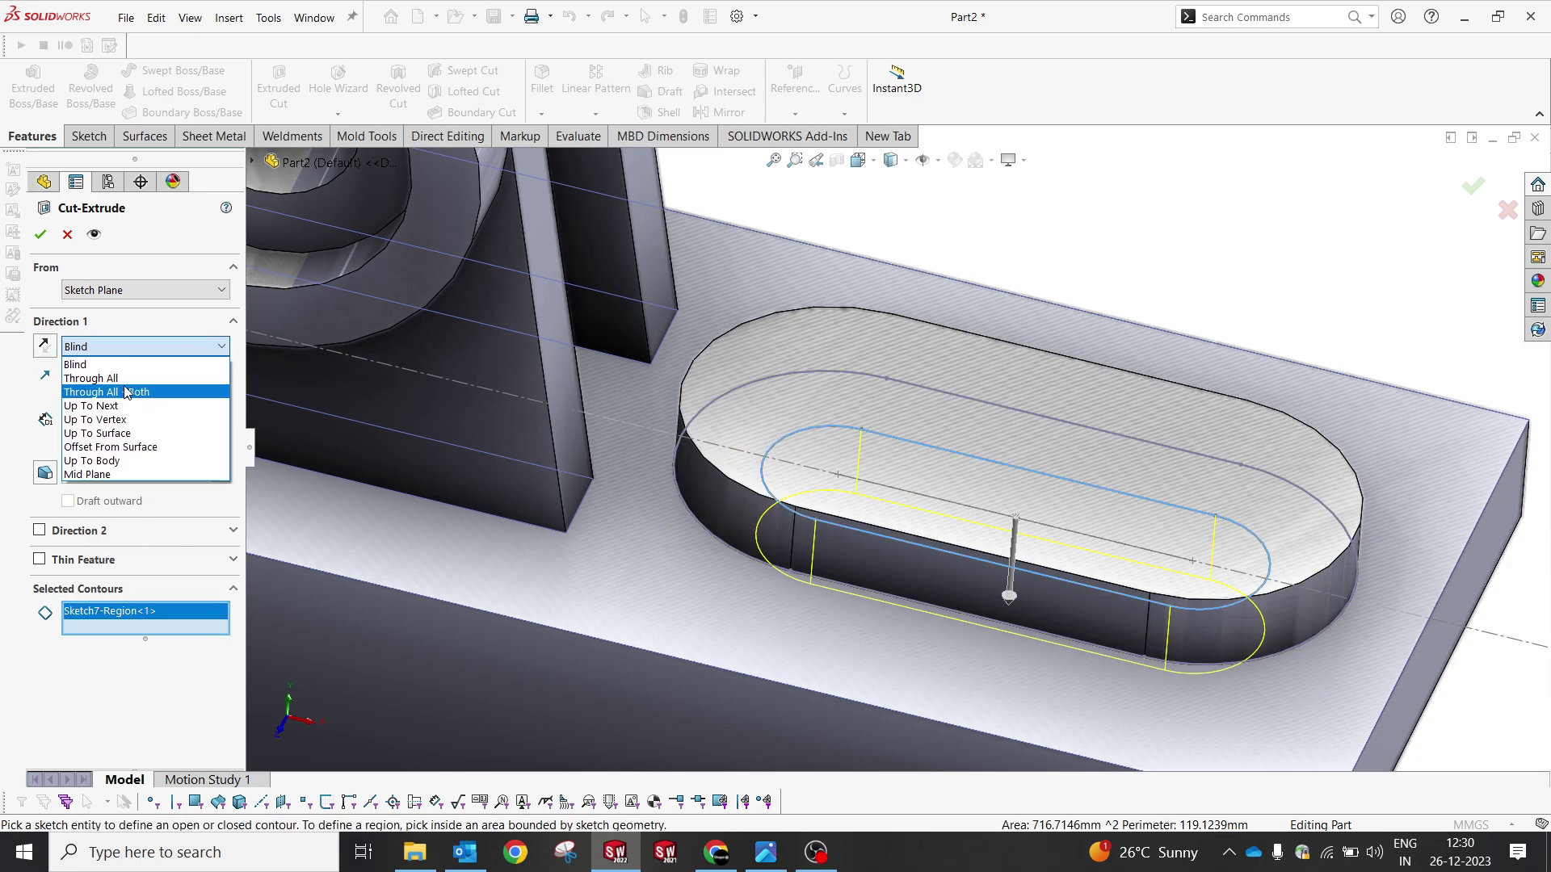
click(122, 380)
click(39, 235)
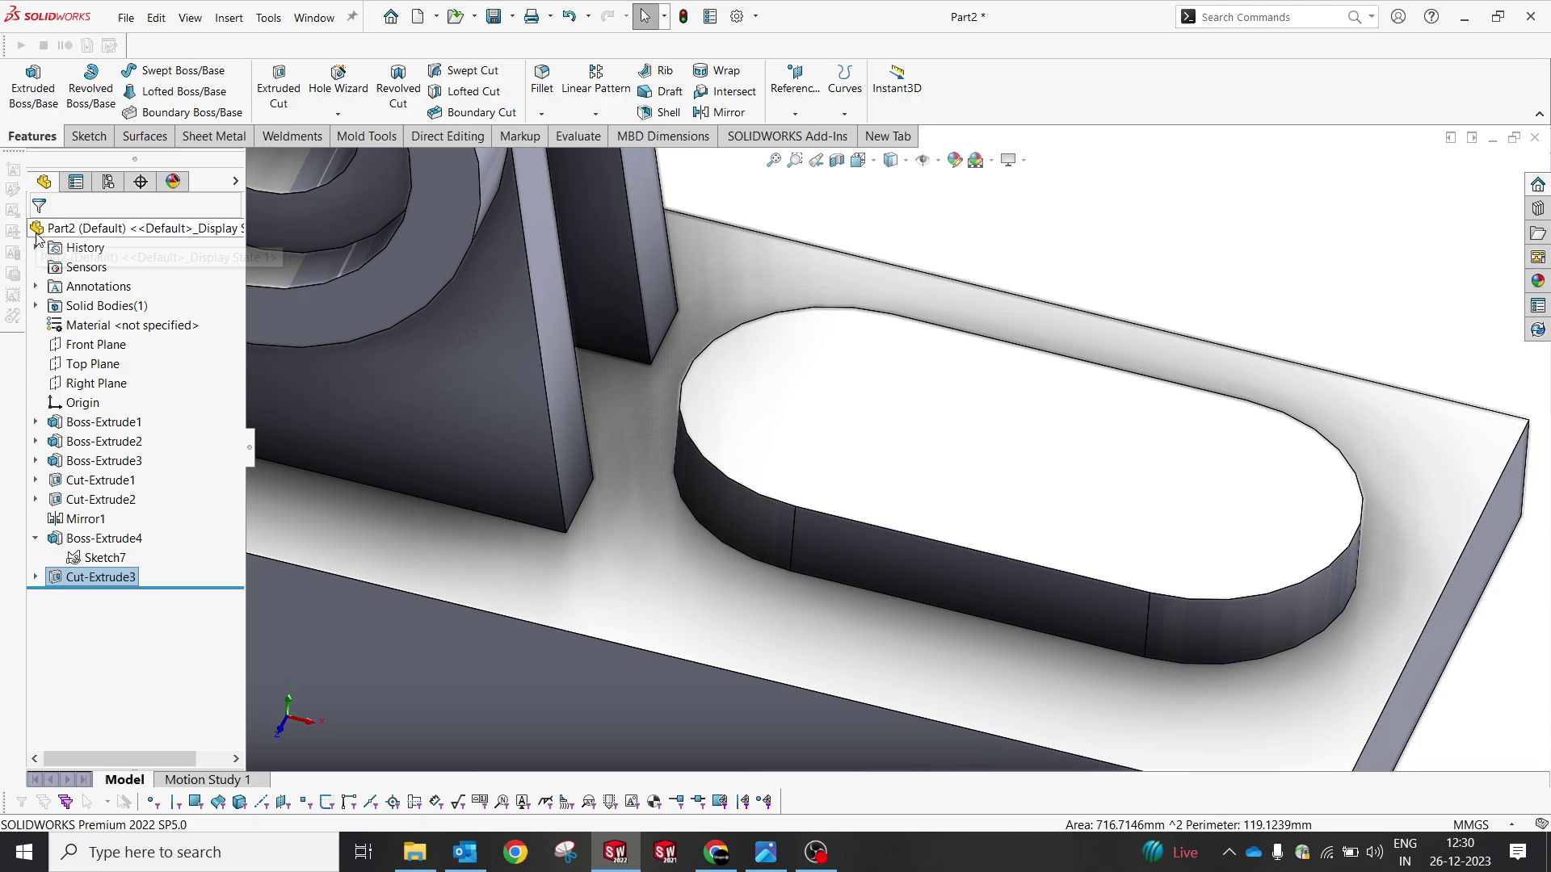
Step: Edit the inner slot cut to use the Mid Plane end condition with a depth of 78 mm
right_click(83, 578)
click(97, 450)
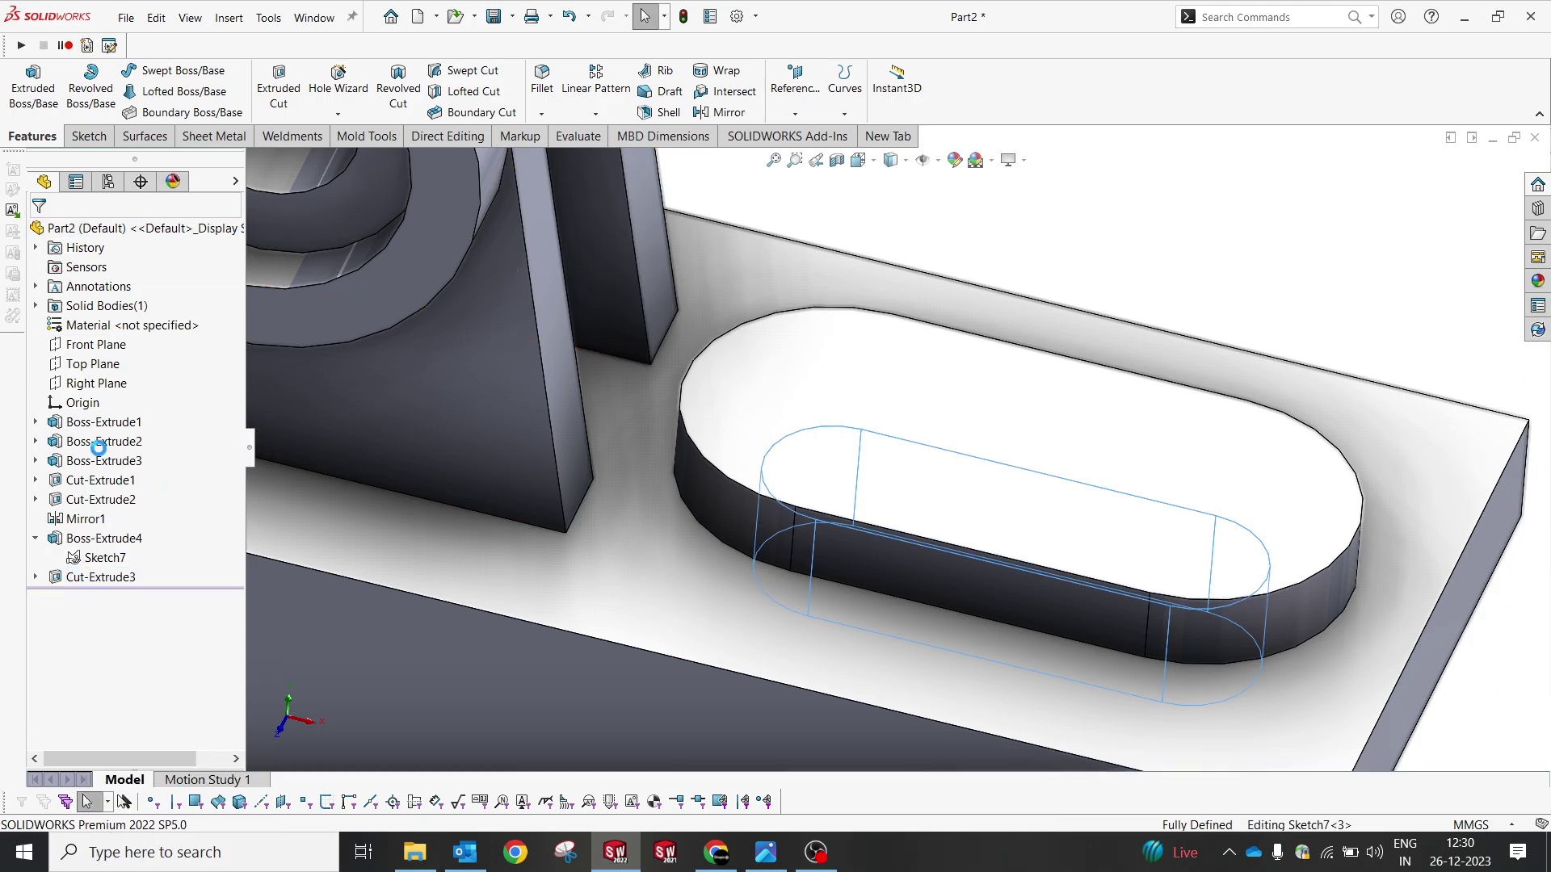
click(122, 346)
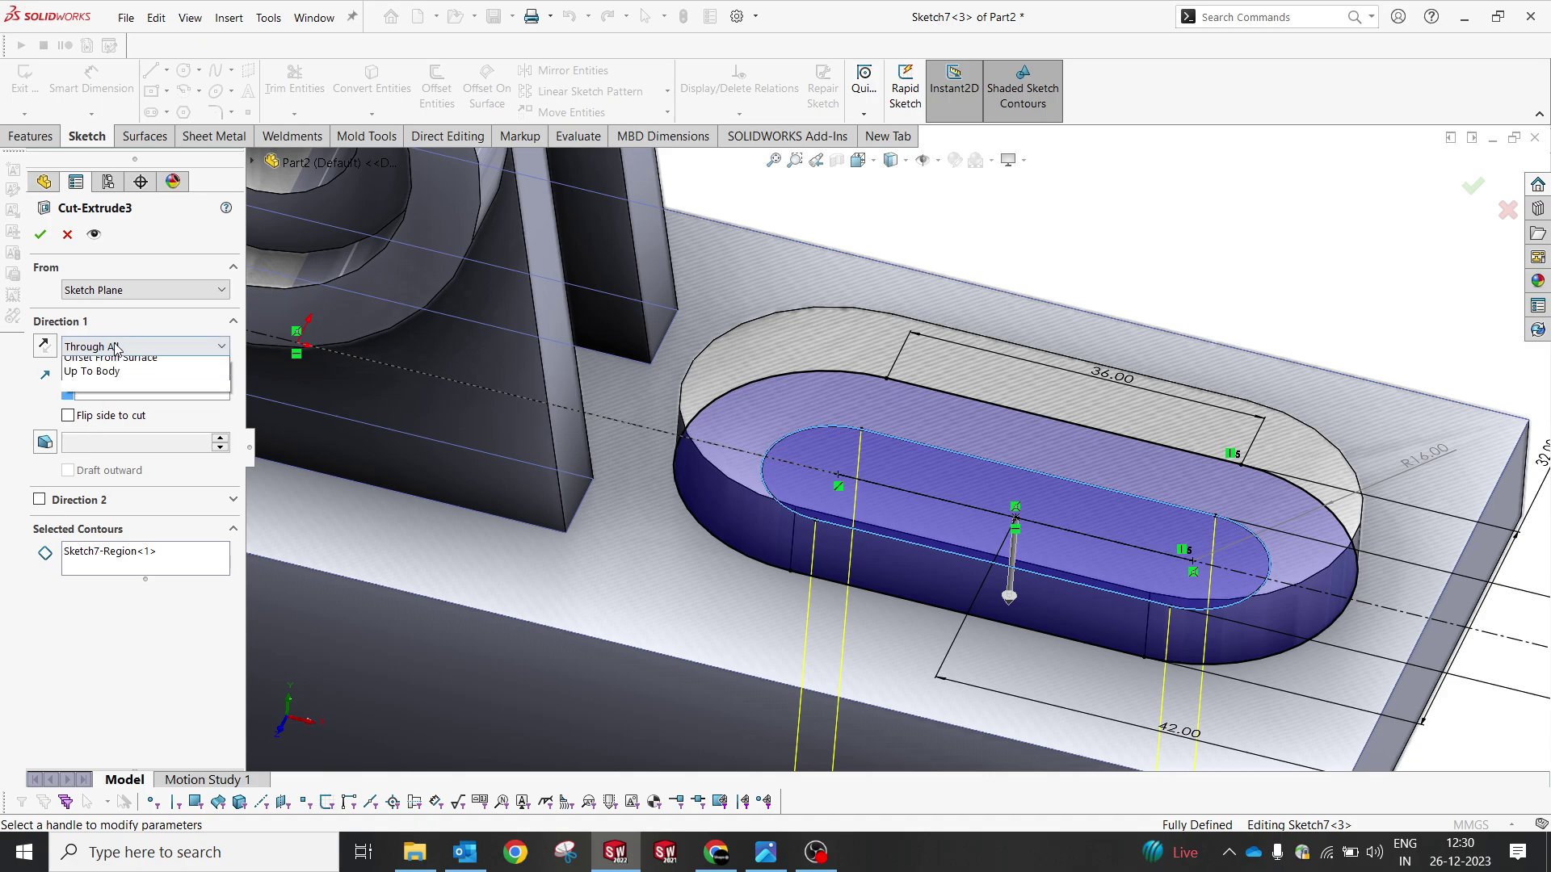
click(151, 389)
click(146, 346)
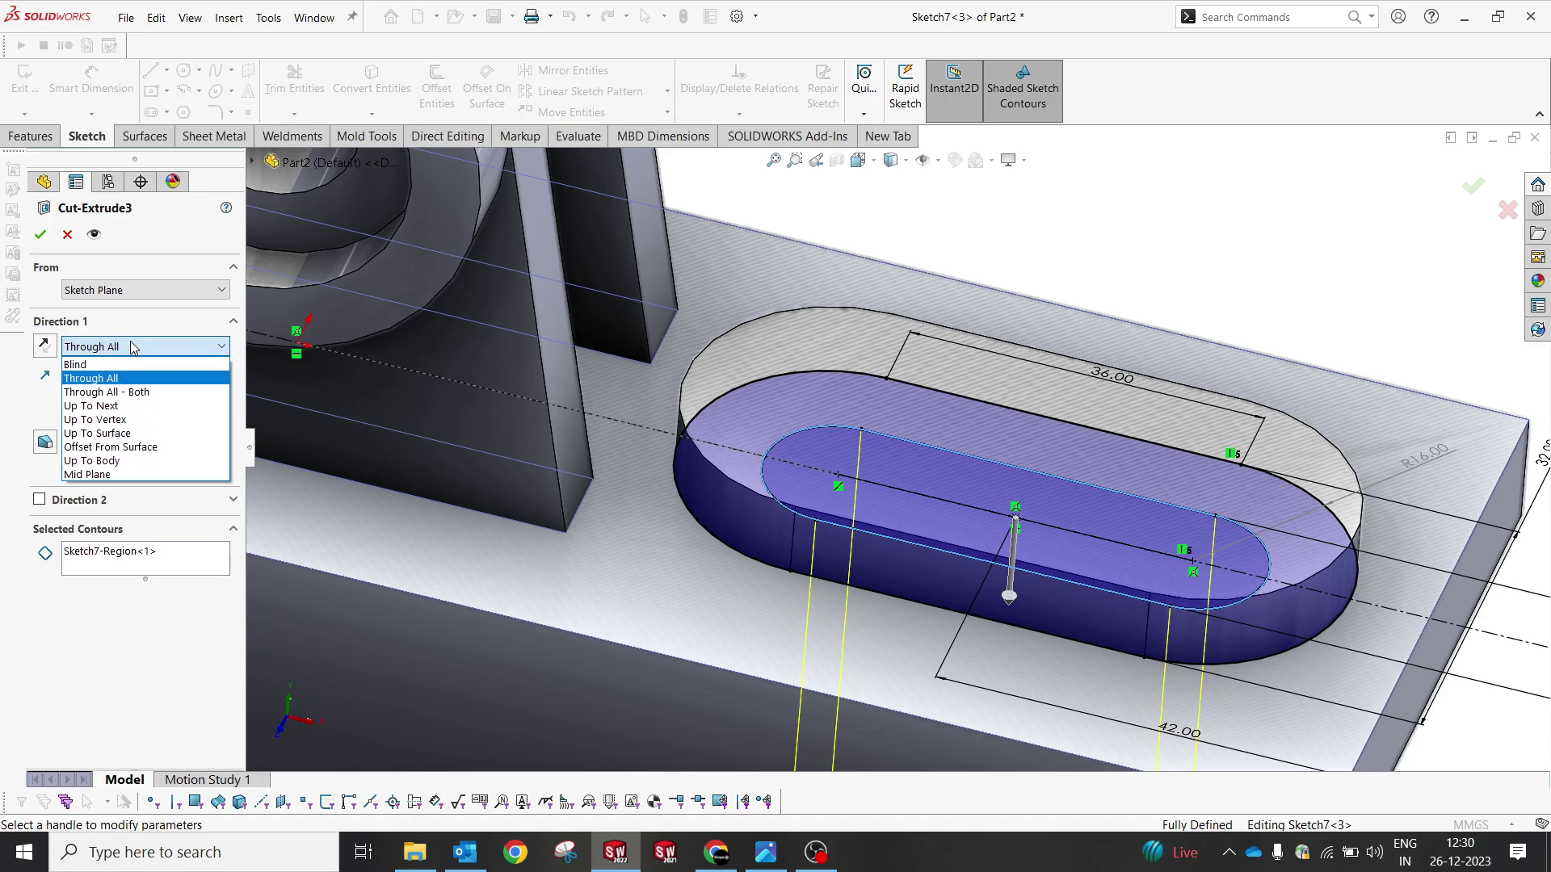
click(148, 472)
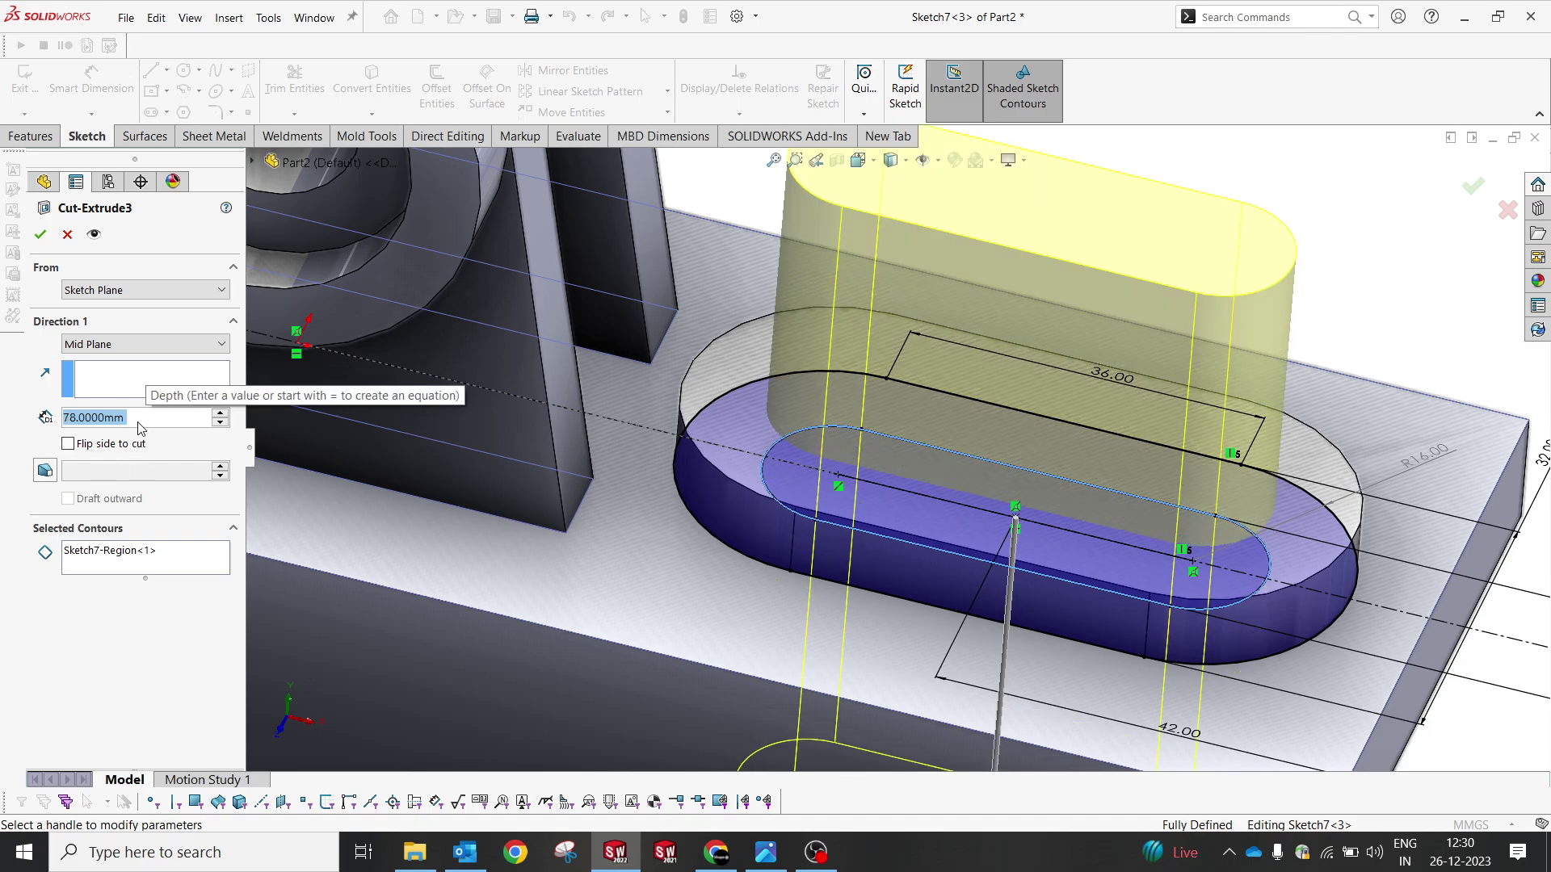
click(41, 234)
Step: Show the bracket in isometric view and compare it with the reference drawing
scroll(887, 456, up, 3)
middle_drag(886, 456, 913, 428)
key(space)
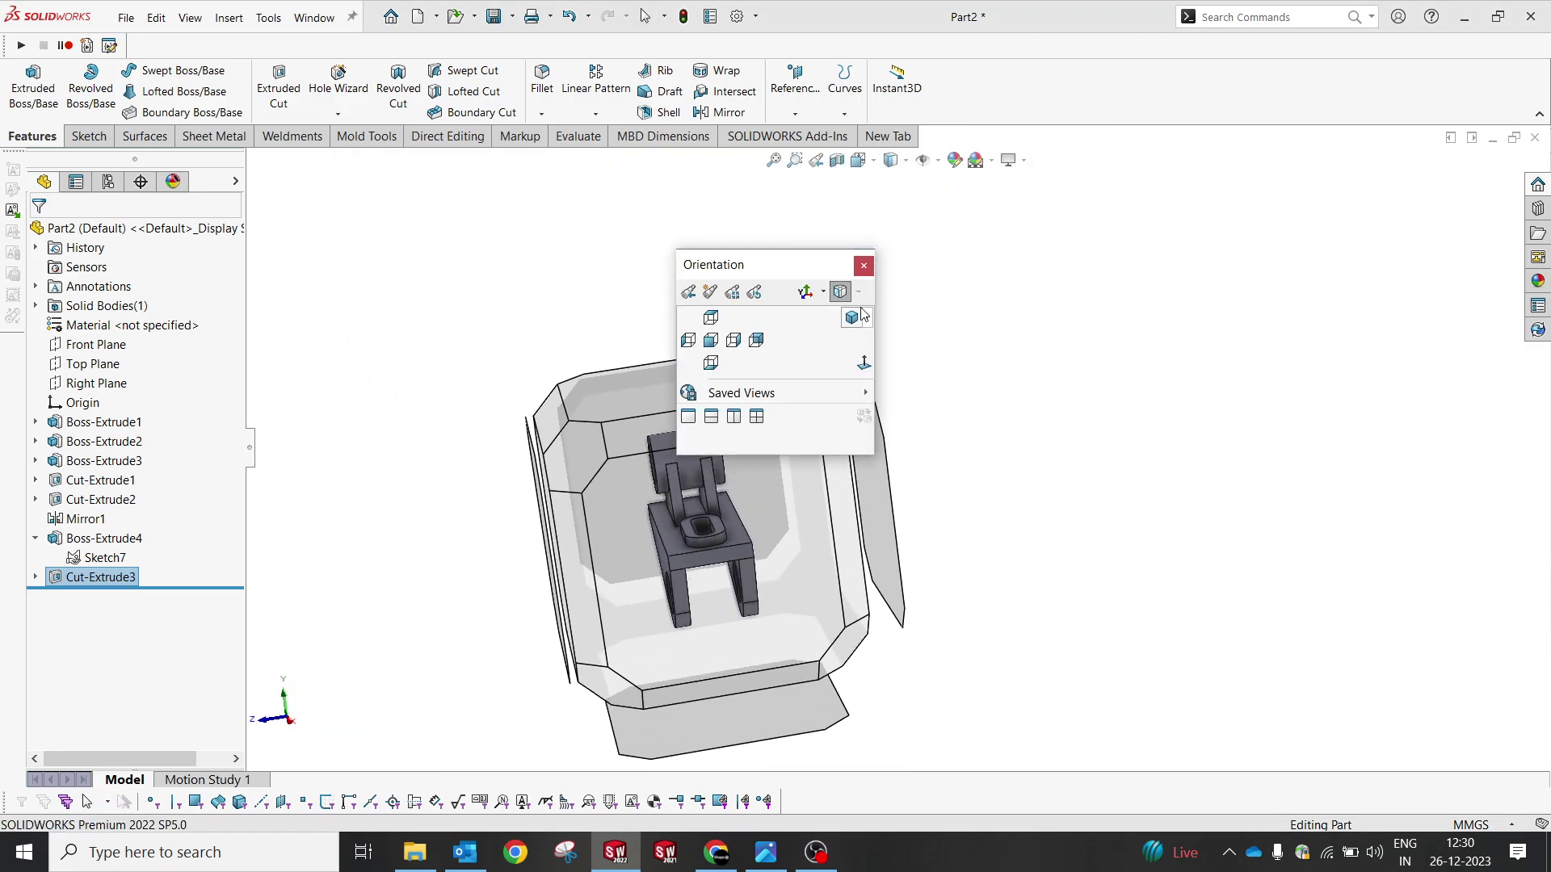
click(851, 316)
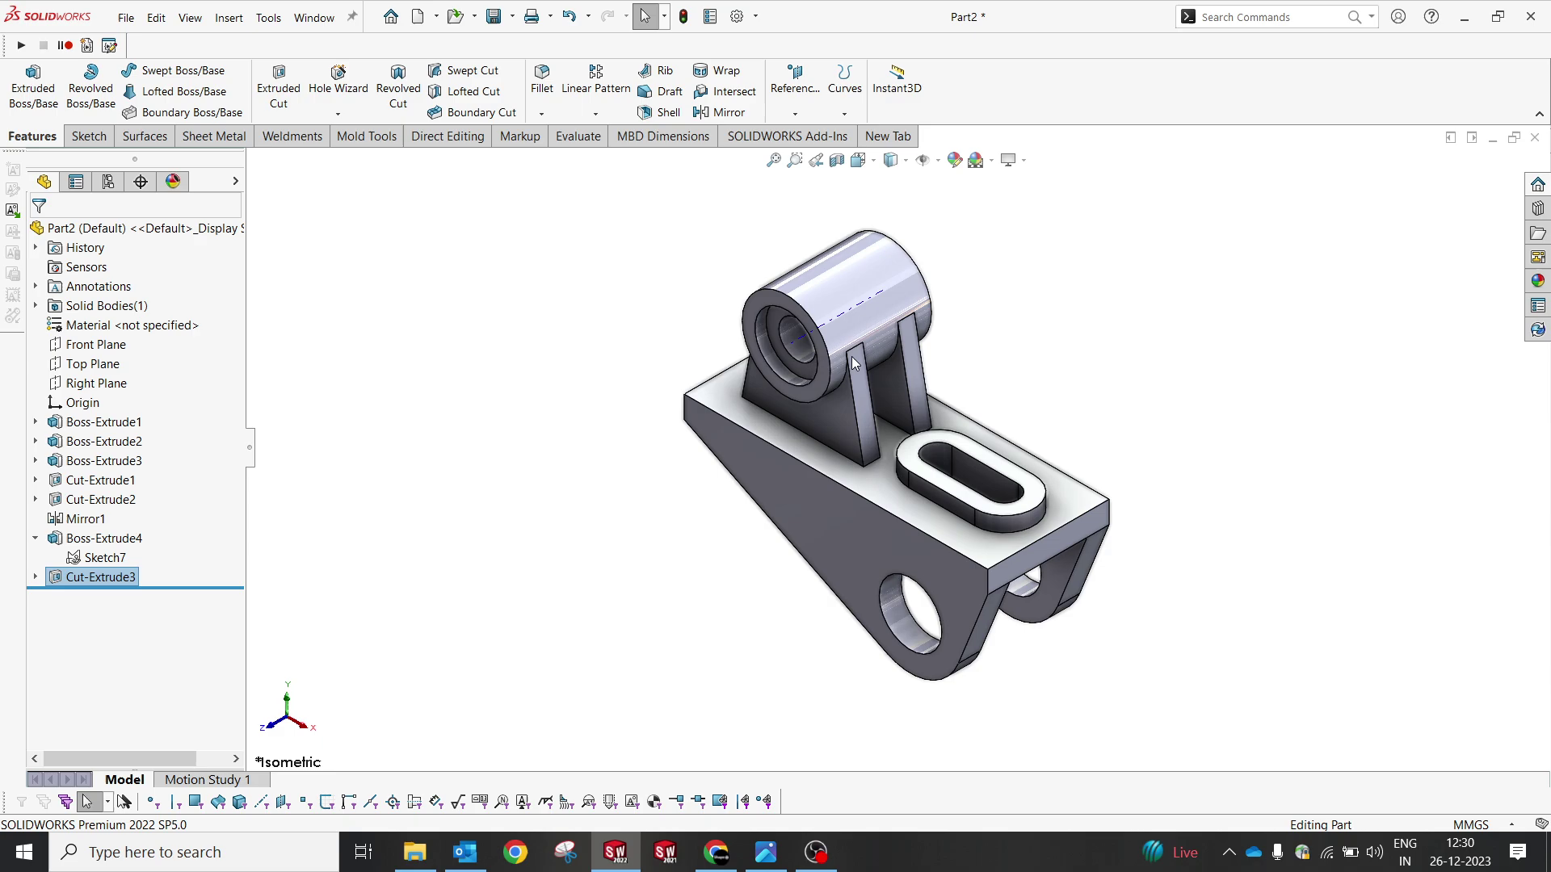
click(765, 852)
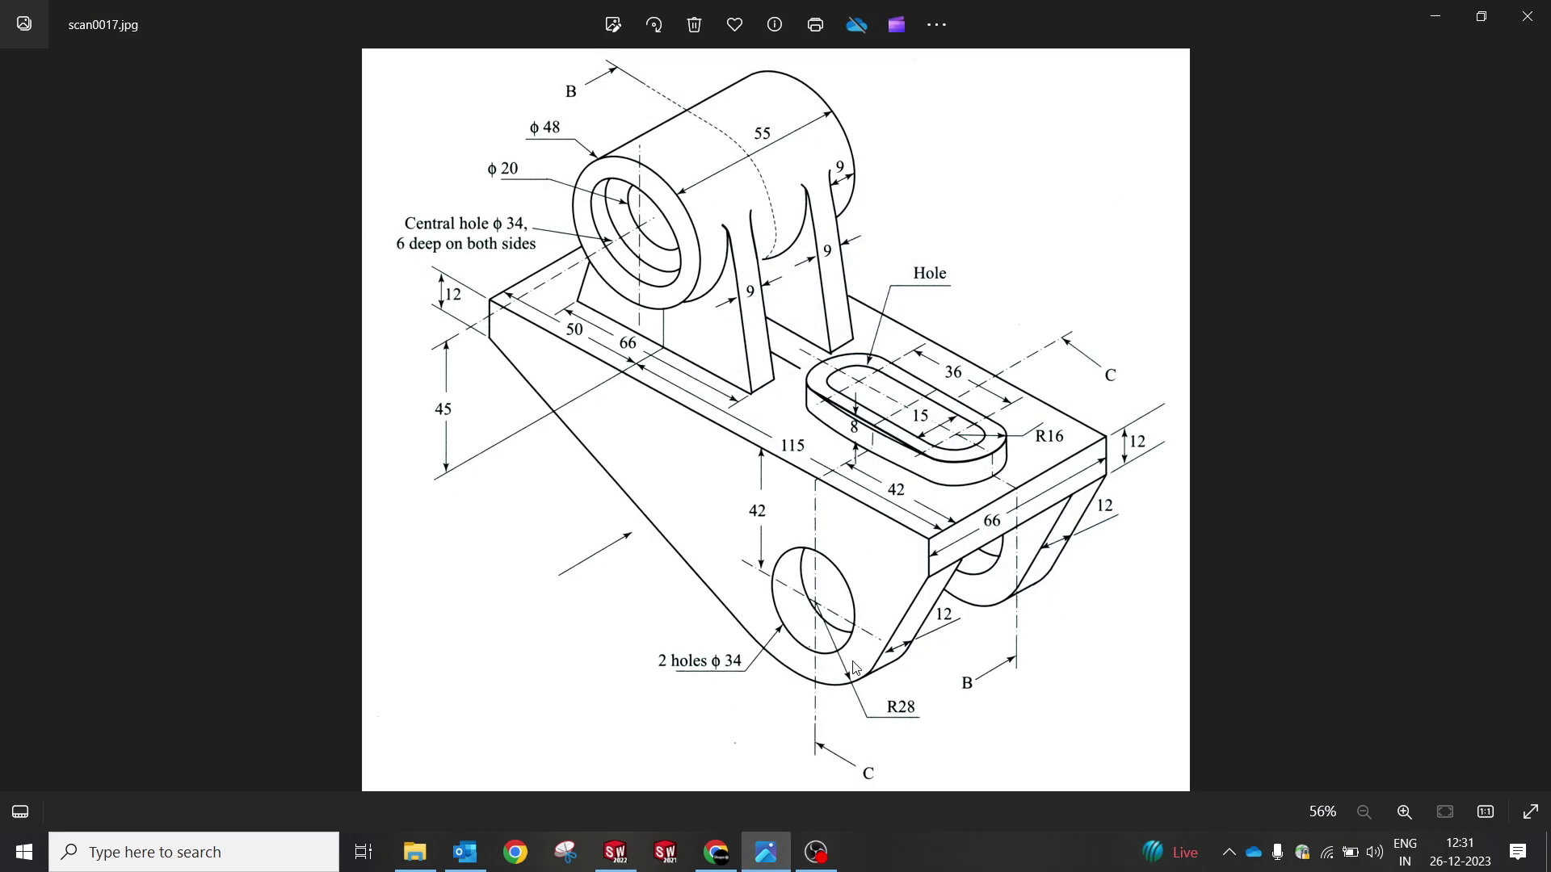
click(766, 852)
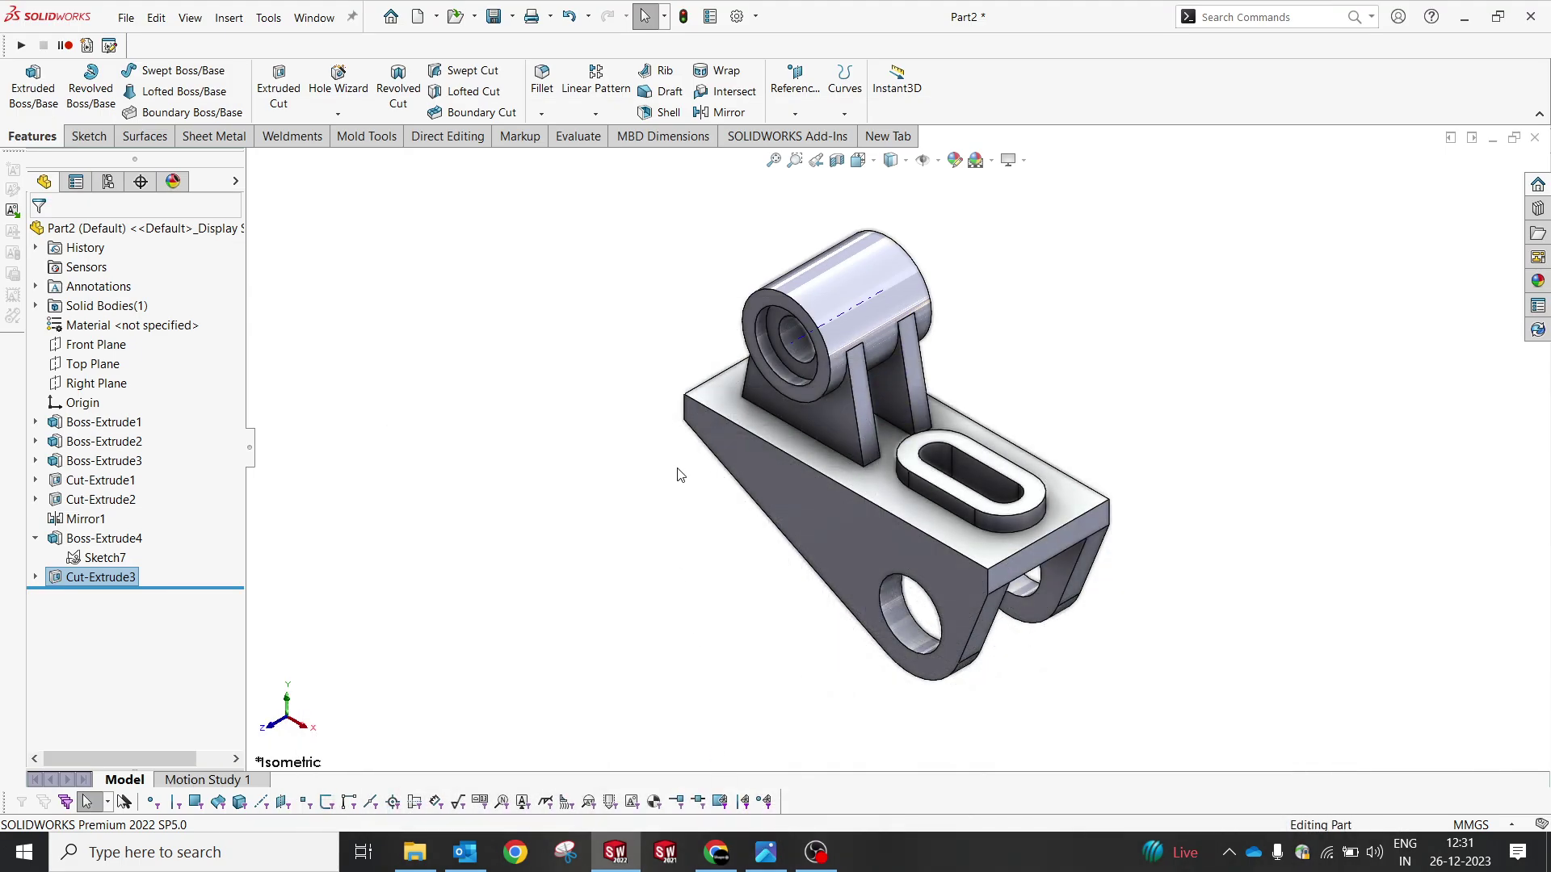
middle_drag(677, 424, 856, 346)
scroll(857, 344, down, 3)
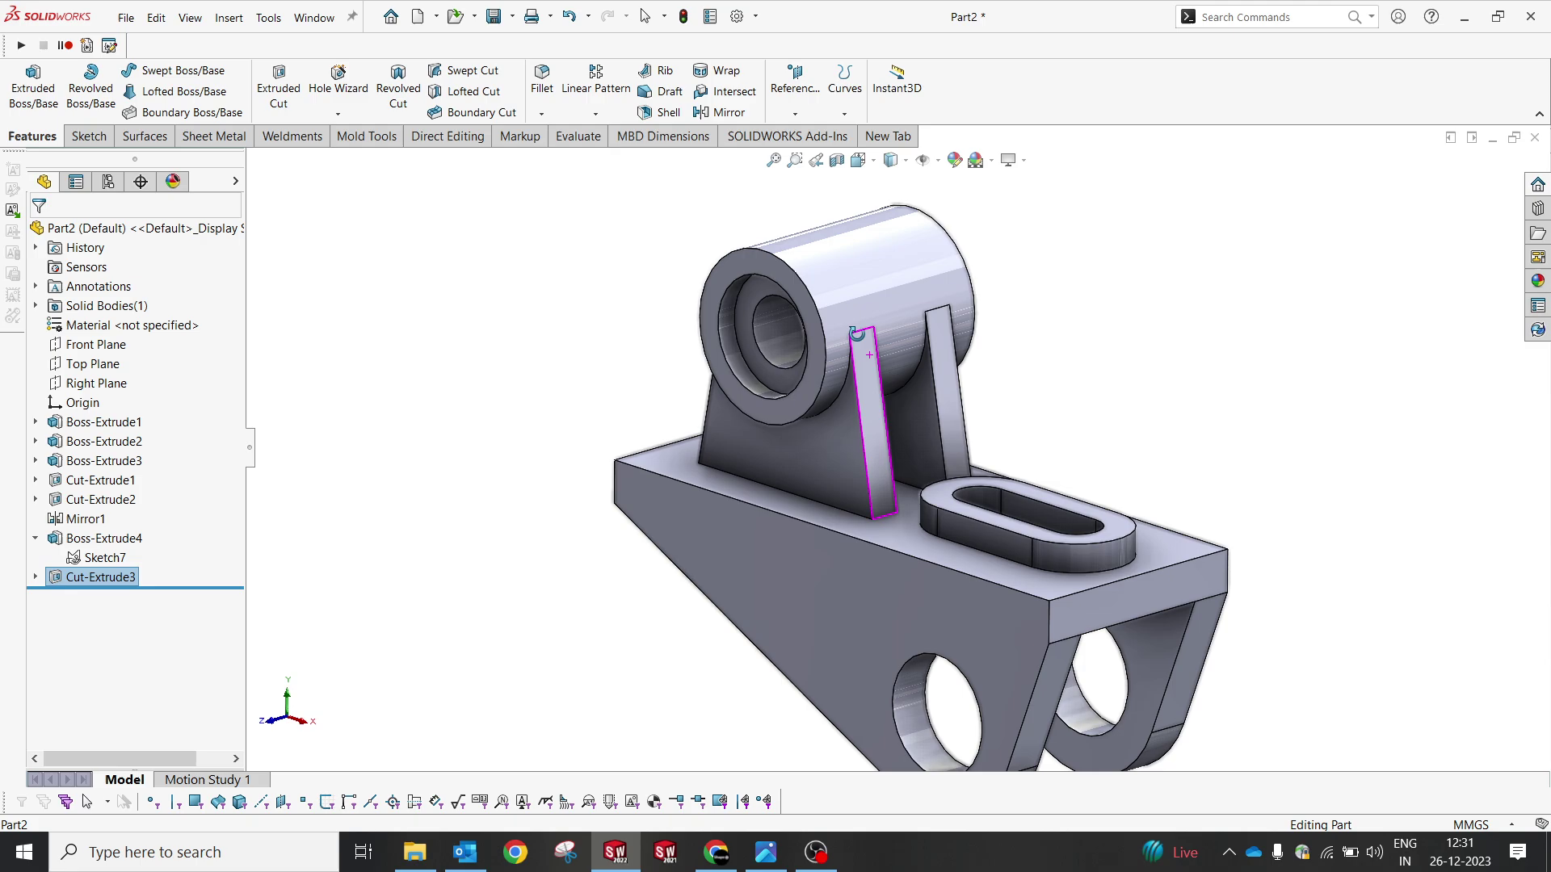